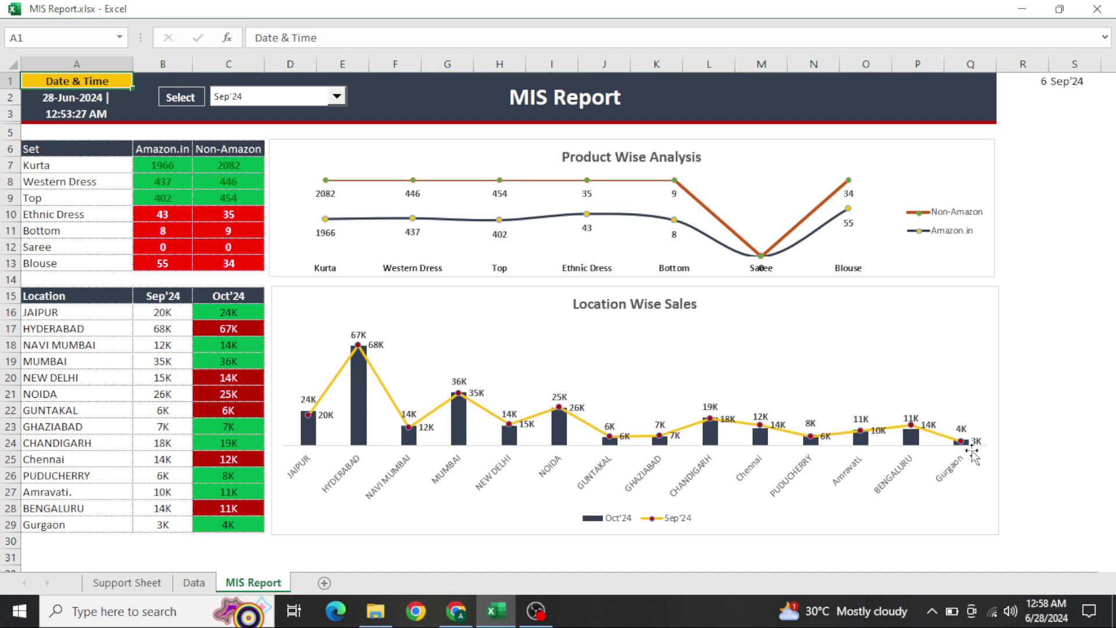
- Look over the sales records on the Data sheet and return to the MIS Report sheet
key(ctrl+Page_Up)
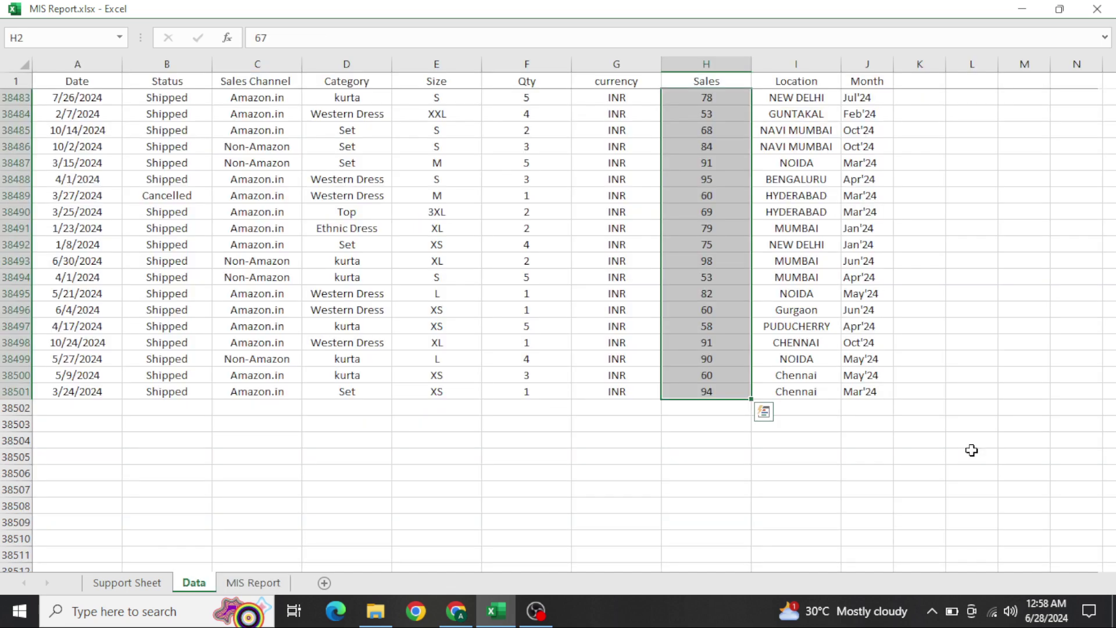
key(ctrl+Home)
key(Up)
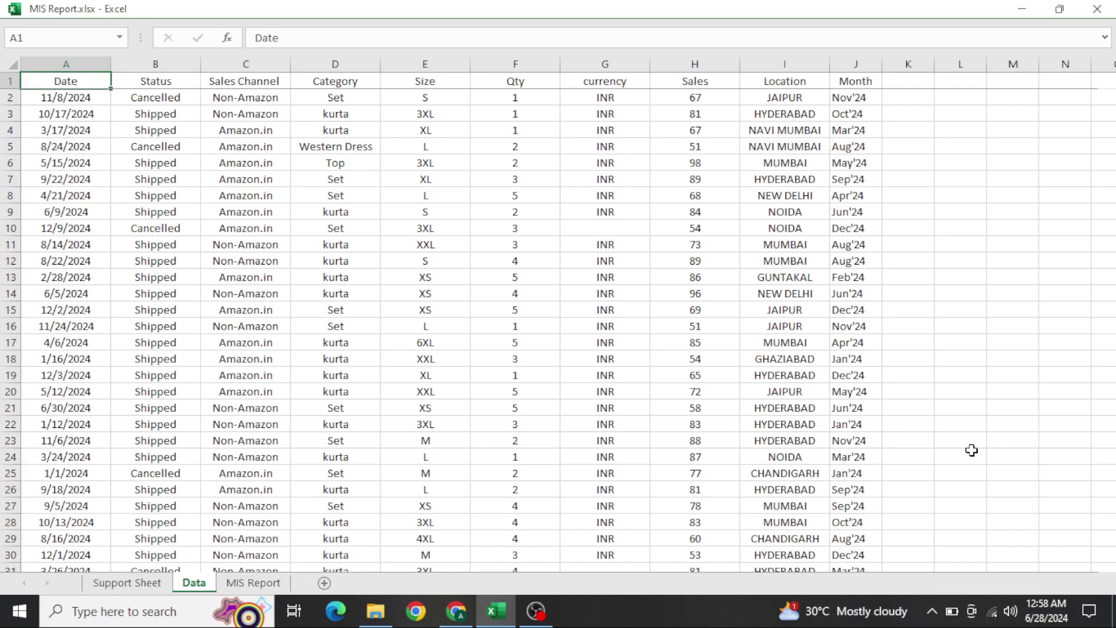
key(ctrl+Page_Down)
key(ctrl+Page_Up)
key(ctrl+Page_Down)
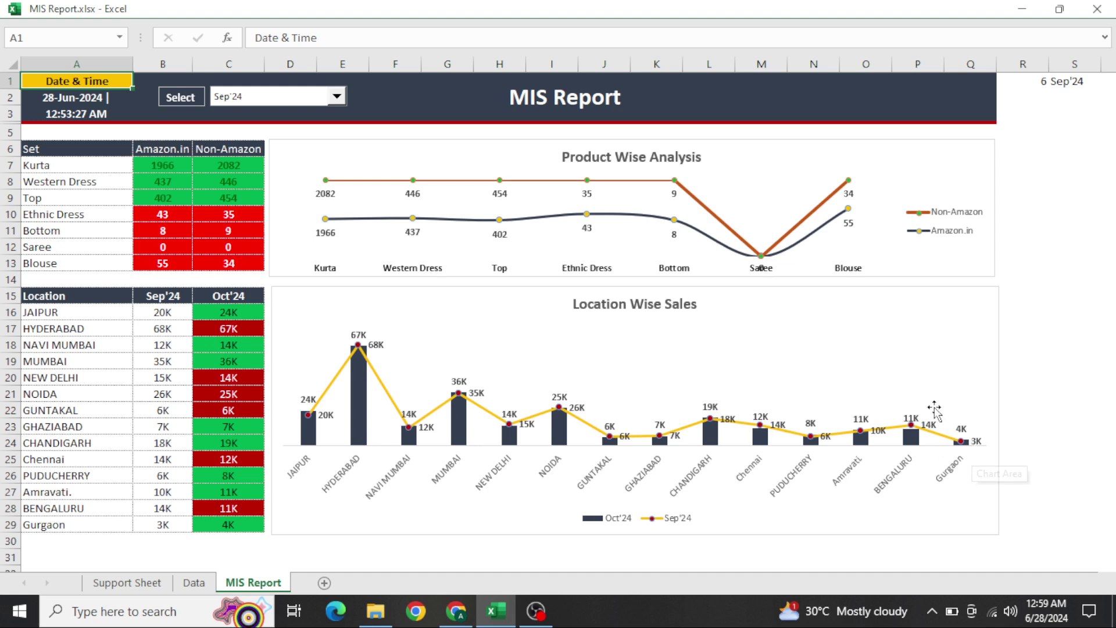
- Examine the product and location tables together with the ranges that feed their two charts
drag(38, 148, 226, 493)
drag(118, 226, 150, 375)
click(295, 273)
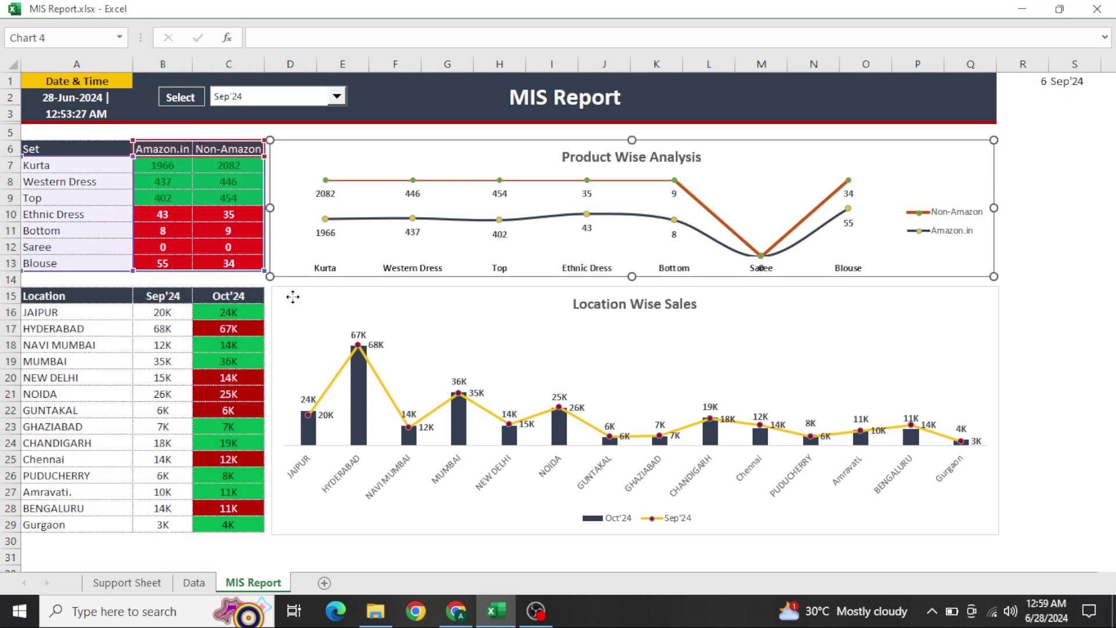
click(295, 294)
click(228, 280)
- Set the report's month selector to Apr'24
click(336, 105)
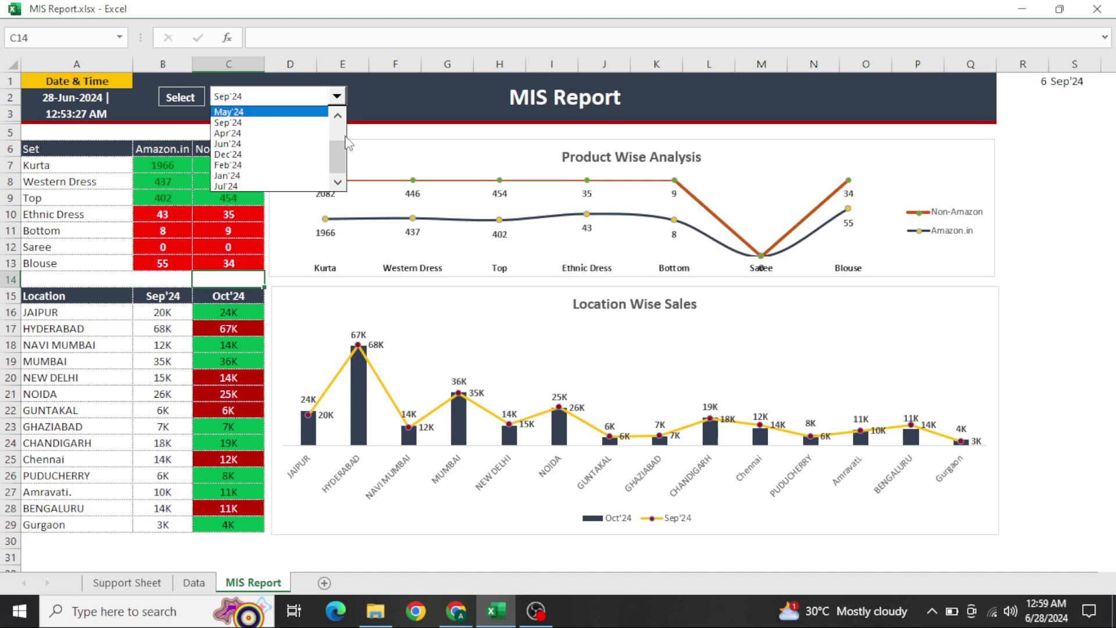
click(403, 76)
click(308, 104)
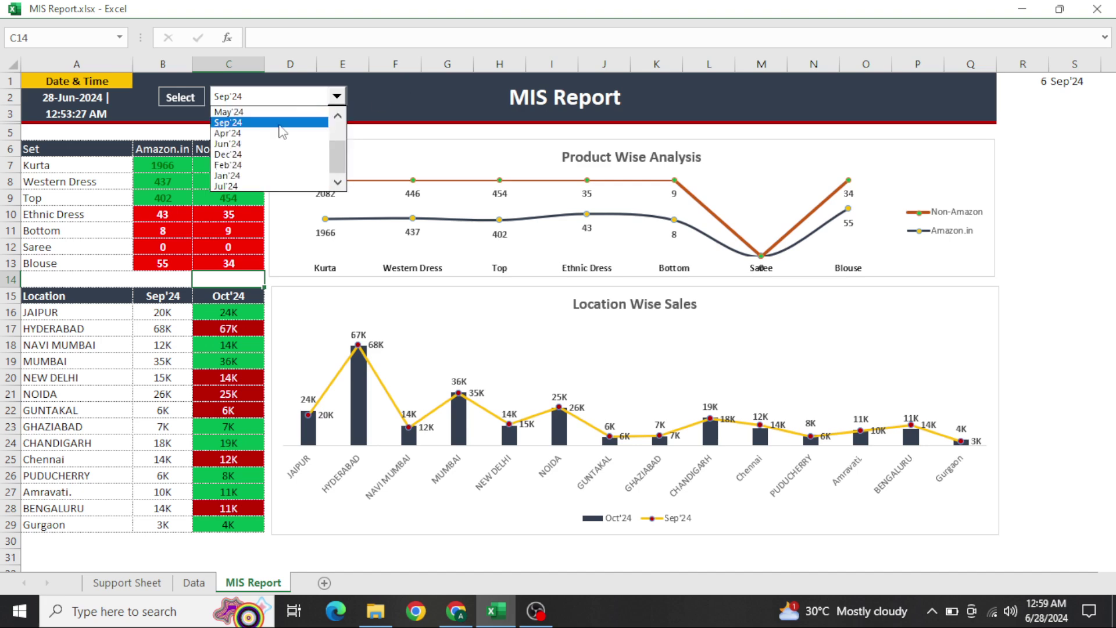
click(254, 134)
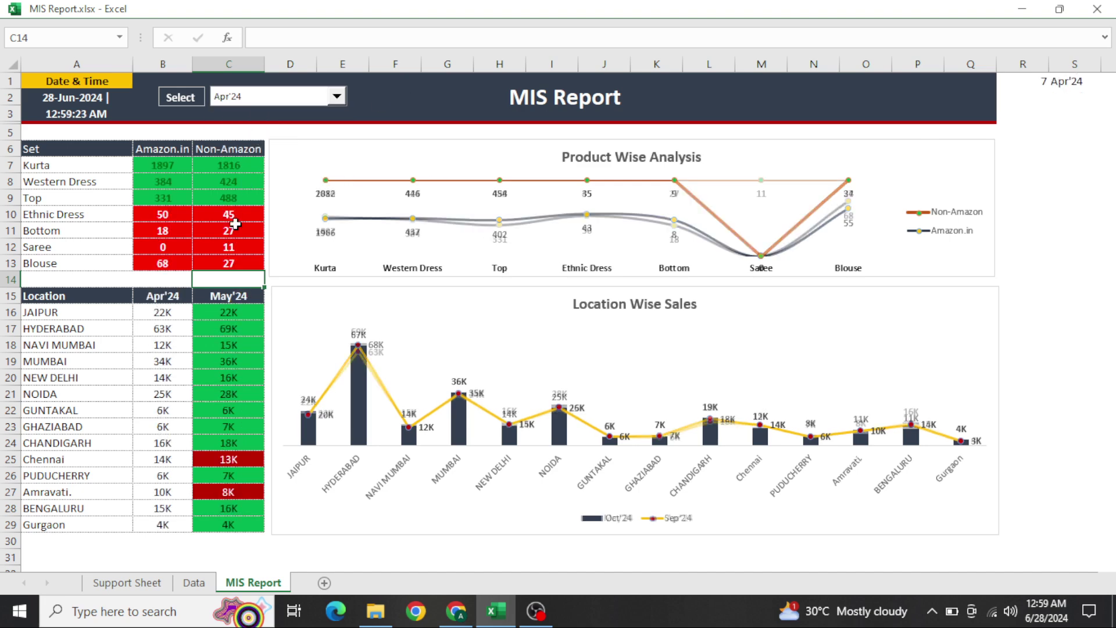
- Inspect the SUMIFS formulas in the product table's Amazon.in and Non-Amazon columns
click(80, 165)
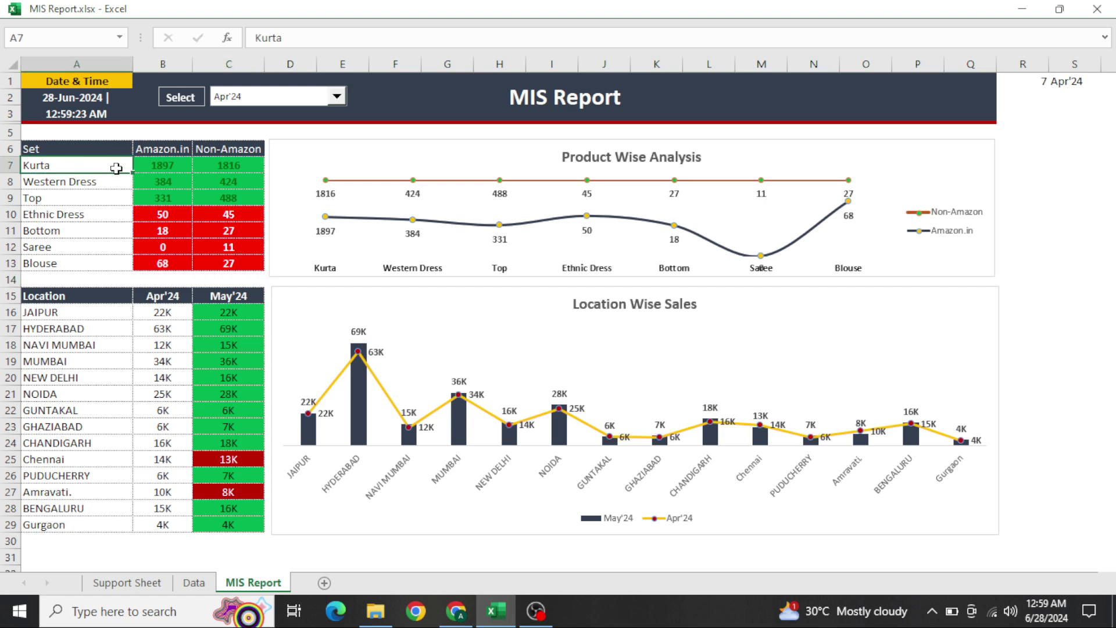
click(154, 166)
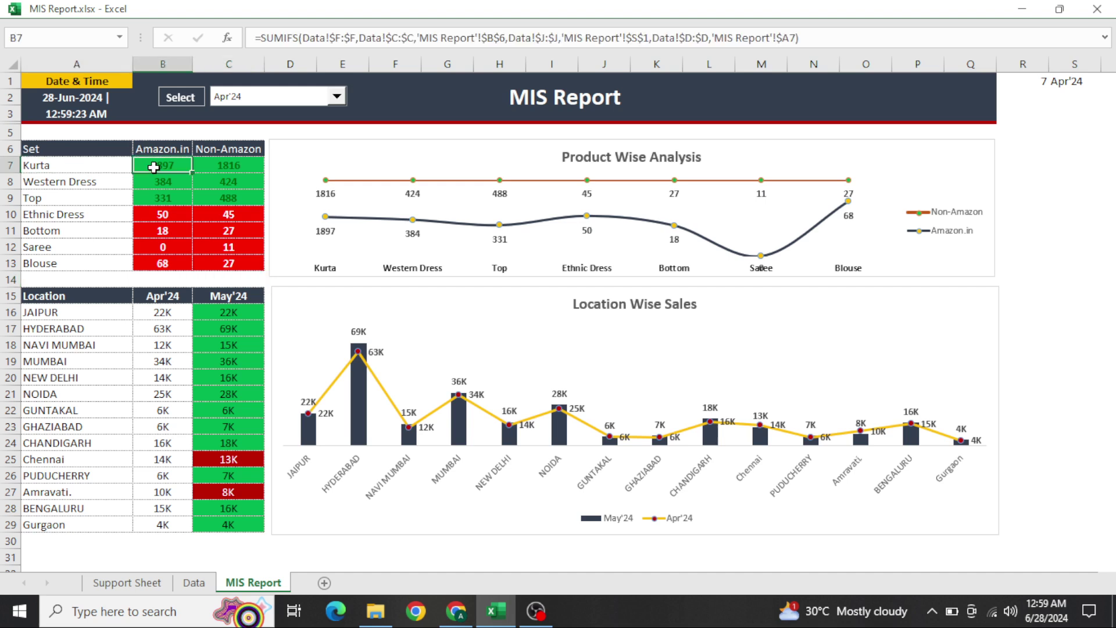
drag(186, 168, 224, 171)
click(224, 172)
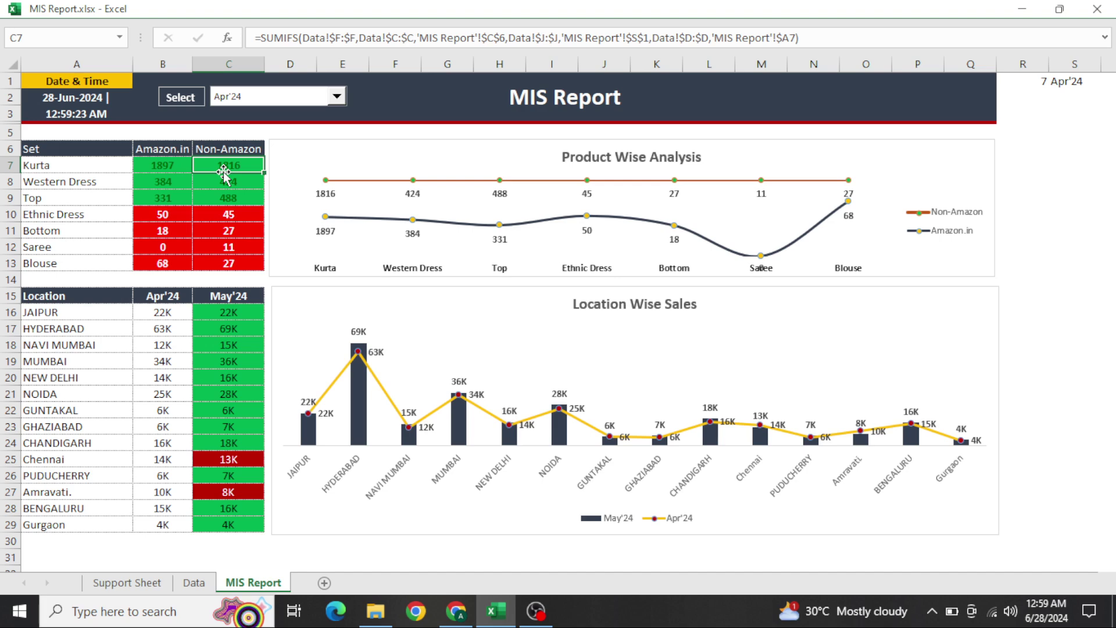
drag(144, 152, 240, 256)
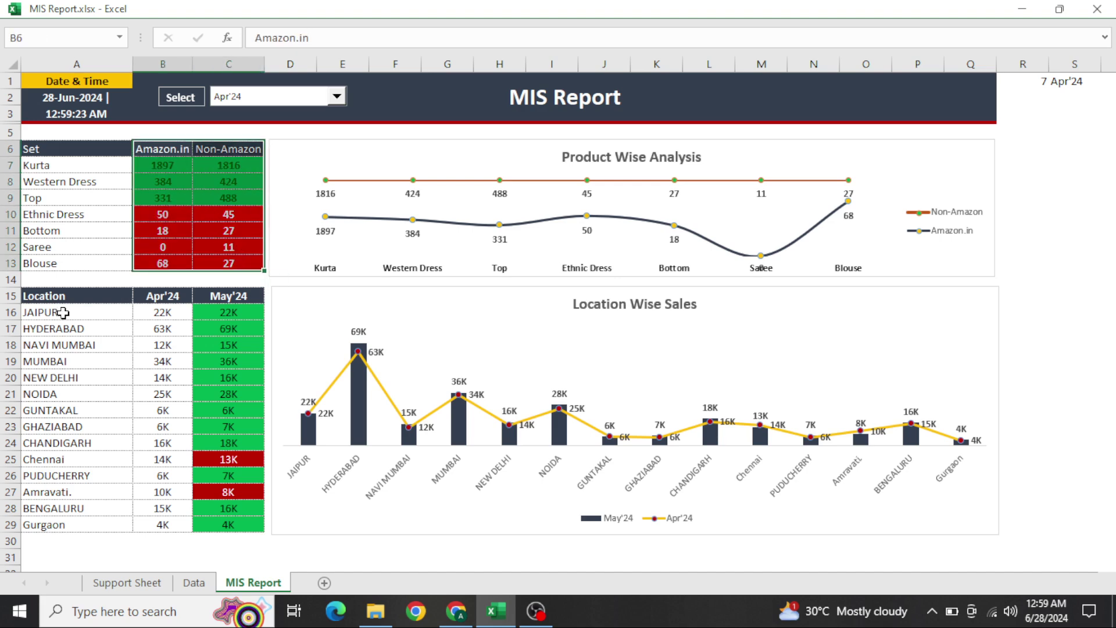
- Inspect the SUMIFS formulas in the location table's two month columns
drag(63, 312, 73, 523)
click(153, 313)
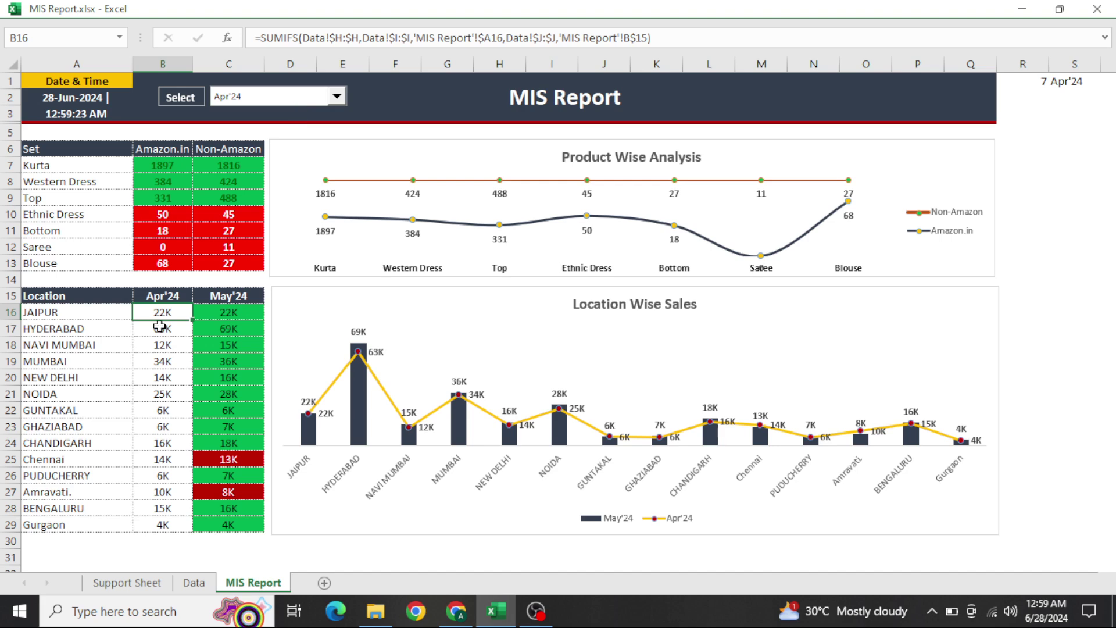
drag(221, 312, 221, 541)
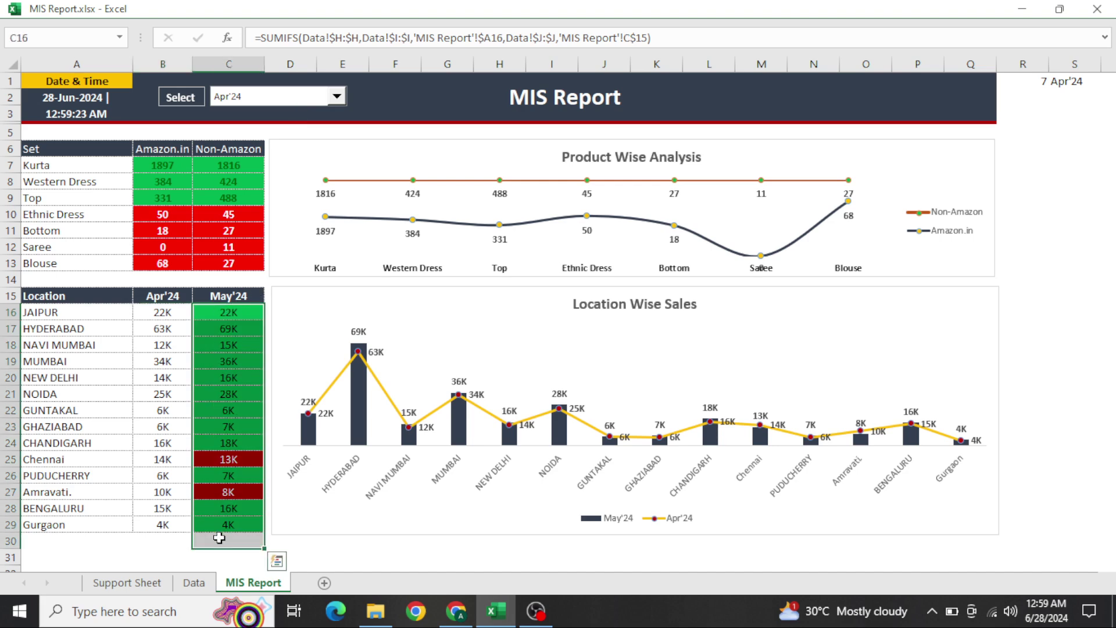
click(163, 317)
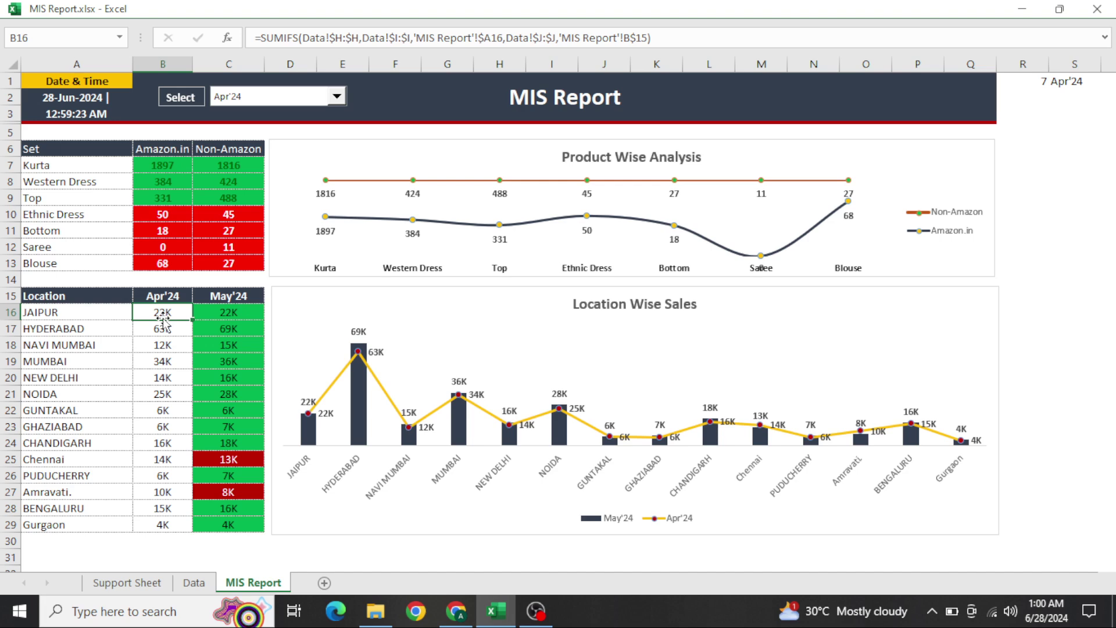
- Add a new worksheet, leave full-screen view and hide the new sheet's gridlines
click(325, 584)
key(Escape)
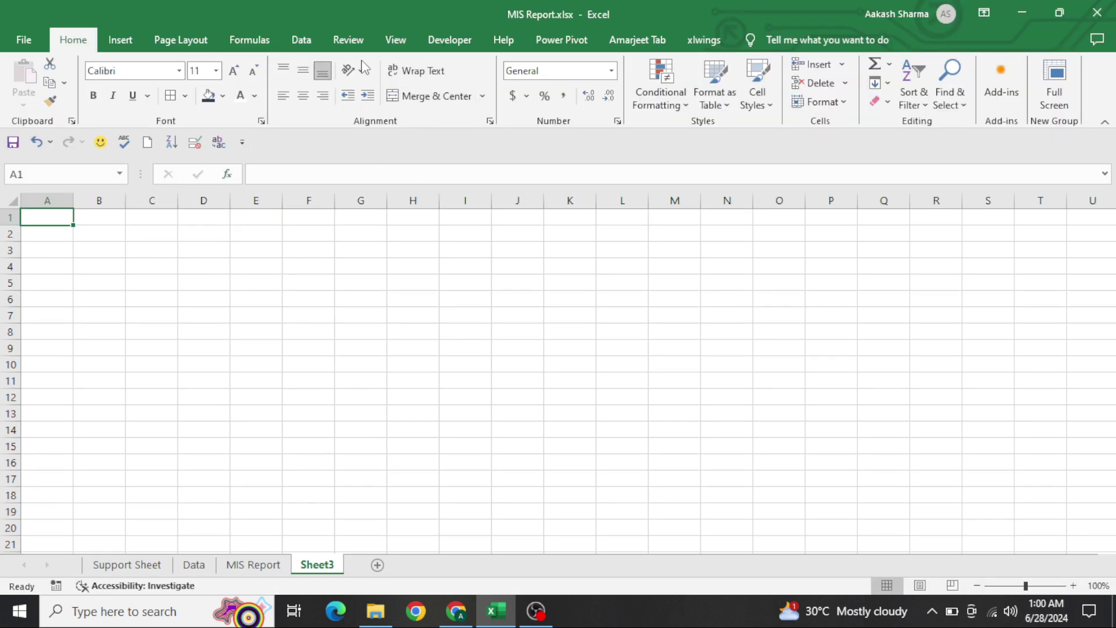
click(396, 40)
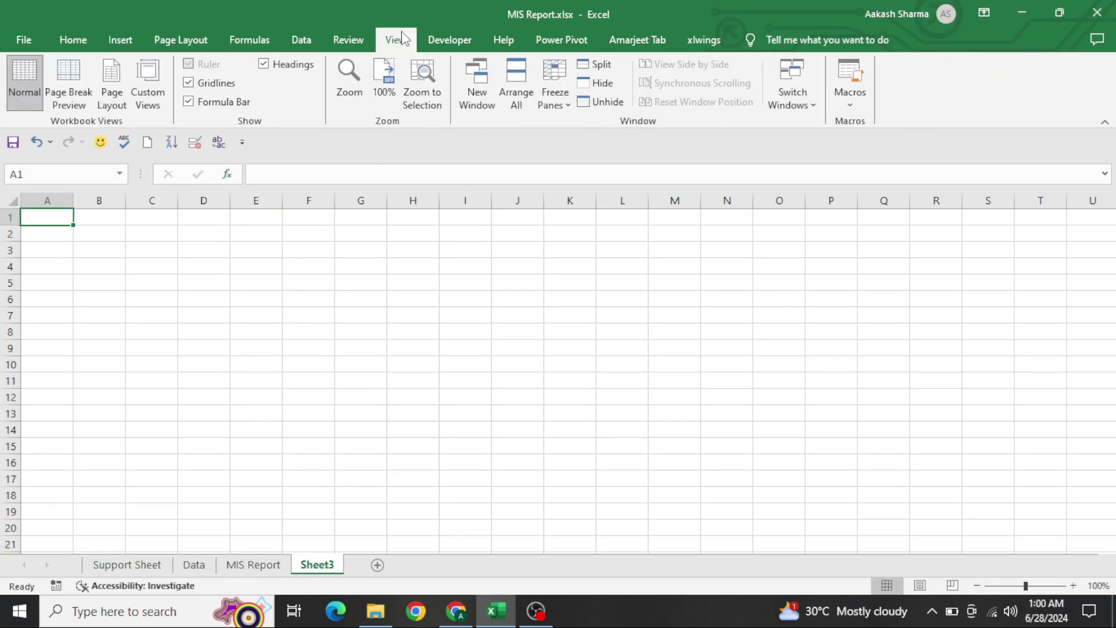
click(203, 86)
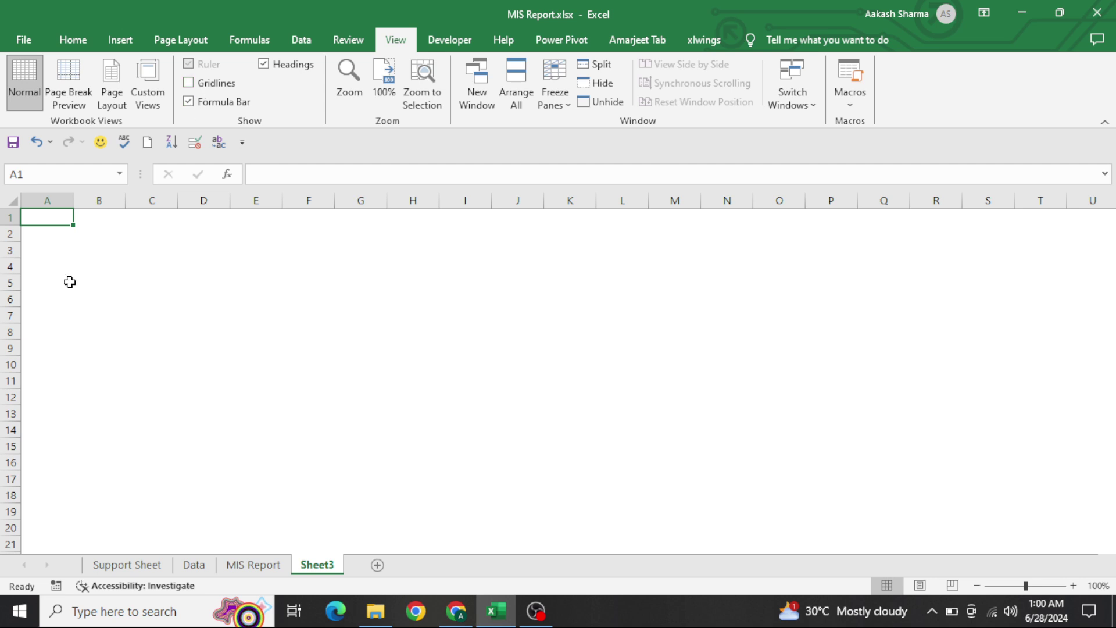
- Merge cells B1:S3 and enter the title "MIS Report" in the merged cell
mouse_move(99, 217)
mouse_down()
mouse_move(152, 250)
mouse_move(989, 250)
mouse_up()
key(alt+h)
text(m)
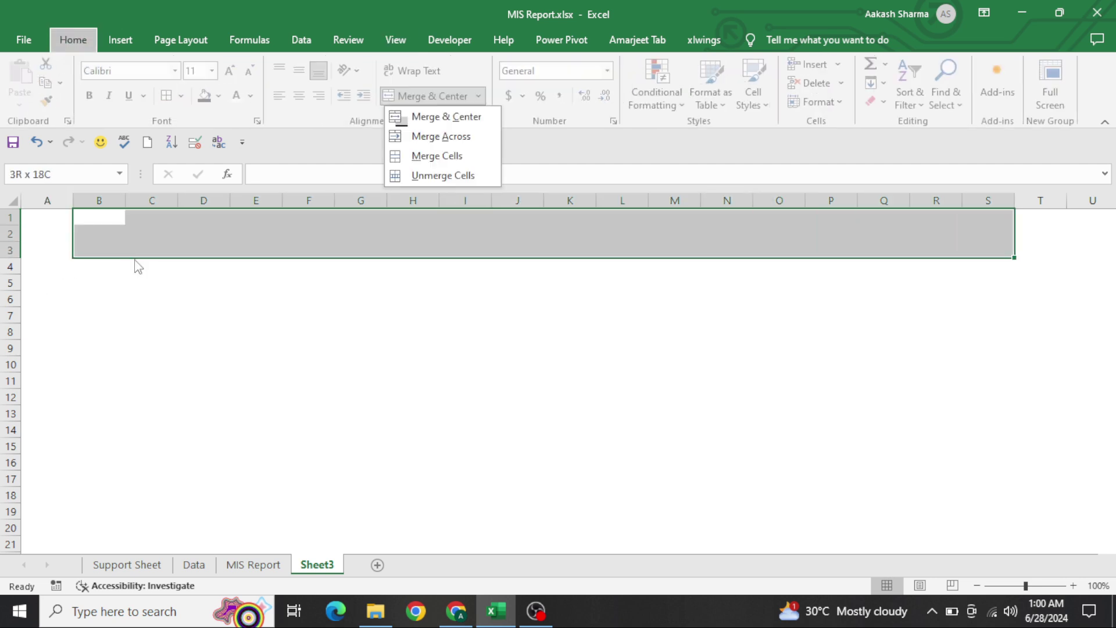
text(mMIS Report)
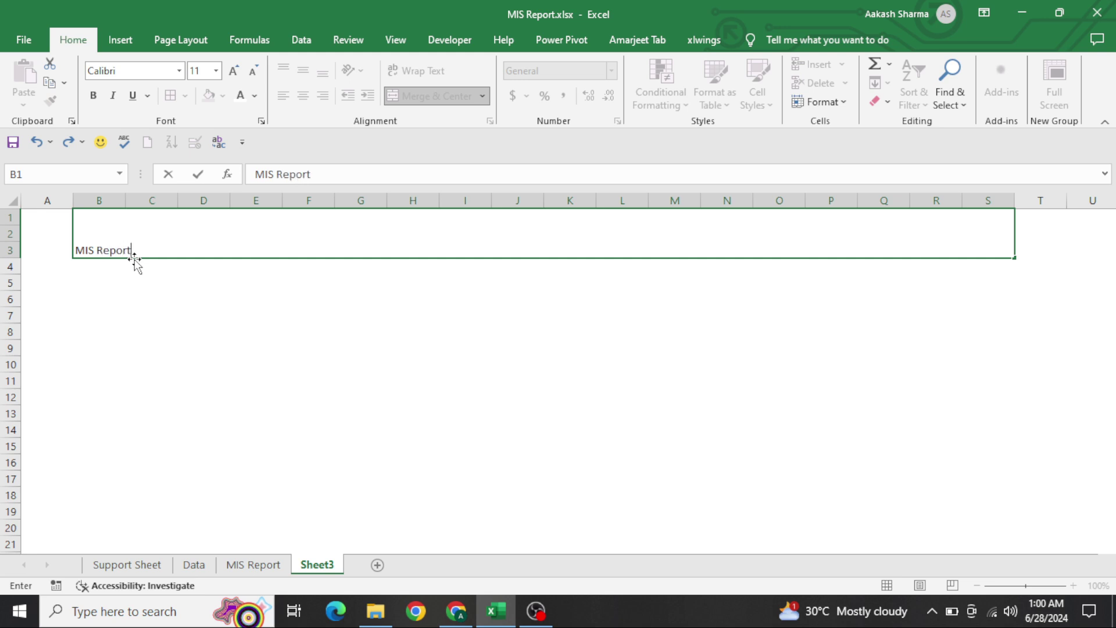
key(Return)
- Center the MIS Report title horizontally and vertically and make it bold
key(Up)
key(alt+h)
key(a)
key(c)
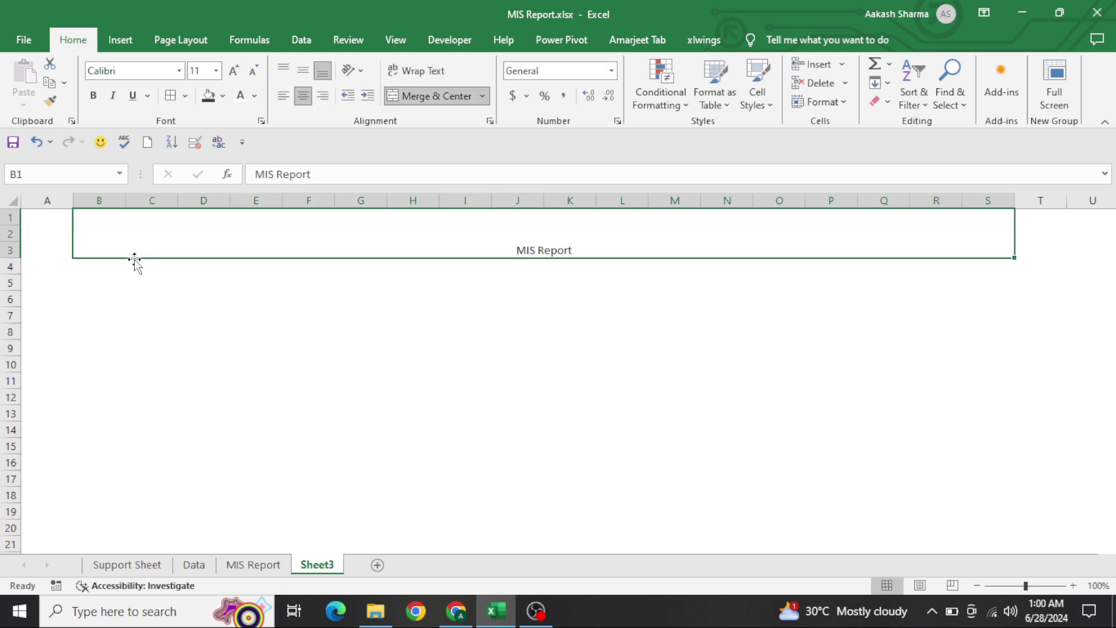
key(alt+h)
key(a)
key(m)
key(ctrl+b)
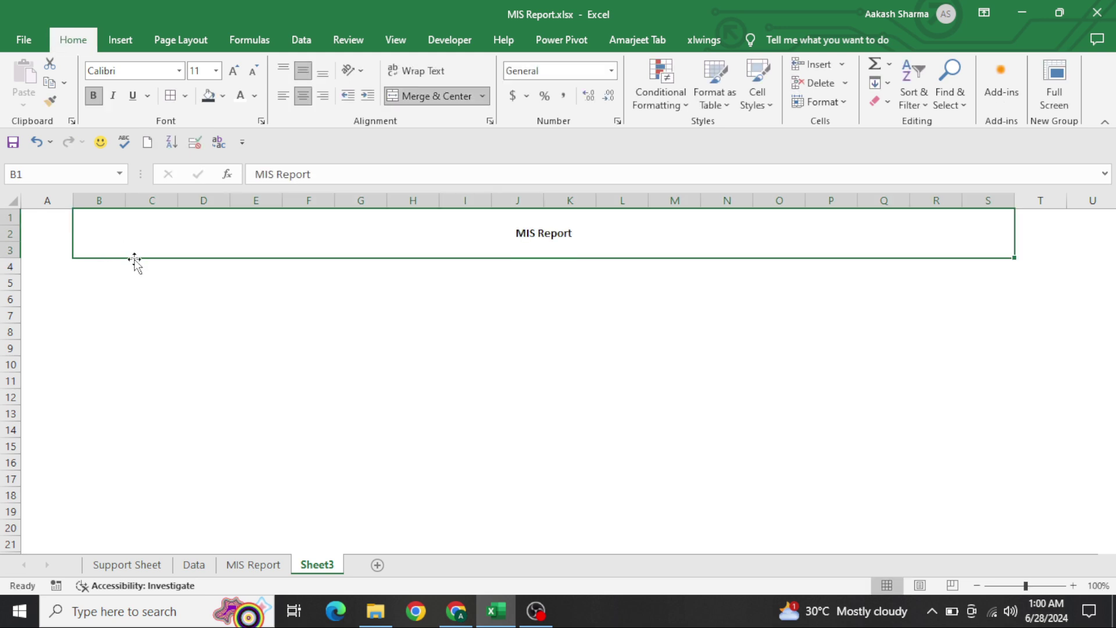
- Set the title's font size to 24 and format it as white text on a dark blue-gray fill
click(234, 71)
click(236, 73)
click(235, 71)
click(235, 72)
click(234, 71)
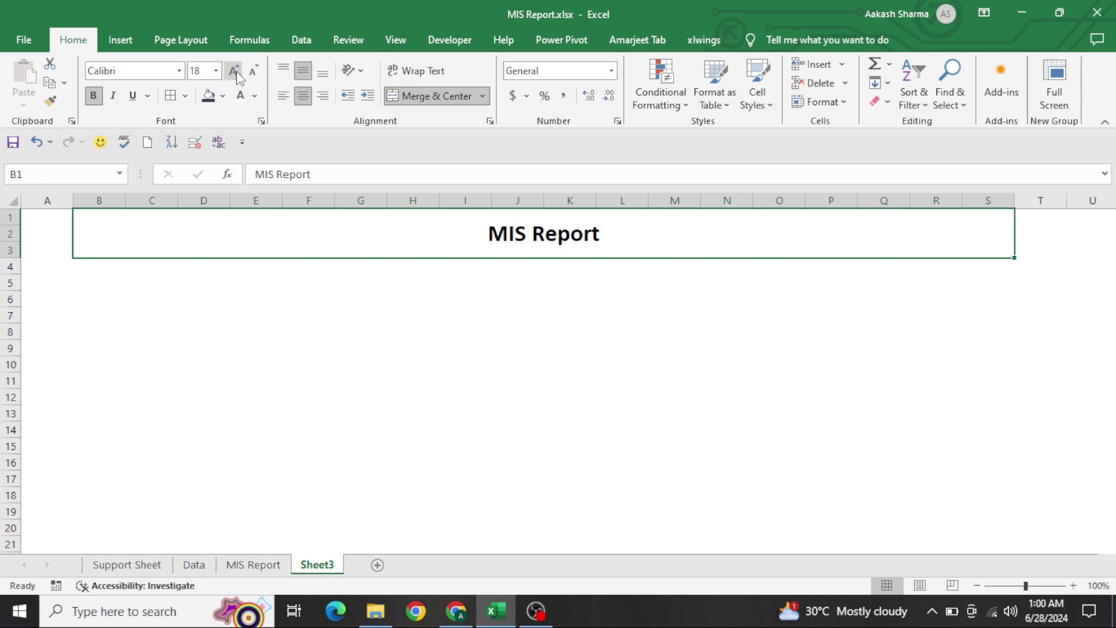
click(234, 71)
click(235, 72)
click(209, 96)
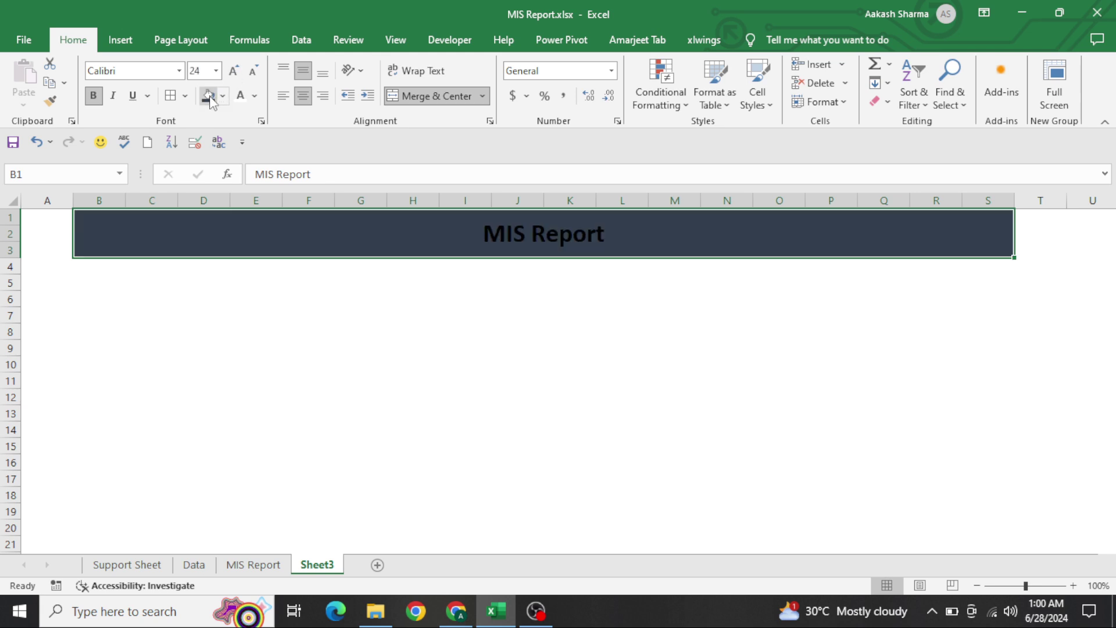
click(240, 96)
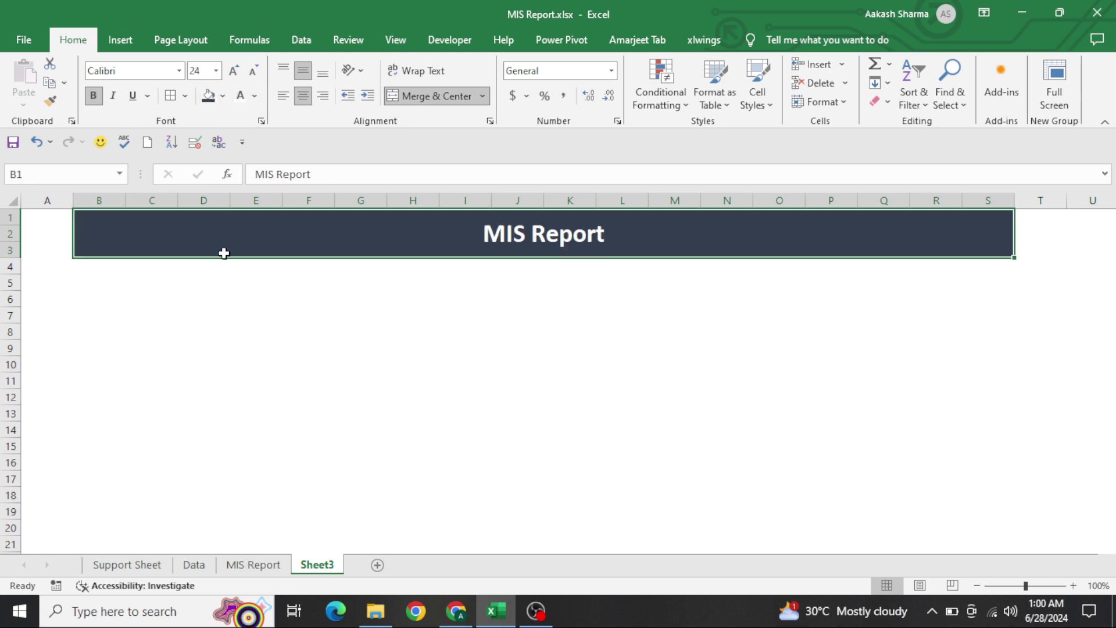
- Widen columns A, B and C
key(Left)
drag(73, 200, 339, 196)
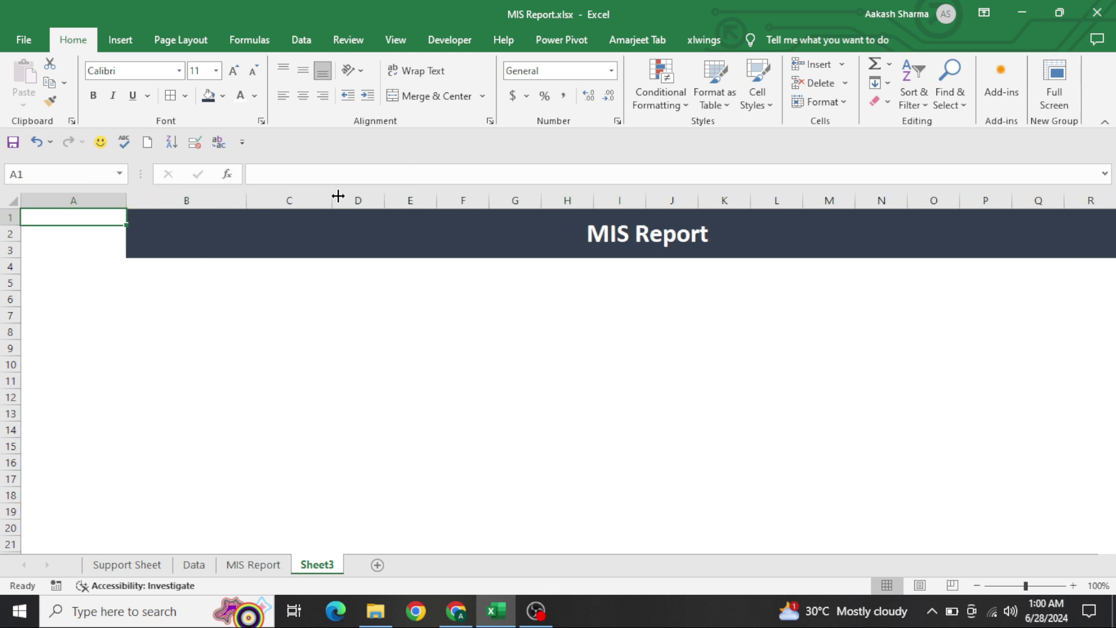
- Unmerge the MIS Report title banner in B1:S3
click(142, 291)
key(Up)
key(Up)
key(Up)
key(alt+h)
key(m)
key(c)
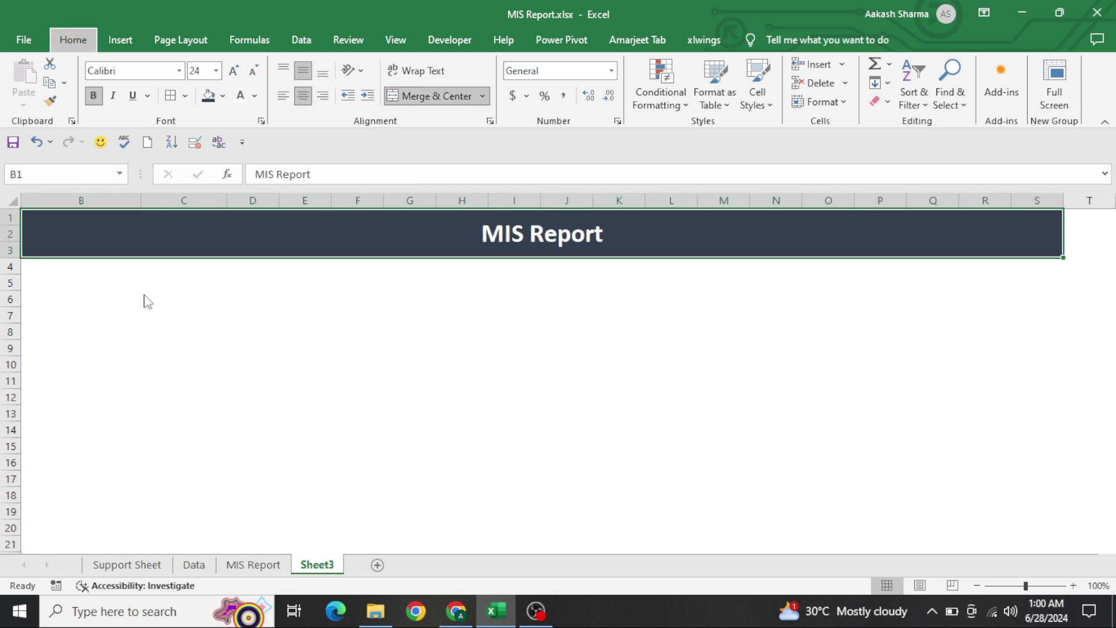
- Merge and center the MIS Report title across B1:P3
key(Left)
key(Right)
key(shift+Down)
key(shift+Down)
key(shift+Right)
key(shift+Right)
key(shift+Right)
key(shift+Right)
key(shift+Right)
key(shift+Right)
key(shift+Right)
key(shift+Right)
key(shift+Right)
key(shift+Right)
key(shift+Right)
key(shift+Right)
key(shift+Right)
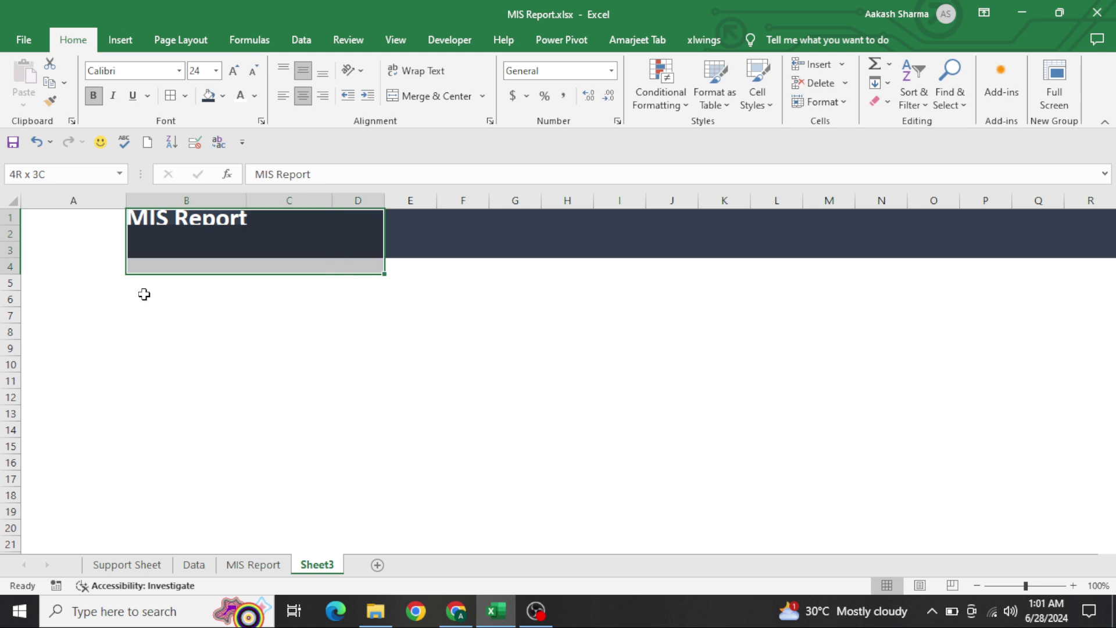
key(shift+Right)
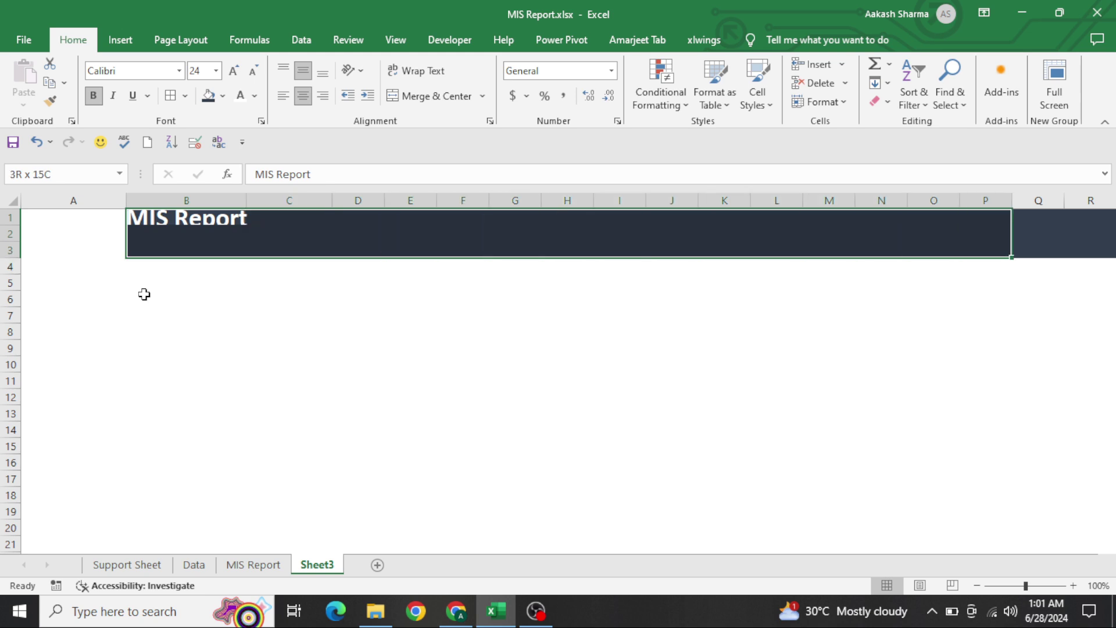
key(alt+h)
key(m)
key(c)
- Clear the leftover banner fill from column Q and all columns after it
key(Right)
key(ctrl+space)
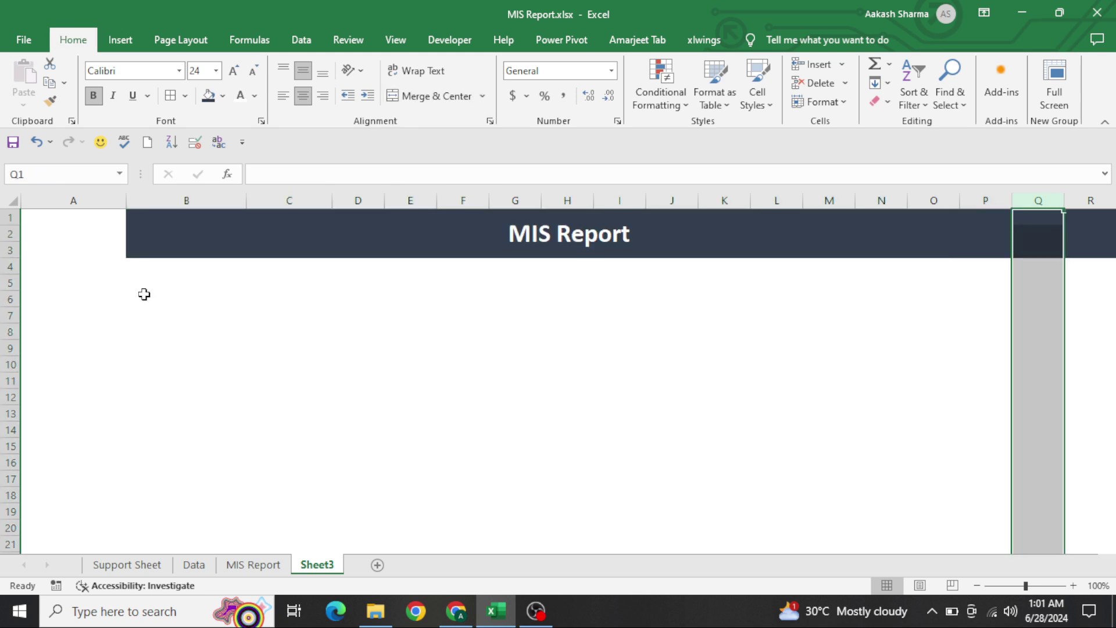
key(ctrl+shift+Right)
- Enter the label "Date & Time" in cell A1
key(ctrl+Home)
key(shift+Down)
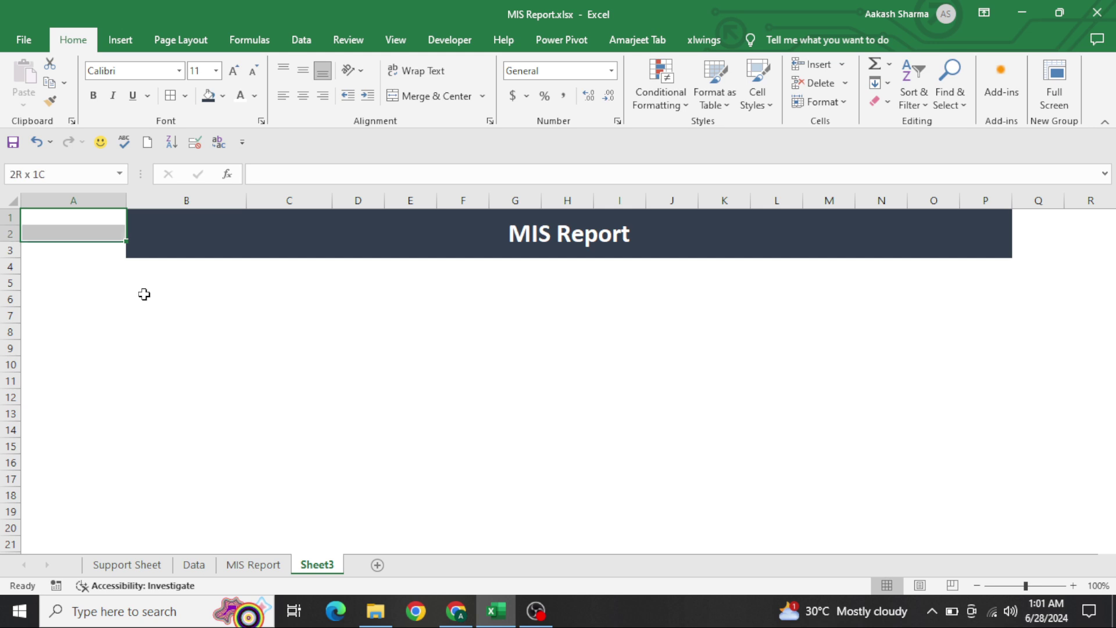
key(shift+Up)
text(Date &)
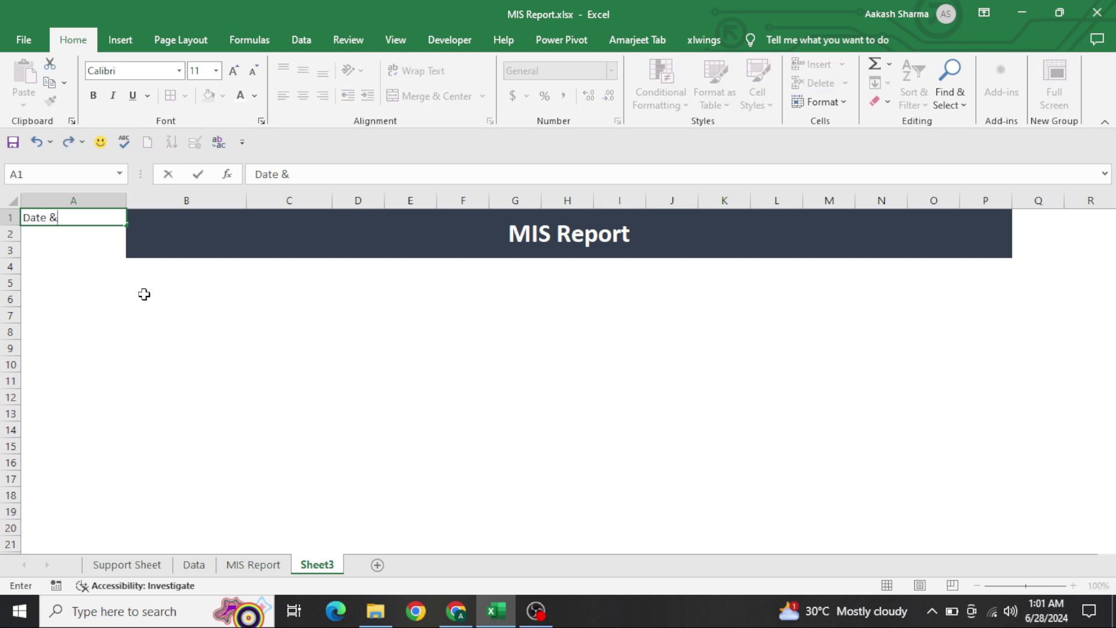
text( Time)
key(ctrl+Return)
- Format the Date & Time label in A1 as bold and centered with an orange fill
key(alt+h)
key(1)
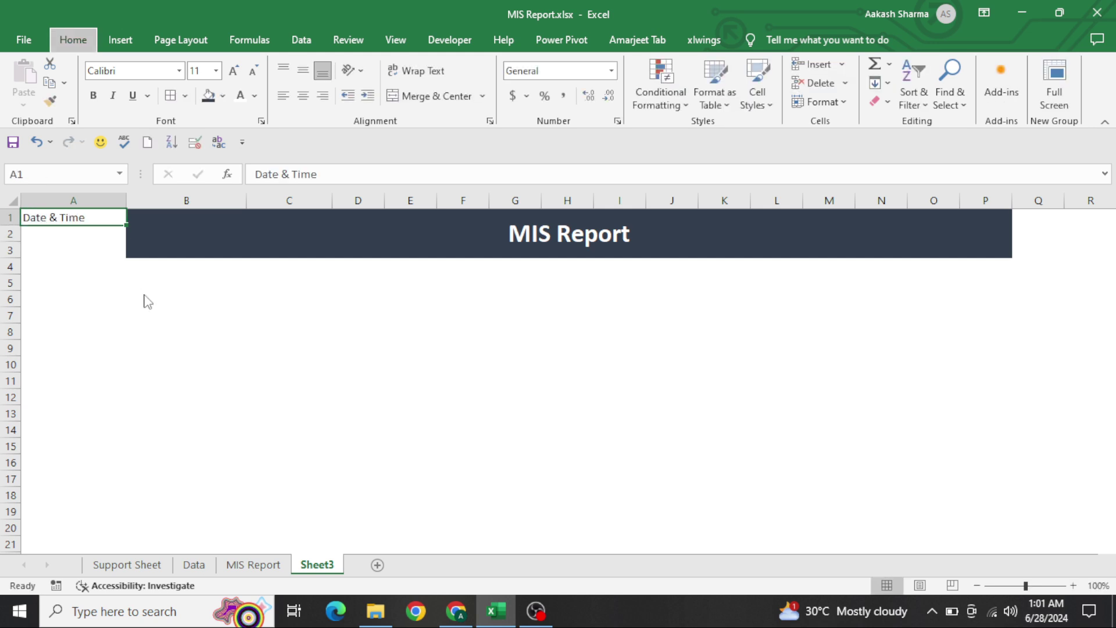
key(alt+h)
key(a)
key(c)
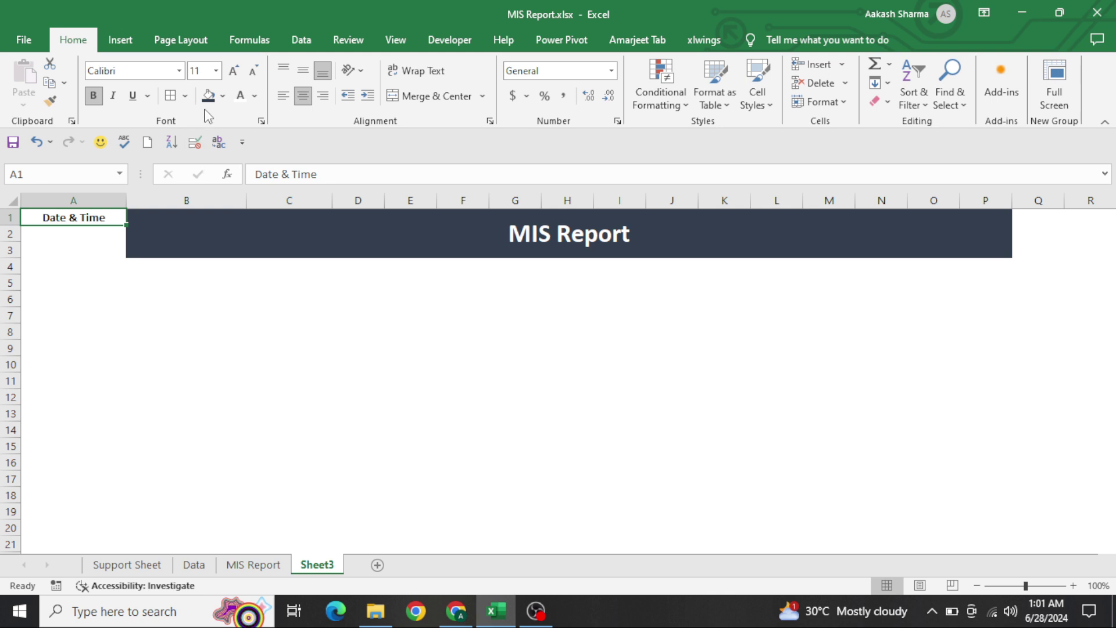
click(224, 97)
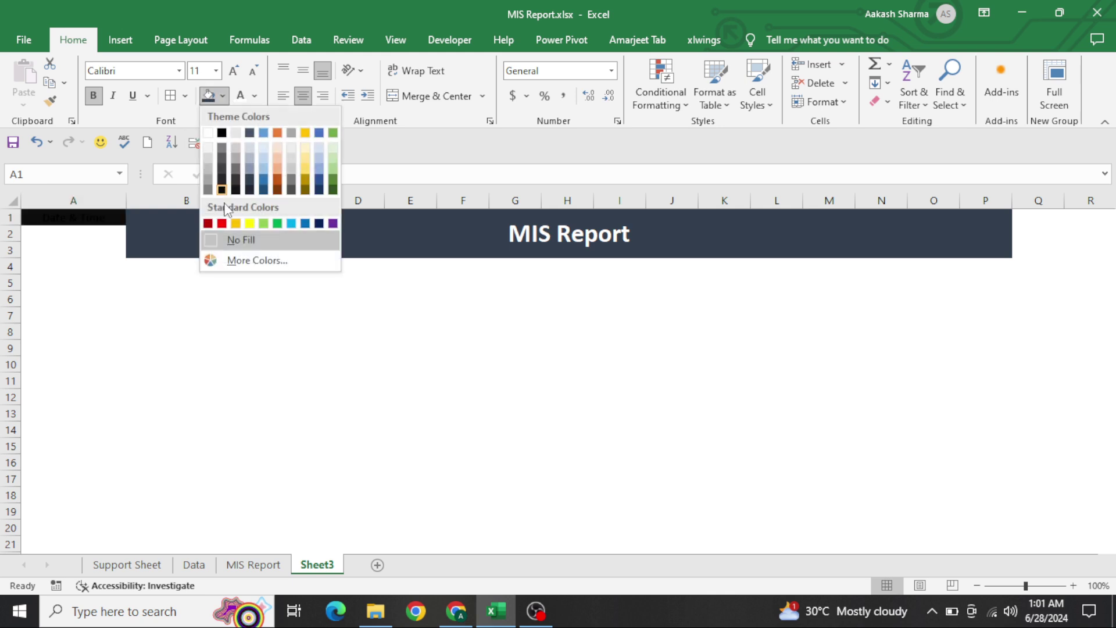
click(236, 224)
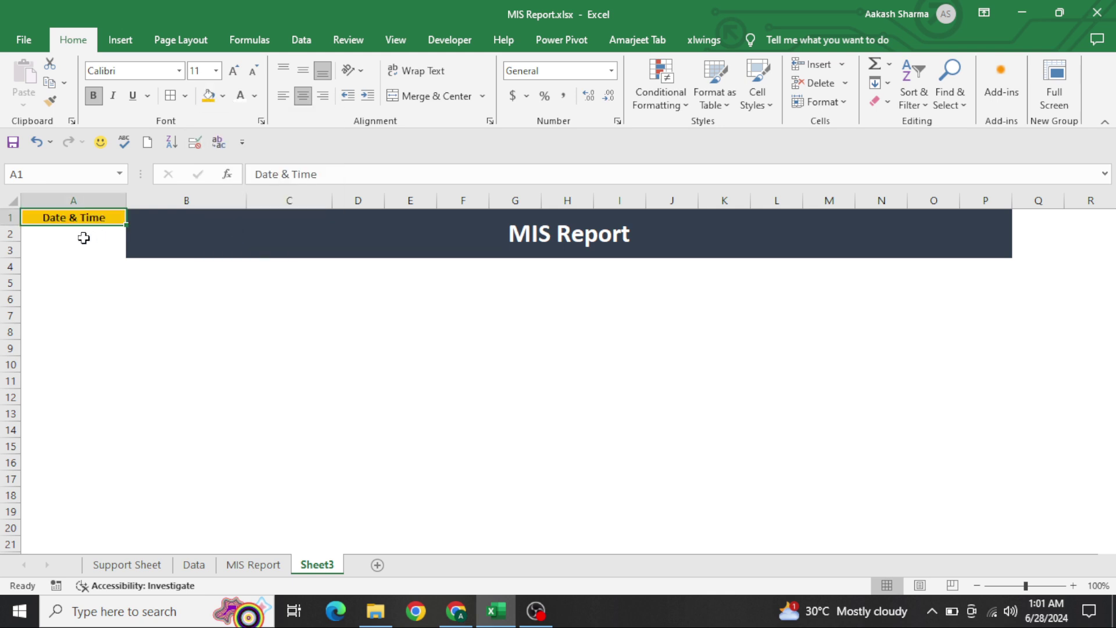
- Merge and center A2:A3 and enter the formula =TEXT(NOW(),"DD-MMM-YYYY | HH:MM:SS AM/PM")
drag(85, 237, 85, 237)
key(alt+h)
text(mc=)
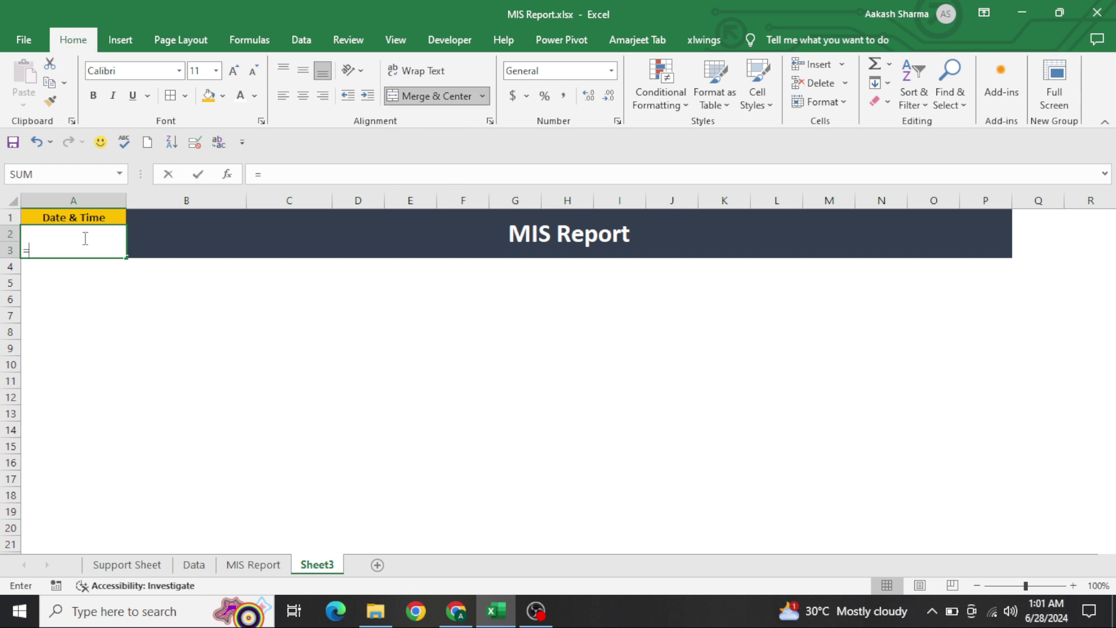
text(te)
key(Tab)
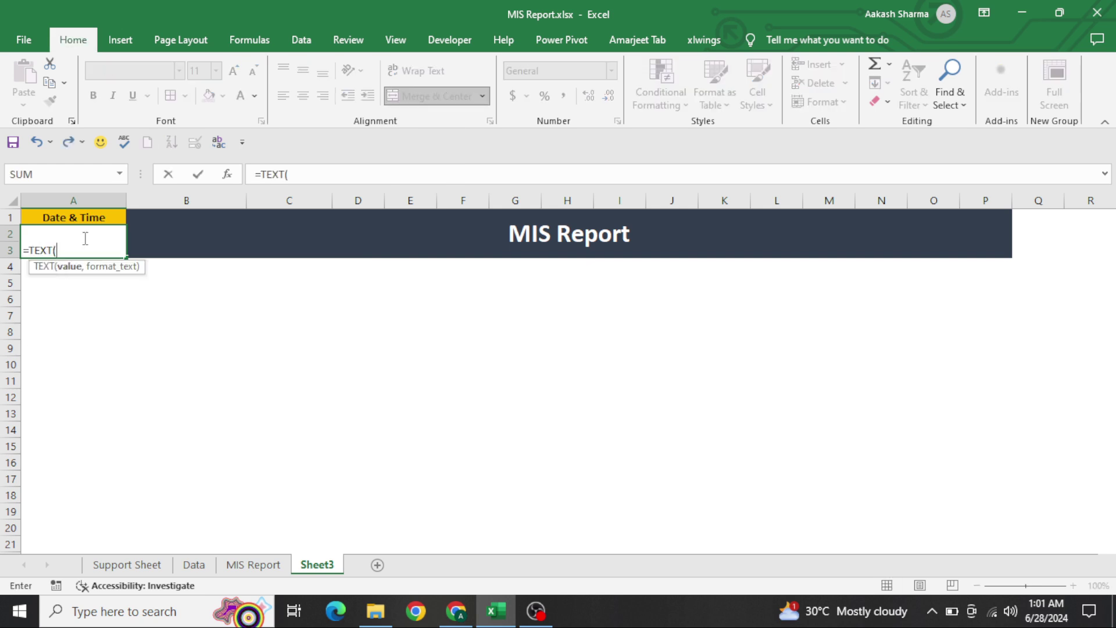
text(now)
key(Tab)
text(),"DD-M)
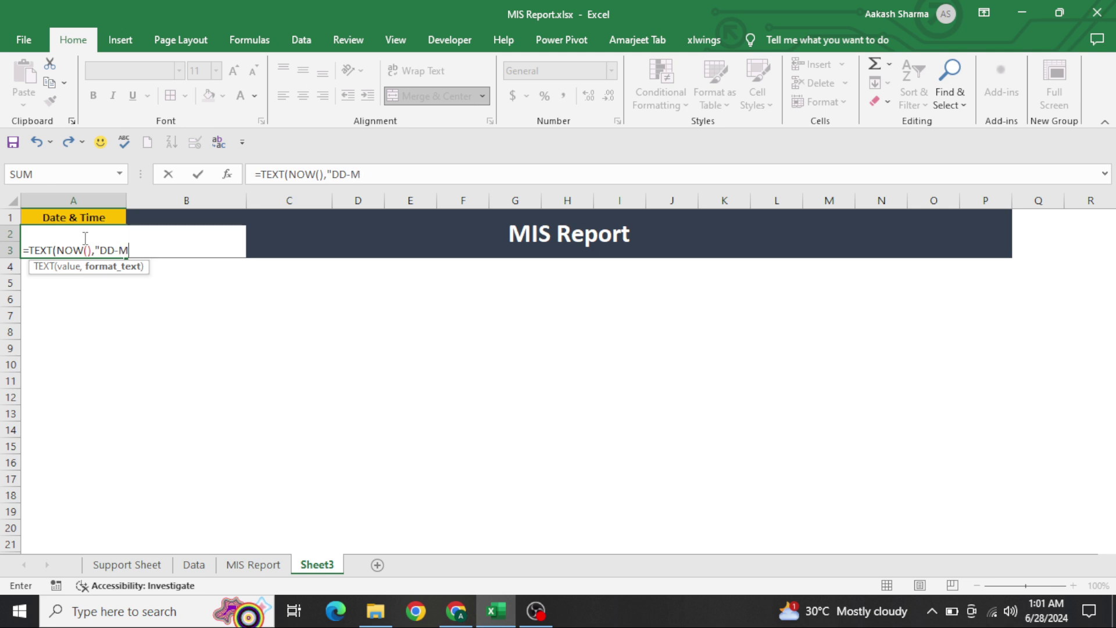
text(MM-YYYY | HH)
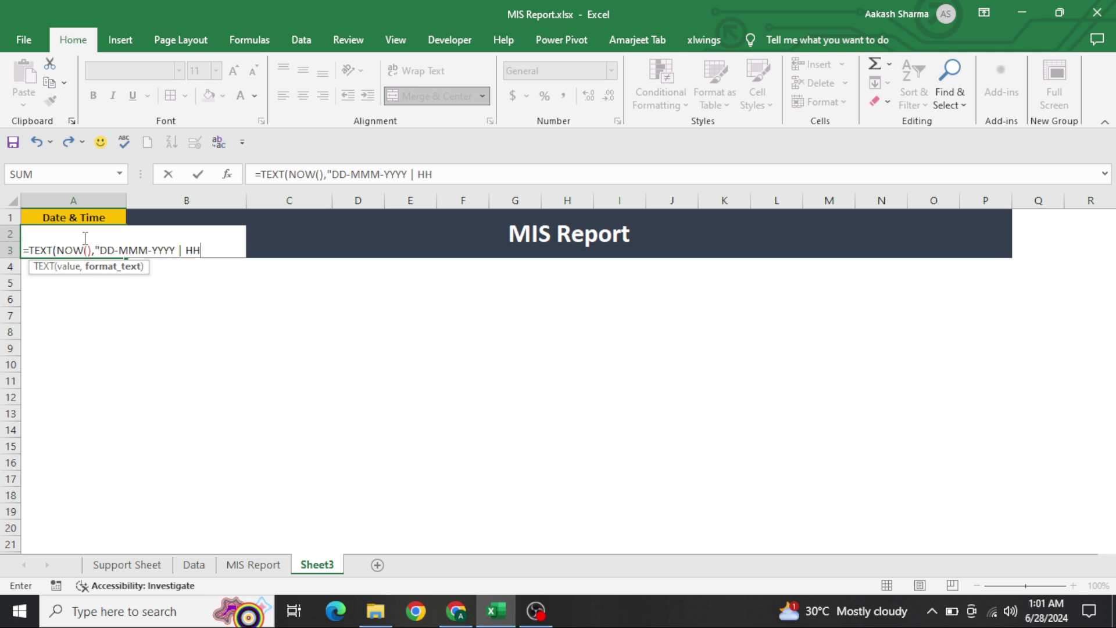
text(:MM:SS AM)
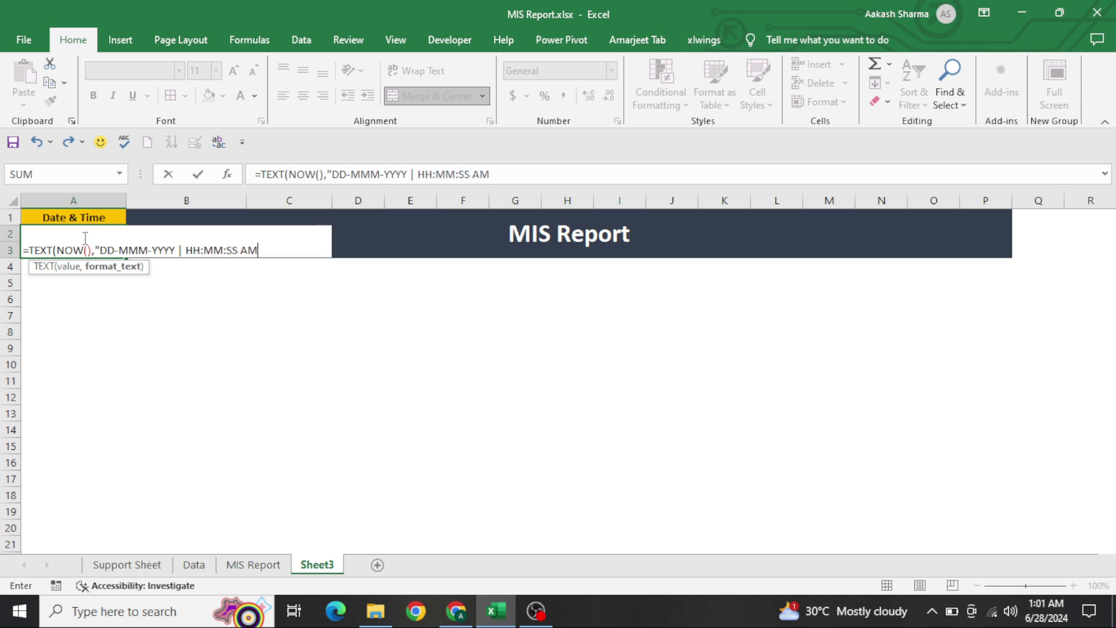
text(/PM"))
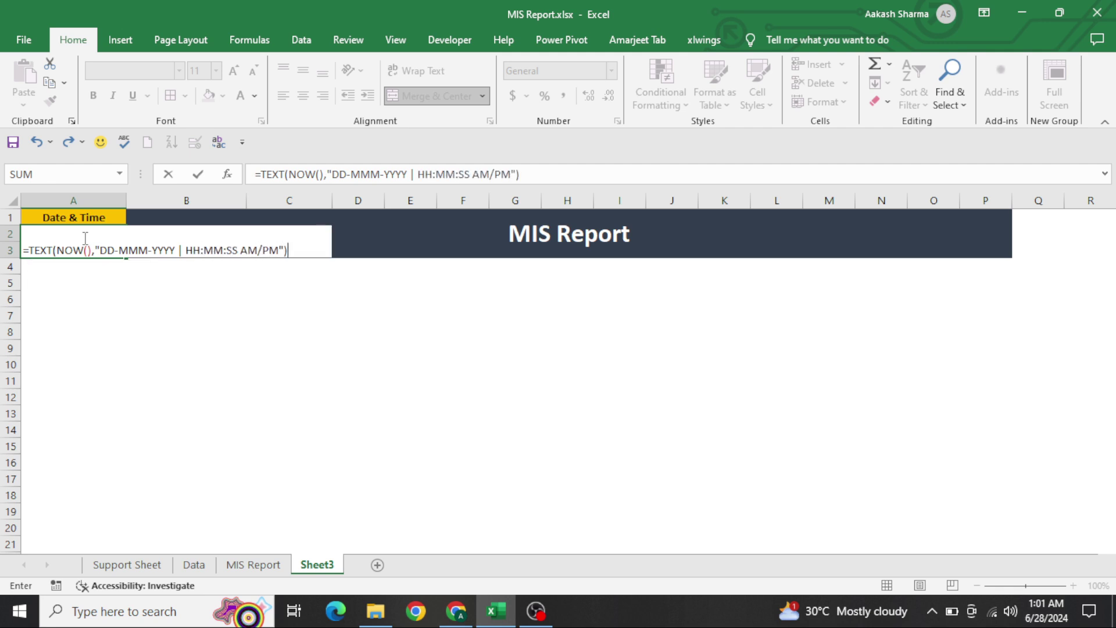
key(Return)
- Wrap, center and bold the date-time value in A2 and give the cell a gray fill
click(84, 238)
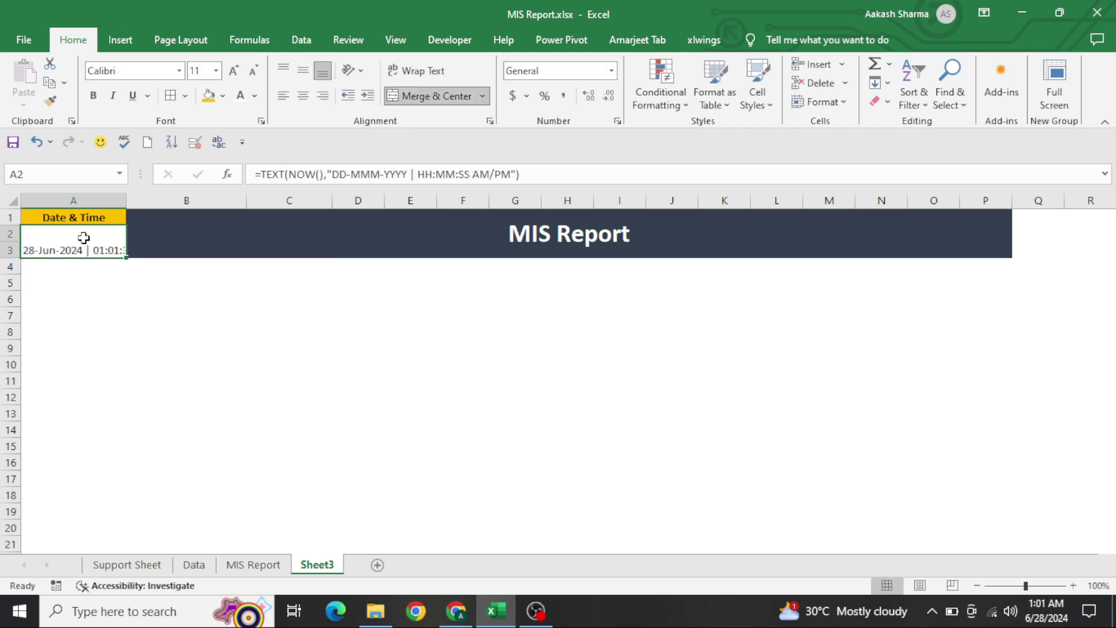
click(417, 72)
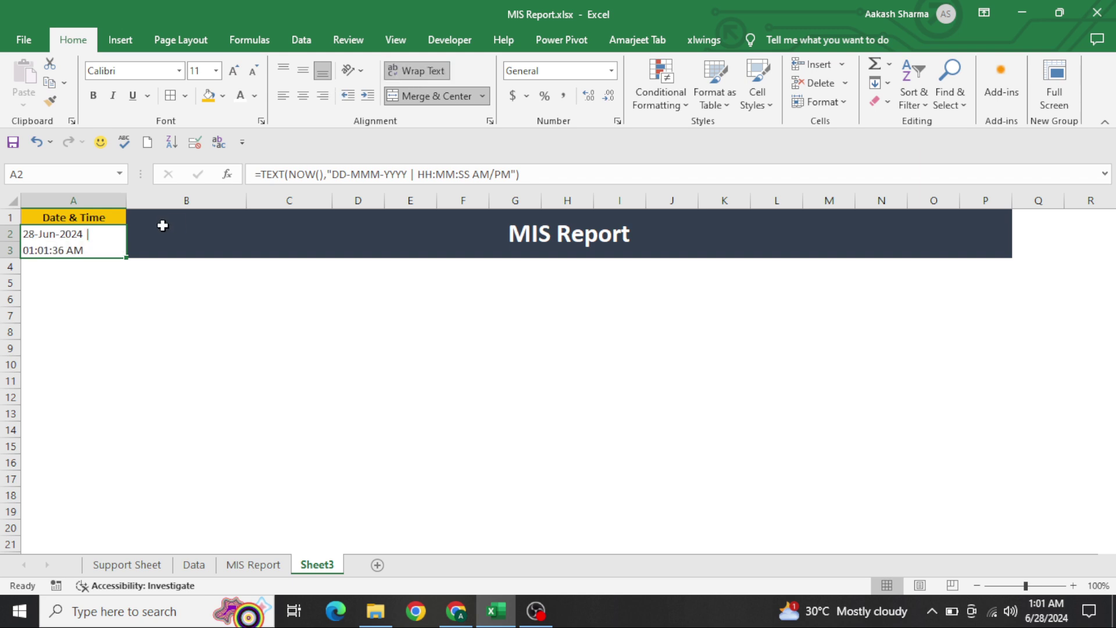
key(alt+h)
key(a)
key(c)
key(ctrl+b)
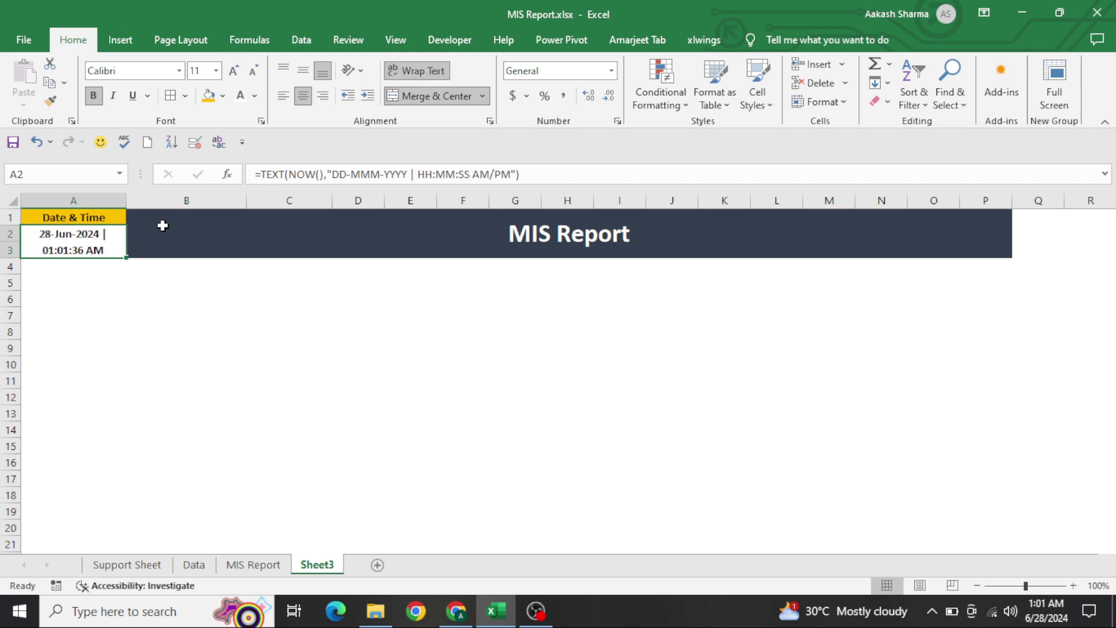
click(222, 96)
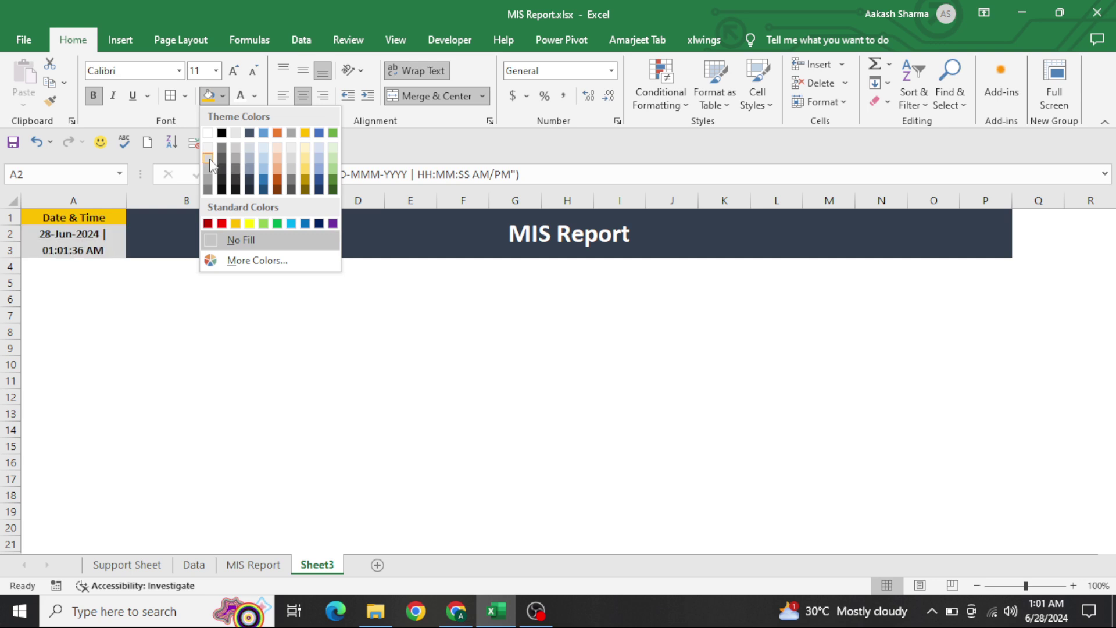
click(209, 169)
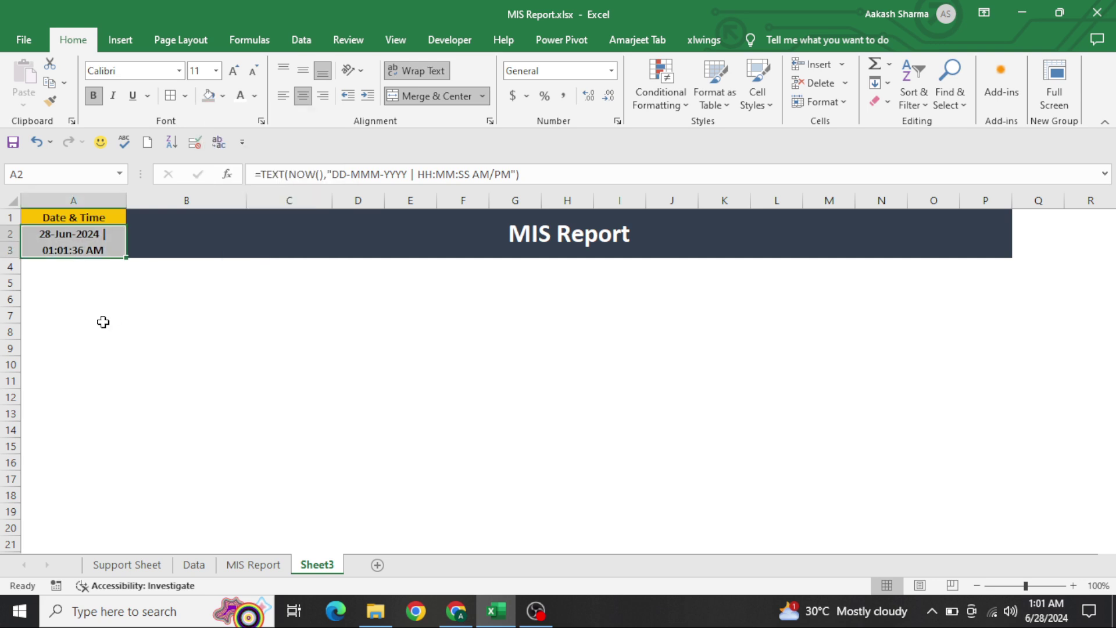
- Shrink row 4 to a thin strip and fill A4:P4 with dark red as a line beneath the banner
drag(12, 275, 12, 258)
click(37, 280)
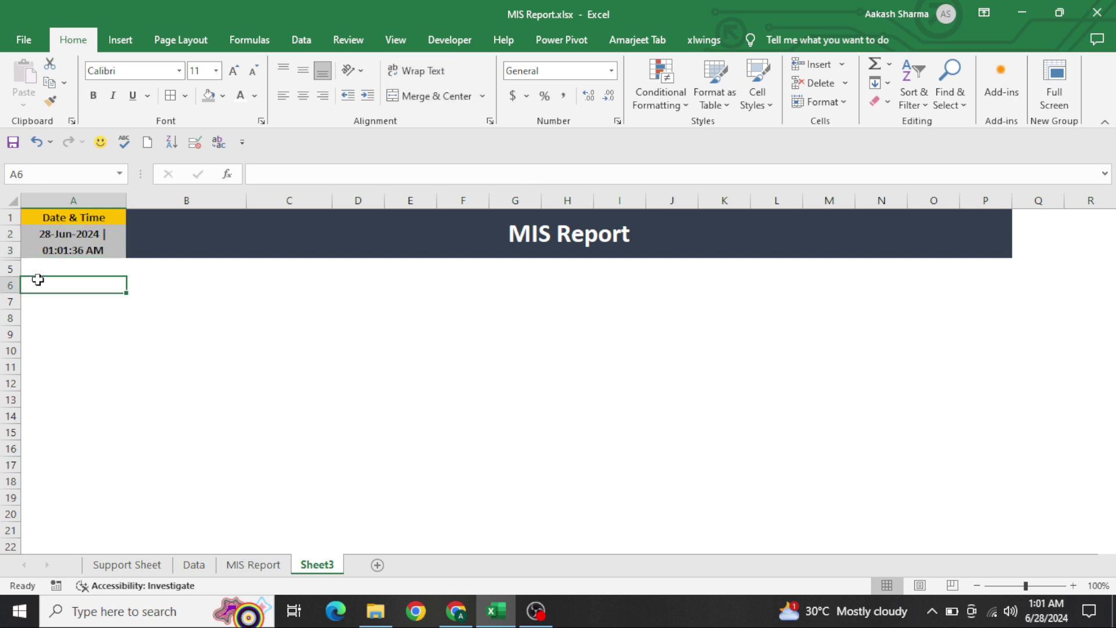
key(Up)
key(Up)
key(shift+Right)
key(shift+Right)
key(shift+Right)
key(shift+Right)
key(shift+Right)
key(shift+Right)
key(shift+Right)
key(shift+Right)
key(shift+Right)
key(shift+Right)
key(shift+Right)
key(shift+Right)
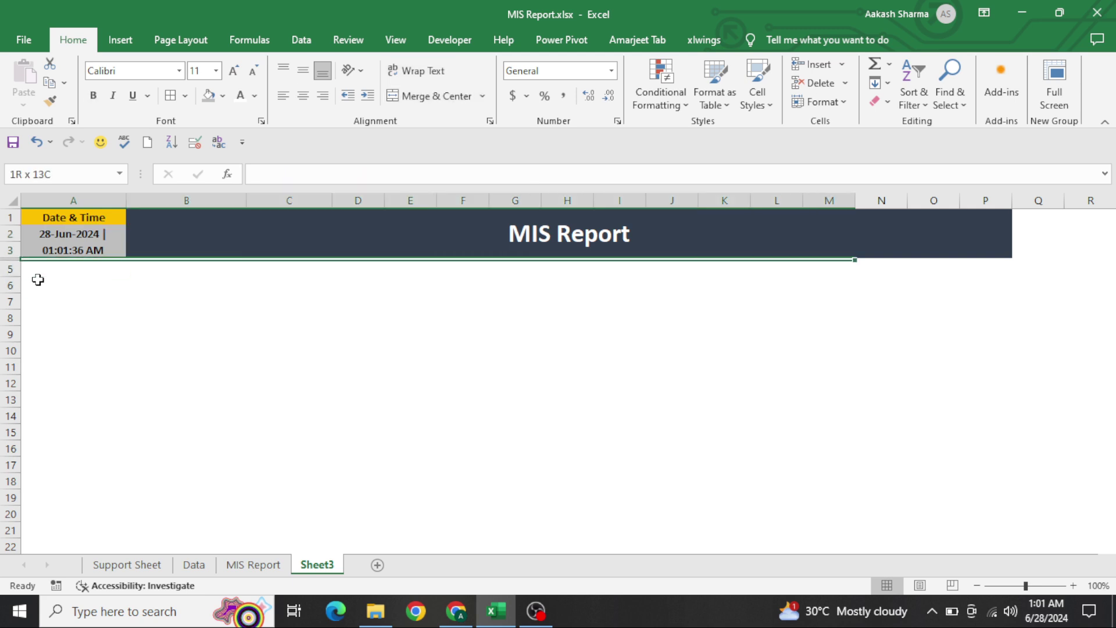
key(shift+Right)
key(shift+Right)
key(shift+Right)
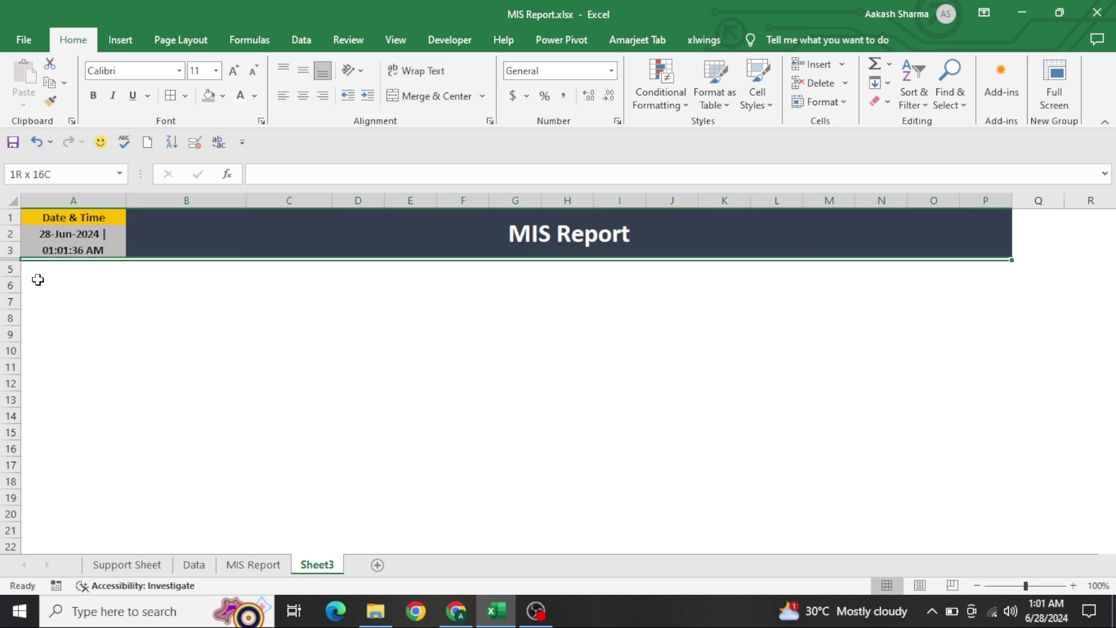
click(223, 95)
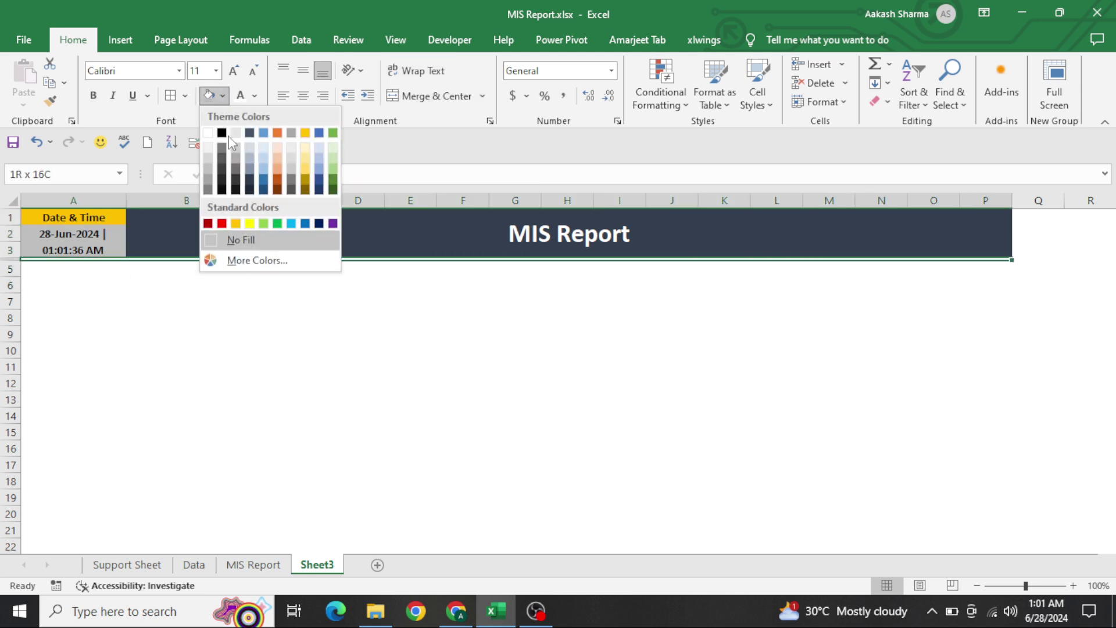
click(207, 223)
click(285, 300)
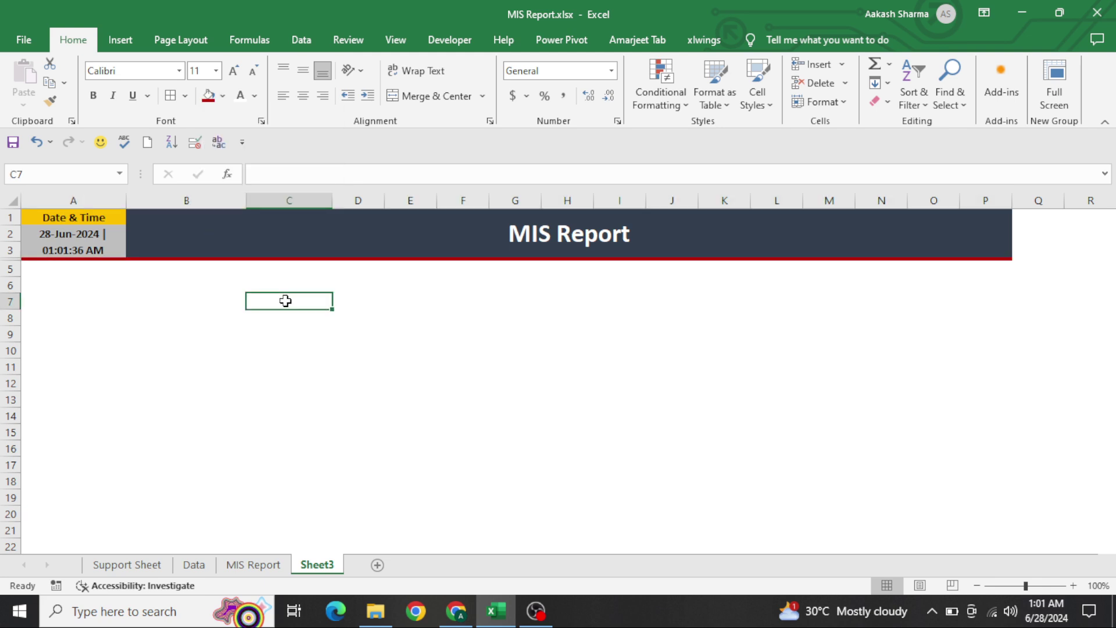
- Turn on filters for the header row A1:J1 of the Data sheet
click(120, 45)
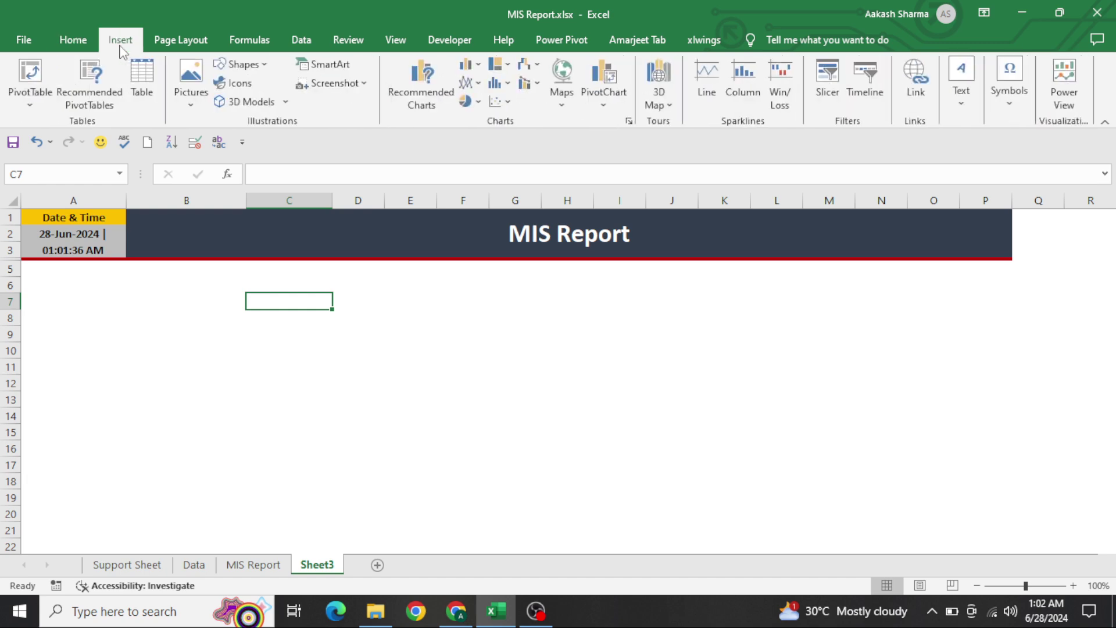
key(ctrl+Page_Up)
key(ctrl+Page_Up)
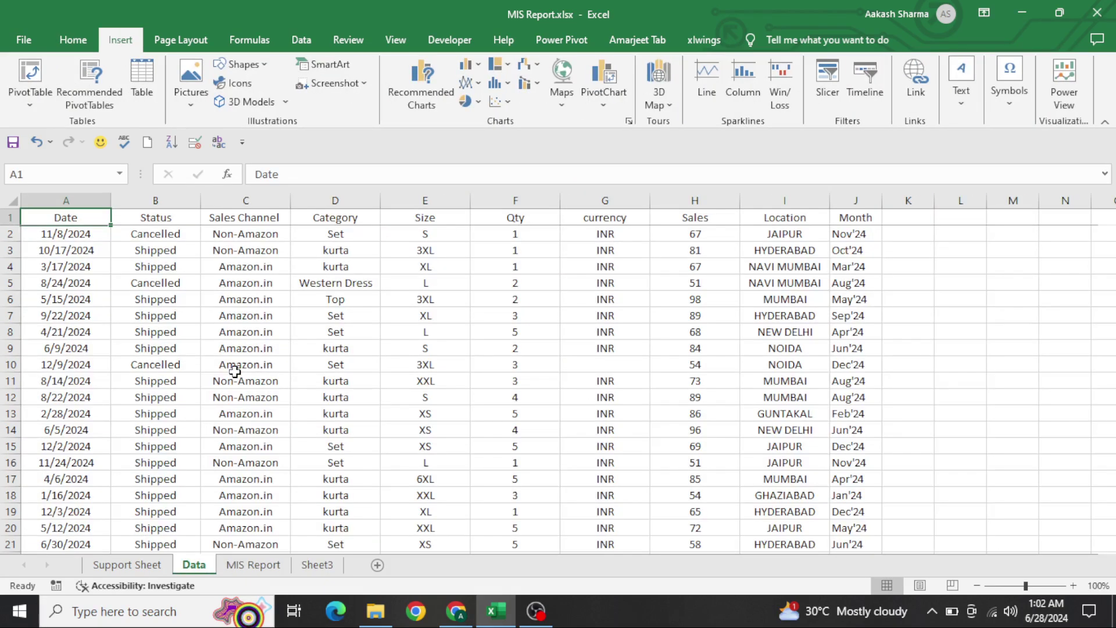
key(Down)
key(Up)
key(ctrl+shift+Right)
key(ctrl+shift+Right)
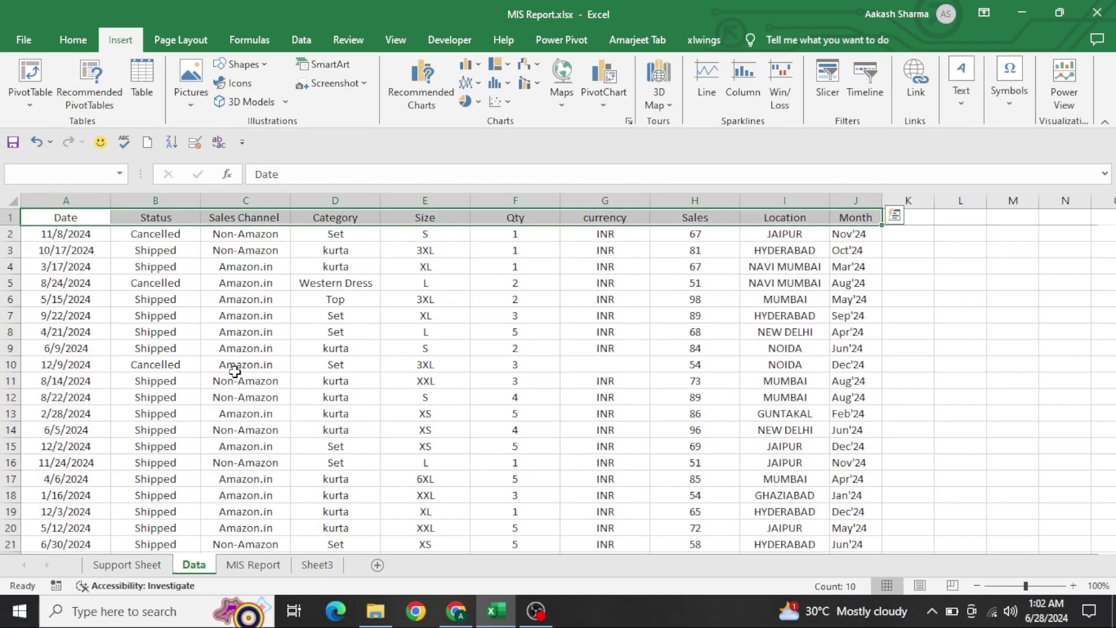
key(ctrl+shift+l)
key(ctrl+shift+Left)
key(ctrl+shift+Left)
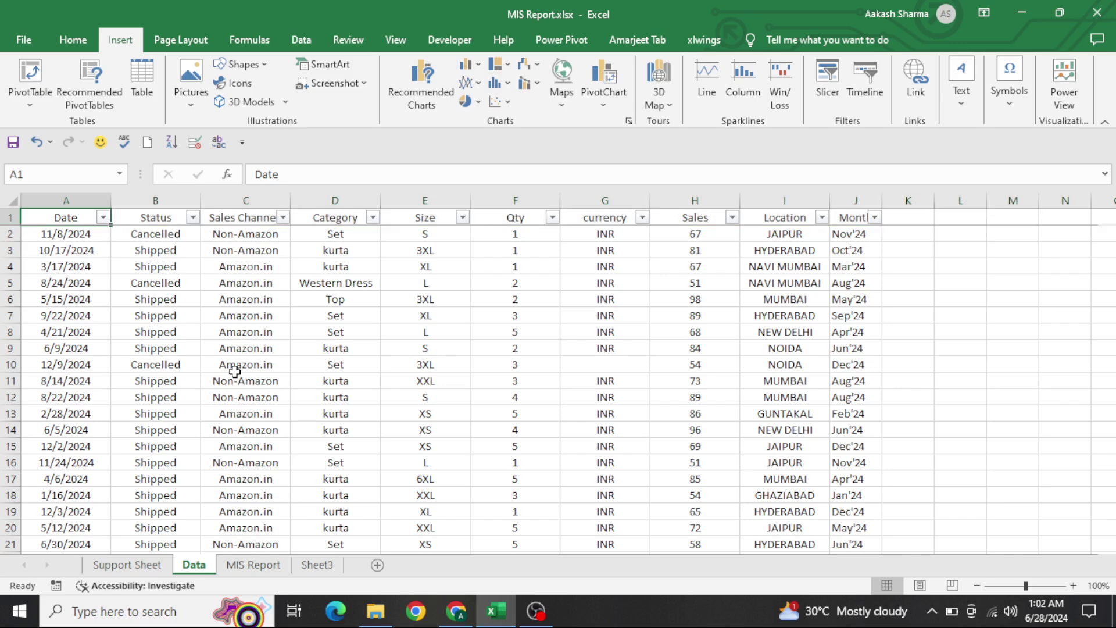
- Examine the Data sheet's columns one at a time down to their last row, from Month back to Status
key(ctrl+shift+Down)
key(ctrl+shift+Up)
key(ctrl+Right)
key(ctrl+shift+Down)
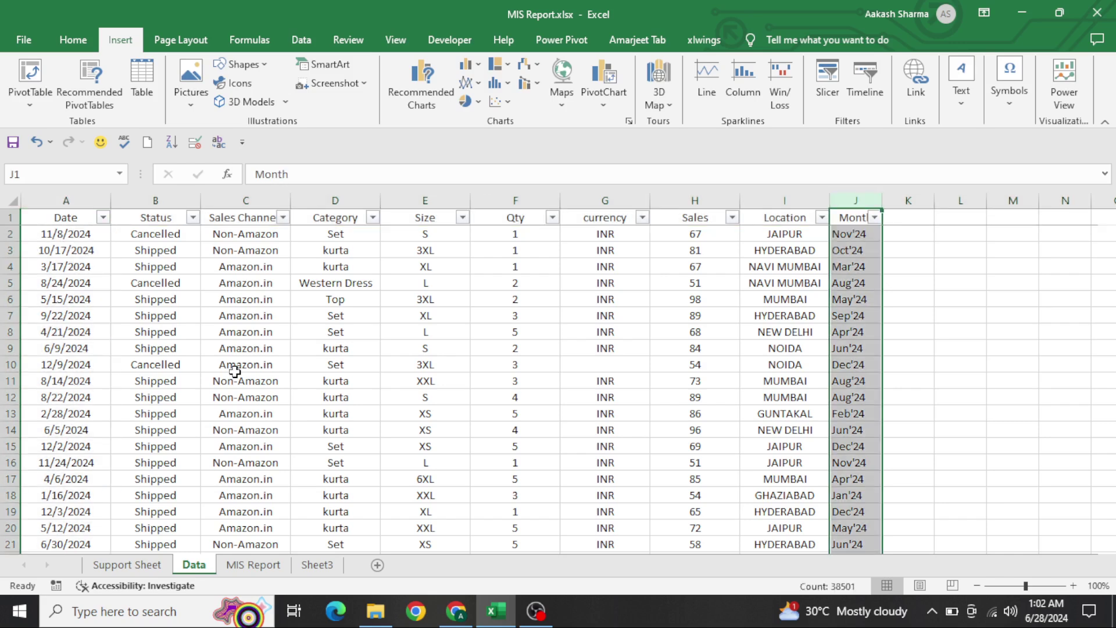
key(Left)
key(ctrl+shift+Down)
key(Left)
key(ctrl+shift+Down)
key(Left)
key(ctrl+shift+Down)
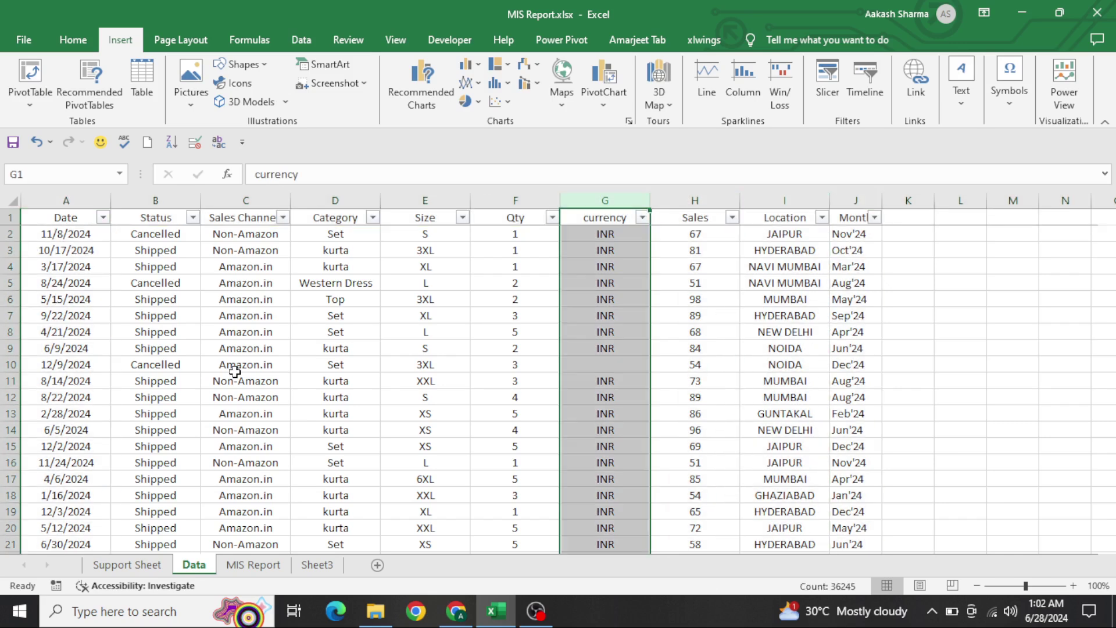
key(Left)
key(ctrl+shift+Down)
key(Left)
key(ctrl+shift+Down)
key(Left)
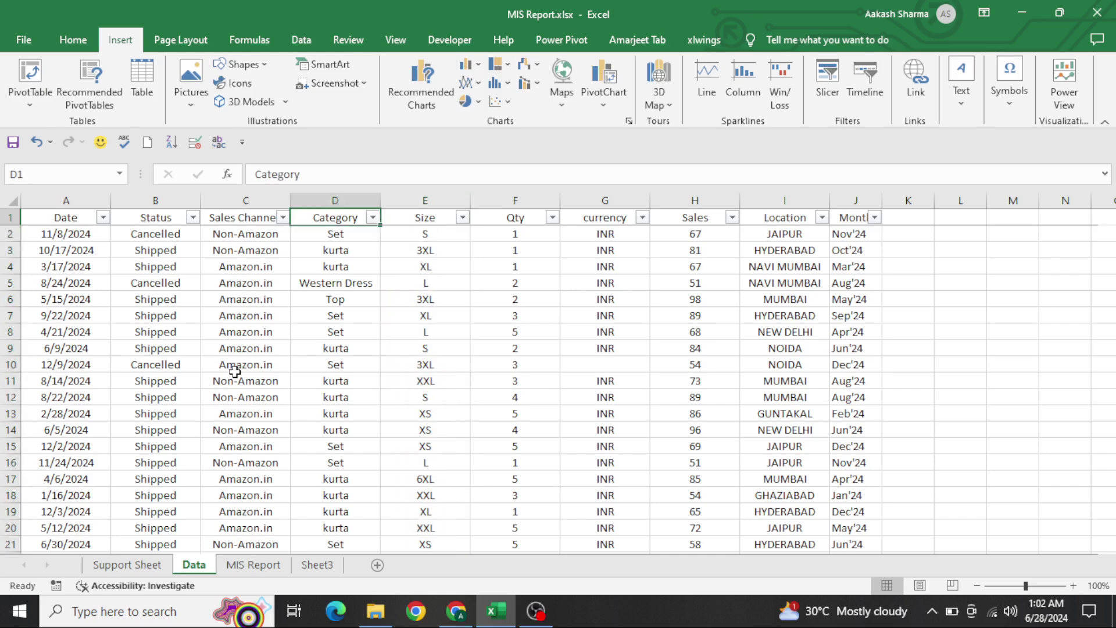
key(ctrl+shift+Down)
key(Left)
key(ctrl+shift+Down)
key(Left)
key(ctrl+shift+Down)
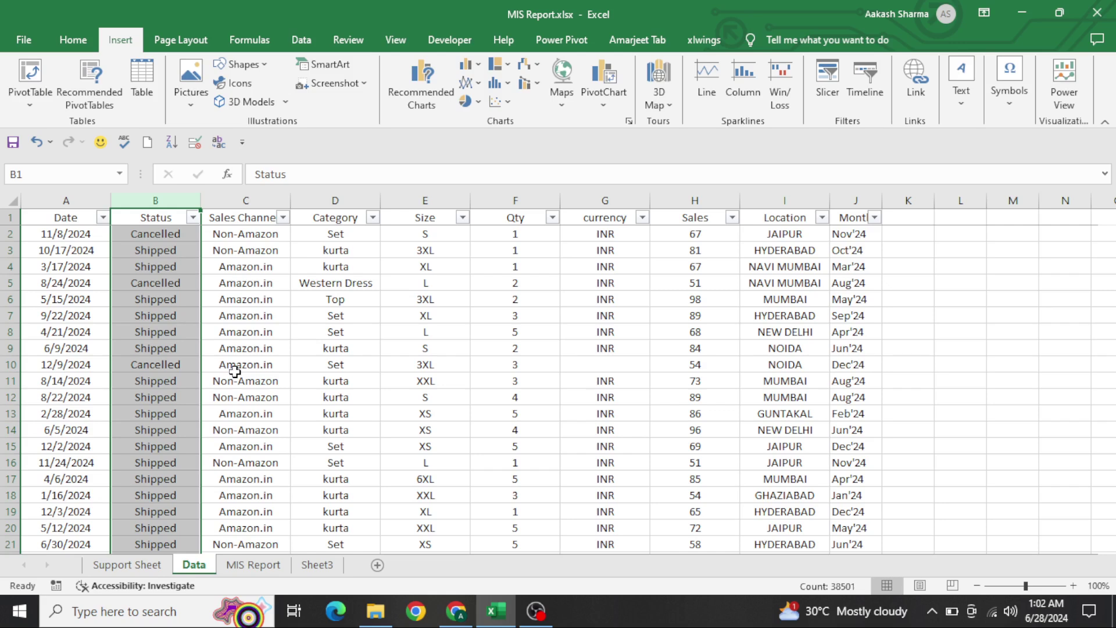
- Copy the Data sheet's Month column, examine the month list in A2:A13 of the Support Sheet, and return to Sheet3
key(ctrl+Right)
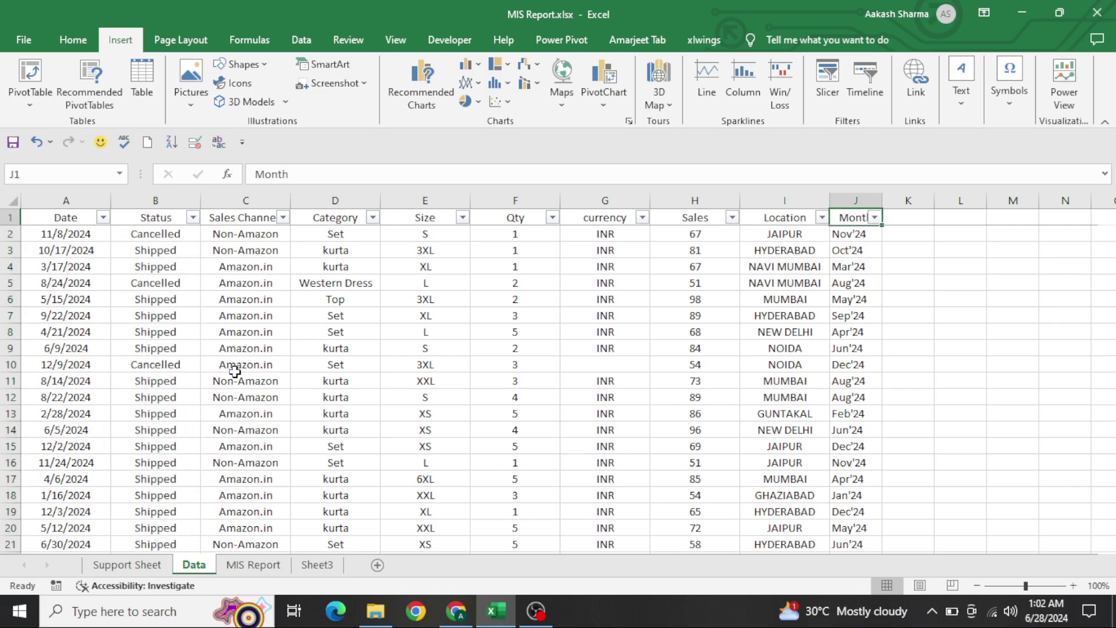
key(ctrl+shift+Down)
key(ctrl+c)
key(ctrl+Page_Up)
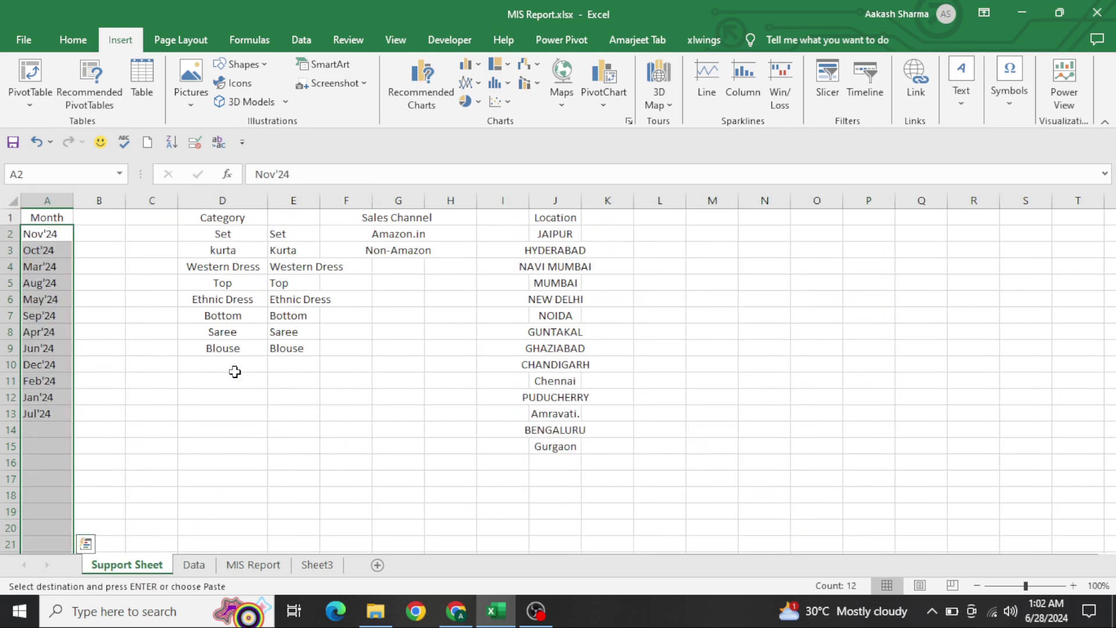
key(ctrl+Up)
key(ctrl+space)
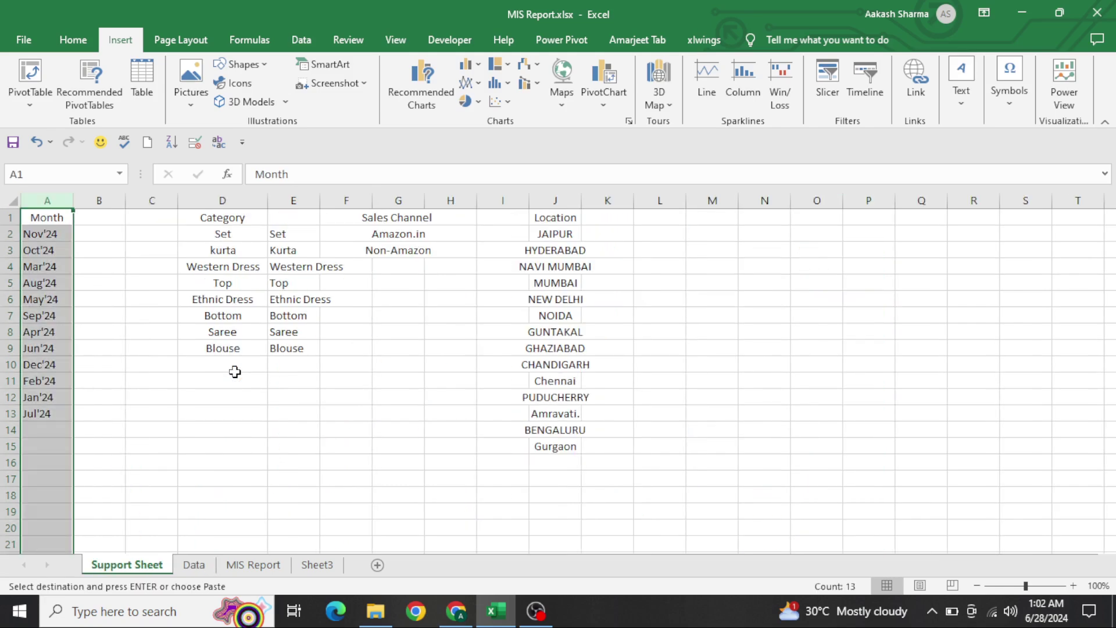
key(Down)
key(ctrl+shift+Down)
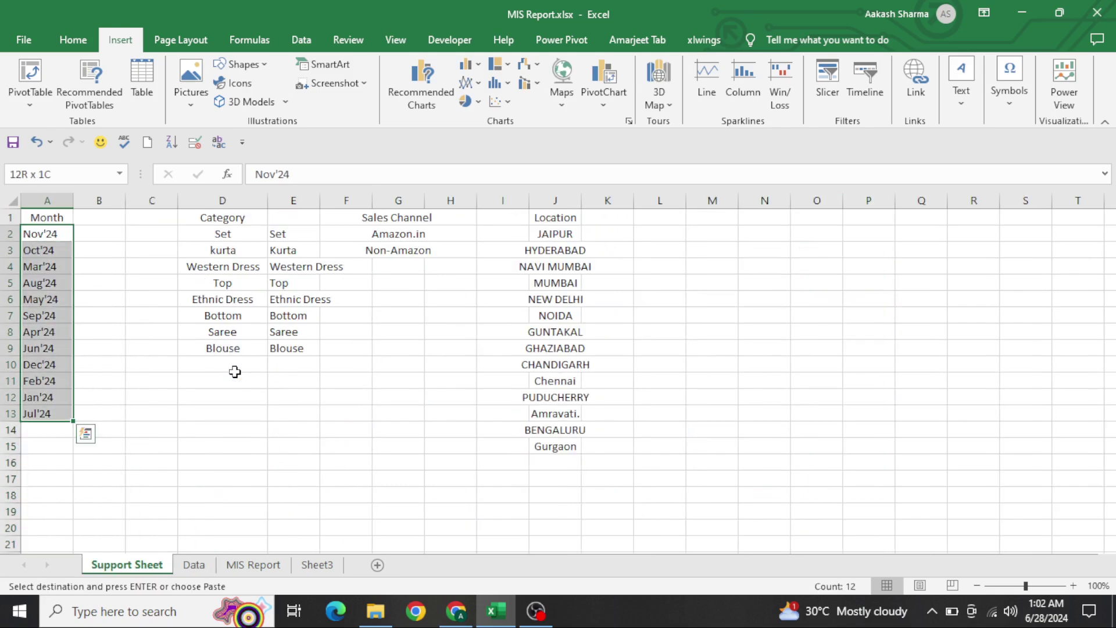
key(ctrl+Page_Down)
key(ctrl+Page_Down)
key(ctrl+Page_Down)
- Draw a rounded rectangle about 1.08" wide and 0.34" high on the banner near column B
click(200, 253)
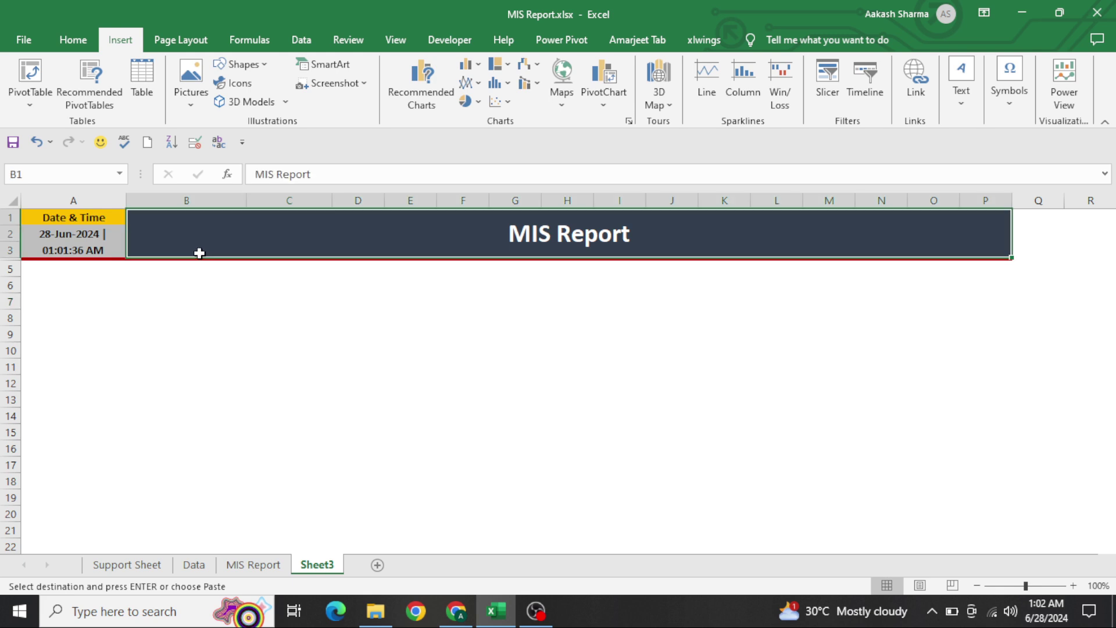
click(239, 64)
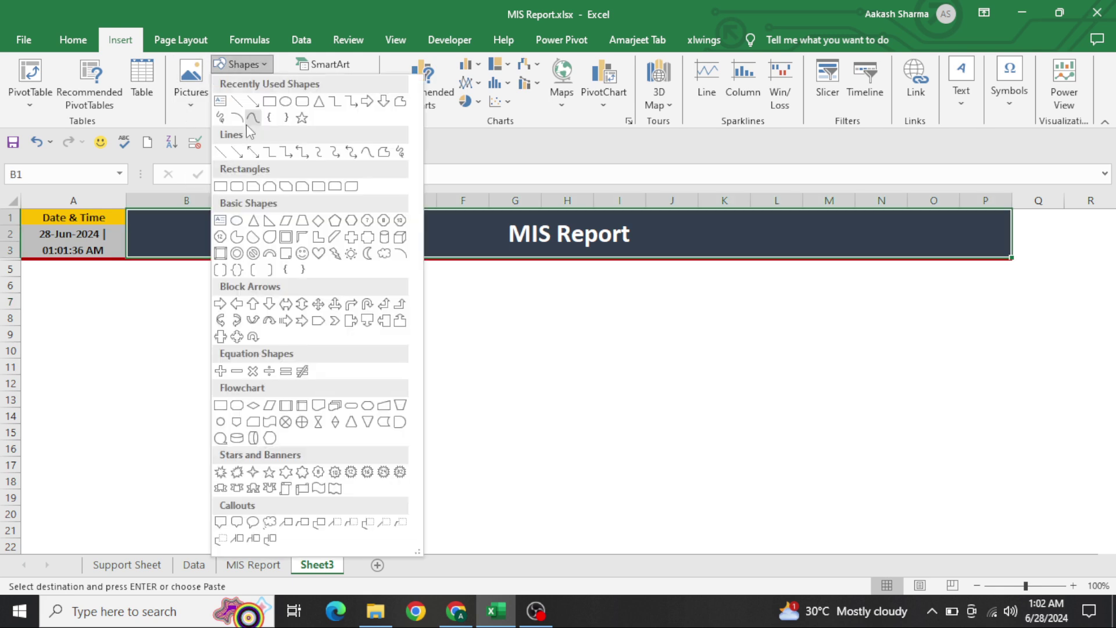
click(235, 186)
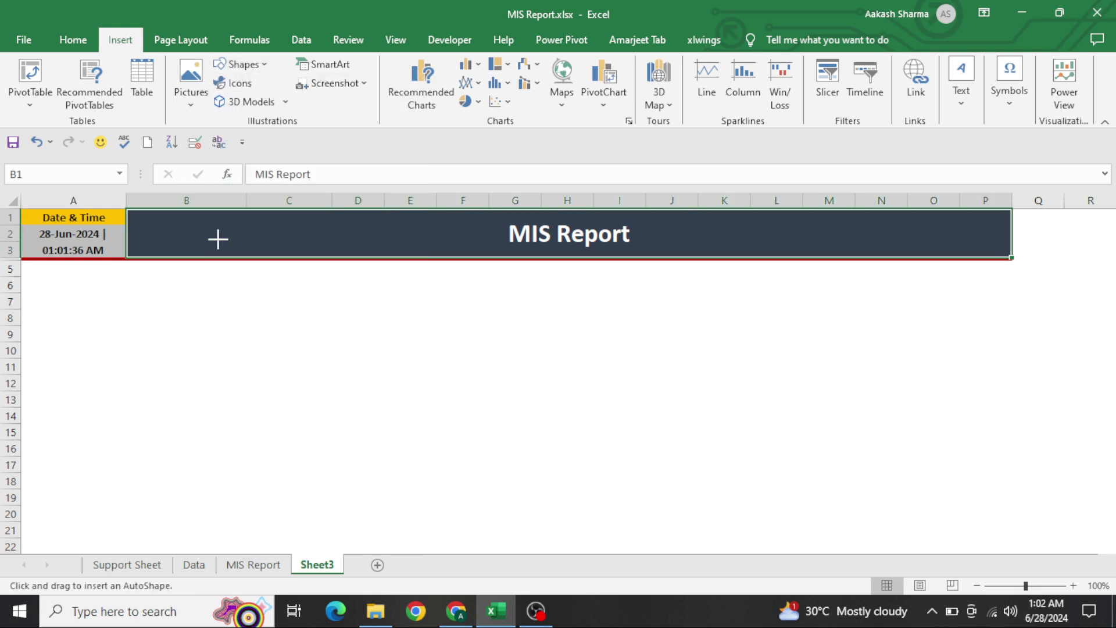
drag(169, 225, 256, 253)
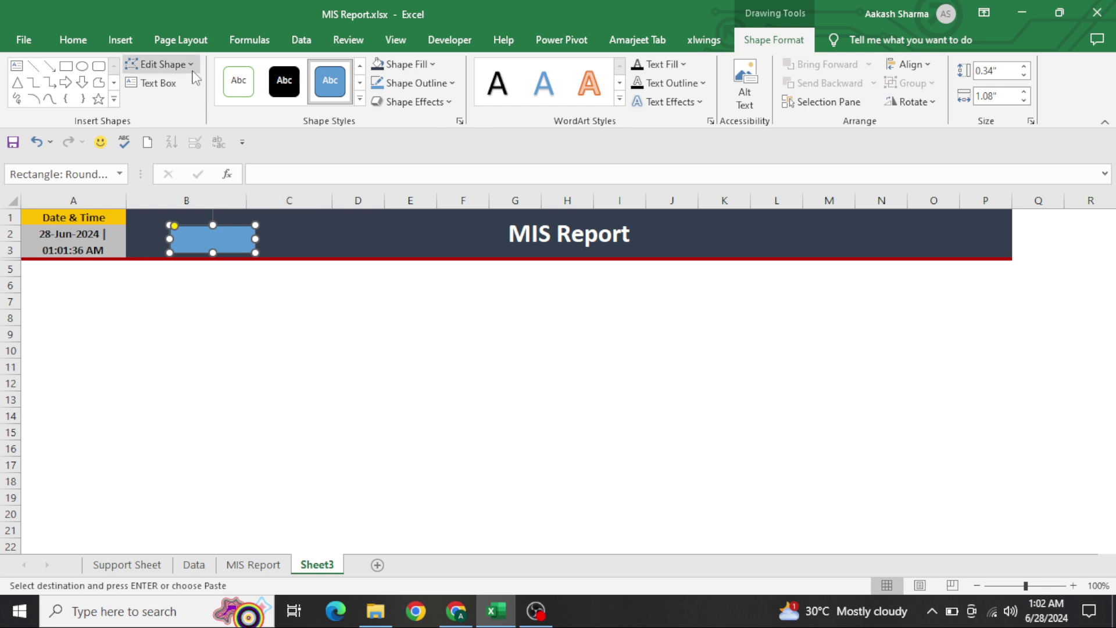
- Draw a text box on the banner across columns C to E and delete the blue rounded rectangle beside it
click(163, 82)
drag(277, 225, 388, 243)
click(243, 236)
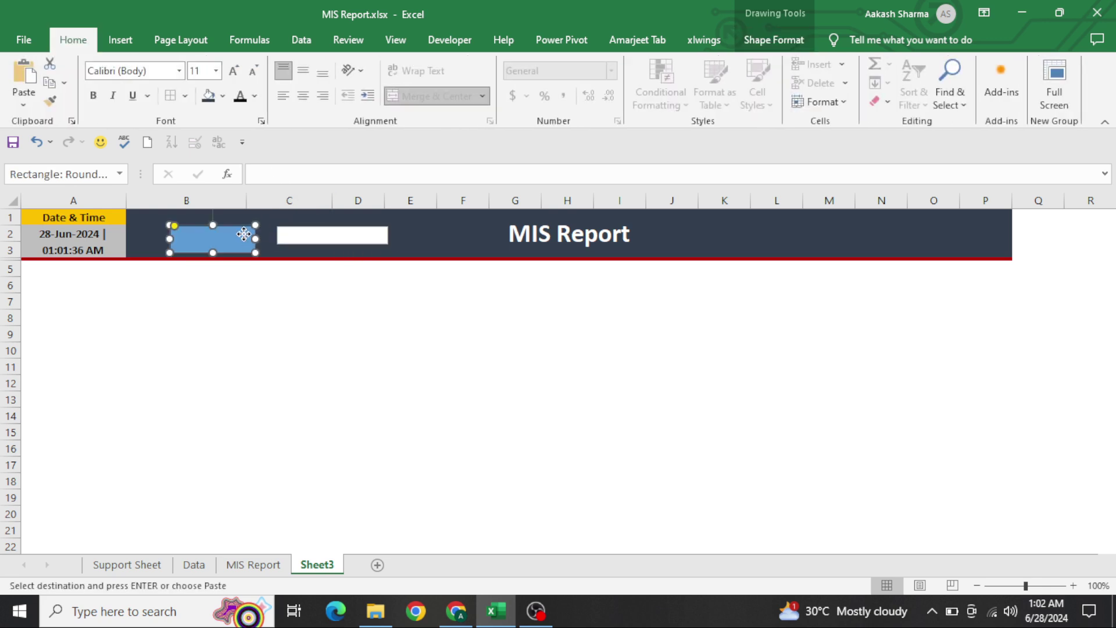
key(Delete)
- Enter "Select Month :" in the banner text box and align the text vertically to the middle
click(296, 240)
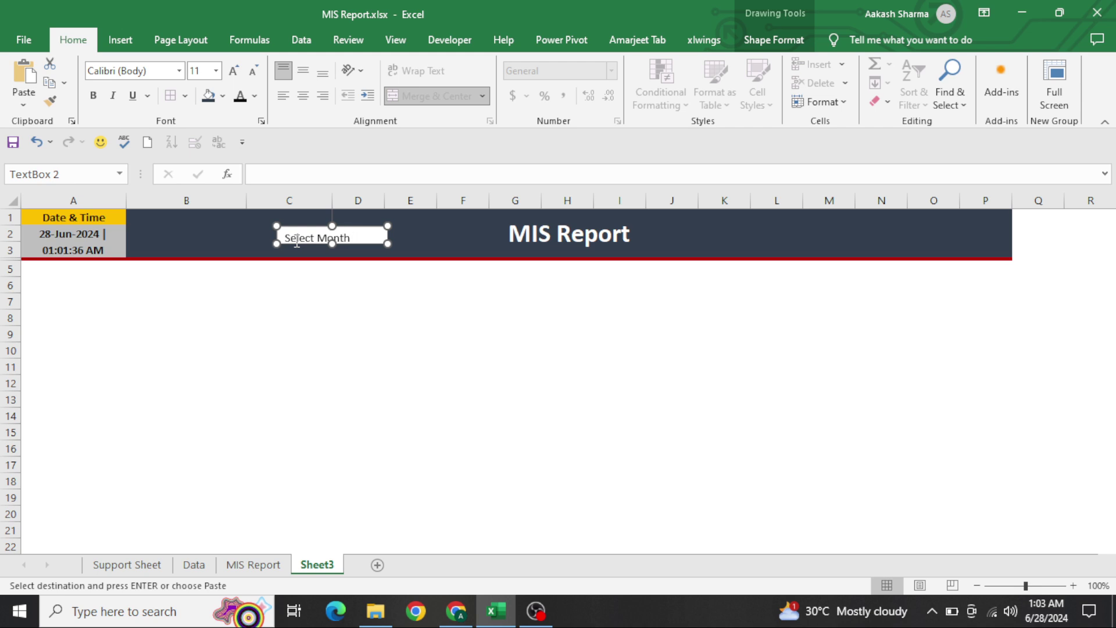
key(ctrl+a)
key(alt+h)
key(a)
key(m)
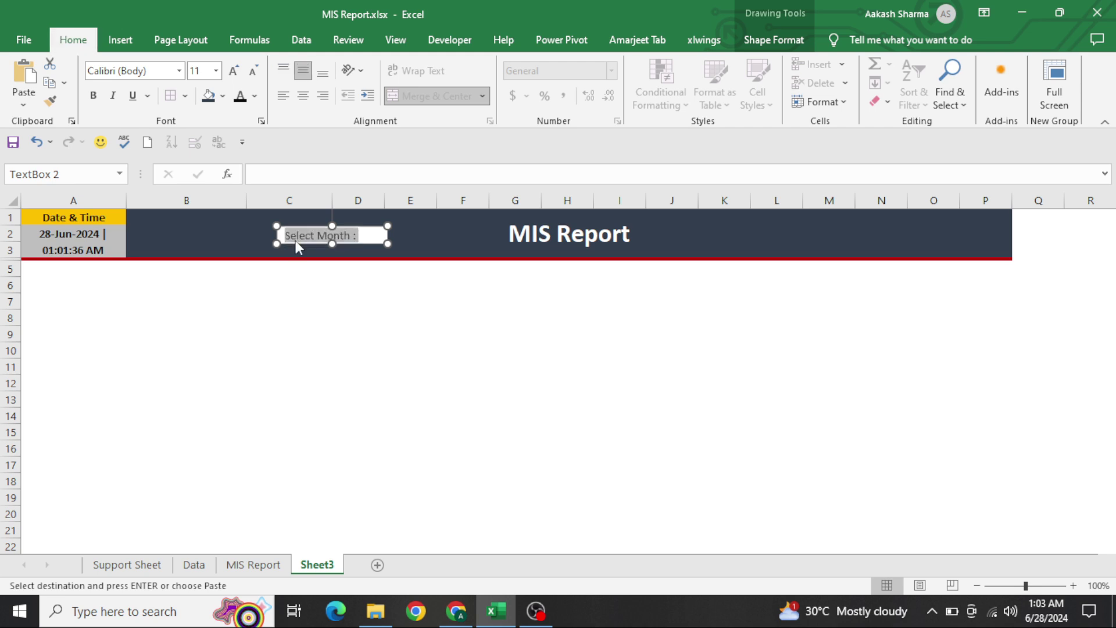
- Make the "Select Month :" text bold and set its text box to no fill
key(ctrl+b)
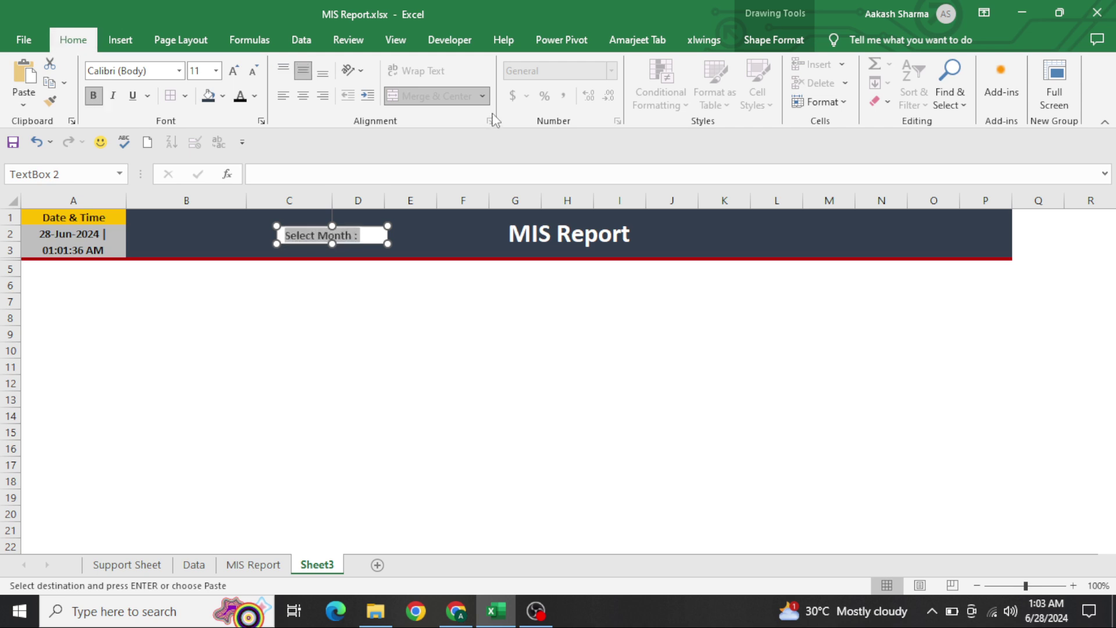
click(767, 40)
click(432, 65)
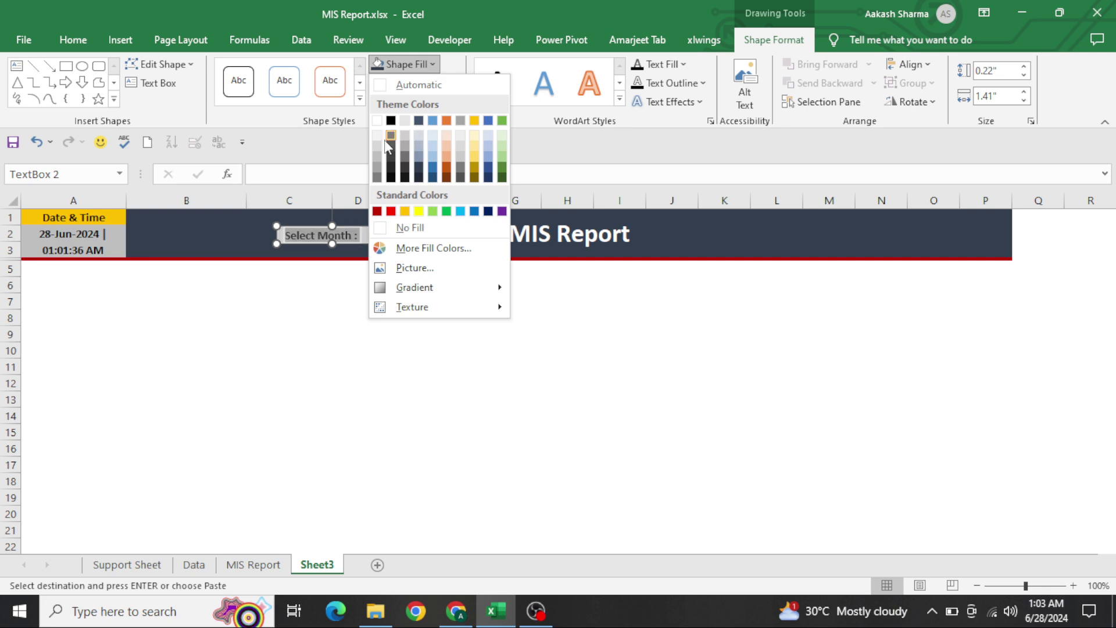
click(410, 227)
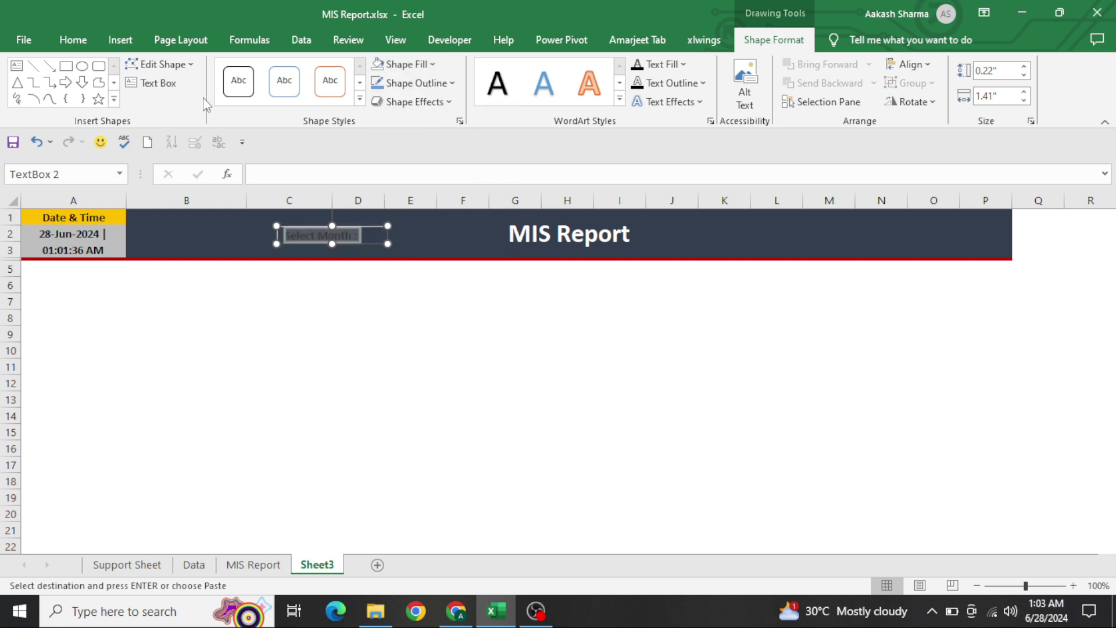
- Colour the "Select Month :" text white and move its text box over column B of the banner
click(88, 44)
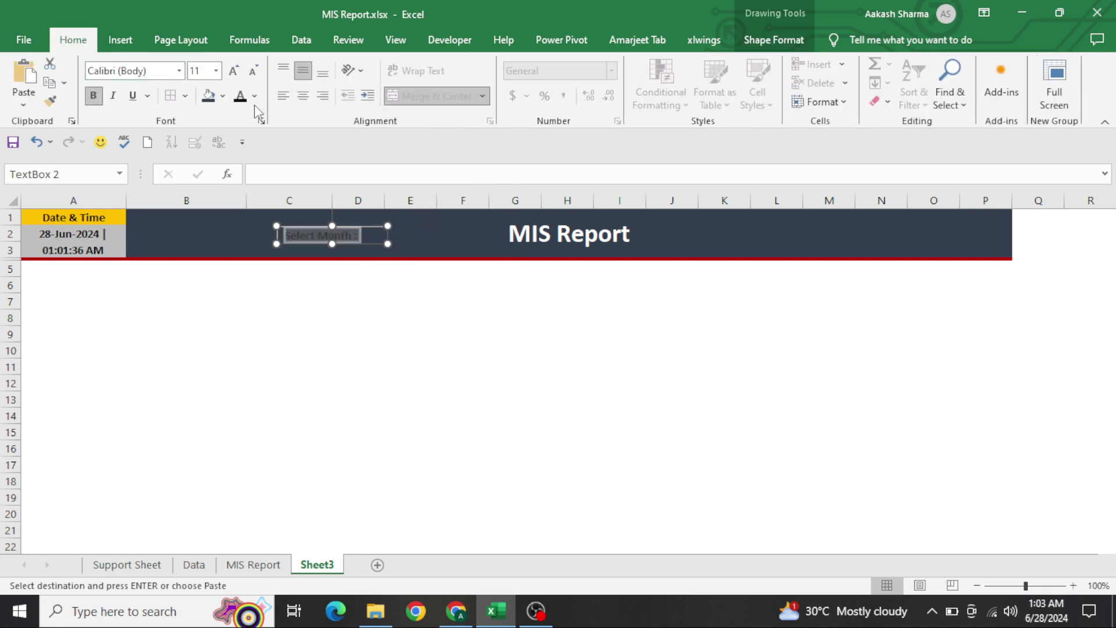
click(254, 96)
click(254, 153)
drag(365, 227, 242, 223)
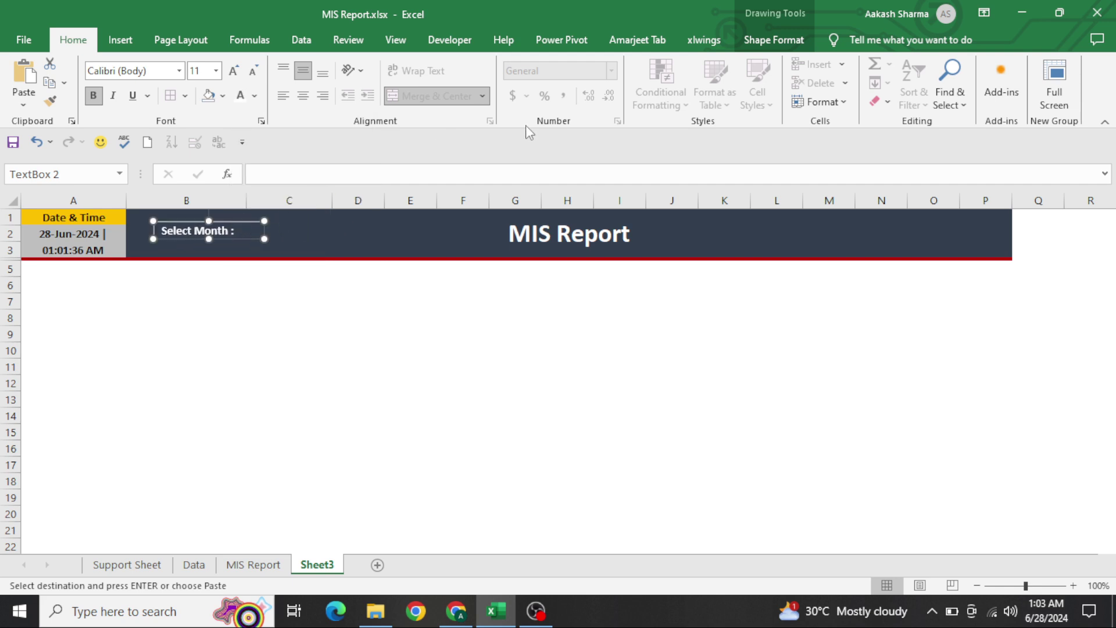
- Insert a combo box form control beside the "Select Month :" label, spanning columns C to F
click(450, 41)
click(346, 102)
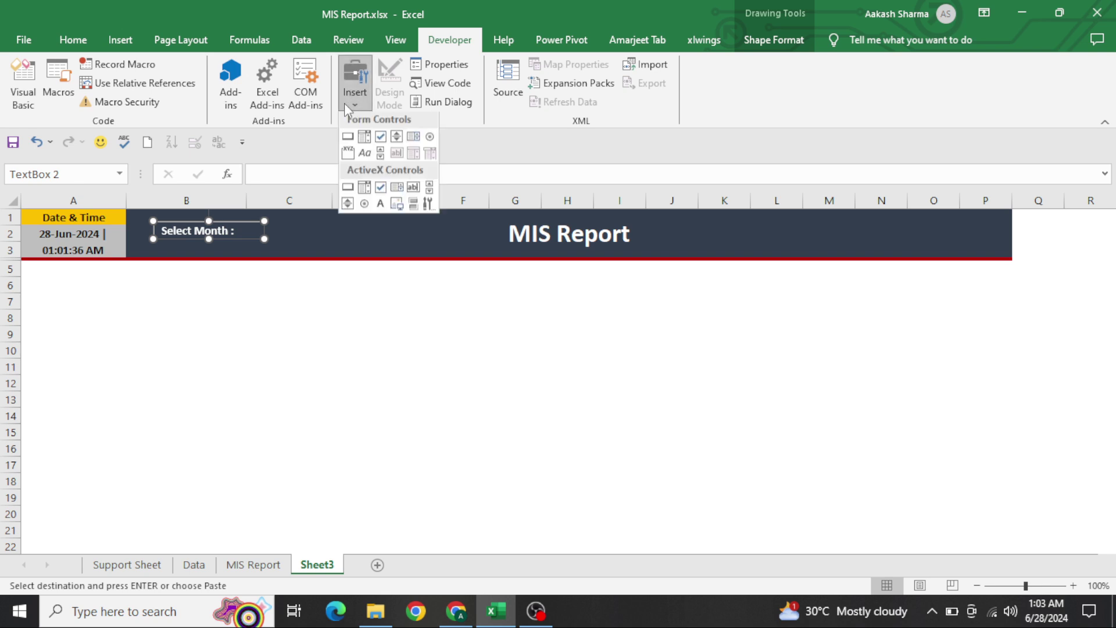
click(364, 139)
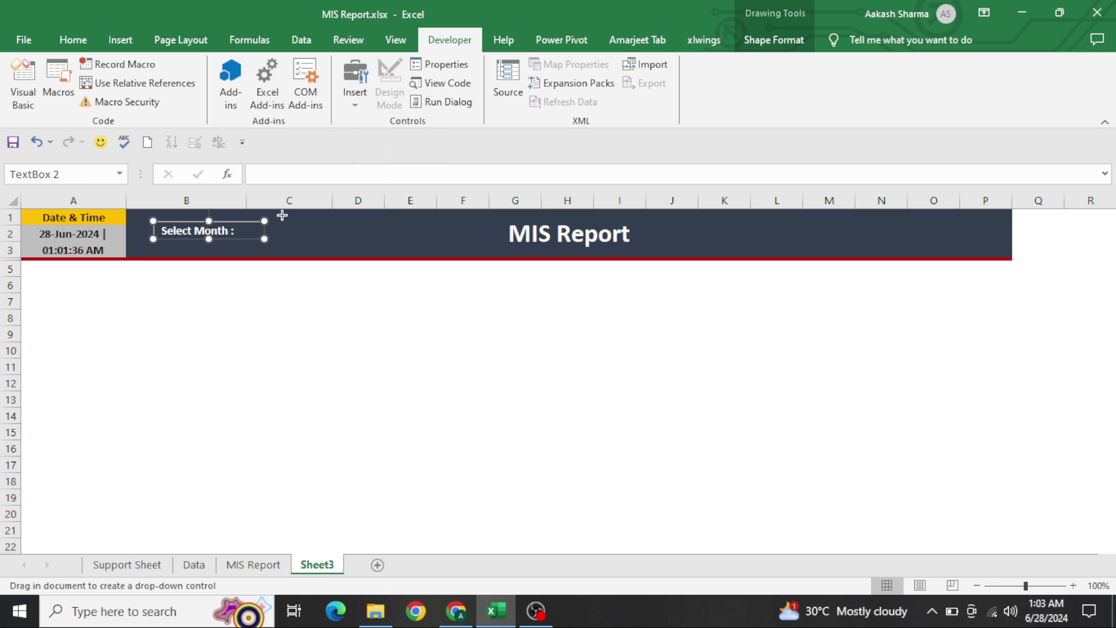
mouse_move(269, 222)
mouse_down()
mouse_move(393, 256)
mouse_move(445, 245)
mouse_up()
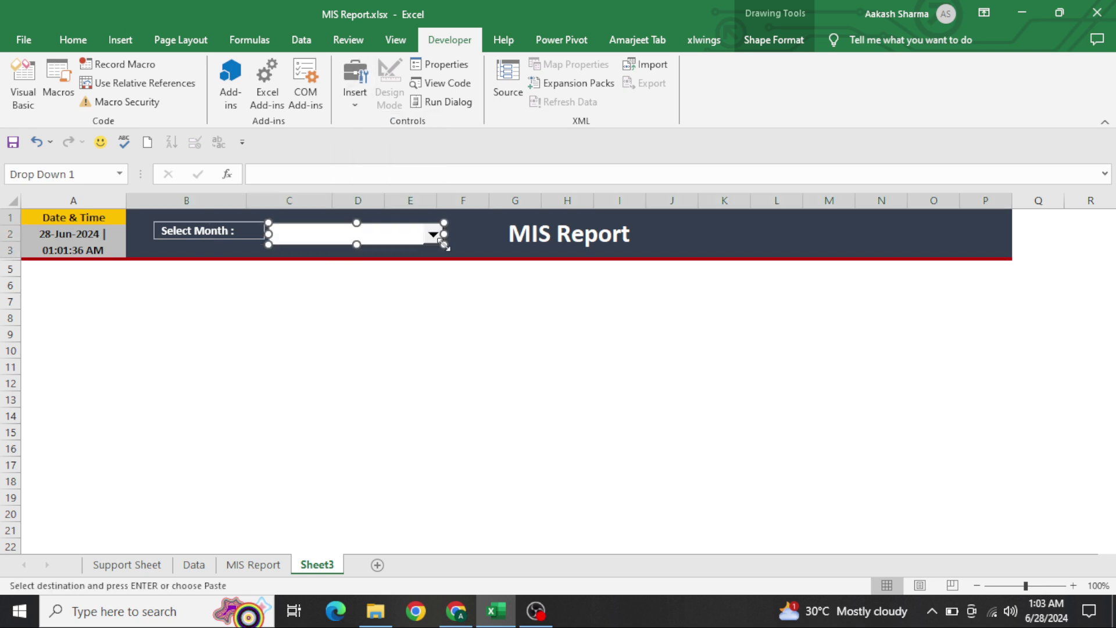
- Set the combo box's input range to 'Support Sheet'!$A$2:$A$14
right_click(379, 236)
click(443, 366)
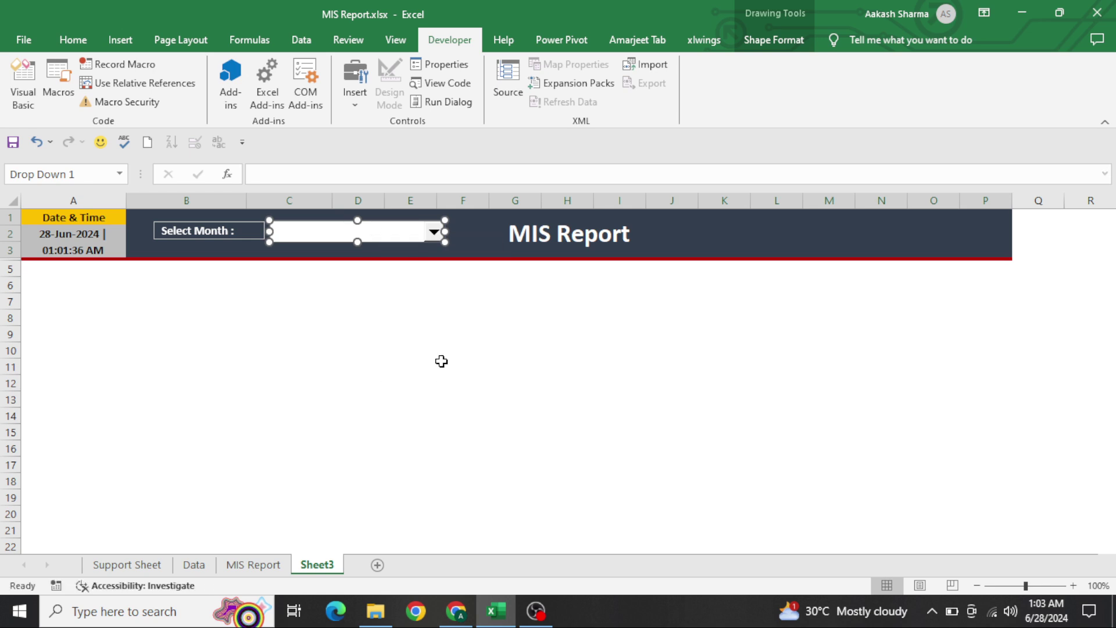
click(144, 567)
key(Down)
key(Down)
key(Down)
key(Down)
key(Down)
key(Down)
key(Down)
key(Up)
key(Up)
key(Up)
key(Up)
key(Up)
key(Up)
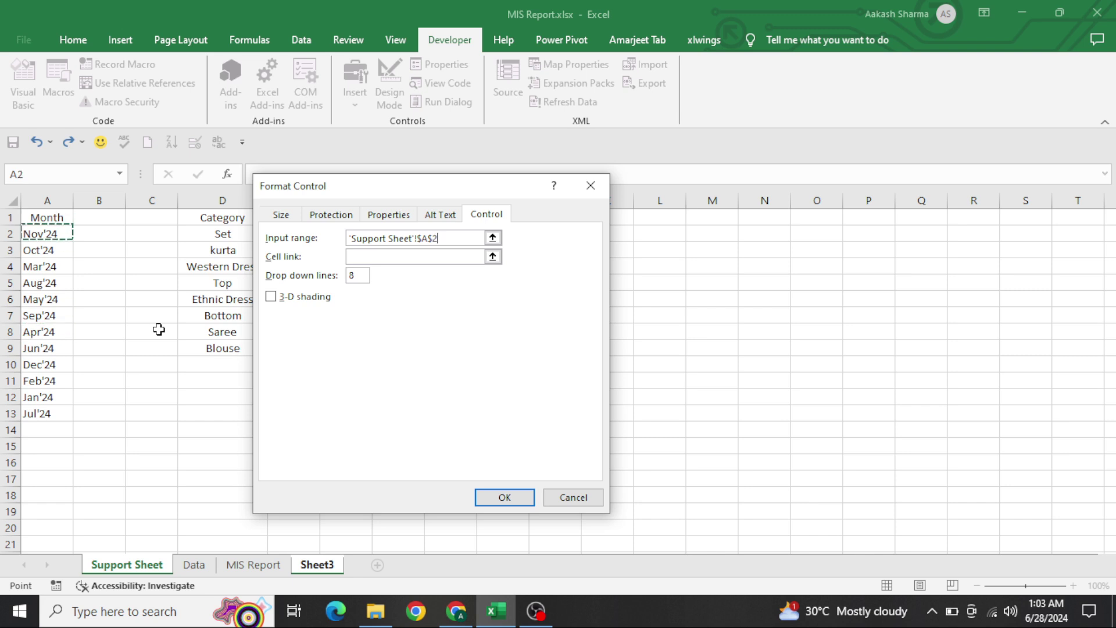
key(ctrl+shift+Down)
key(shift+Down)
key(Tab)
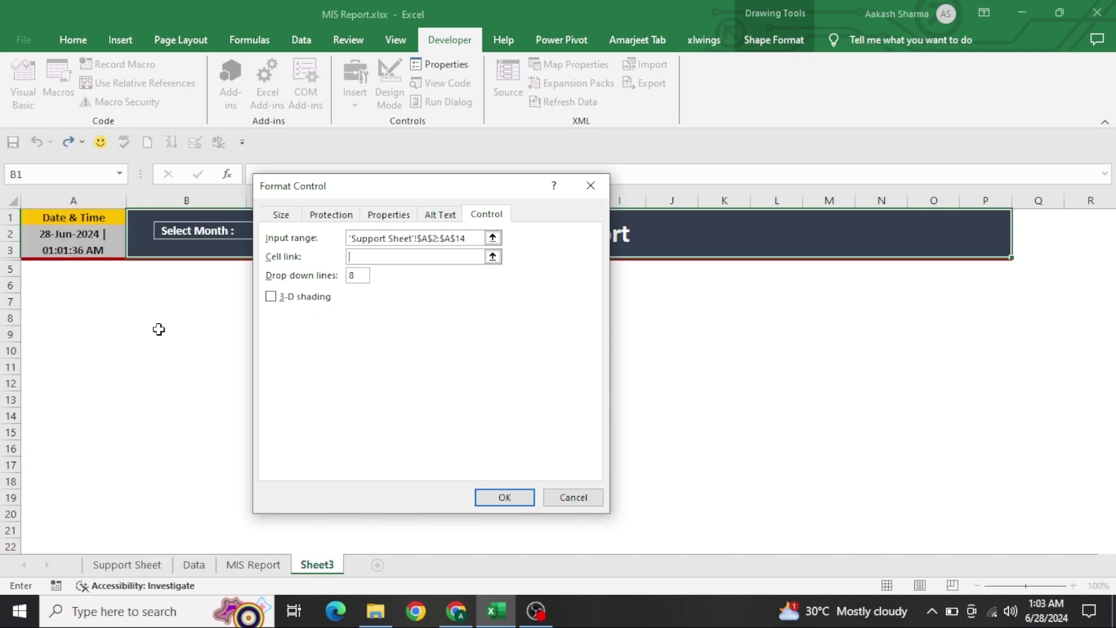
- Link the combo box to cell $Q$1 and turn on its 3-D shading
click(1044, 216)
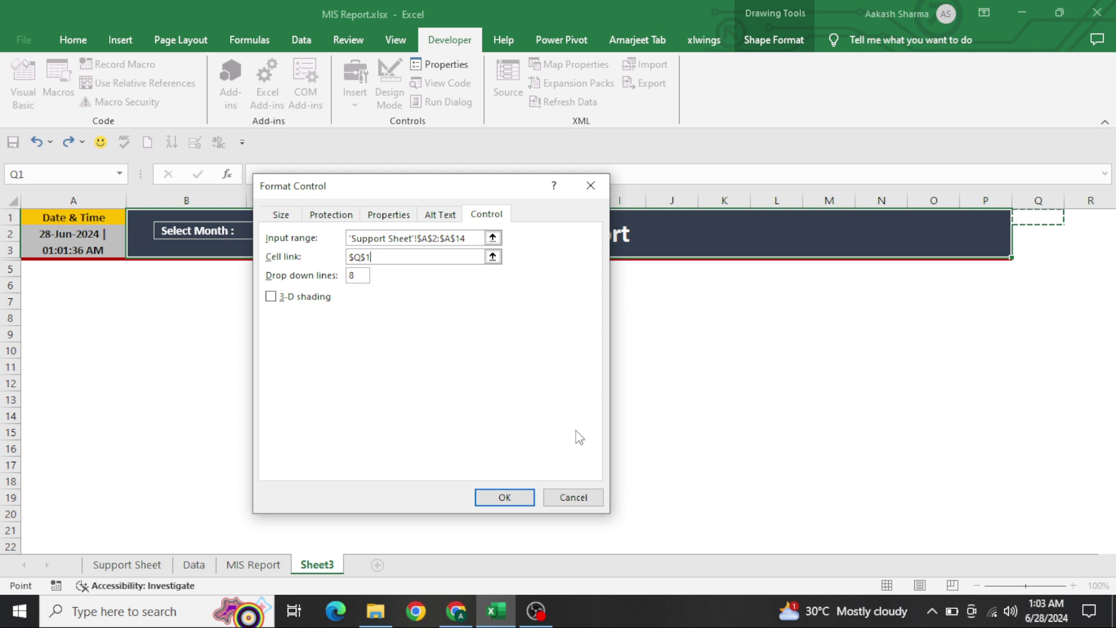
click(305, 297)
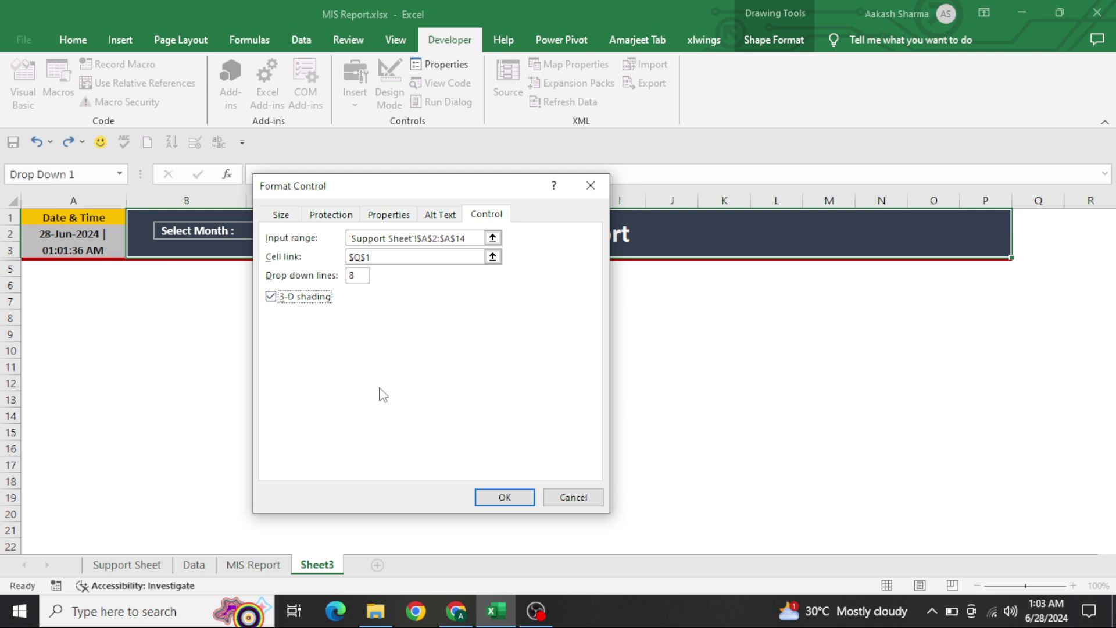
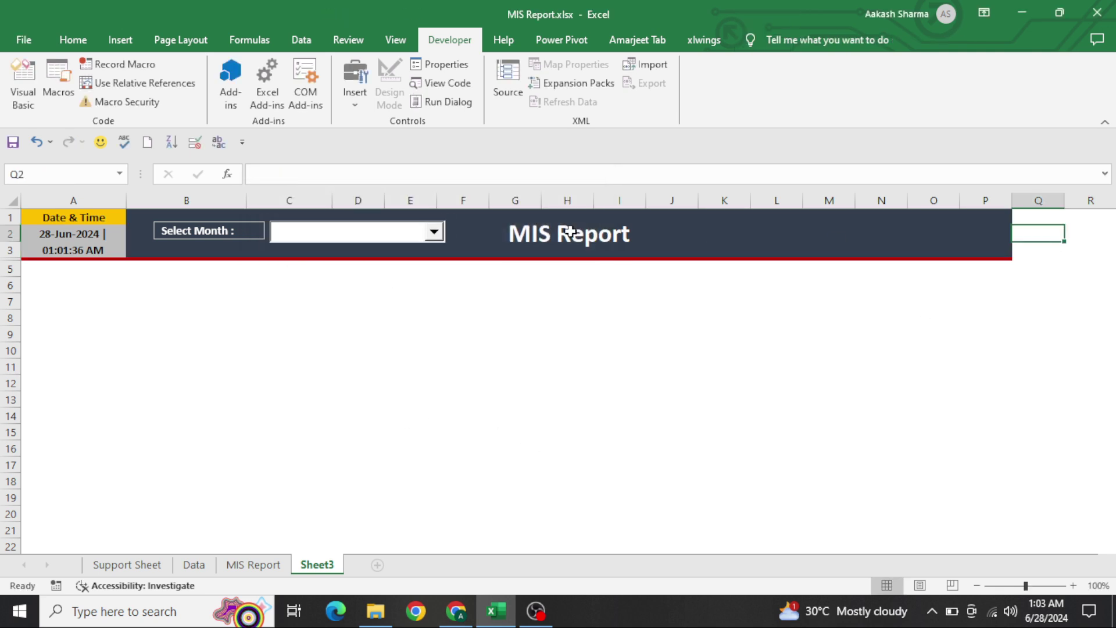
- Choose Oct'24 in the month drop-down and examine its position in the Support Sheet's month list
click(434, 232)
click(345, 268)
click(127, 565)
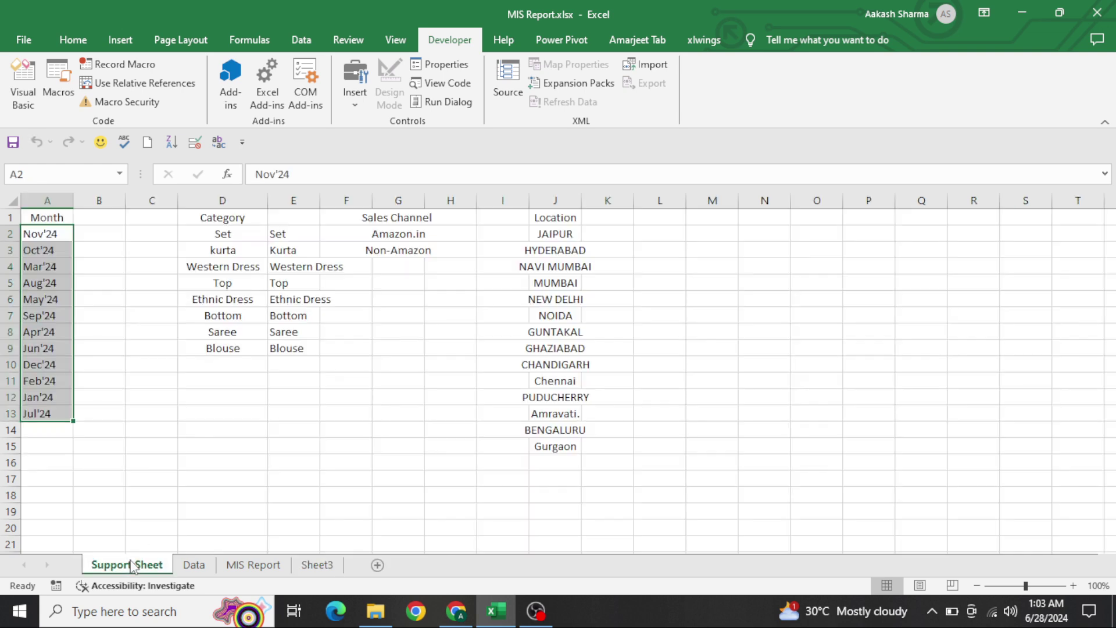
click(4, 249)
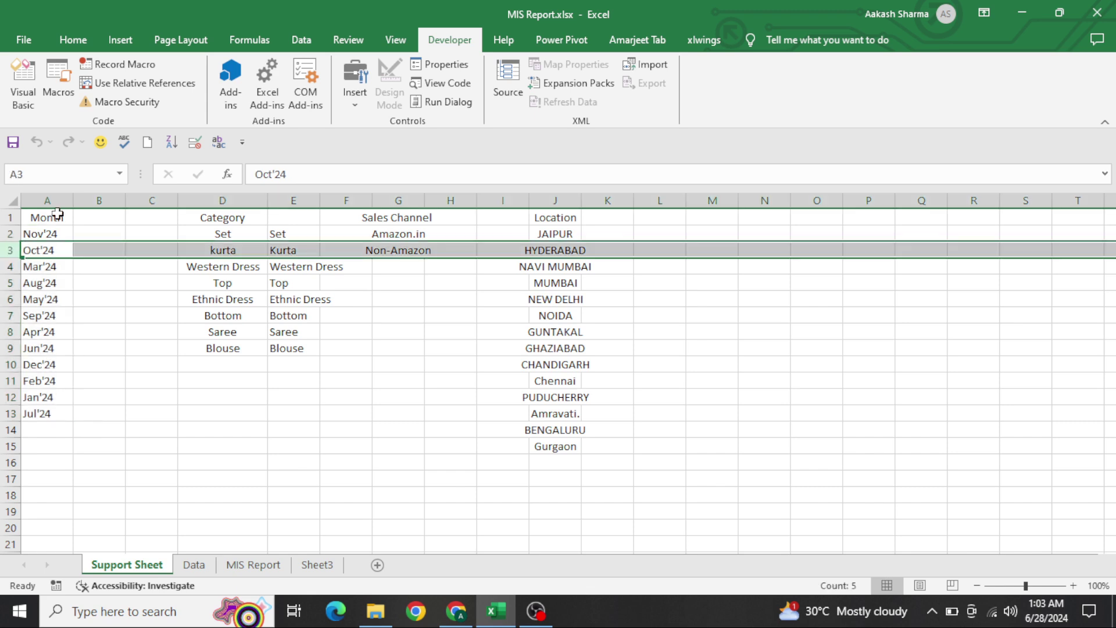
click(8, 217)
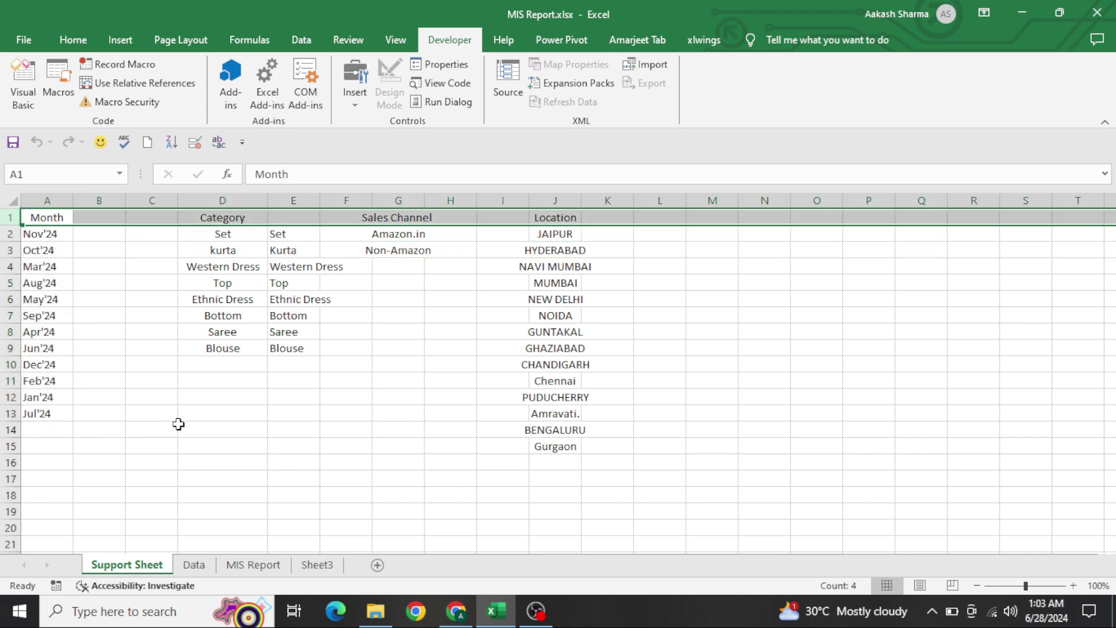
- Enter an INDEX formula in Q2 of Sheet3, using 'Support Sheet'!$A$2:$A$1048576 as the array and Q1 as the row number
click(310, 573)
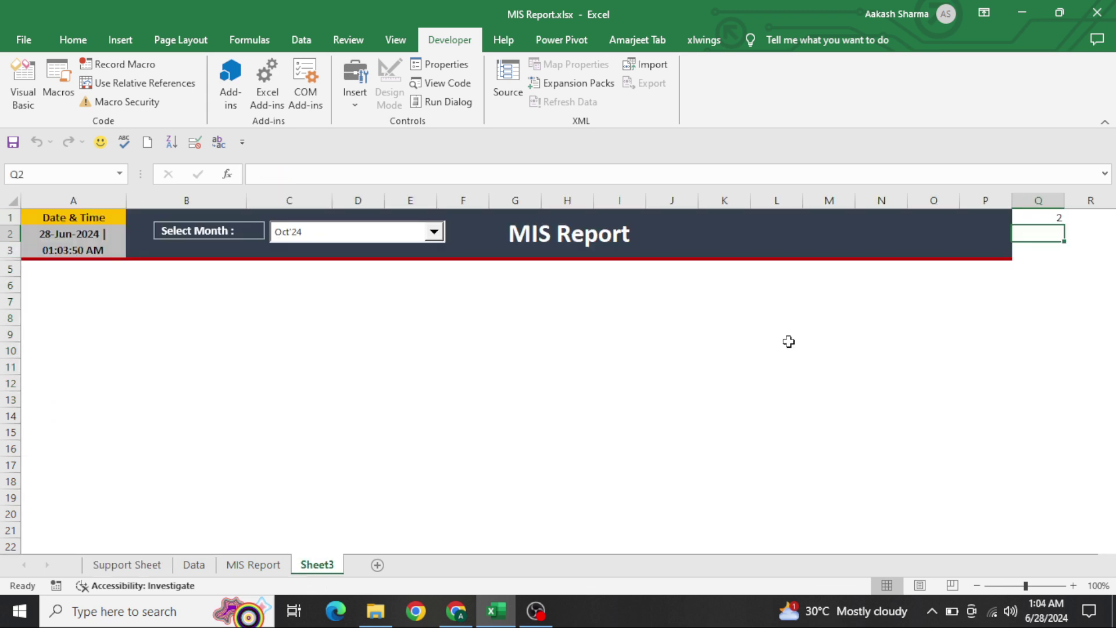
text(=ind)
key(Tab)
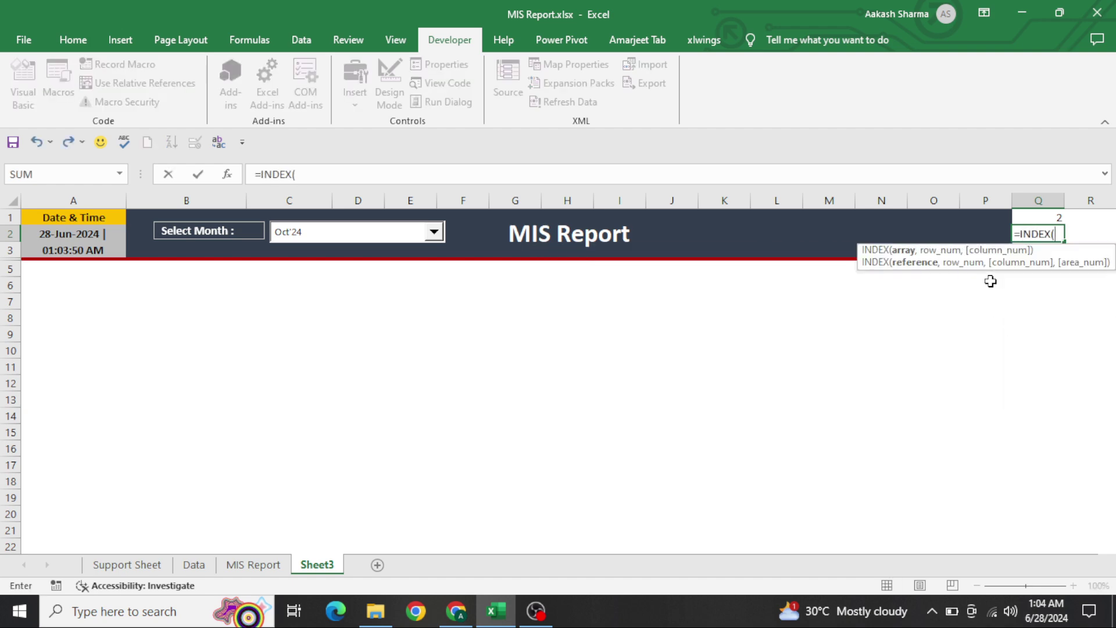
key(ctrl+Page_Up)
key(ctrl+Page_Up)
key(ctrl+Page_Up)
key(Down)
key(ctrl+shift+Down)
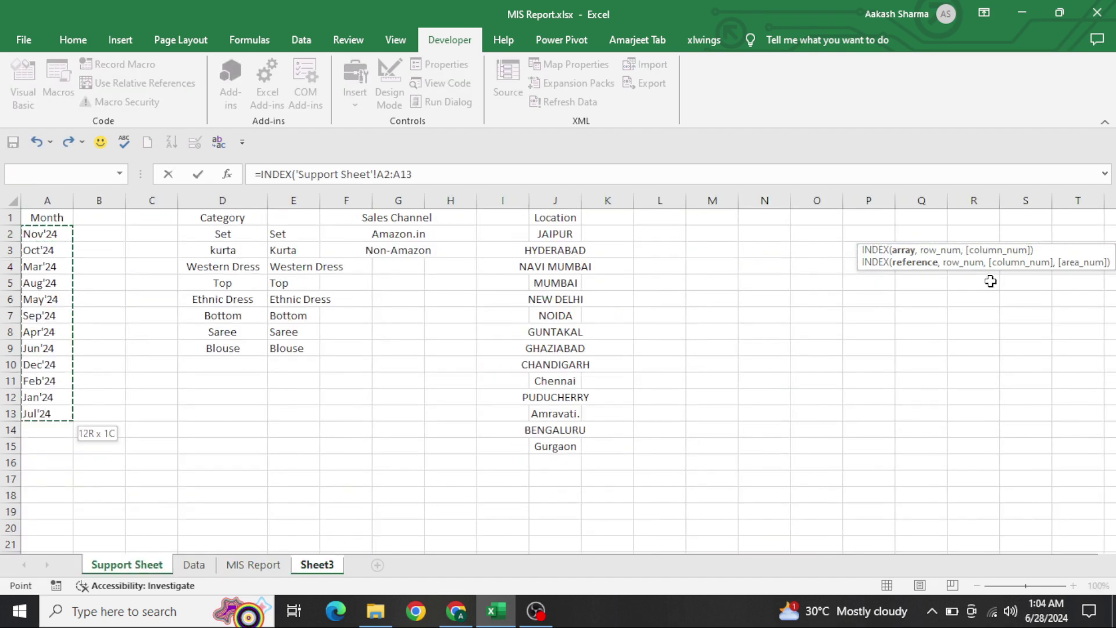
key(ctrl+shift+Down)
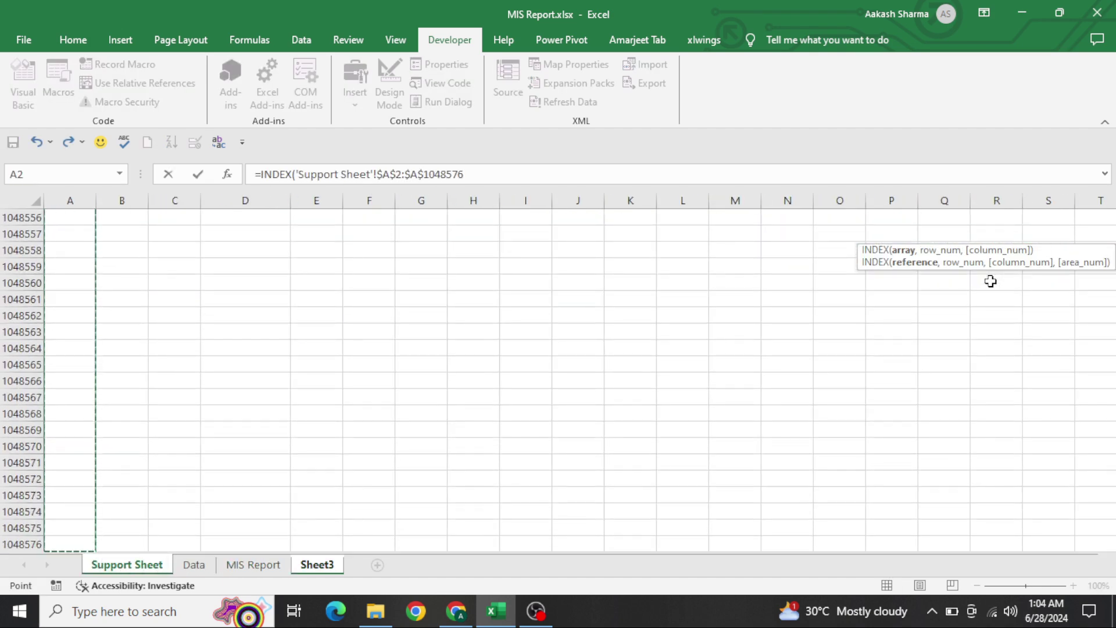
key(F4)
text(,)
key(ctrl+Page_Down)
key(ctrl+Page_Down)
key(ctrl+Page_Down)
key(Up)
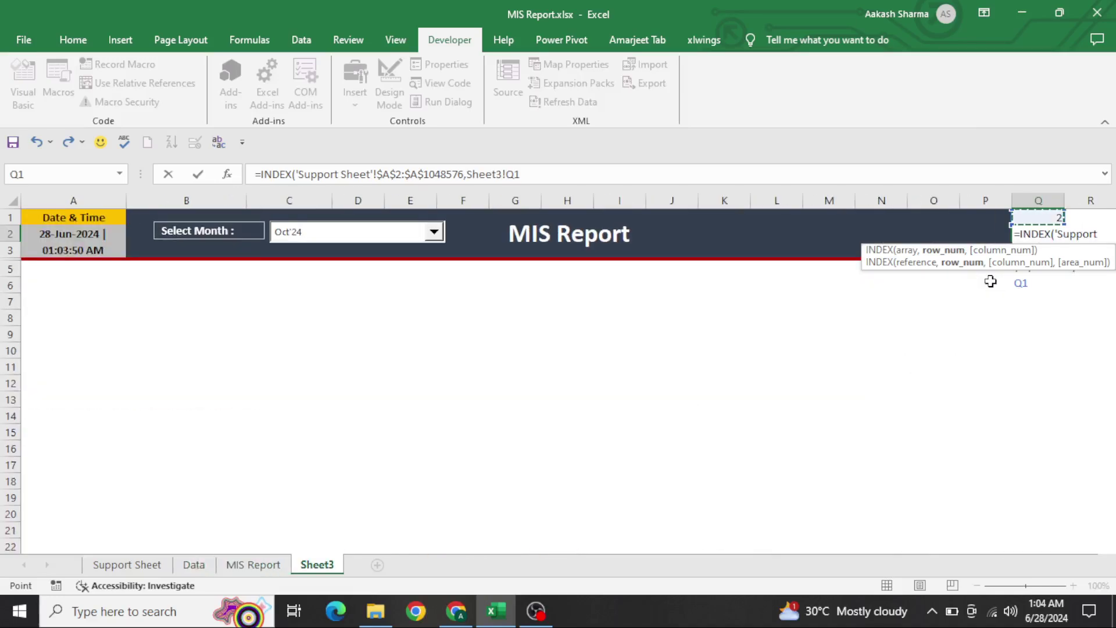
key(Return)
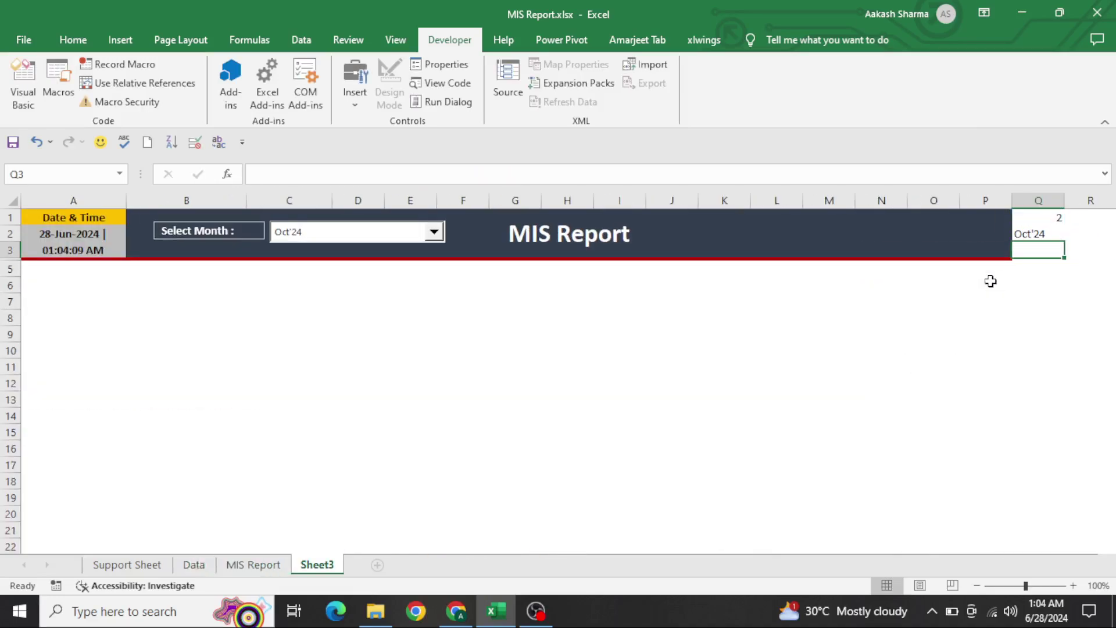
- Choose Mar'24 in the month drop-down and centre the contents of Q1:Q2 horizontally
click(361, 232)
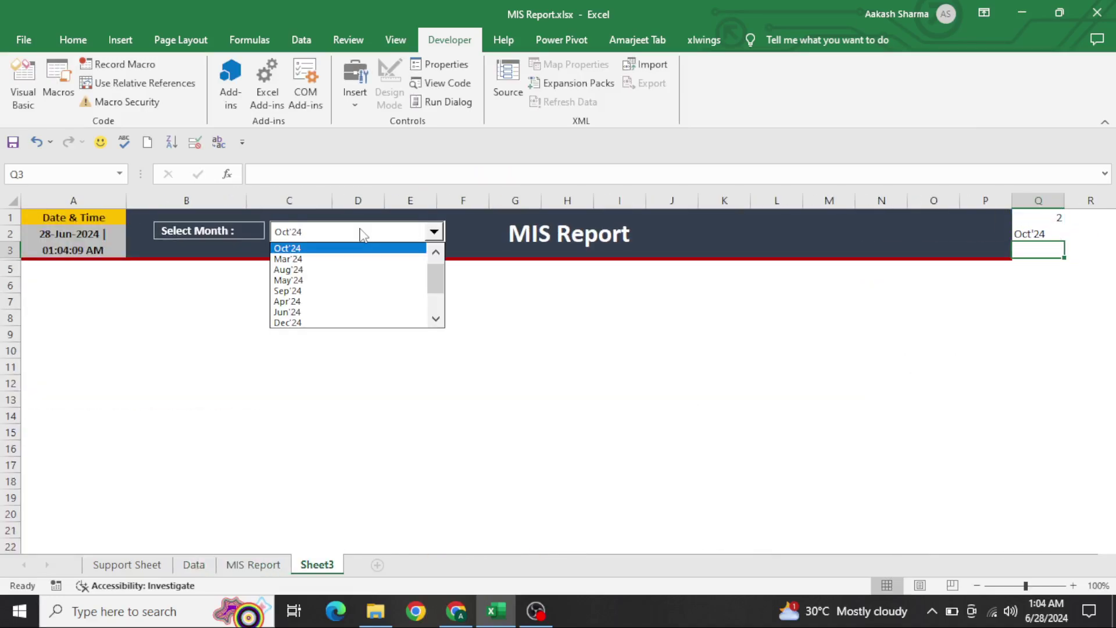
click(310, 261)
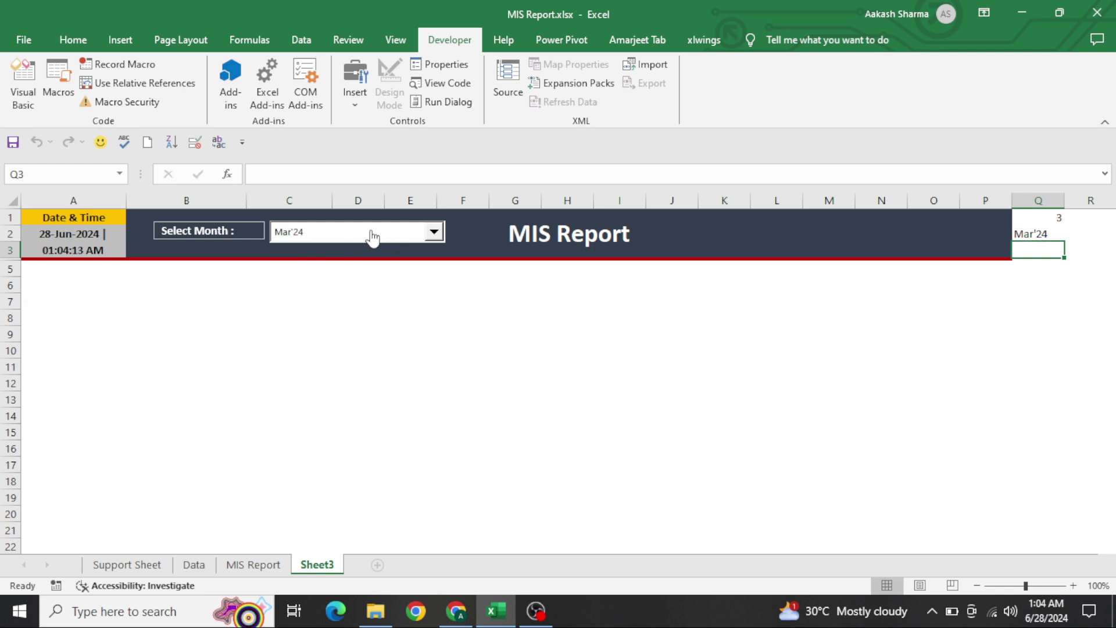
drag(1040, 219, 1041, 235)
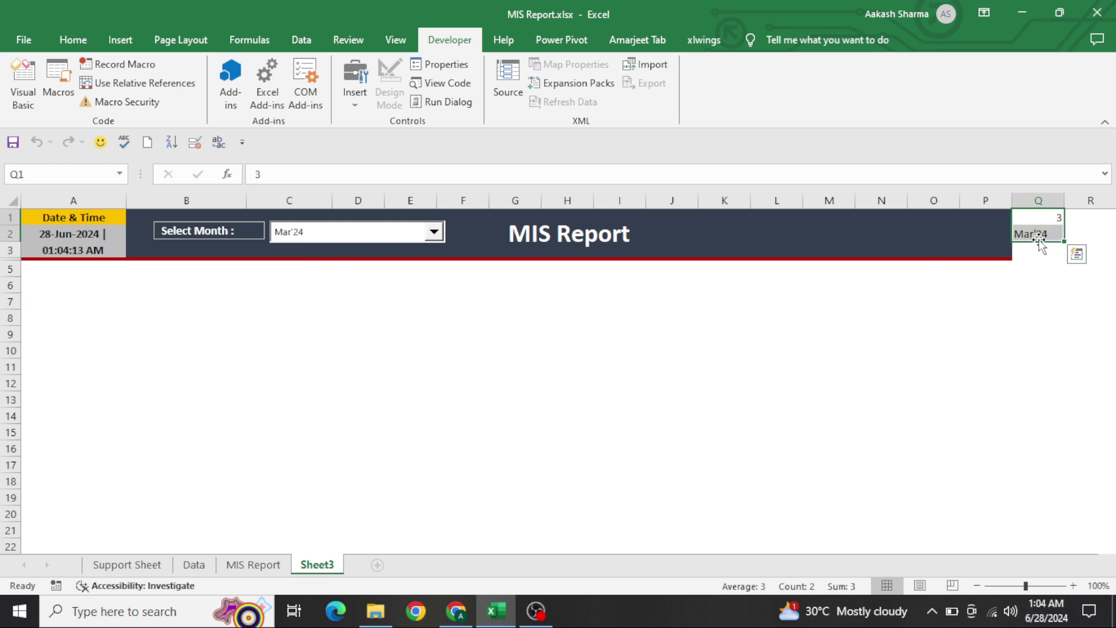
key(alt+h)
key(a)
key(c)
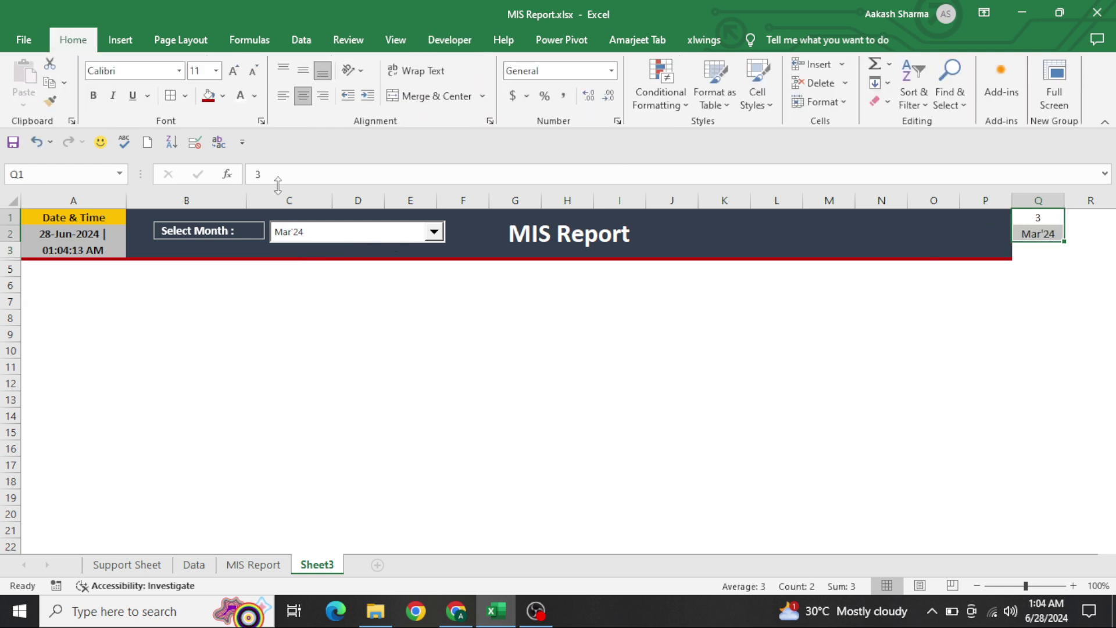
- Make A6 the active cell of Sheet3 and turn off the header filters on the Data sheet
key(Down)
key(Down)
key(Down)
key(Home)
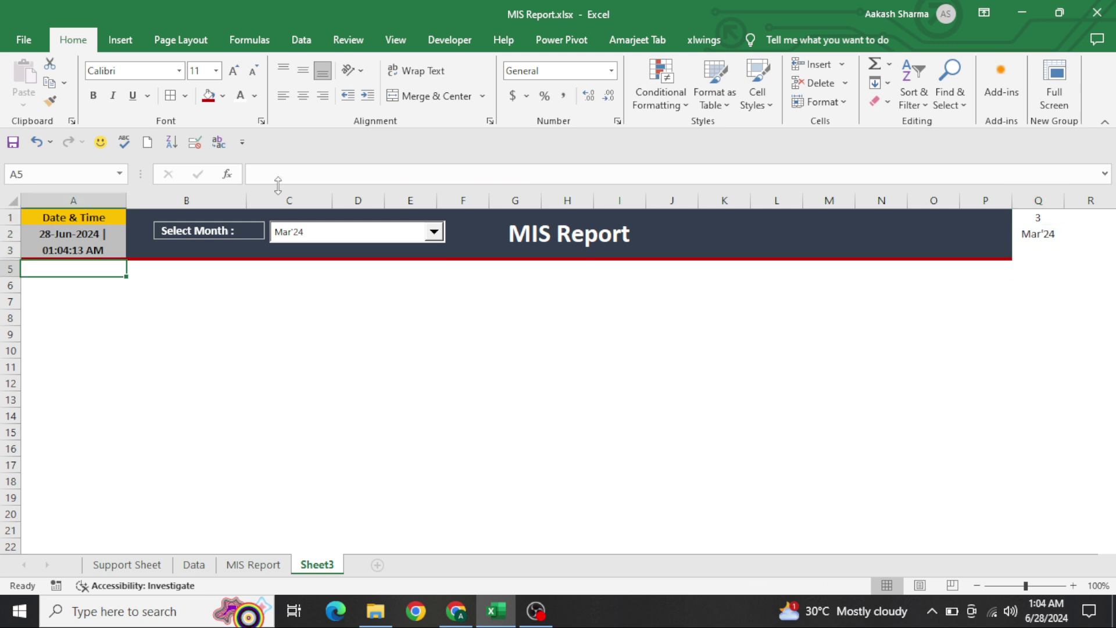
key(Down)
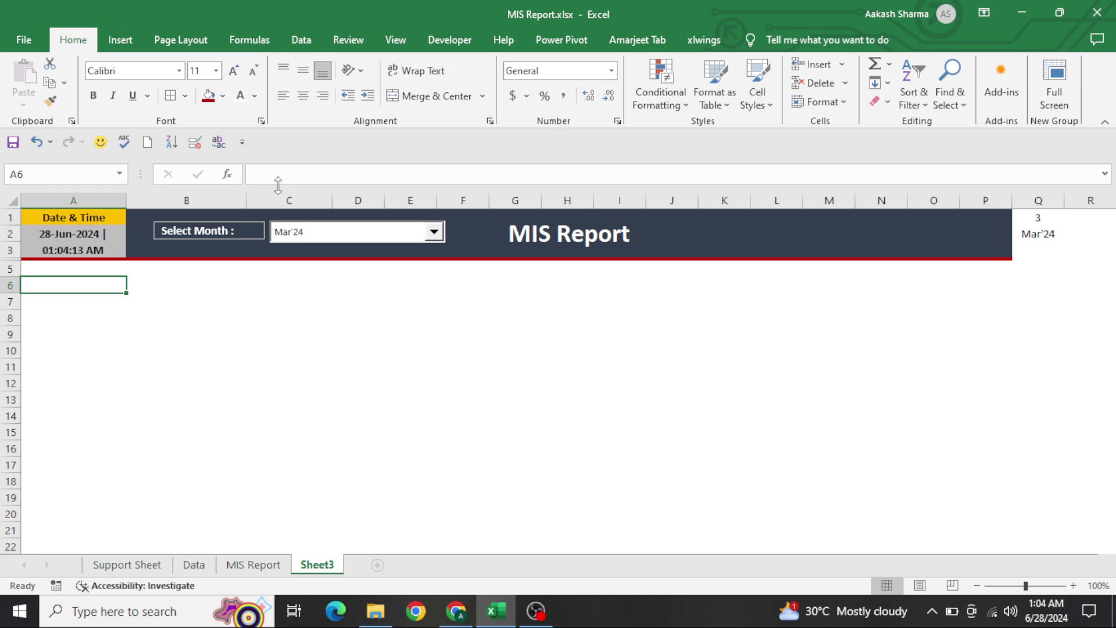
key(ctrl+Page_Up)
key(ctrl+Page_Up)
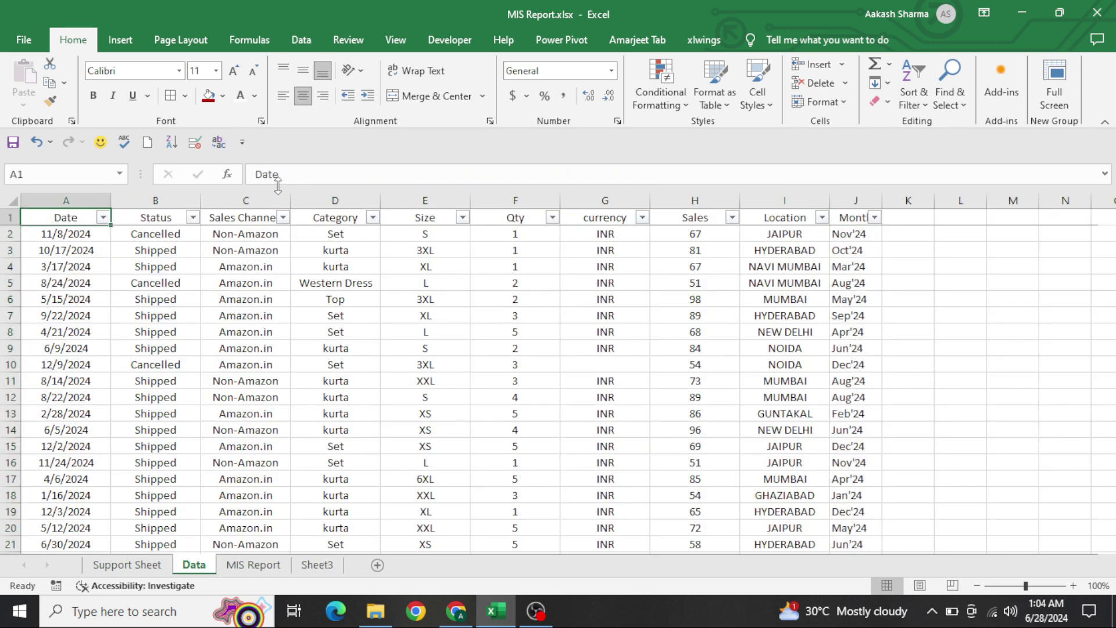
key(ctrl+shift+l)
- Rename the Category header in D1 of the Data sheet as Product
key(Right)
key(Right)
key(ctrl+space)
key(Right)
key(ctrl+space)
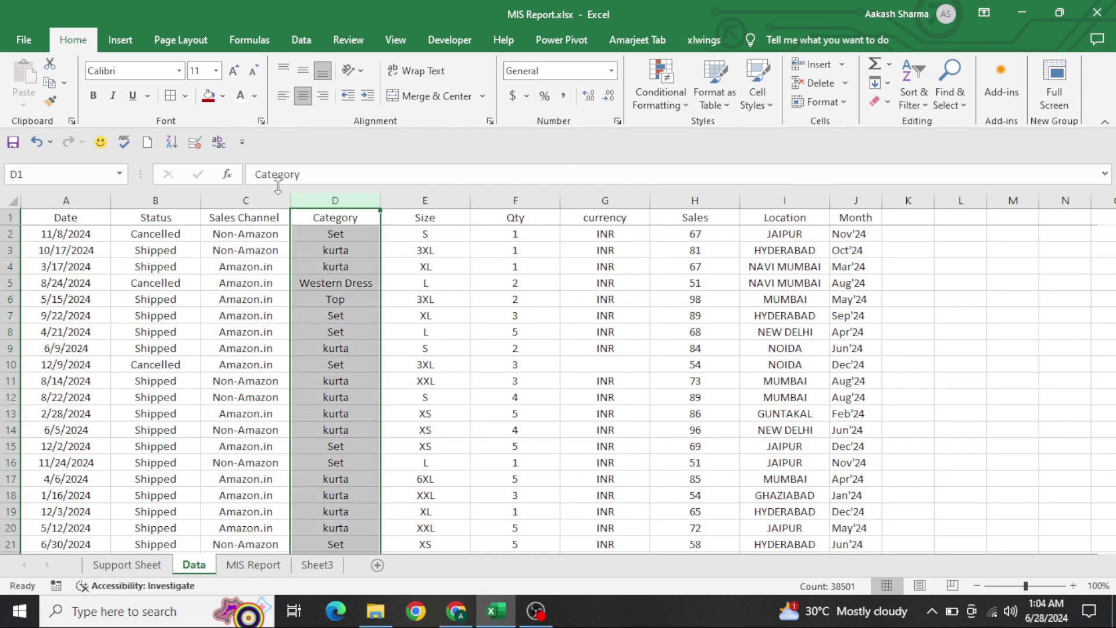
key(Up)
text(Product)
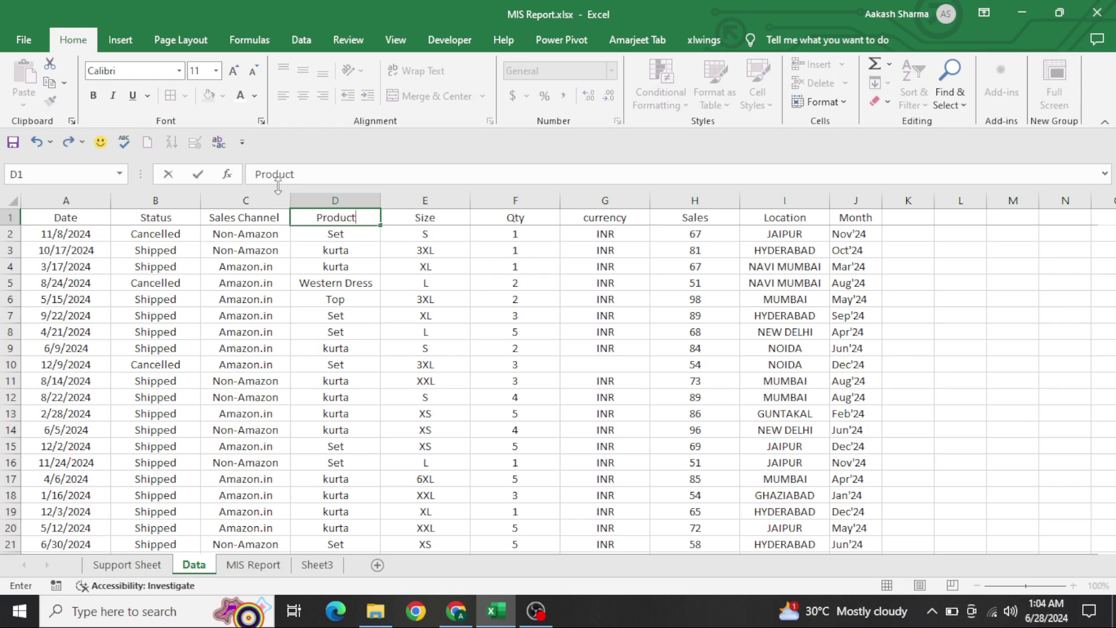
key(Return)
- Copy the product names in E2:E9 of the Support Sheet
key(ctrl+Page_Up)
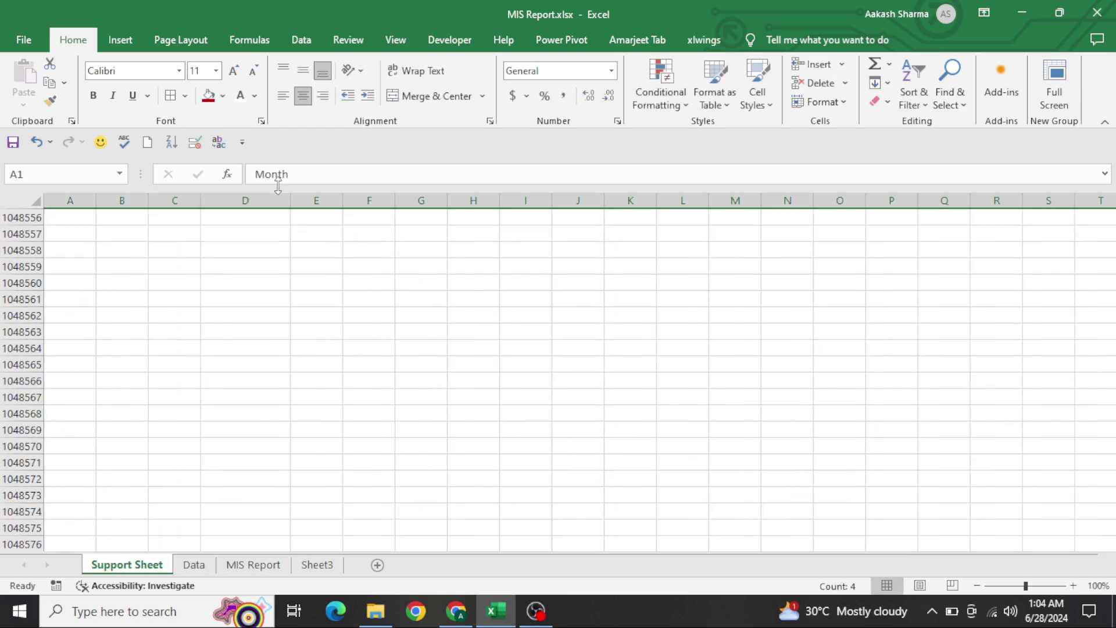
key(Right)
key(Right)
key(Right)
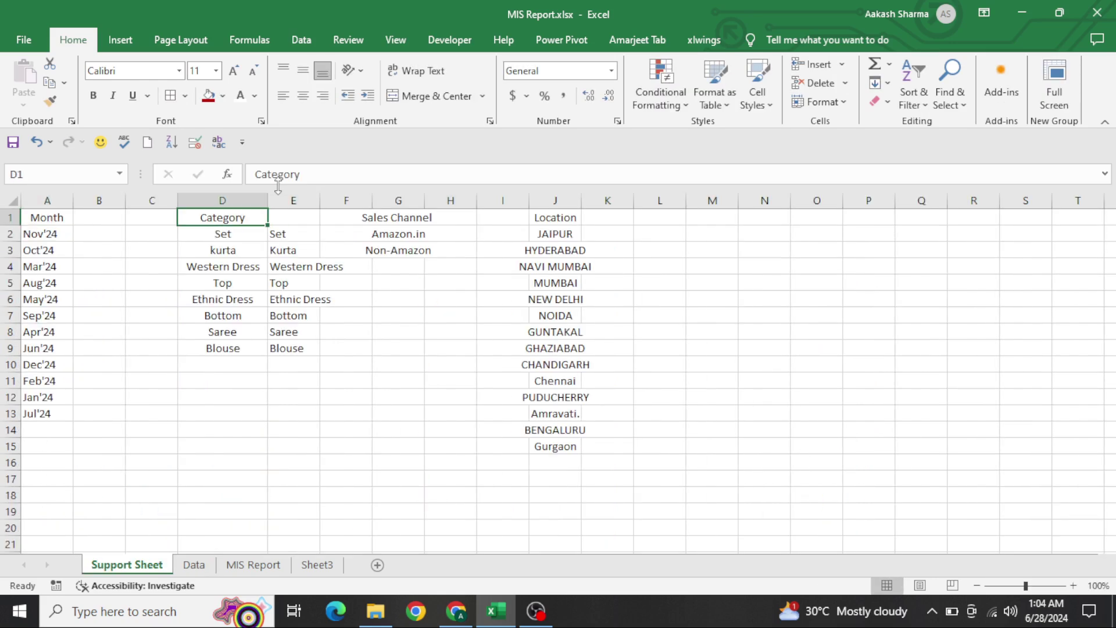
key(ctrl+n)
key(ctrl+w)
key(ctrl+space)
key(Return)
key(Right)
key(ctrl+shift+Down)
key(ctrl+c)
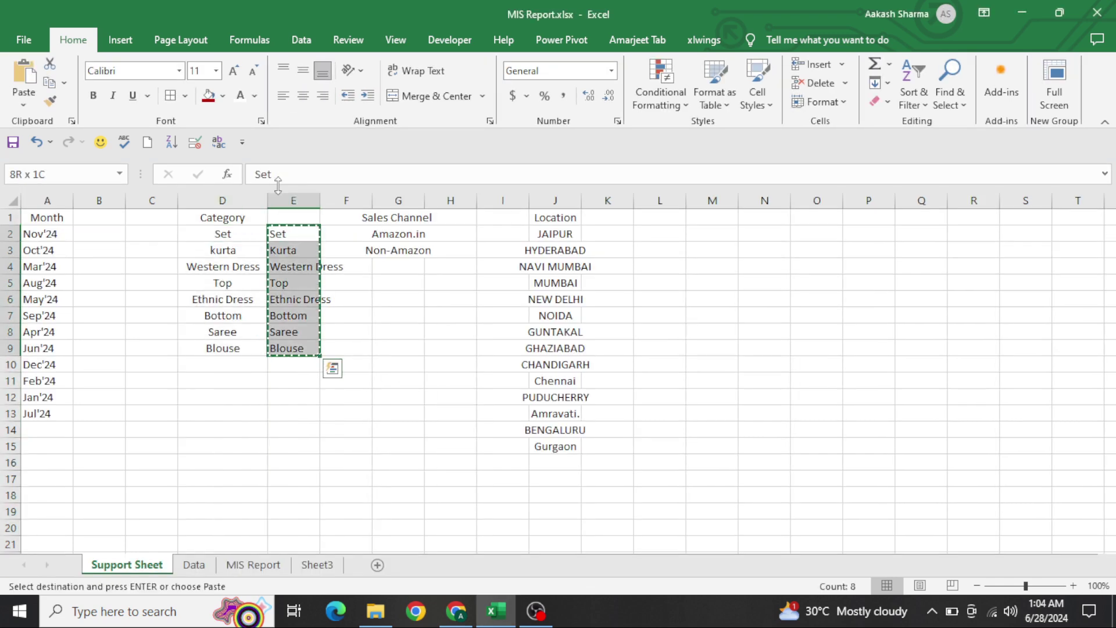
- Copy the product names in E2:E9 of the Support Sheet again and paste them as values into Sheet3 from A6 down
key(Escape)
key(Down)
key(Up)
key(ctrl+shift+Down)
key(ctrl+c)
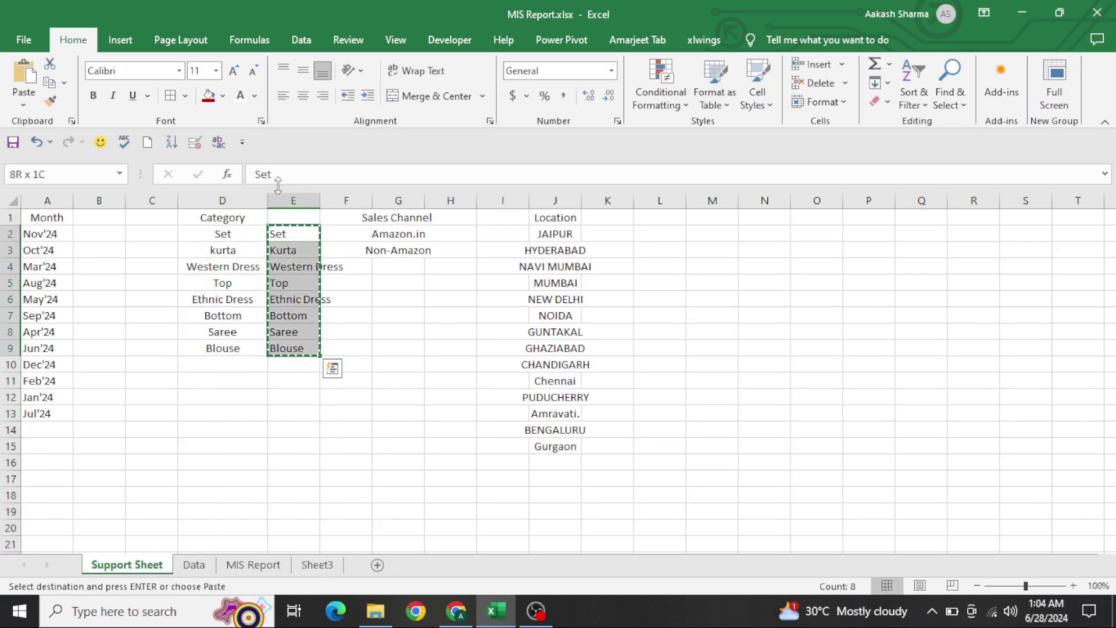
key(ctrl+Page_Down)
key(ctrl+Page_Down)
key(ctrl+Page_Down)
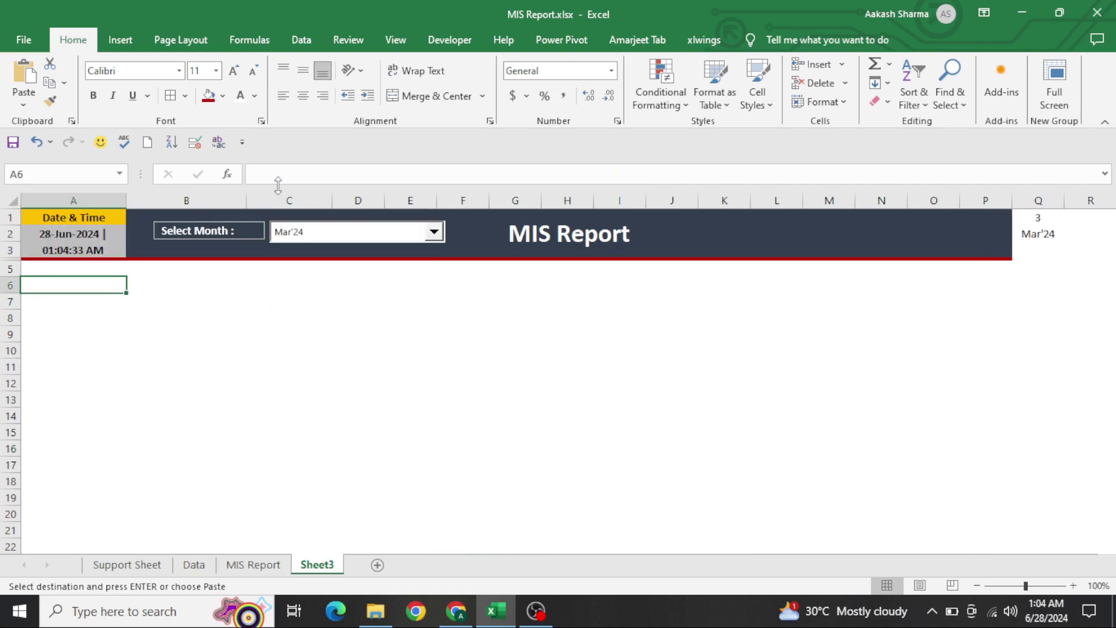
key(ctrl+alt+v)
key(v)
key(Return)
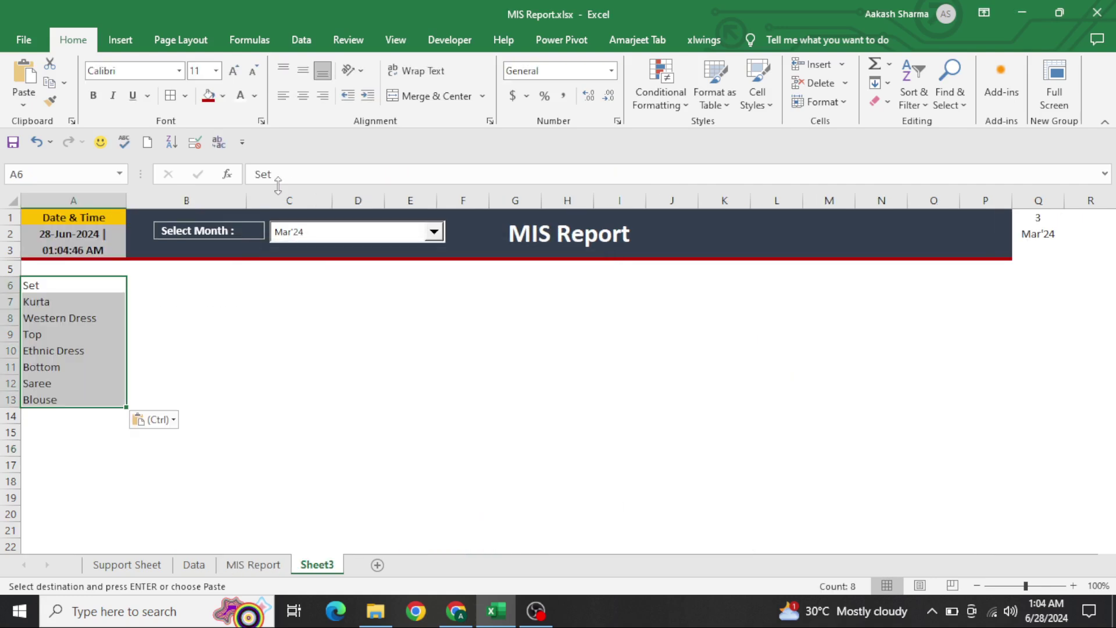
key(shift+BackSpace)
- Copy the sales channel names Amazon.in and Non-Amazon in G2:G3 of the Support Sheet
key(ctrl+Page_Up)
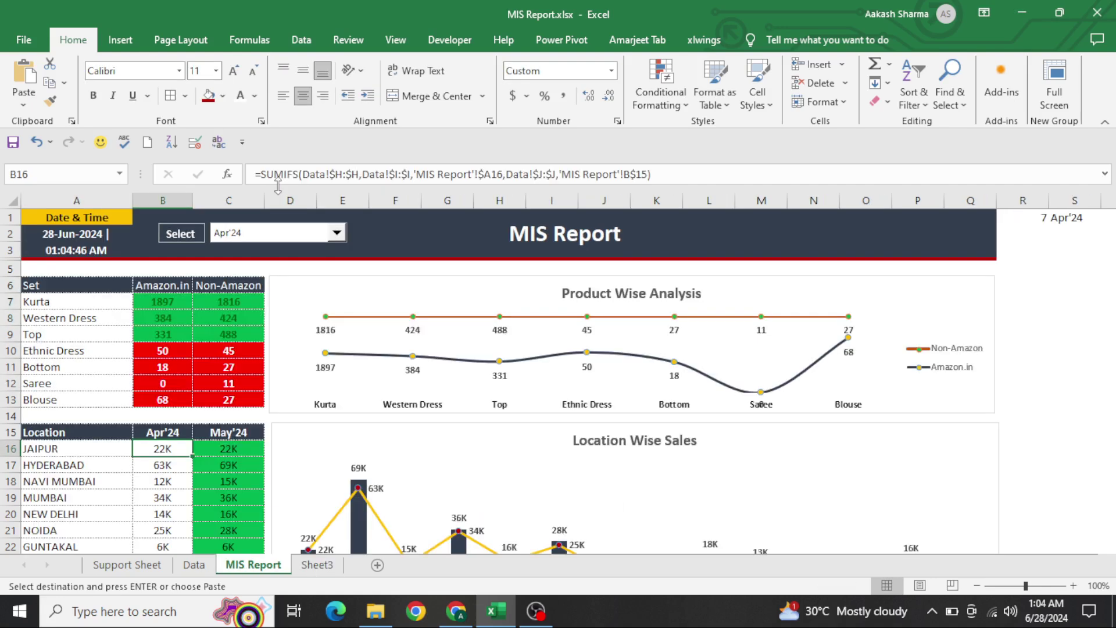
key(ctrl+Page_Down)
key(Left)
key(Up)
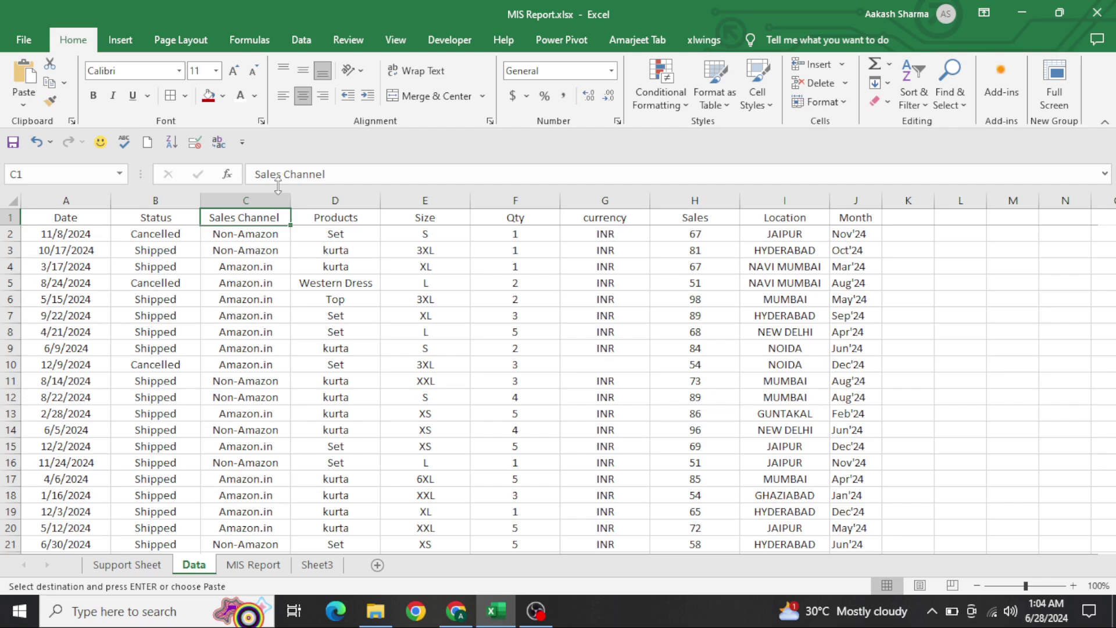
key(ctrl+Page_Up)
key(Right)
key(Up)
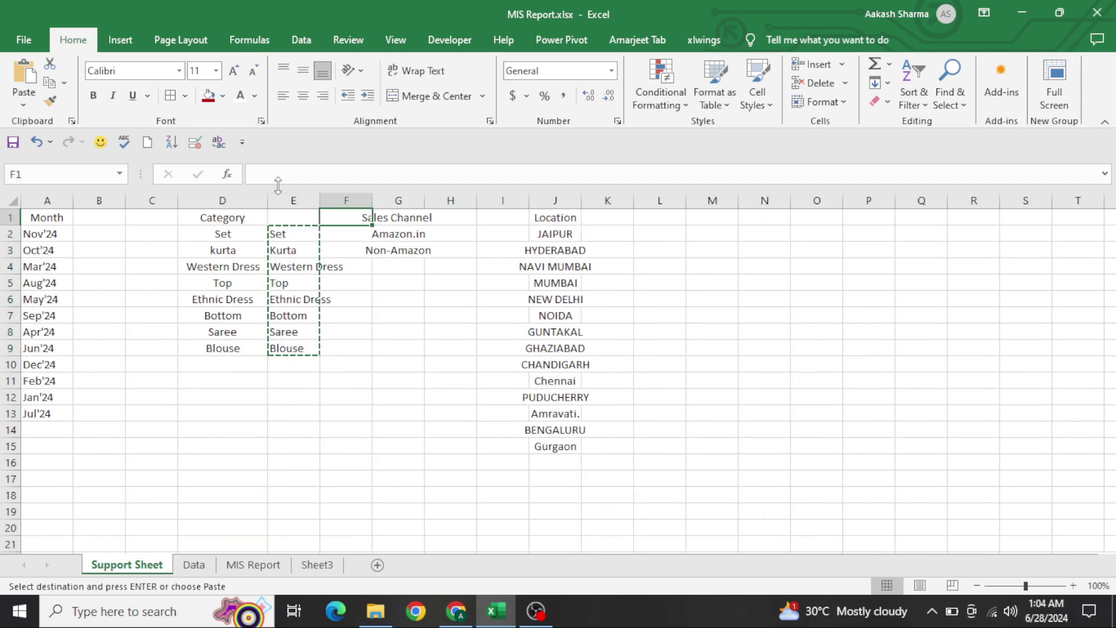
key(Right)
key(Down)
key(shift+Down)
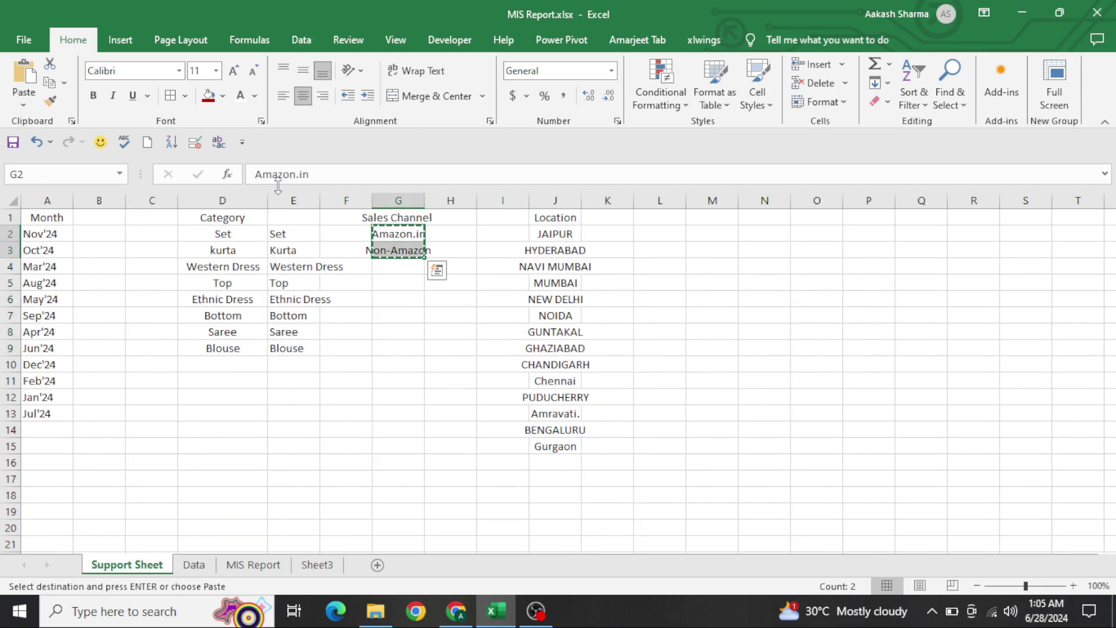
- Paste the channel names into Sheet3 from B6 as transposed values
key(ctrl+Page_Down)
key(ctrl+Page_Down)
key(ctrl+Page_Down)
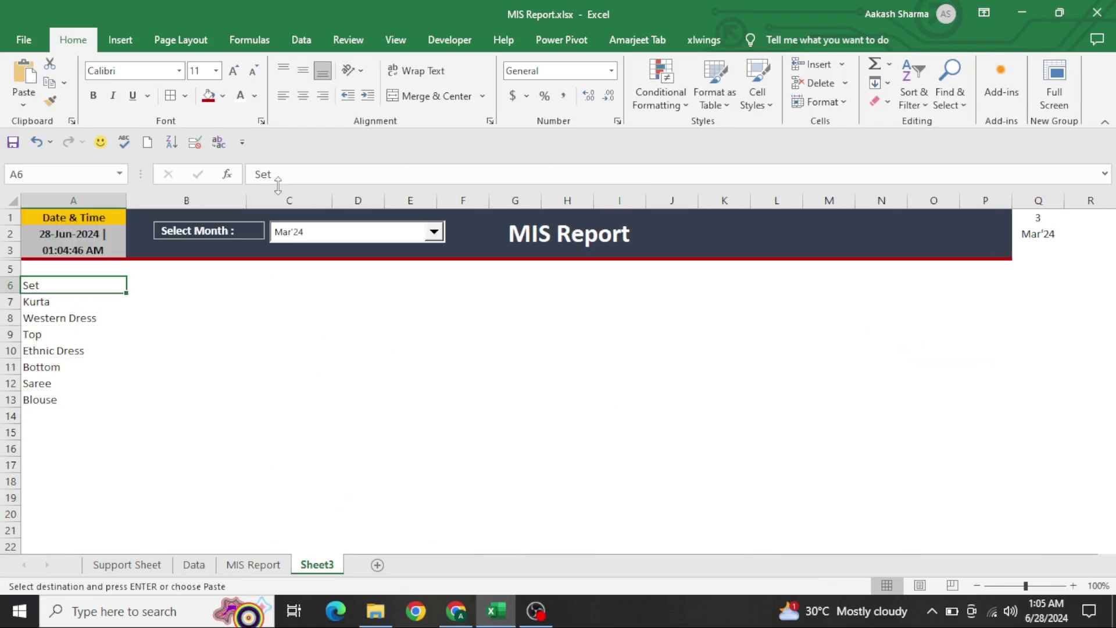
key(Right)
key(ctrl+alt+v)
key(e)
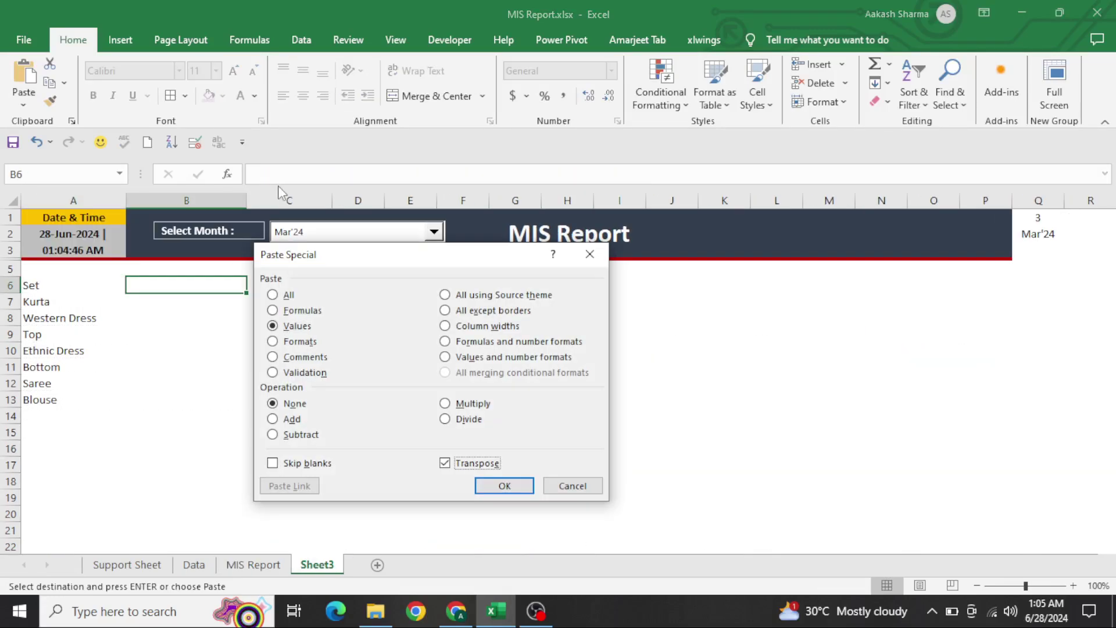
key(Return)
- Add thin dotted borders to all cells of the product table A6:C13
key(Left)
key(ctrl+a)
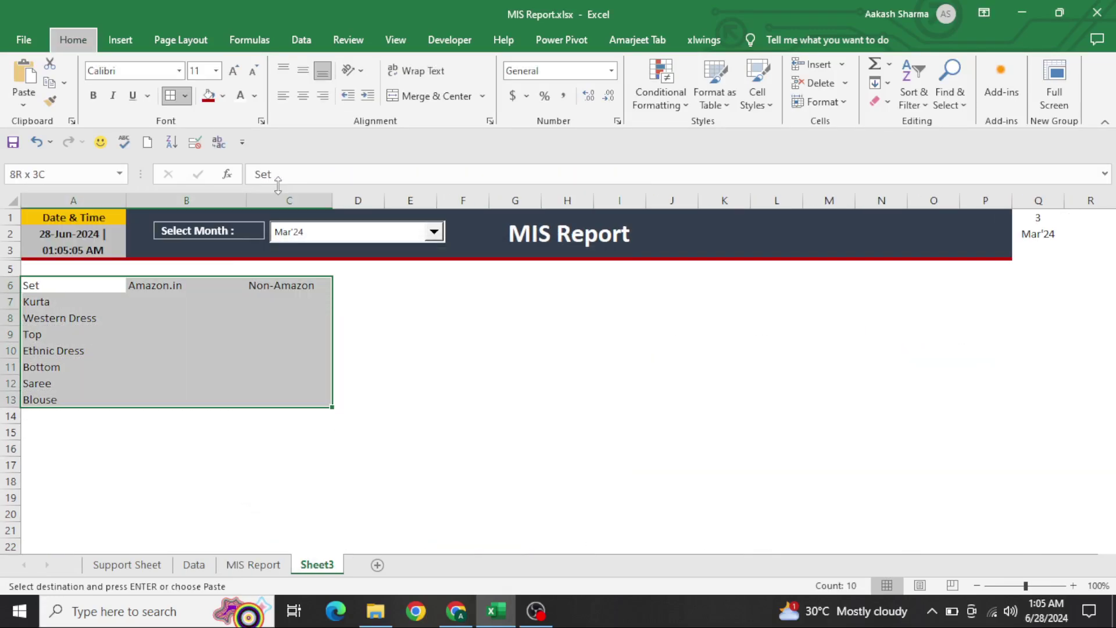
key(Escape)
- Format the header row A6:C6 with bold white text on a dark blue-grey fill
key(ctrl+shift+Up)
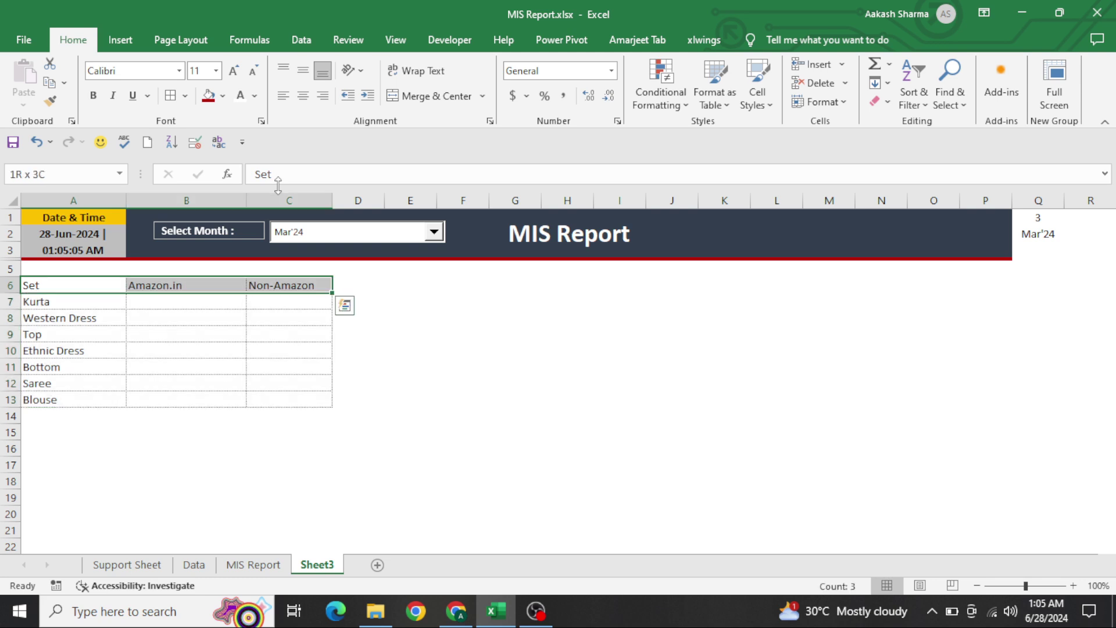
key(ctrl+b)
click(209, 95)
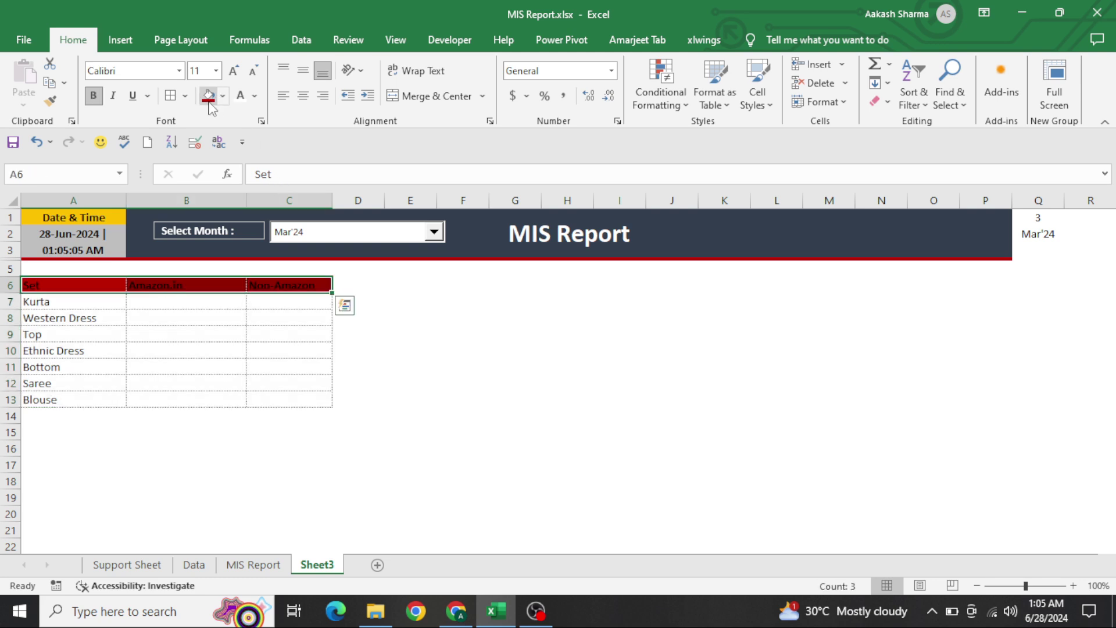
click(222, 96)
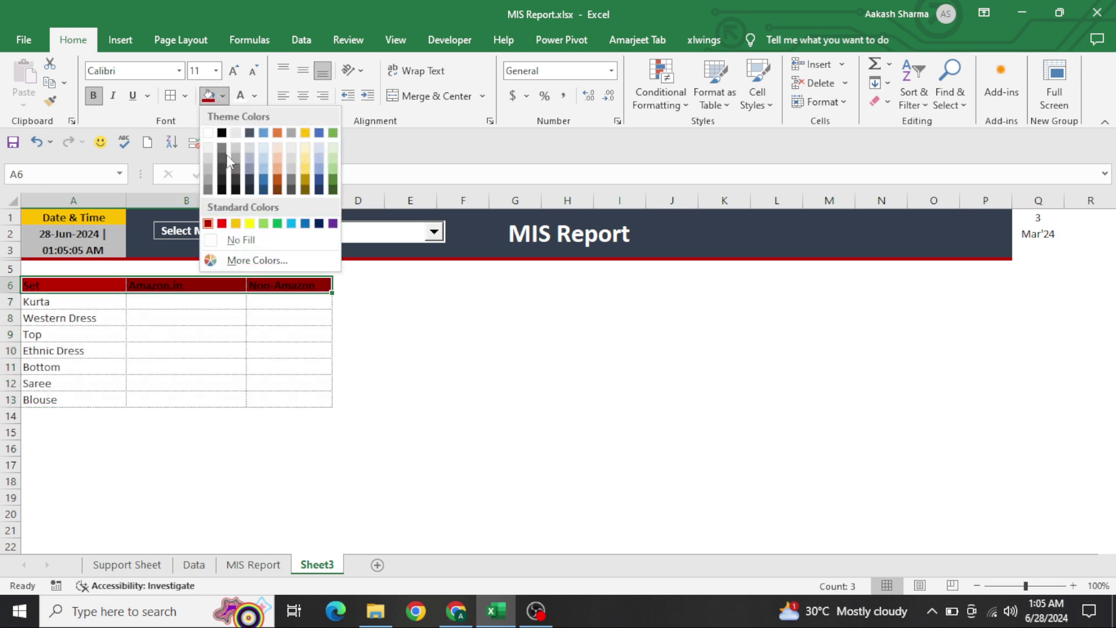
click(250, 187)
click(240, 94)
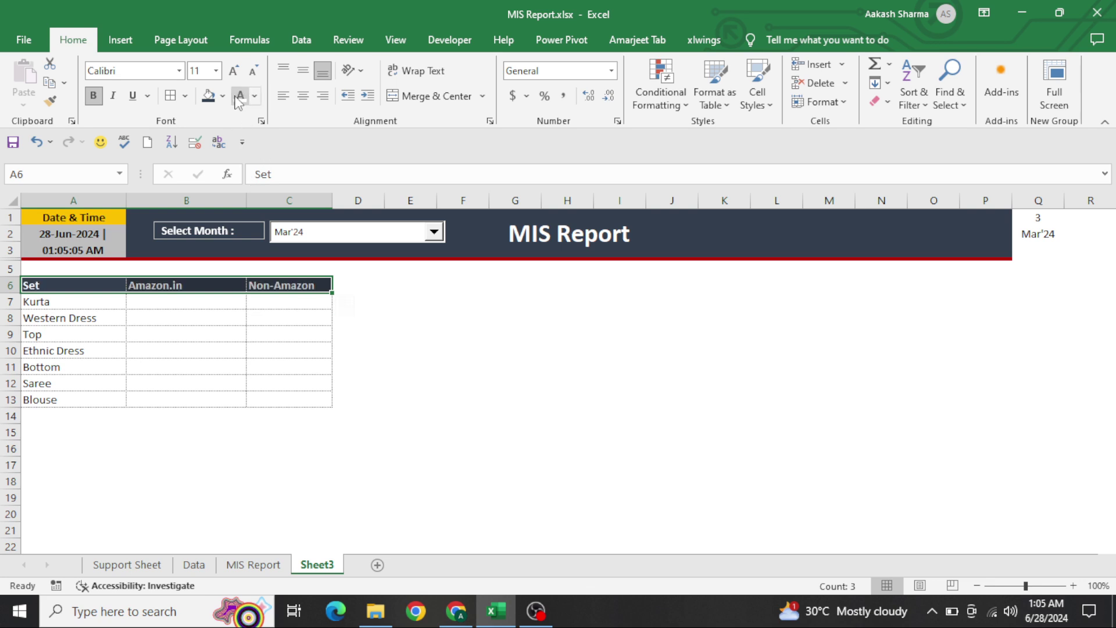
- Start a COUNTIFS formula in B7 with the Products column Data!$D:$D as its first criteria range
click(230, 324)
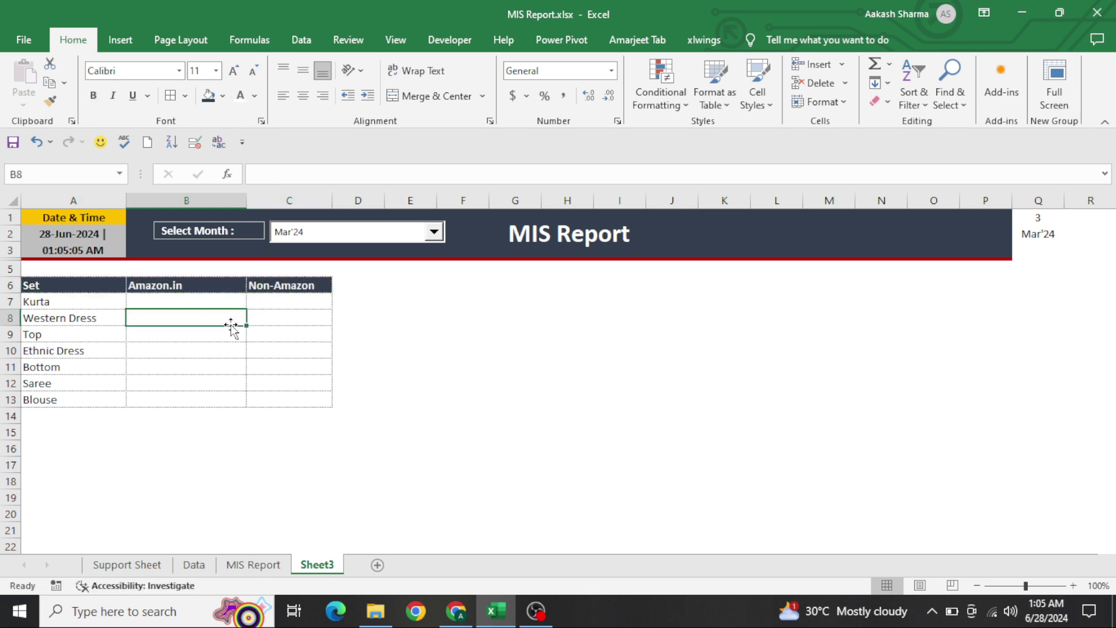
key(Down)
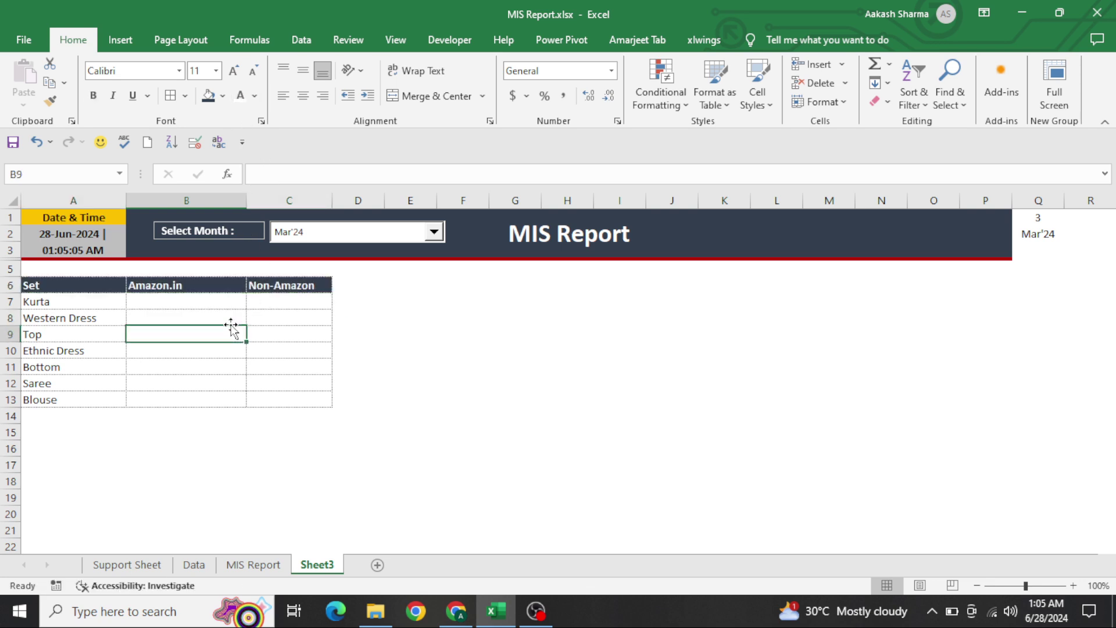
key(Up)
key(Up)
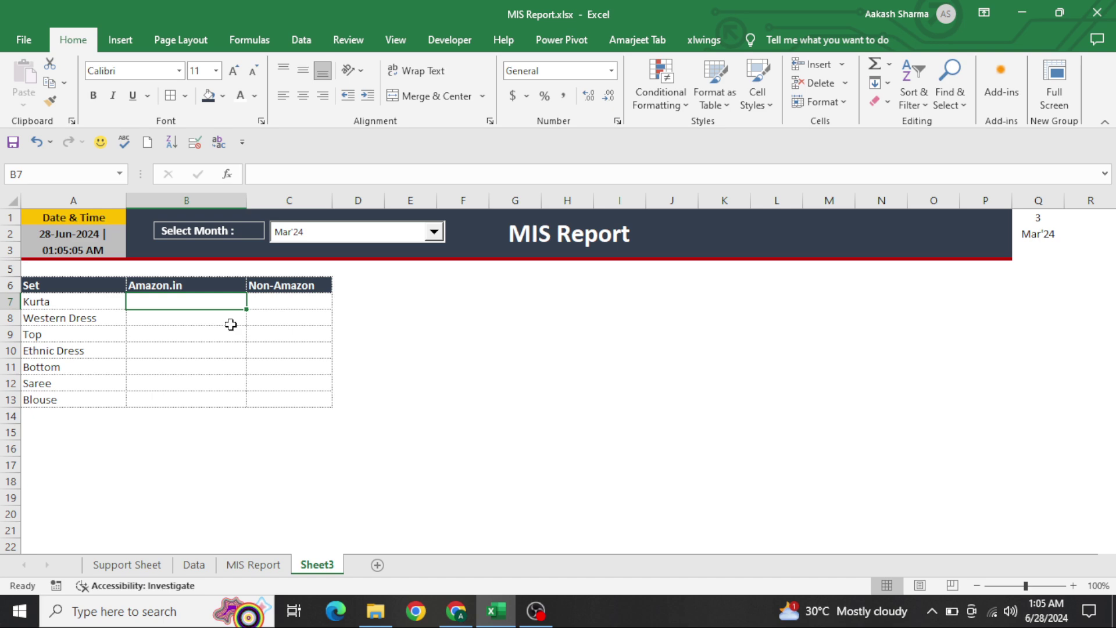
text(=countif)
key(Down)
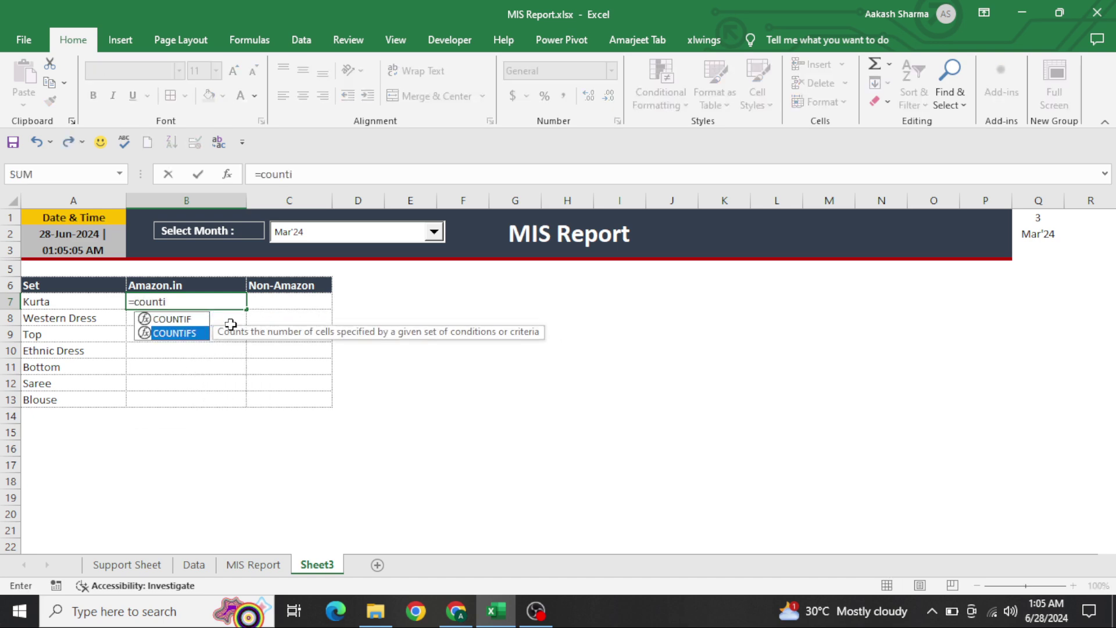
key(Tab)
key(ctrl+Page_Up)
key(ctrl+Page_Up)
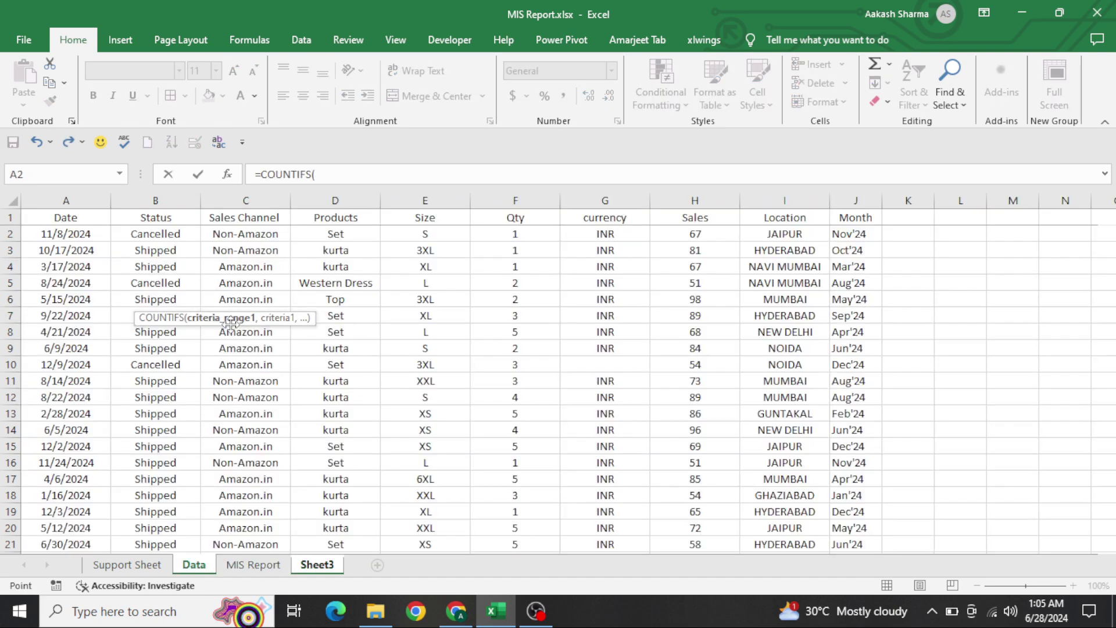
click(367, 202)
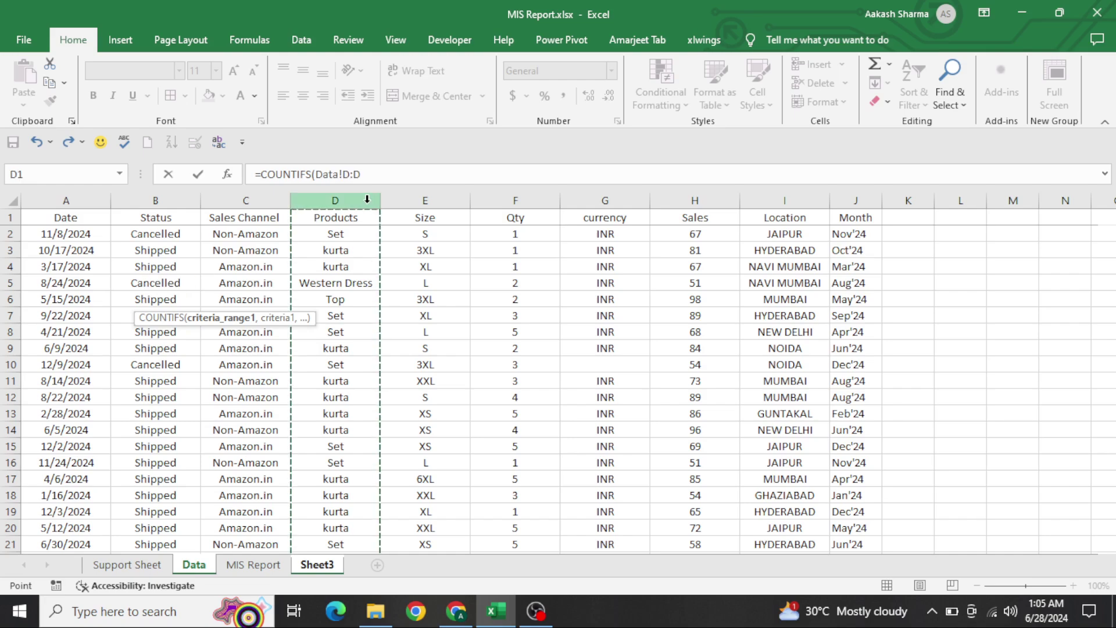
key(F4)
text(,)
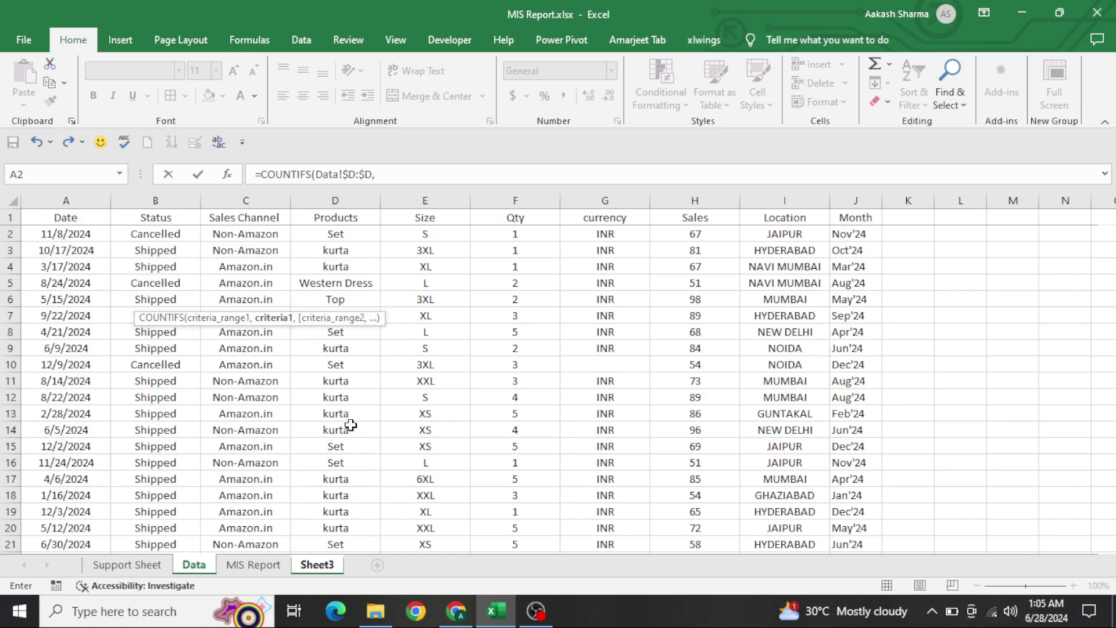
- Use Sheet3!$A7, the product name with its column locked, as the first COUNTIFS criterion
key(ctrl+Page_Down)
key(ctrl+Page_Down)
key(Left)
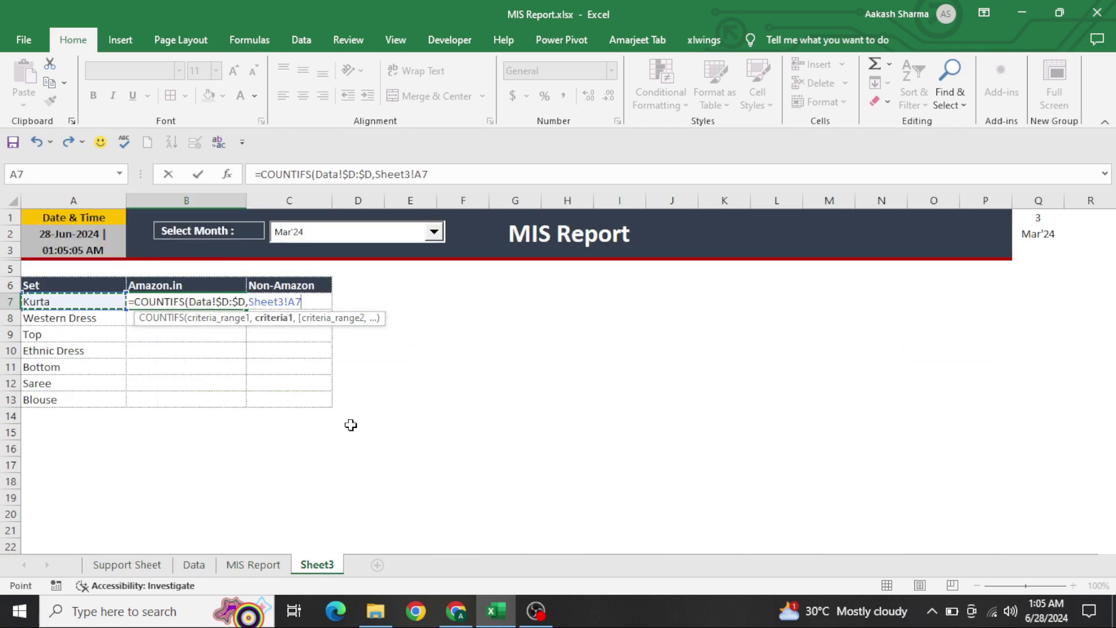
key(F4)
text(,)
- Add the Month column Data!$J:$J as the second criteria range, with Sheet3!$Q$2 as its criterion
key(ctrl+Page_Up)
key(ctrl+Page_Up)
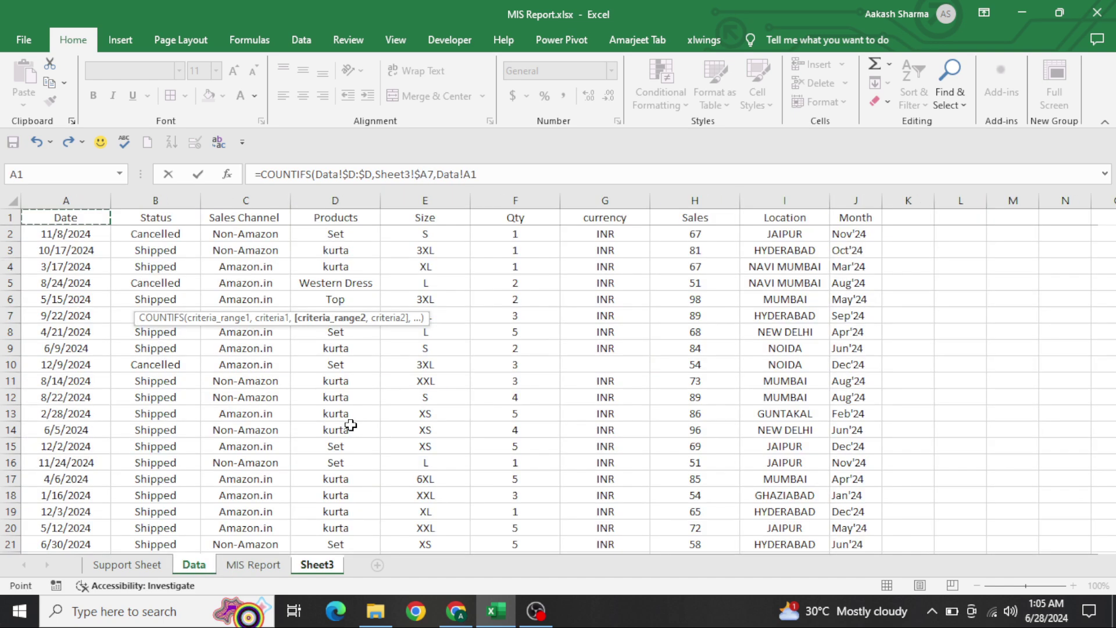
key(ctrl+Right)
key(ctrl+space)
key(F4)
text(,)
key(ctrl+Page_Down)
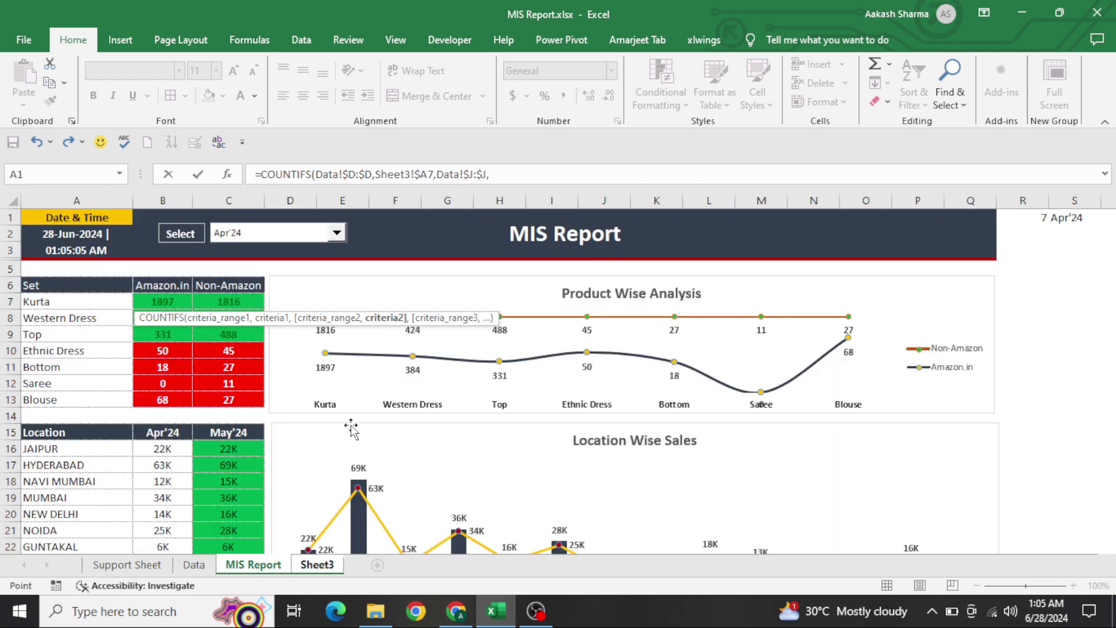
click(1112, 235)
key(ctrl+Page_Down)
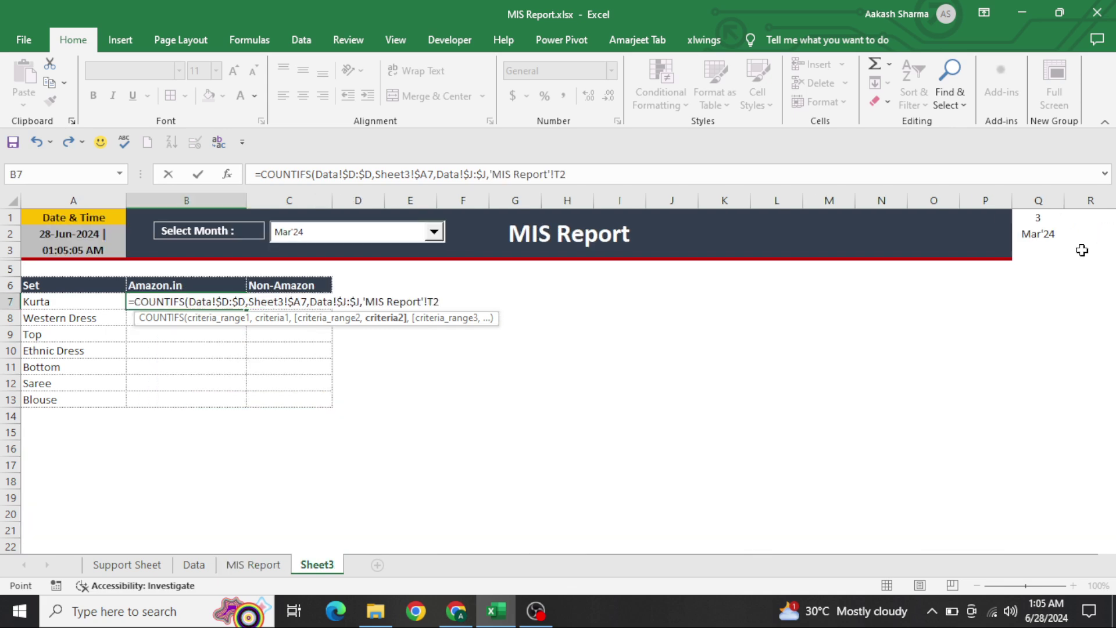
click(1039, 234)
key(F4)
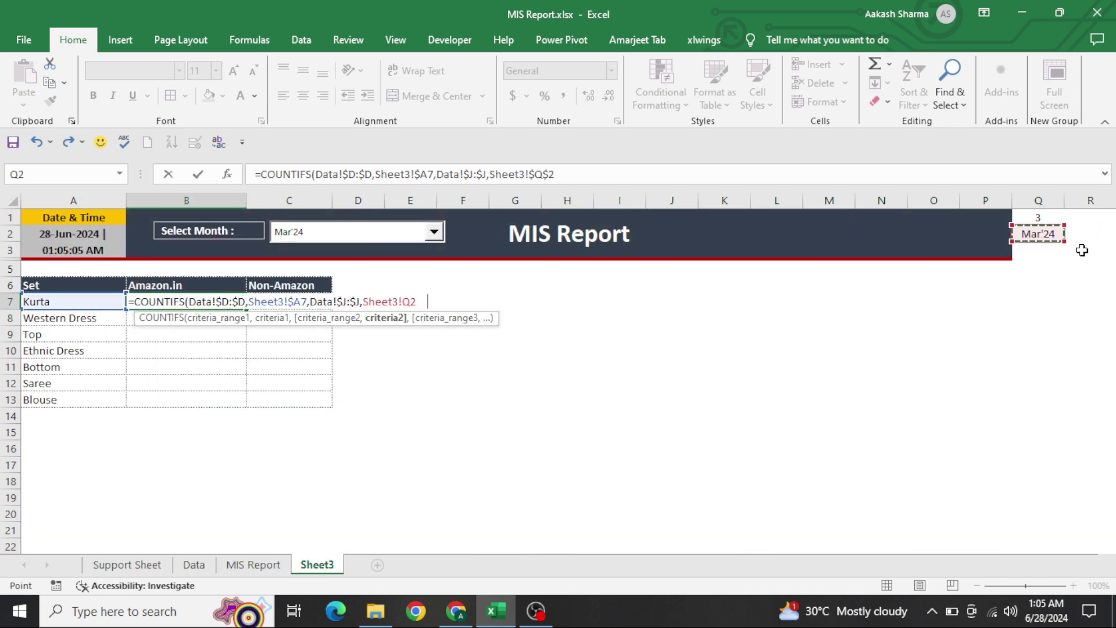
- Add the Sales Channel column Data!$C:$C with Sheet3!B$6 as its criterion and complete the COUNTIFS formula
text(,)
key(ctrl+Page_Up)
key(ctrl+Page_Up)
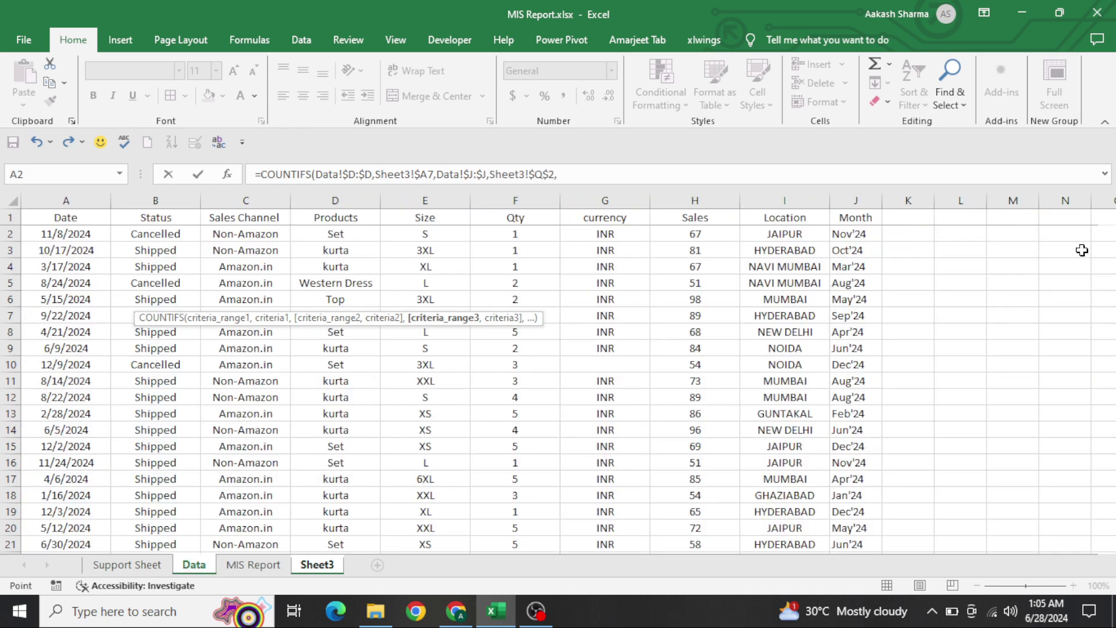
key(Right)
key(Right)
key(ctrl+space)
key(F4)
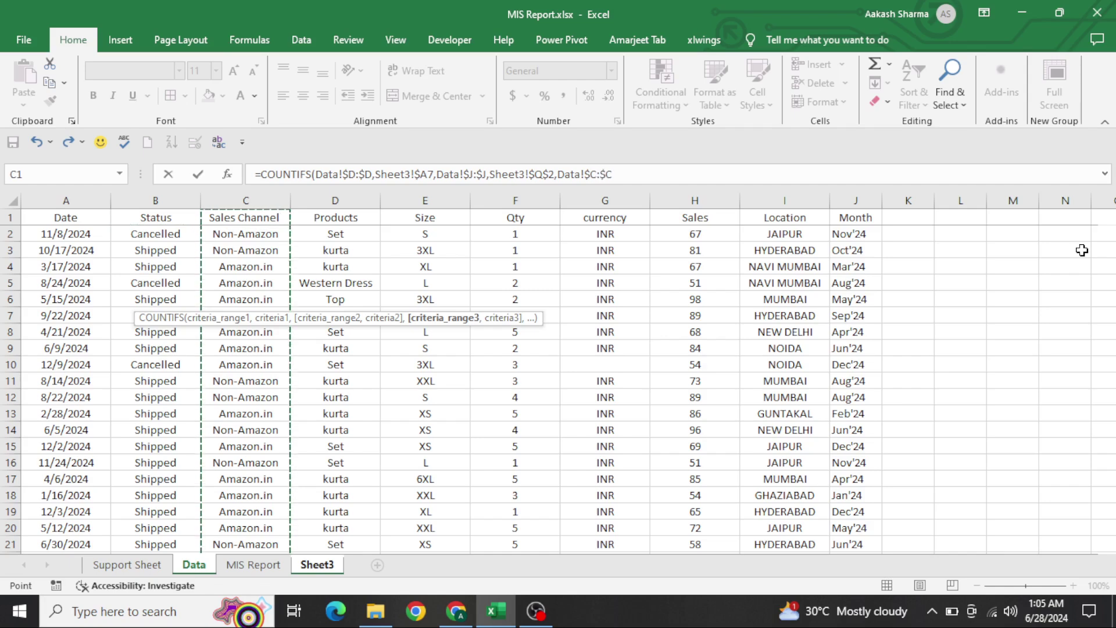
text(,)
key(ctrl+Page_Down)
key(ctrl+Page_Down)
key(Up)
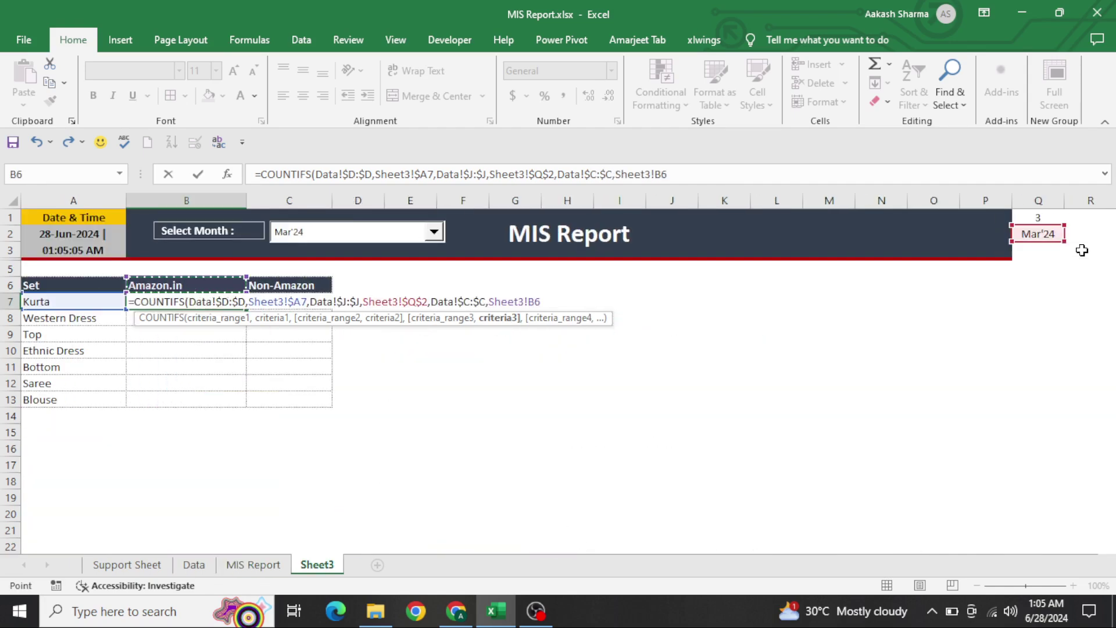
key(F4)
key(F4)
key(Return)
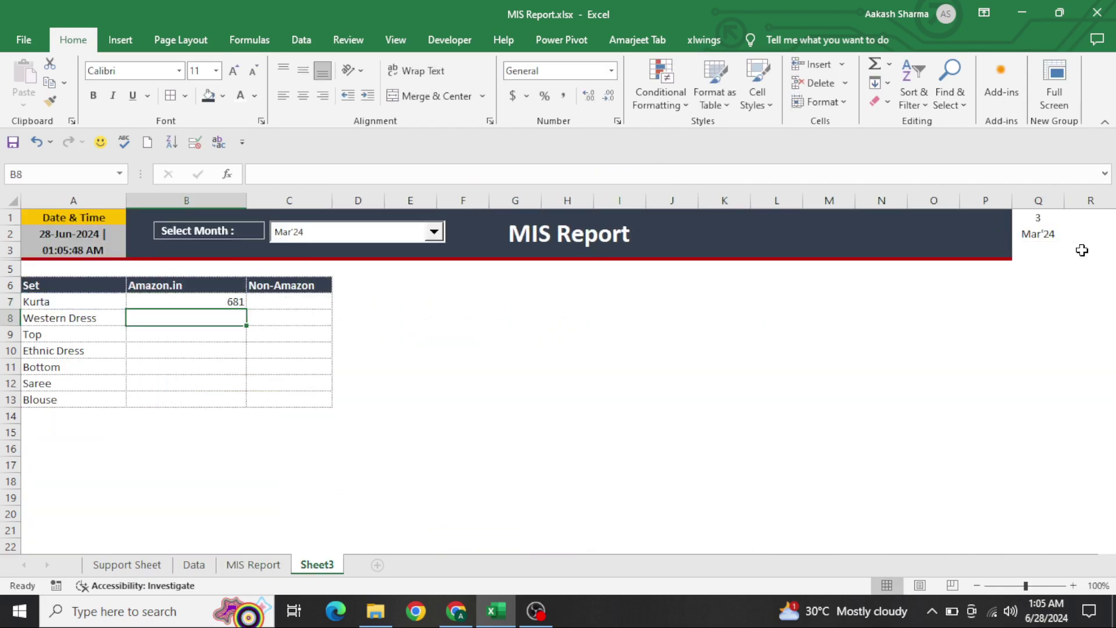
- Fill the COUNTIFS formula down to B13 and across to column C
key(Down)
key(Down)
key(Down)
key(Down)
key(Down)
key(ctrl+shift+Up)
key(ctrl+d)
key(shift+Right)
key(ctrl+r)
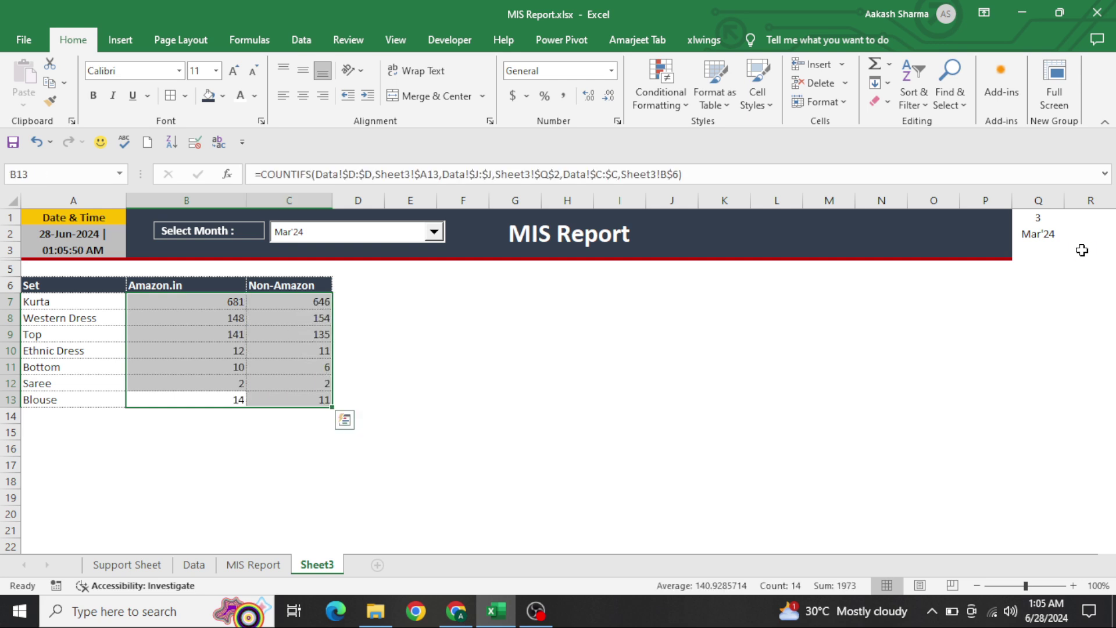
- Centre the counts in B7:C13 horizontally
key(alt+h)
key(a)
key(c)
key(ctrl+period)
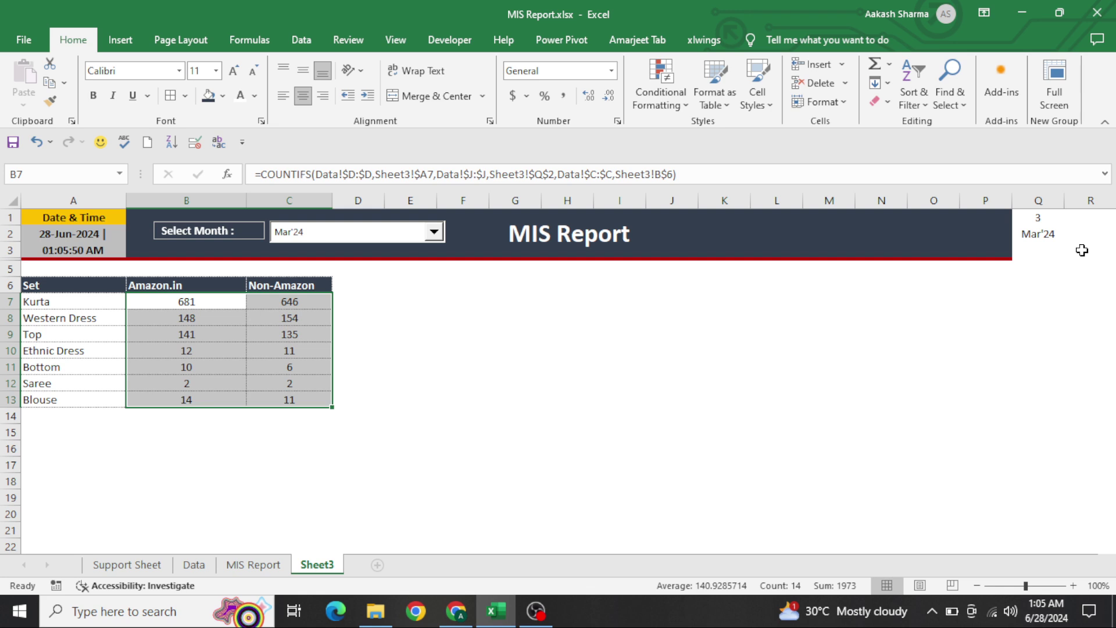
- Centre the Amazon.in and Non-Amazon headers in B6:C6 horizontally
key(Left)
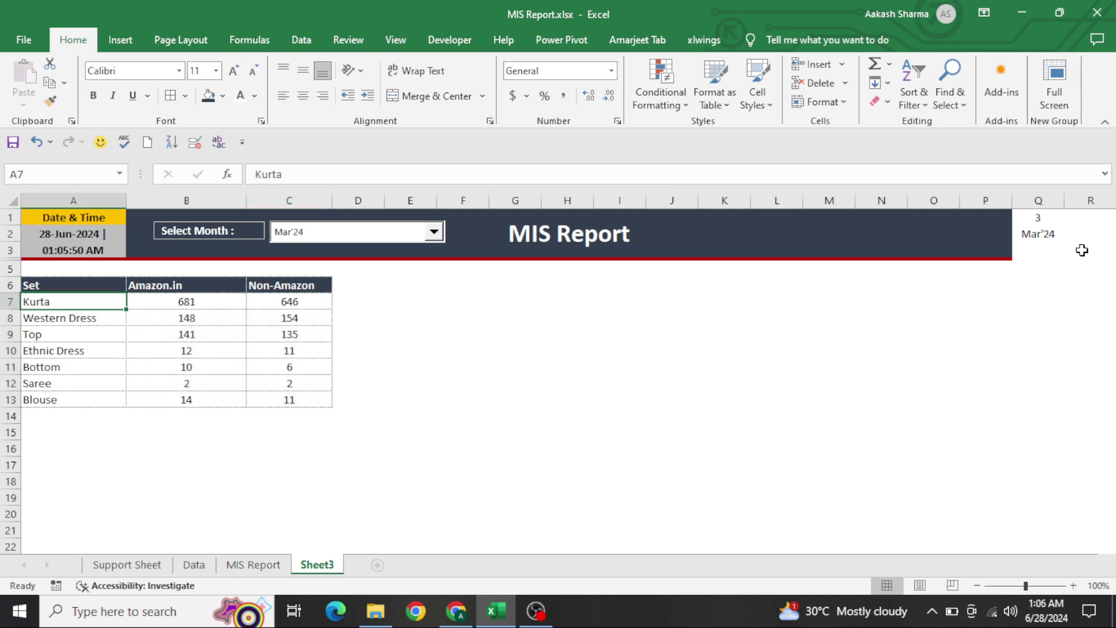
key(Up)
key(Right)
key(shift+Right)
key(alt+h)
key(a)
key(c)
- Add a conditional formatting rule to B7:C13 that highlights values greater than 100 with green fill and dark green text
key(Down)
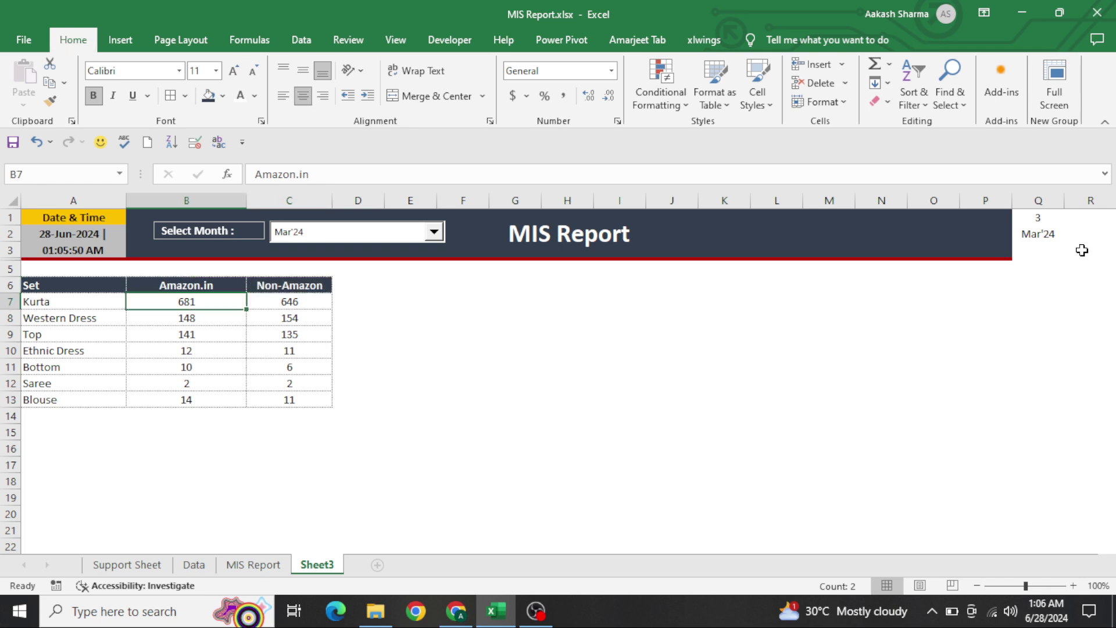
key(shift+Right)
key(ctrl+shift+Down)
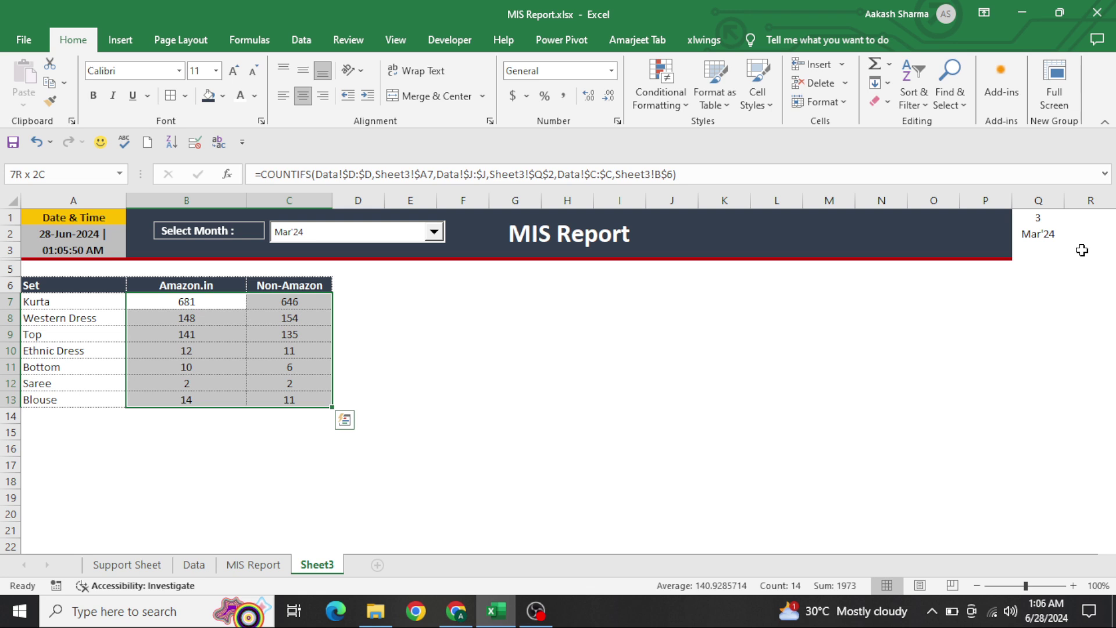
key(alt+h)
key(l)
key(h)
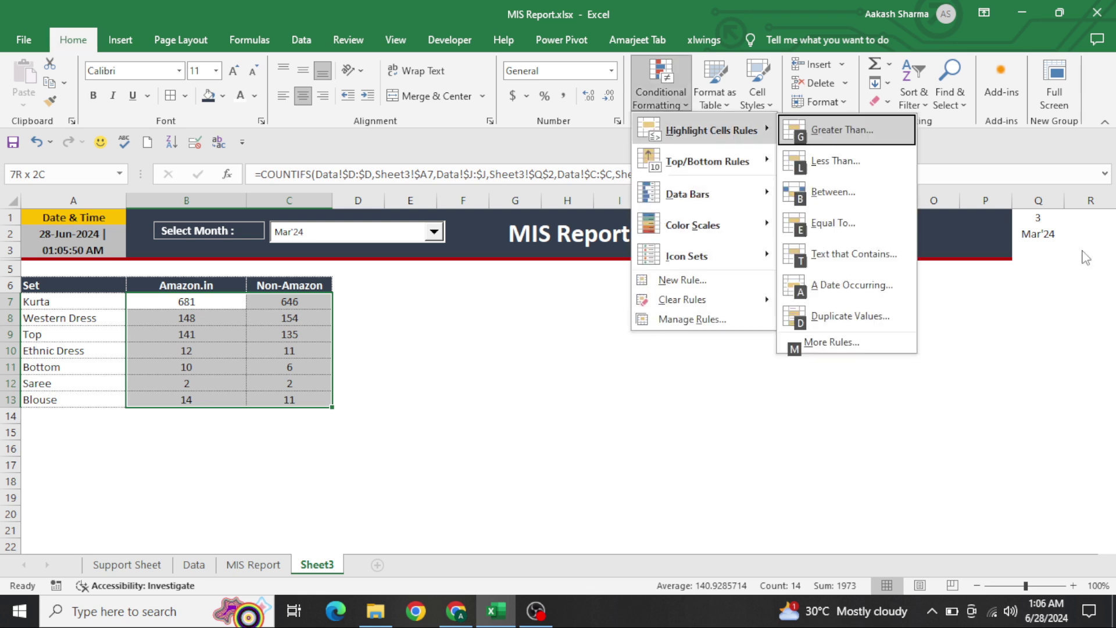
text(g)
text(100)
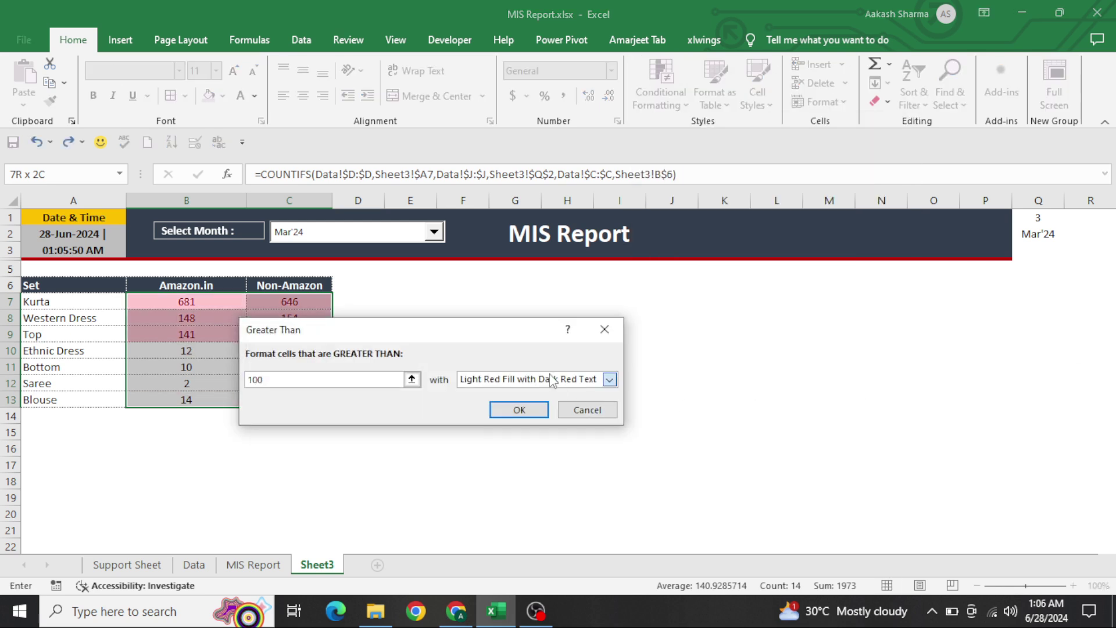
click(609, 379)
click(497, 416)
key(Return)
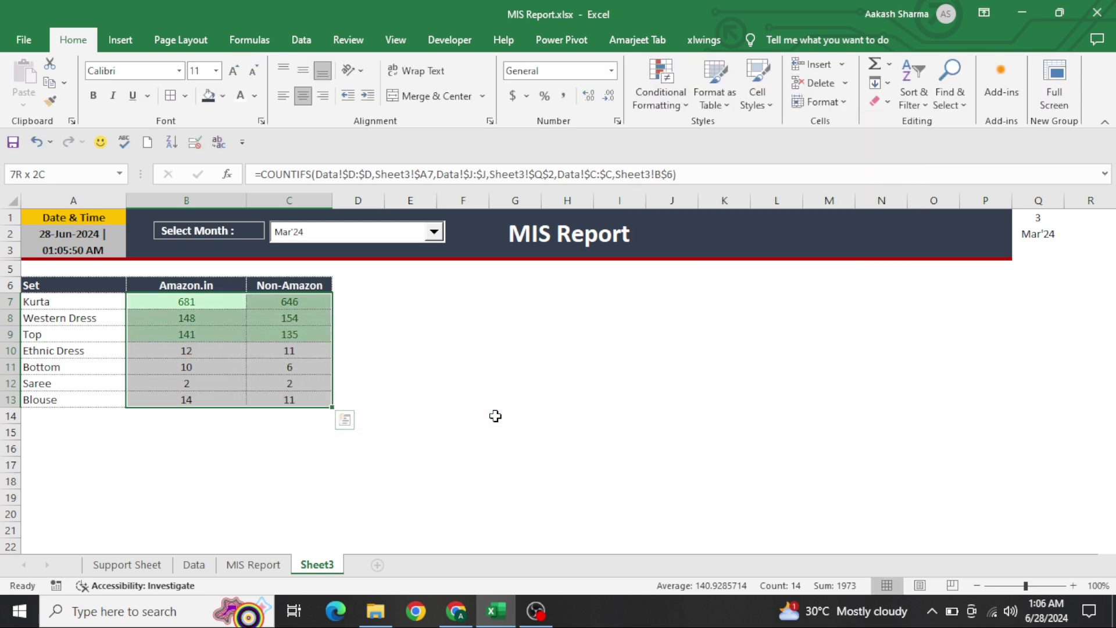
- Add a conditional formatting rule to B7:C13 for values less than 100, using Light Red Fill with Dark Red Text
key(alt+h)
key(l)
text(hl)
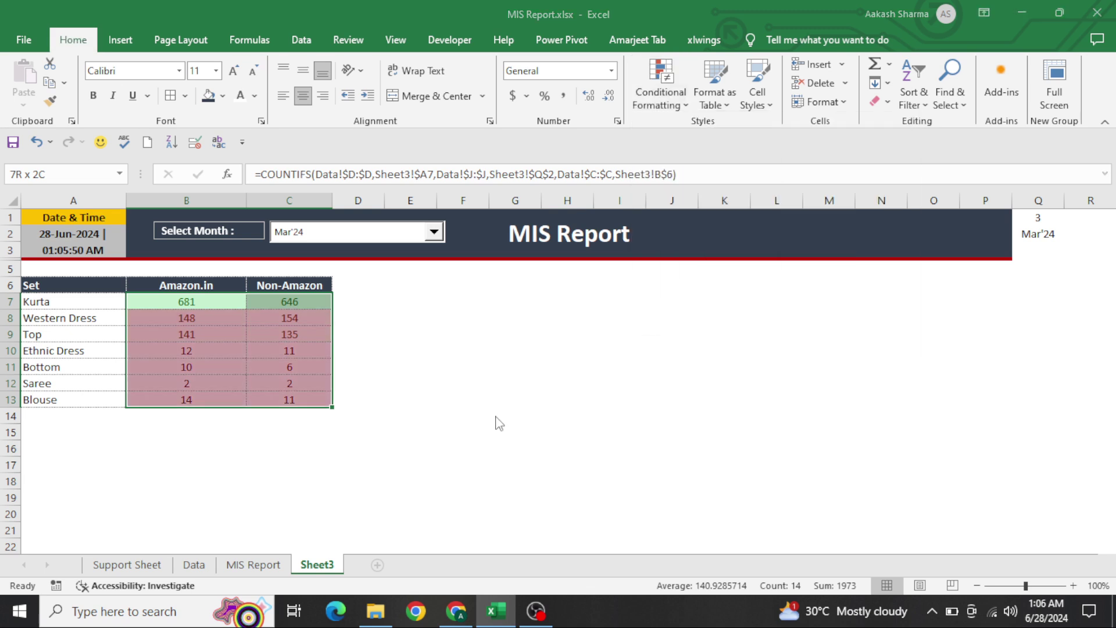
text(100)
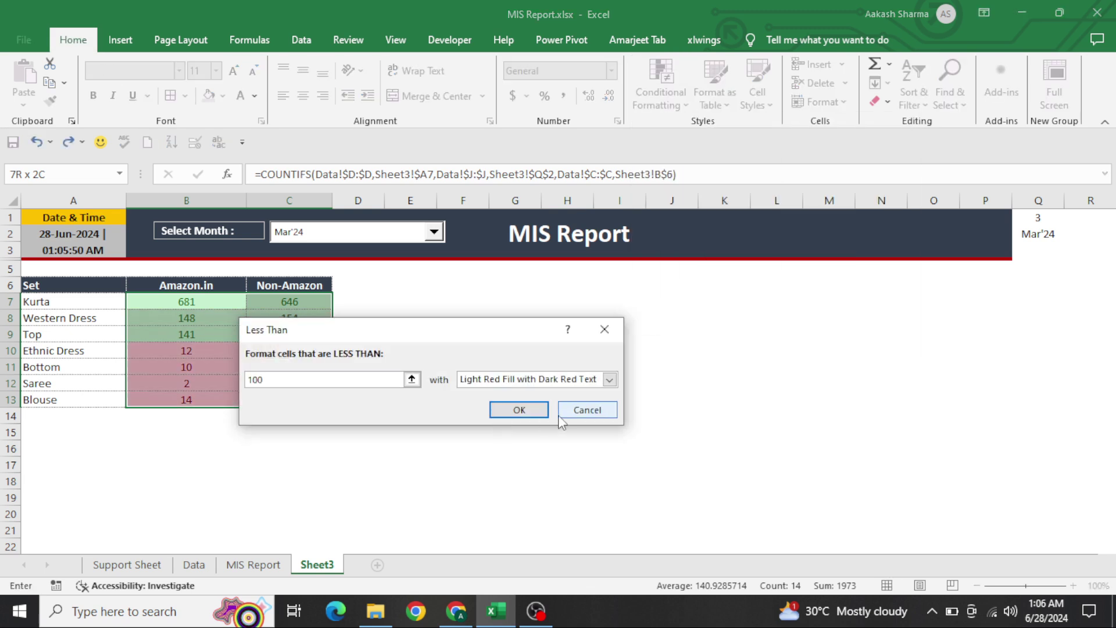
click(516, 411)
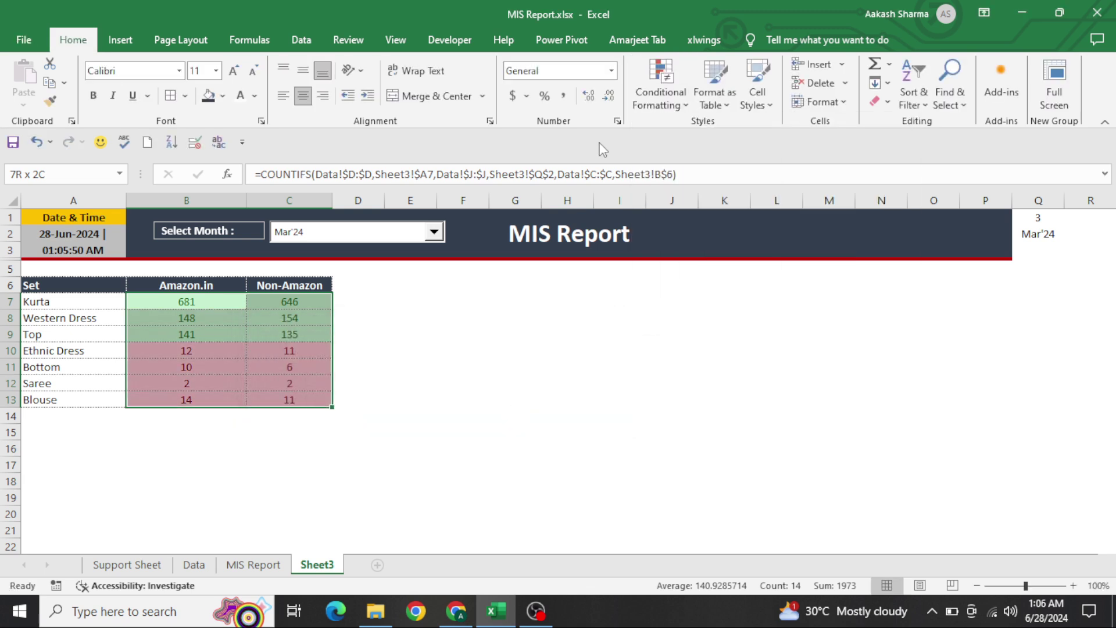
- Edit the conditional formatting rule for cell values below 100 to use a white font and a solid red fill
click(674, 105)
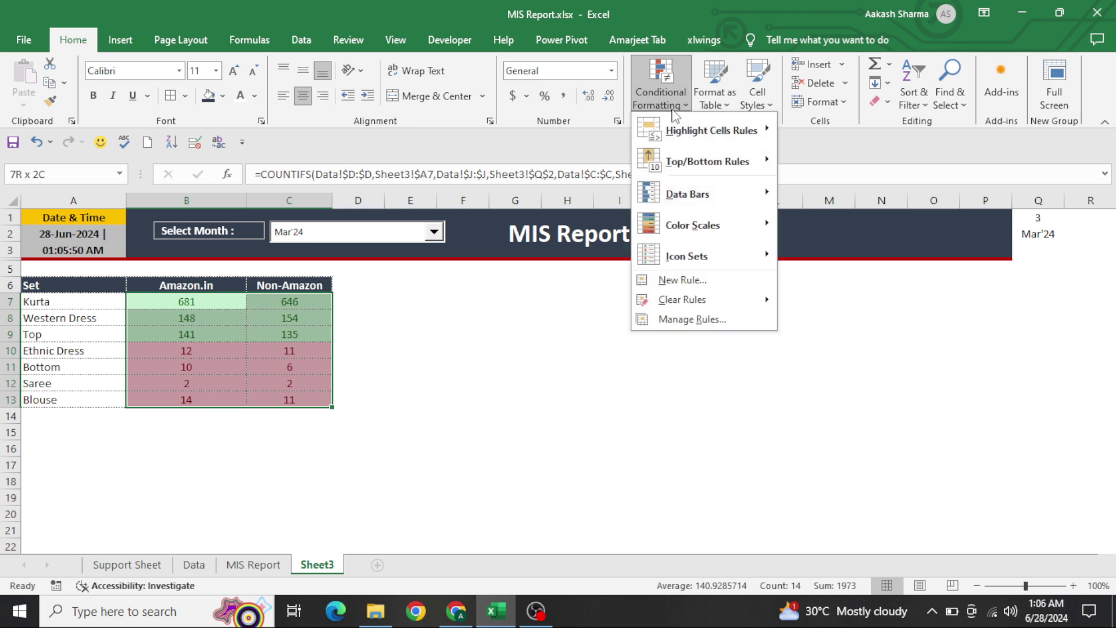
click(700, 319)
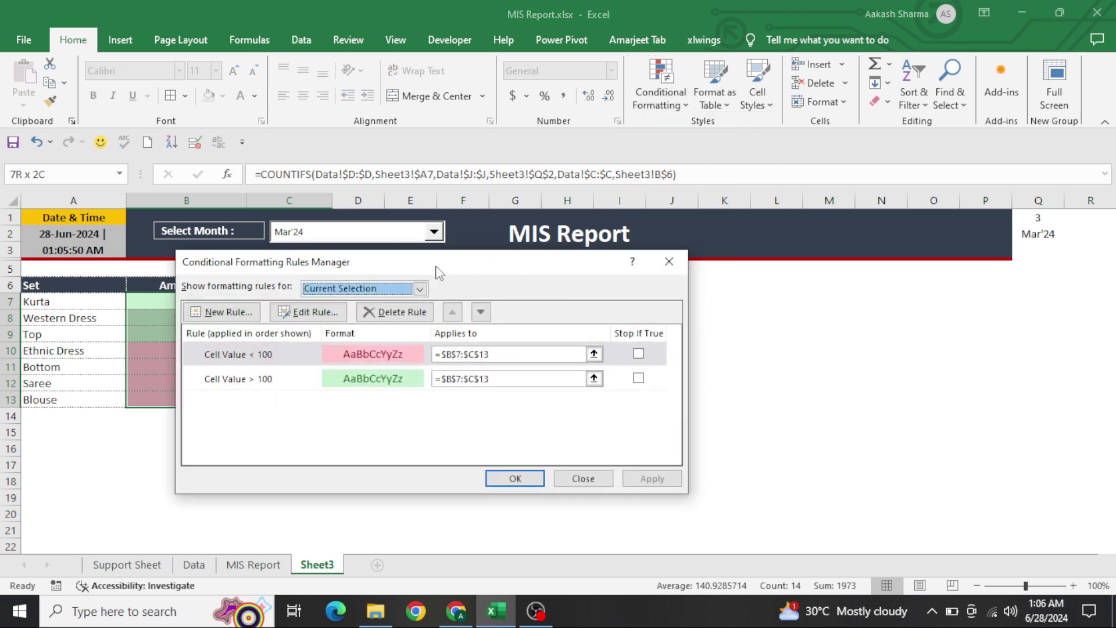
drag(437, 267, 762, 160)
click(635, 203)
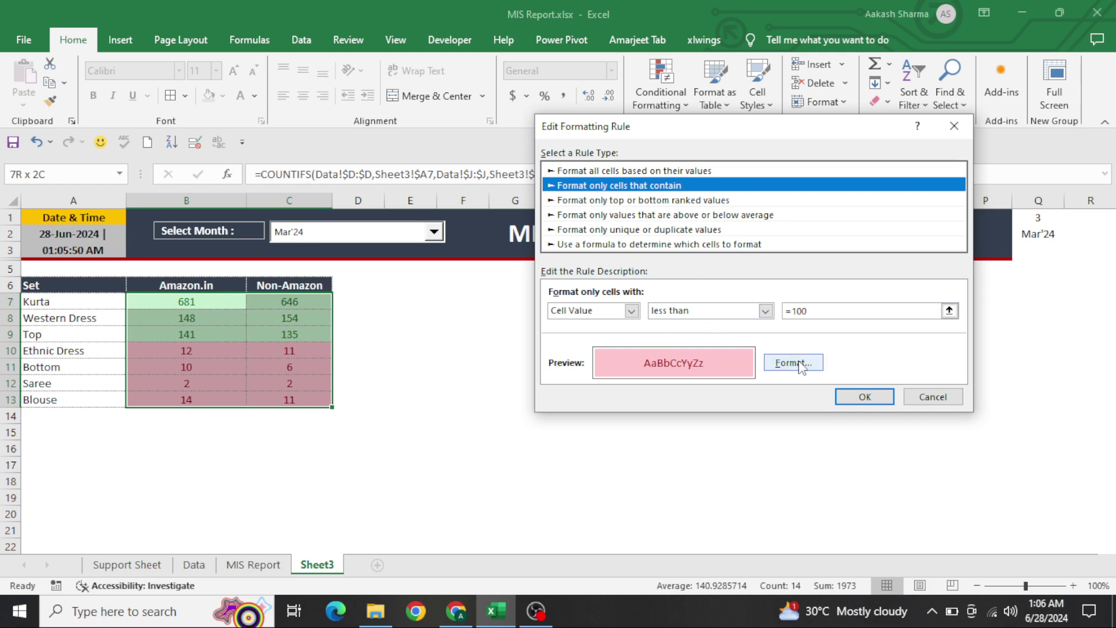
click(794, 363)
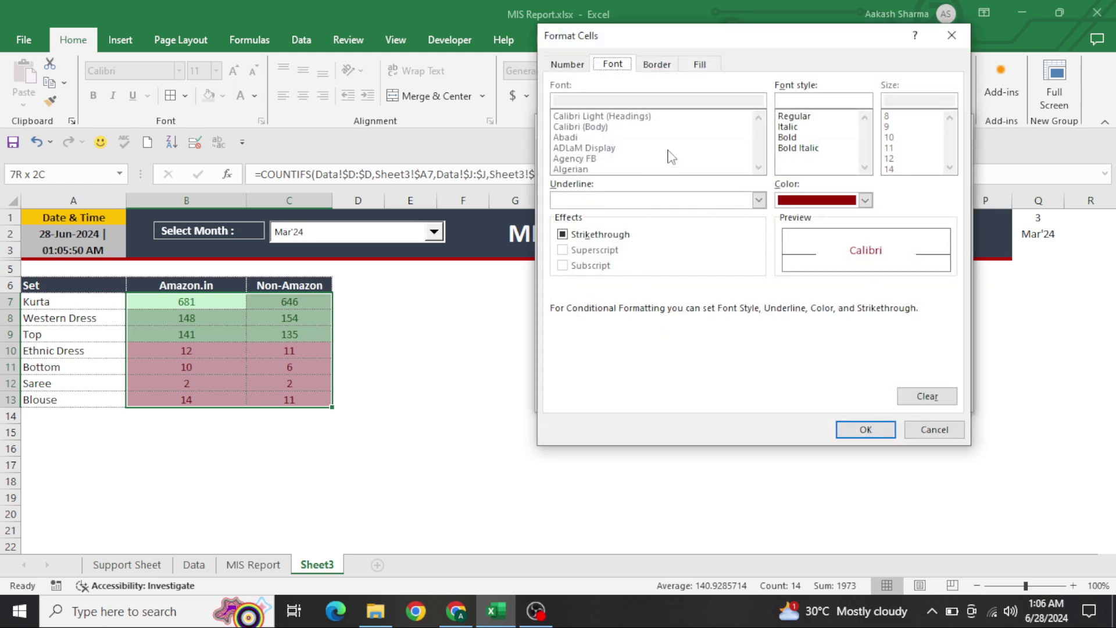
click(815, 201)
click(786, 254)
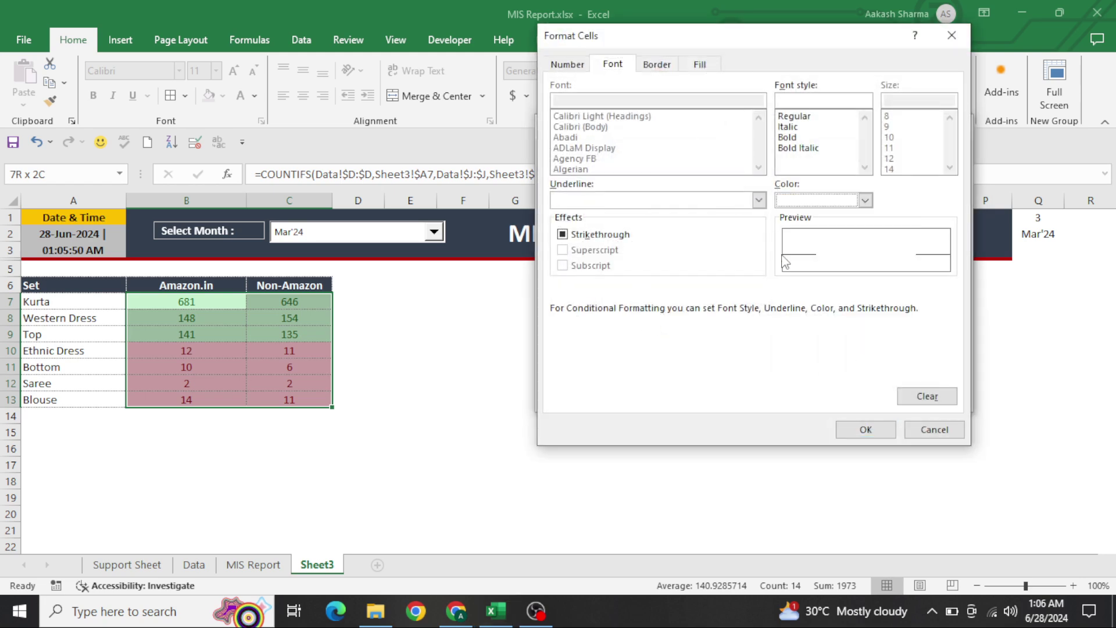
click(700, 65)
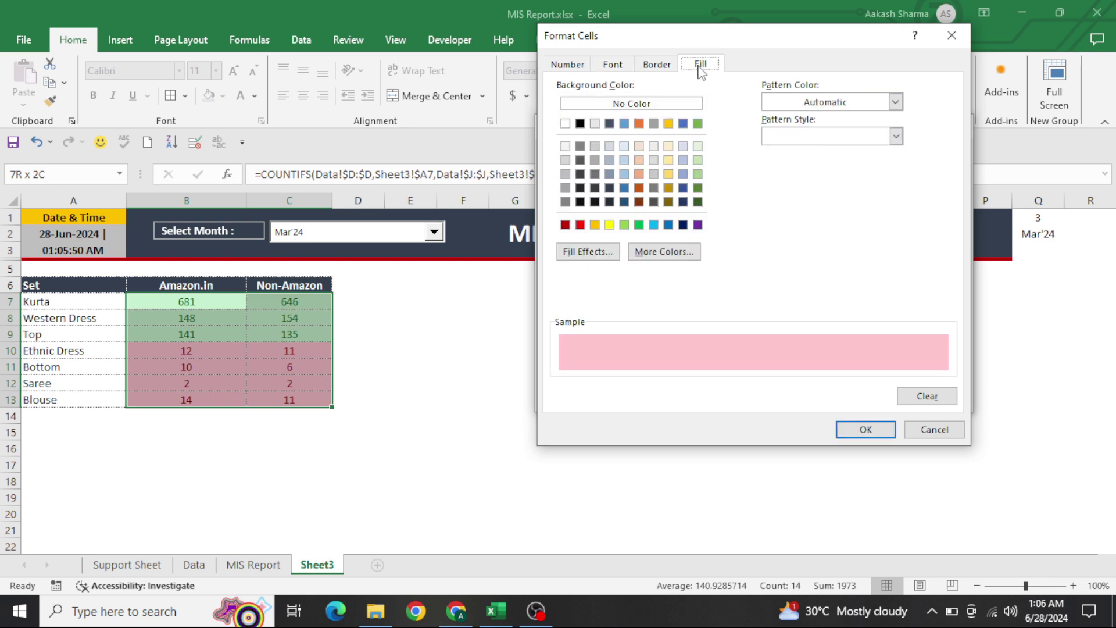
click(580, 226)
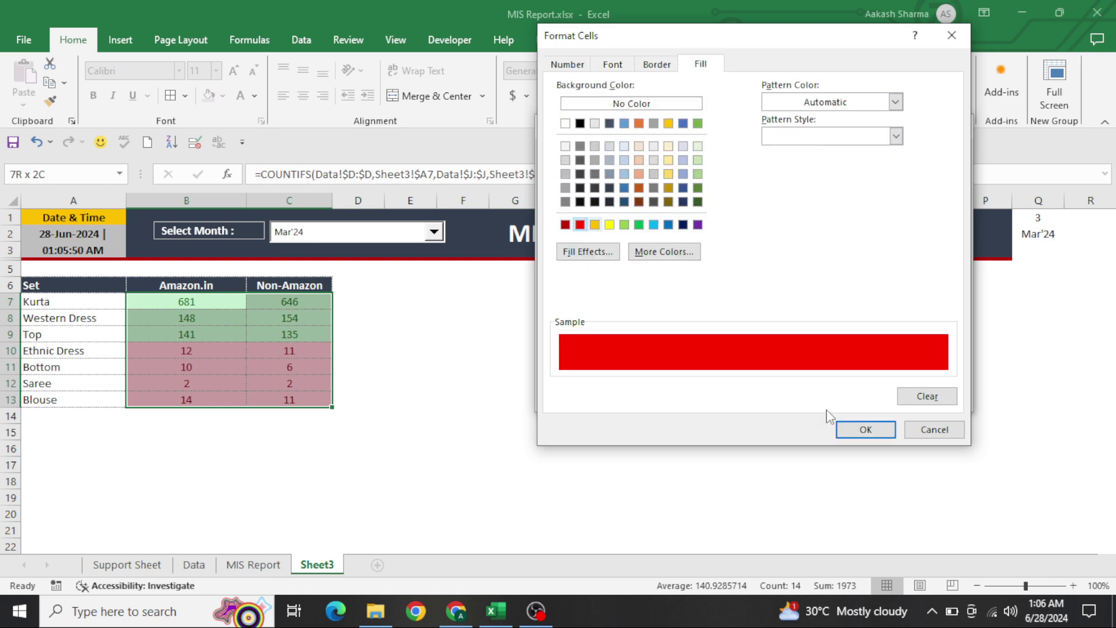
click(866, 430)
click(866, 397)
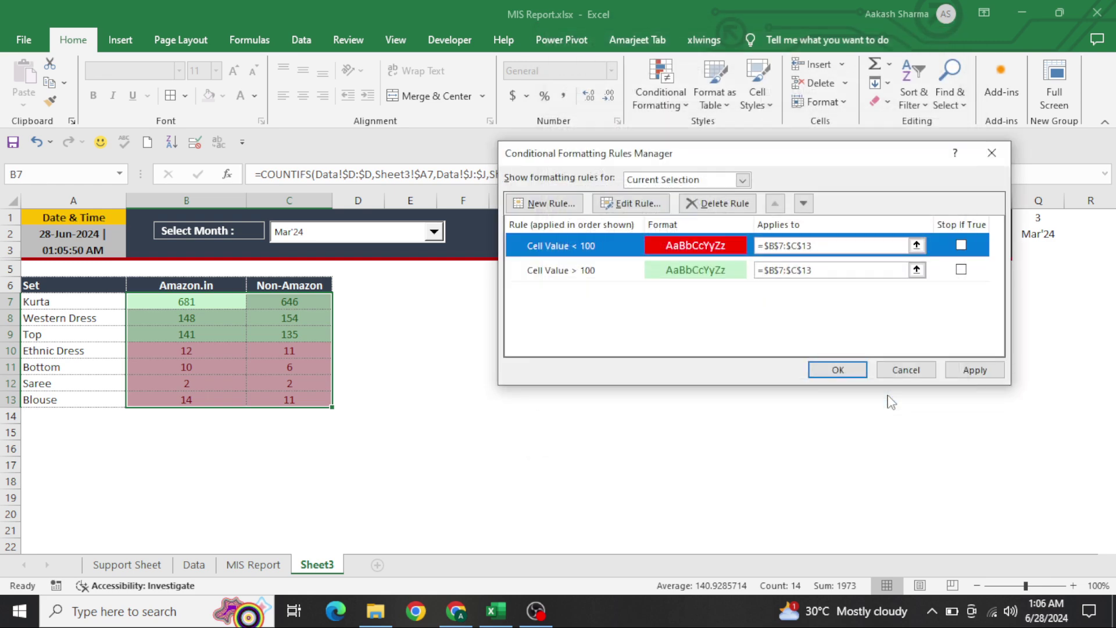
- Change the fill of the conditional formatting rule for cell values above 100 to light green
click(692, 275)
click(639, 203)
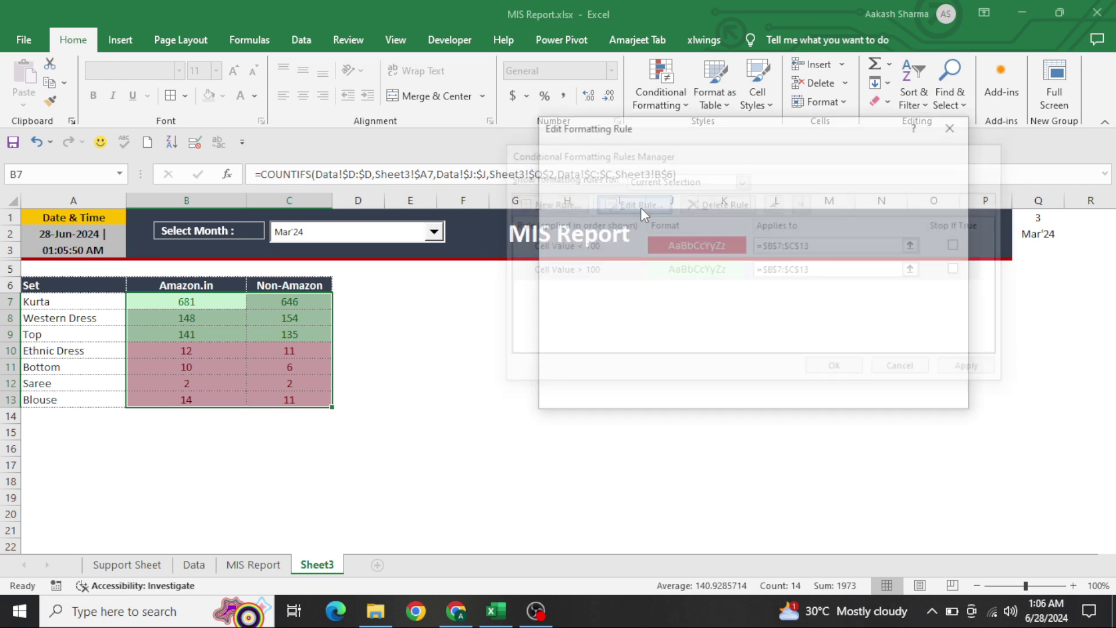
click(796, 363)
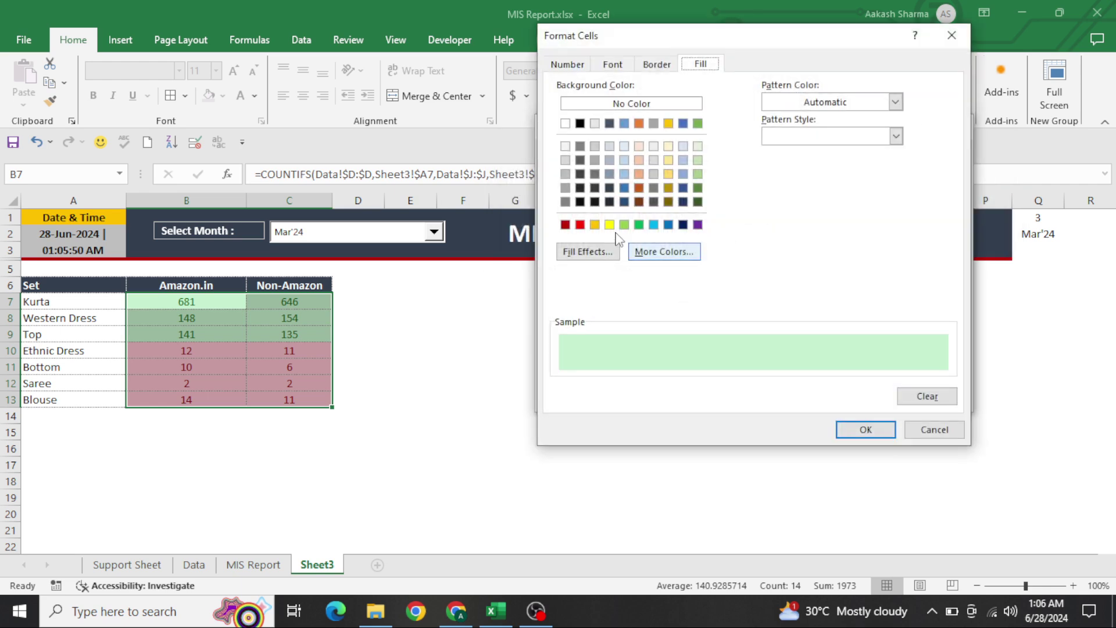
click(639, 226)
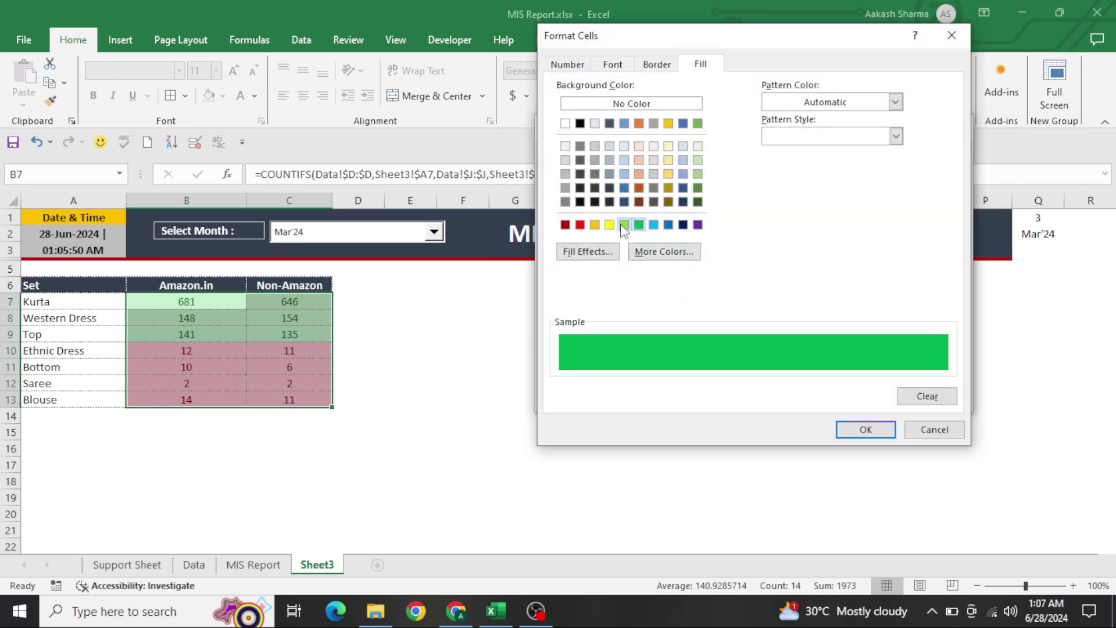
click(624, 225)
click(866, 429)
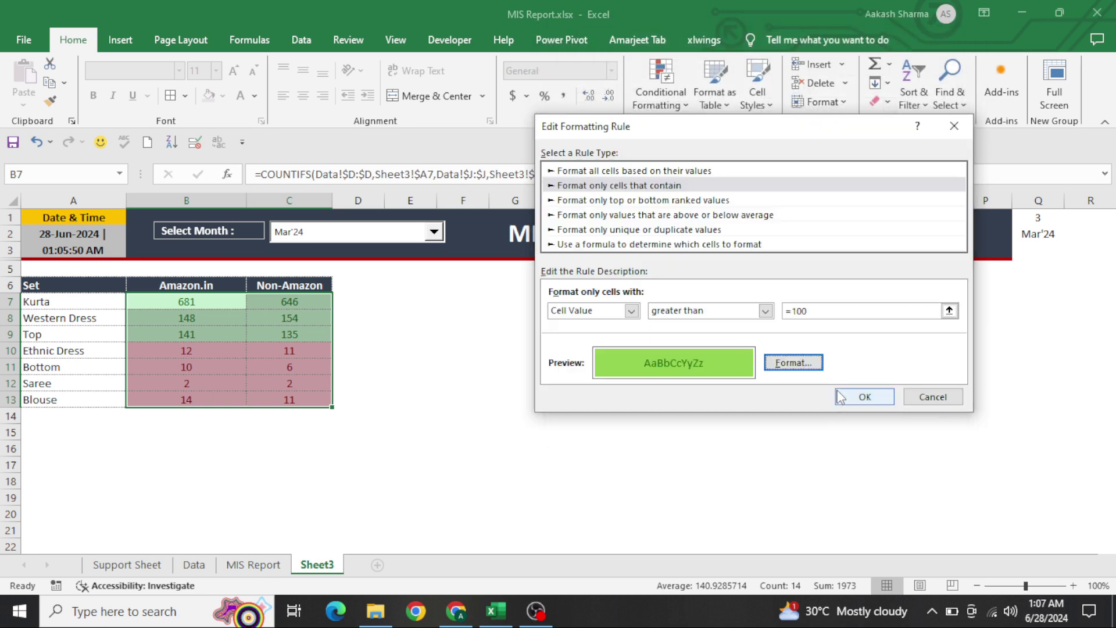
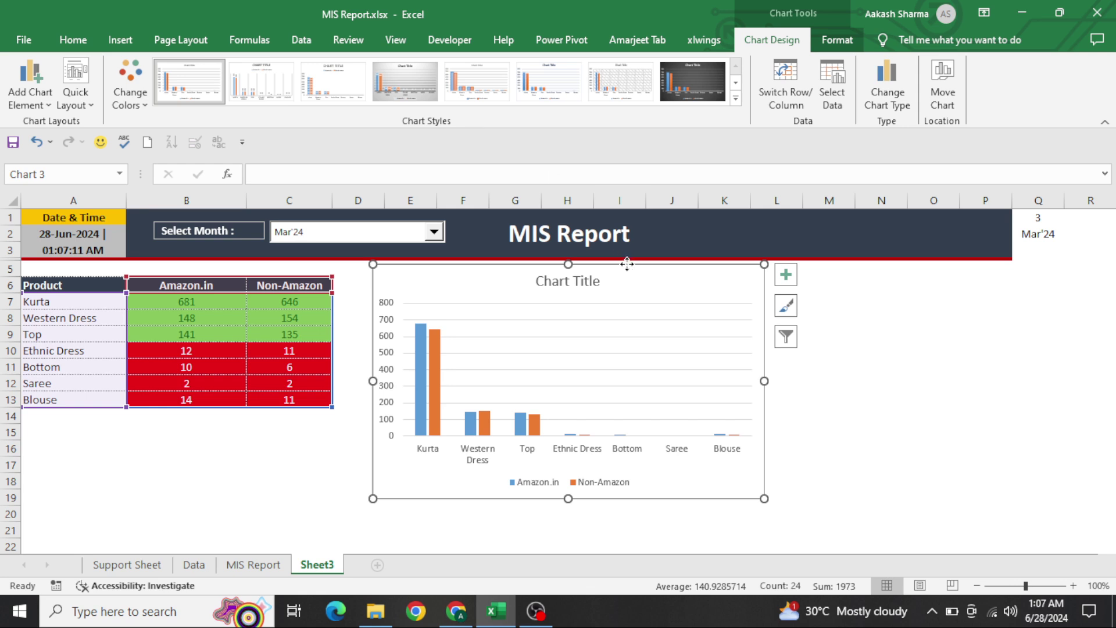
- Move the column chart beside the product table and resize it to end at column P and about row 14
drag(627, 264, 590, 271)
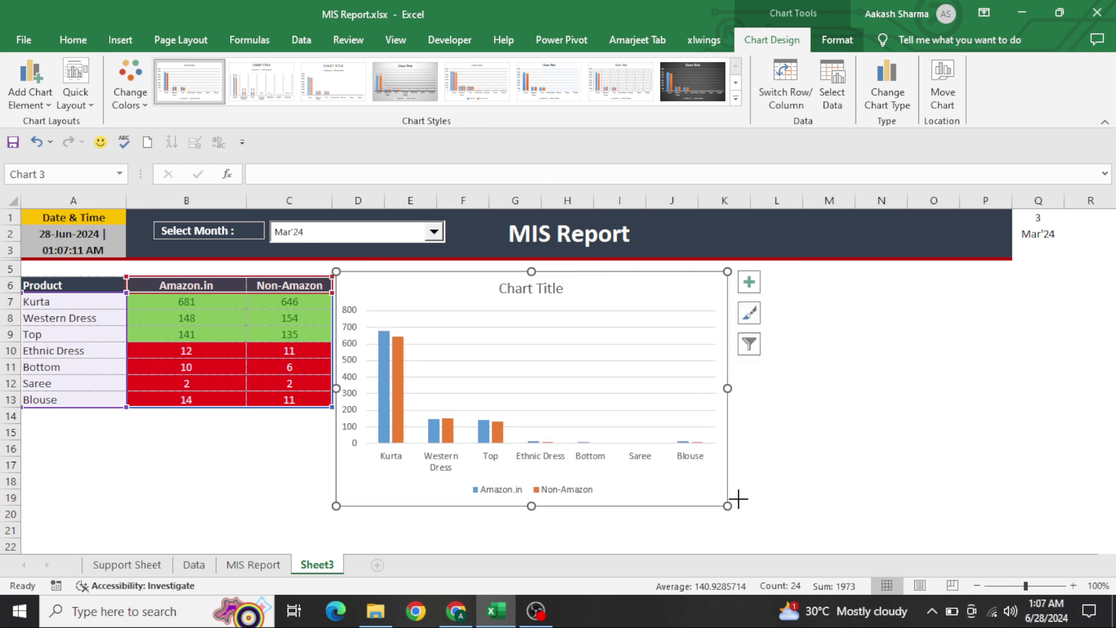
drag(727, 505, 1013, 420)
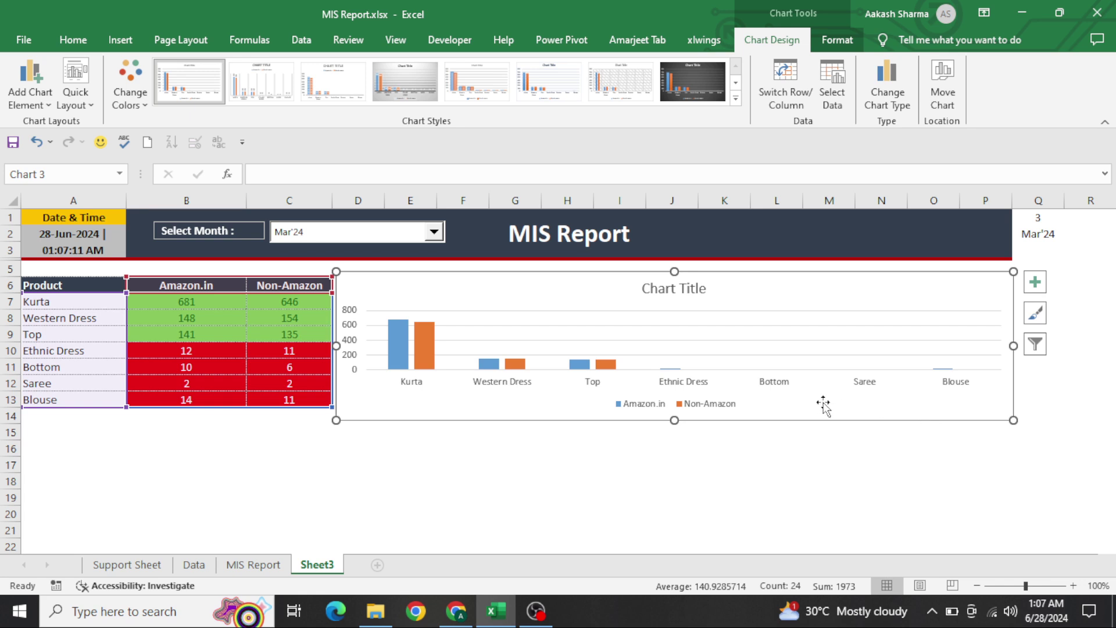
- Replace the chart title with "Product Wise Sales"
double_click(675, 291)
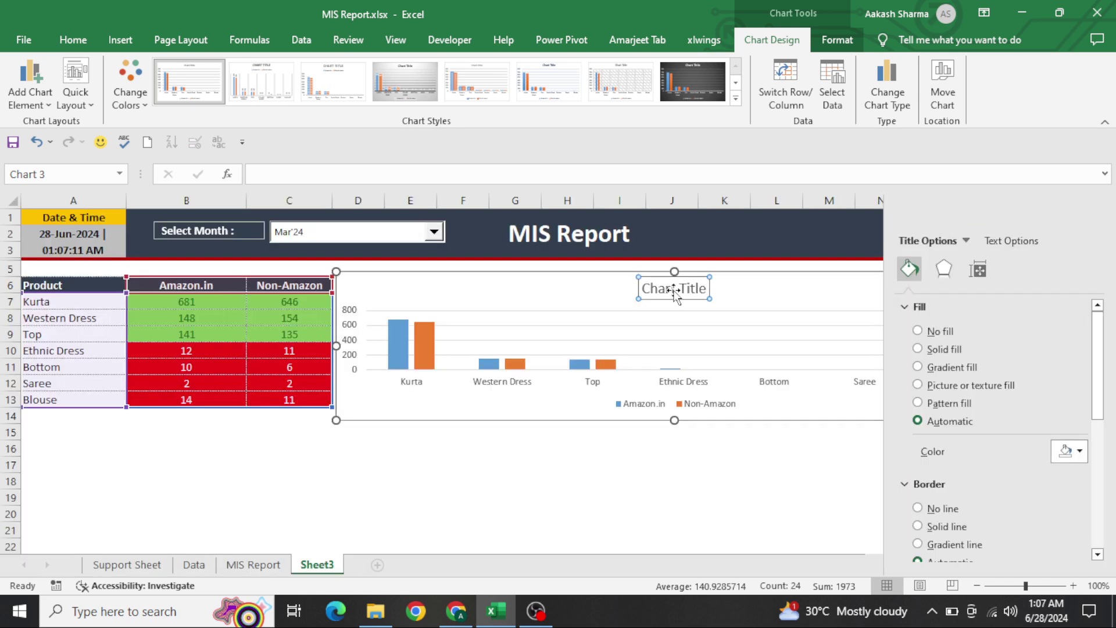
click(665, 289)
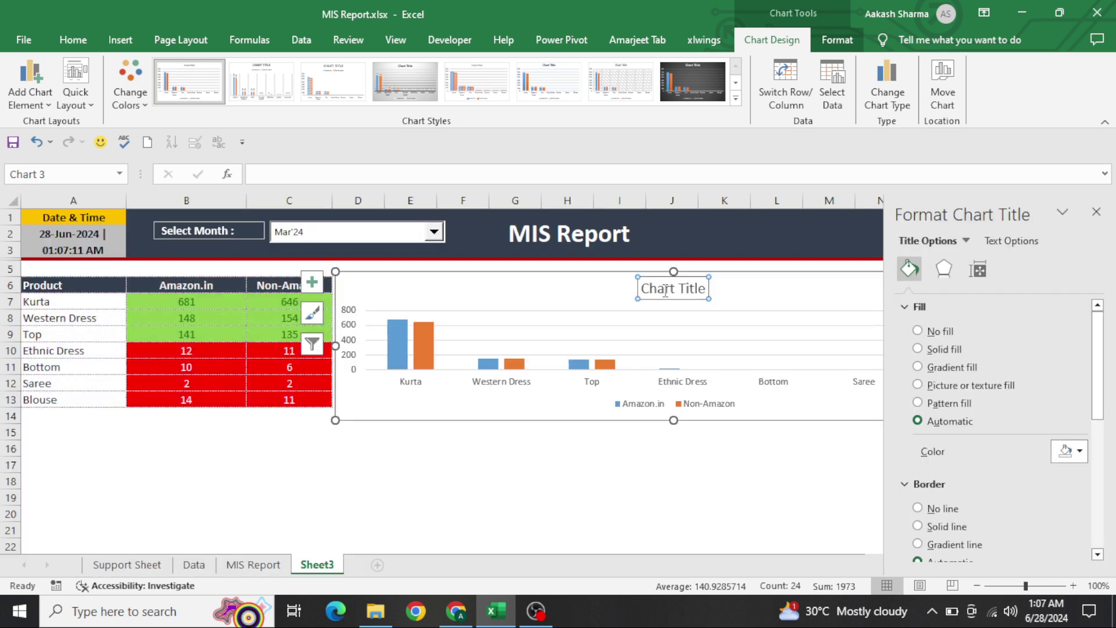
triple_click(665, 289)
key(Home)
text(Prod)
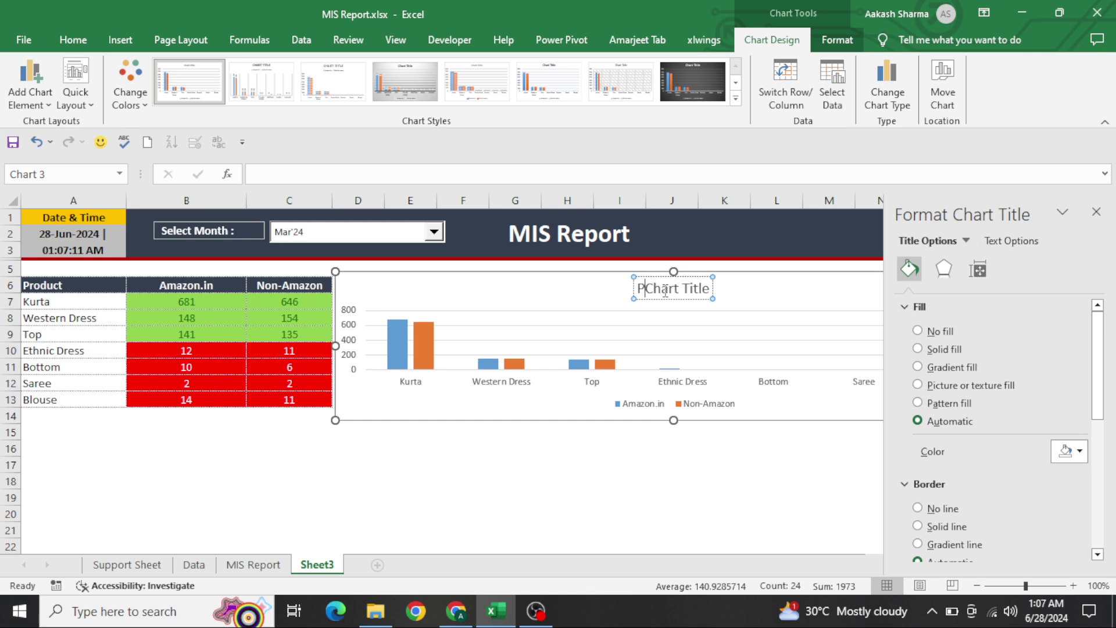
text(uct)
key(shift+End)
key(Delete)
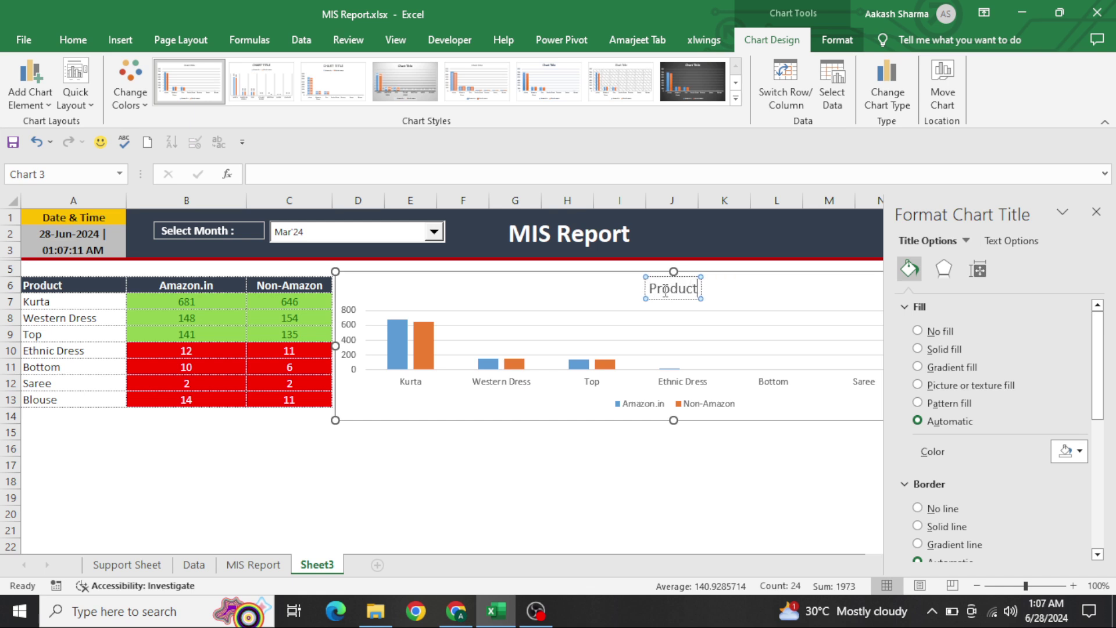
text(Wise Sales)
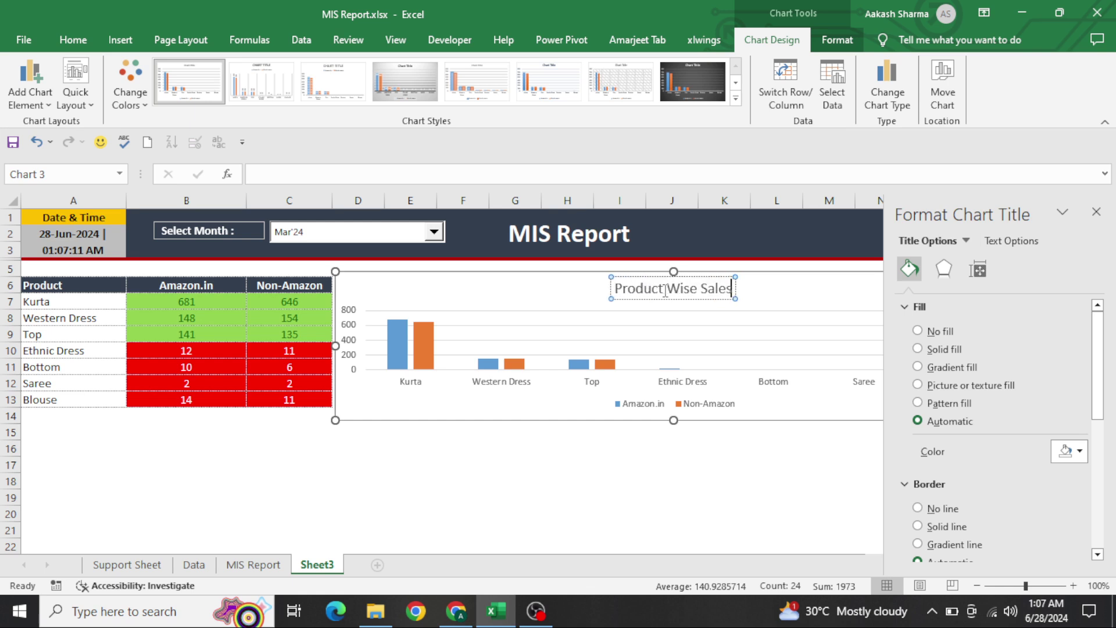
- Format the chart title as bold, 10.5 pt, with a black font
triple_click(668, 298)
key(ctrl+b)
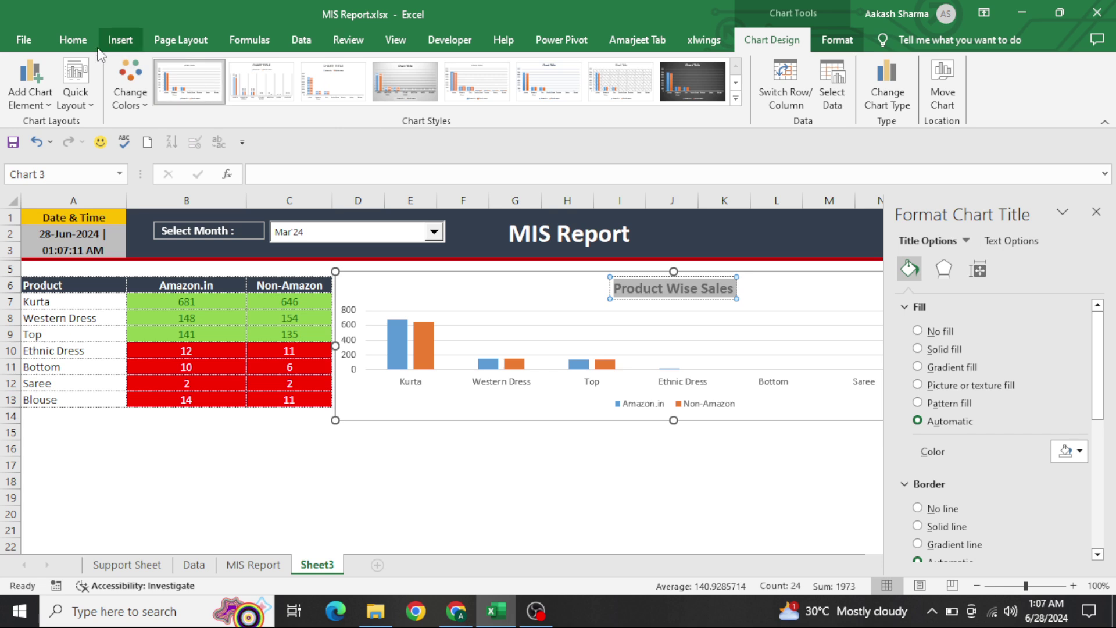
click(73, 40)
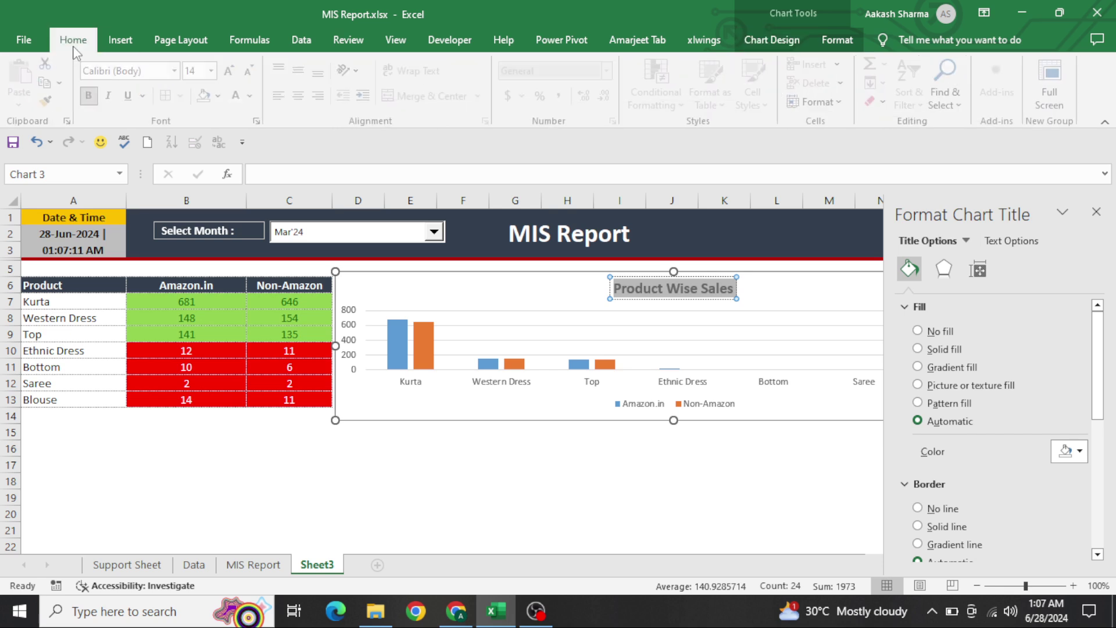
click(252, 74)
click(252, 74)
click(252, 74)
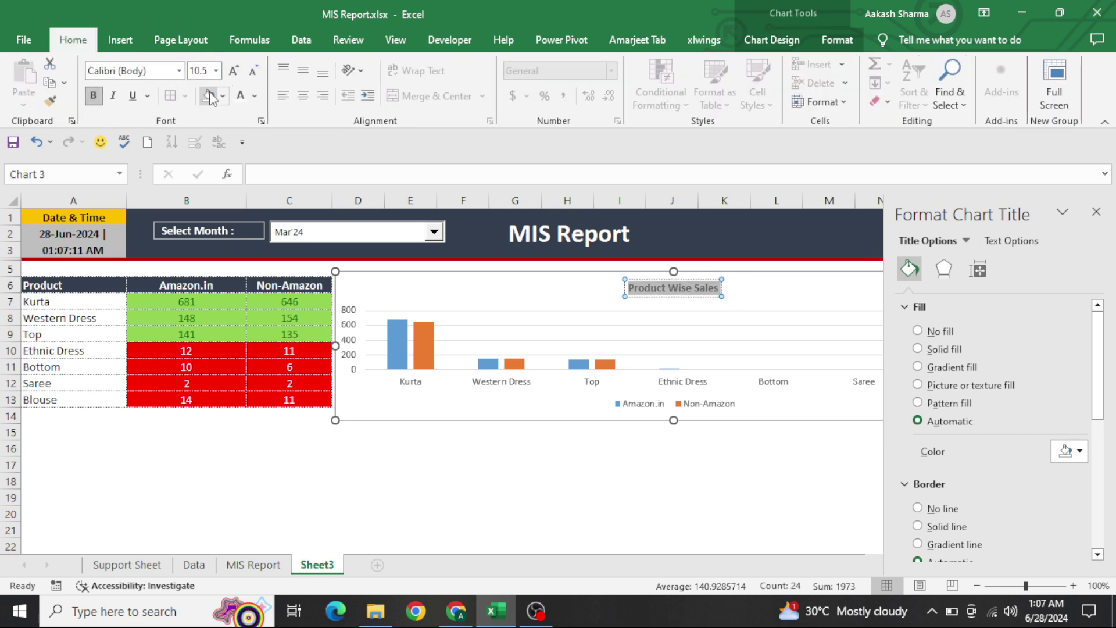
click(255, 95)
click(253, 210)
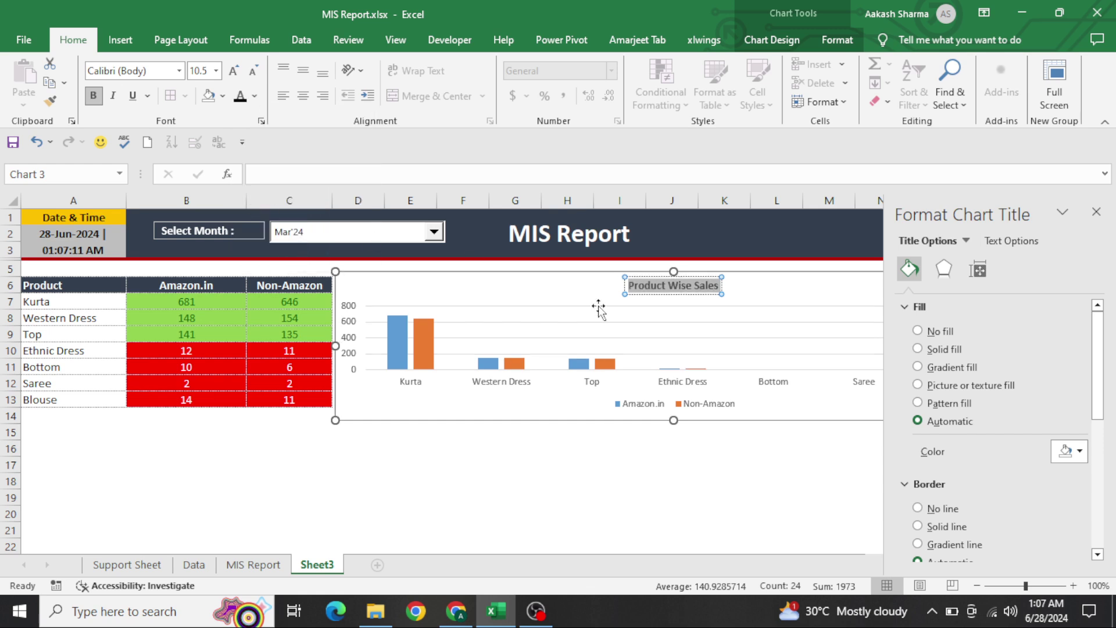
- Remove the horizontal gridlines and the vertical value axis from the Product Wise Sales chart
click(652, 338)
click(652, 343)
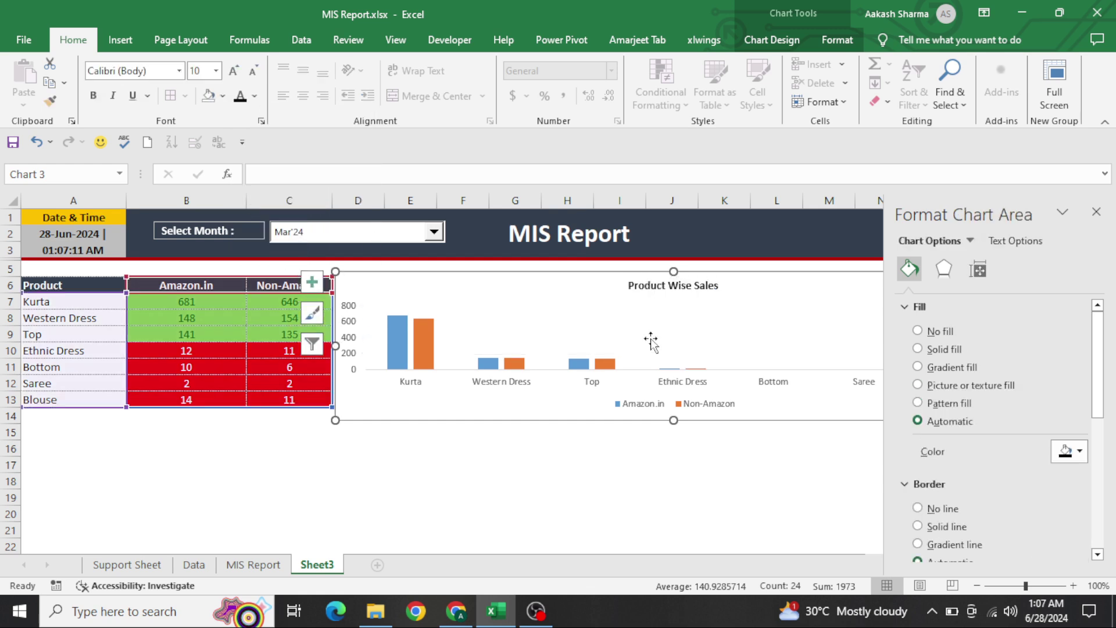
click(1097, 212)
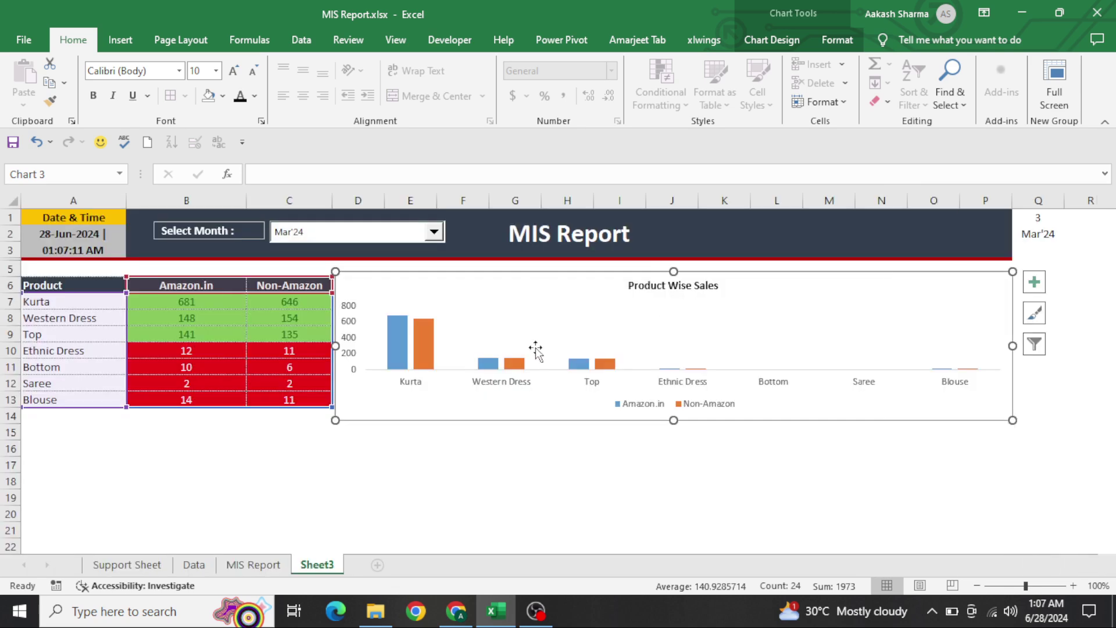
click(356, 342)
key(Delete)
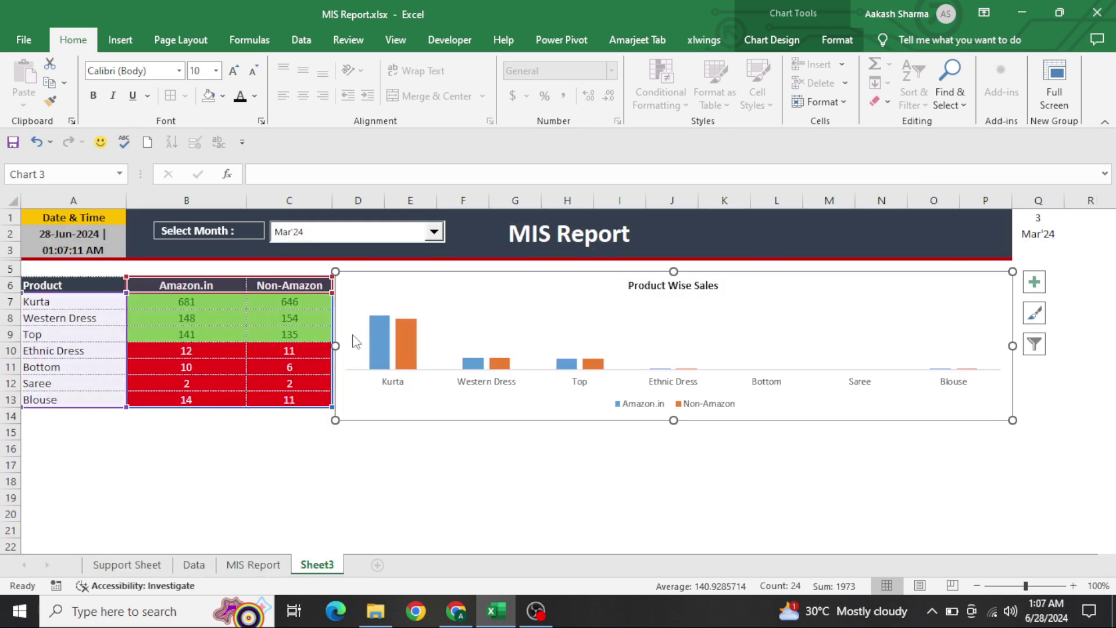
- Change the Product Wise Sales chart type from clustered column to 100% Stacked Line with Markers
right_click(762, 319)
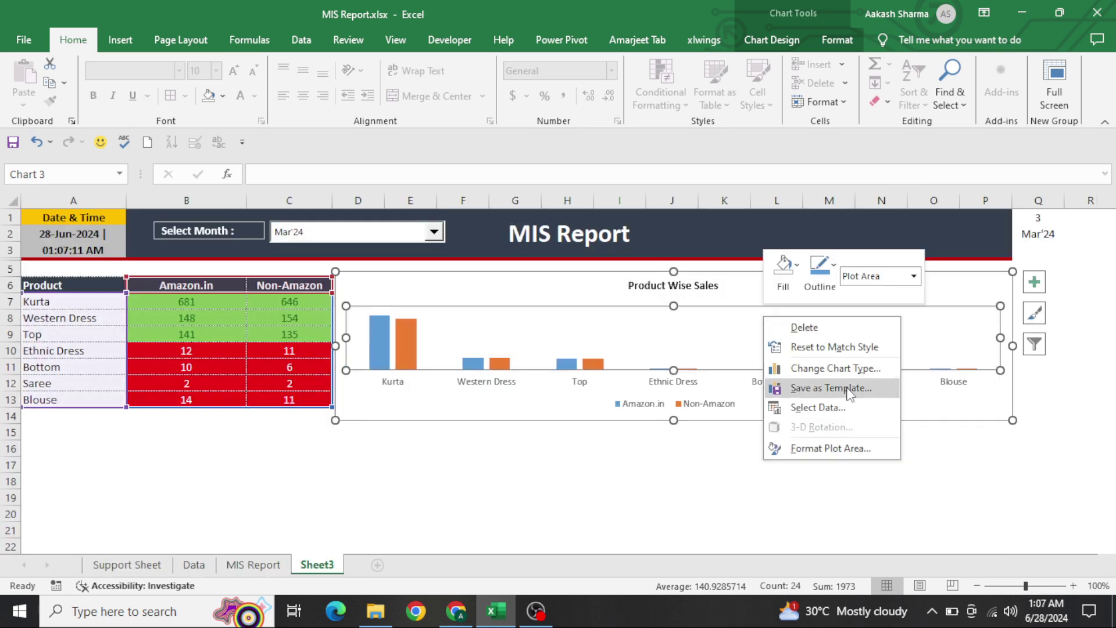
key(Escape)
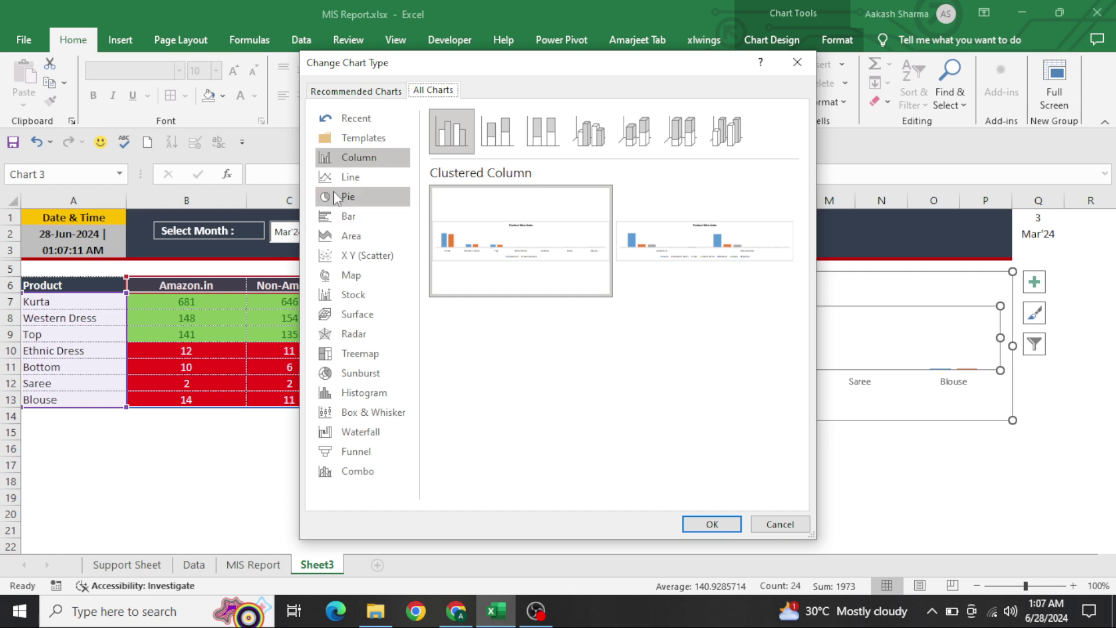
click(333, 182)
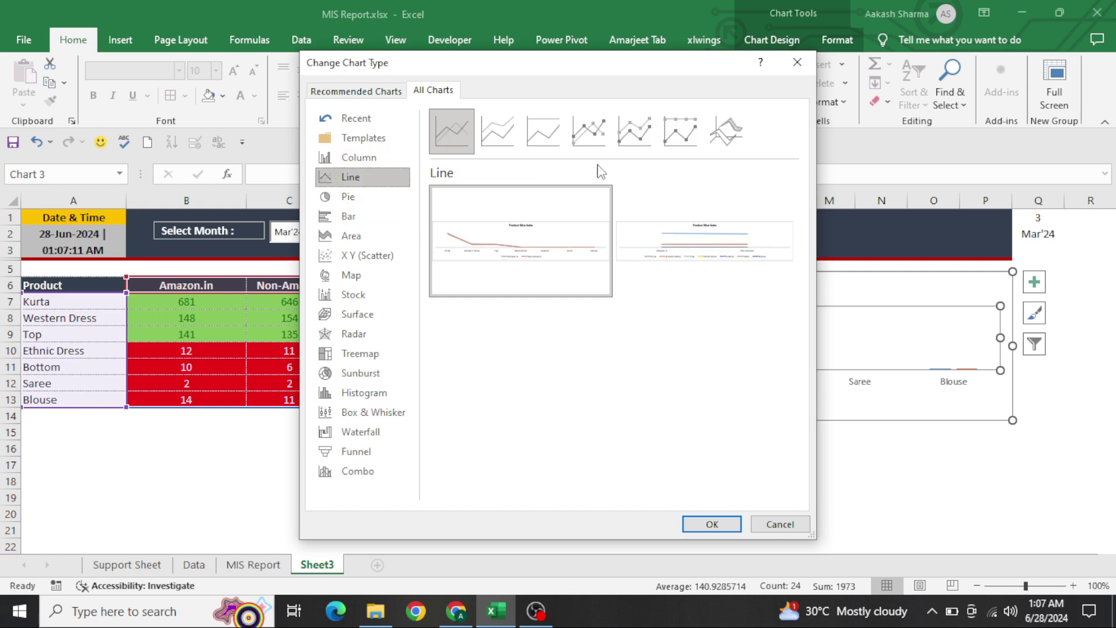
click(650, 144)
click(680, 132)
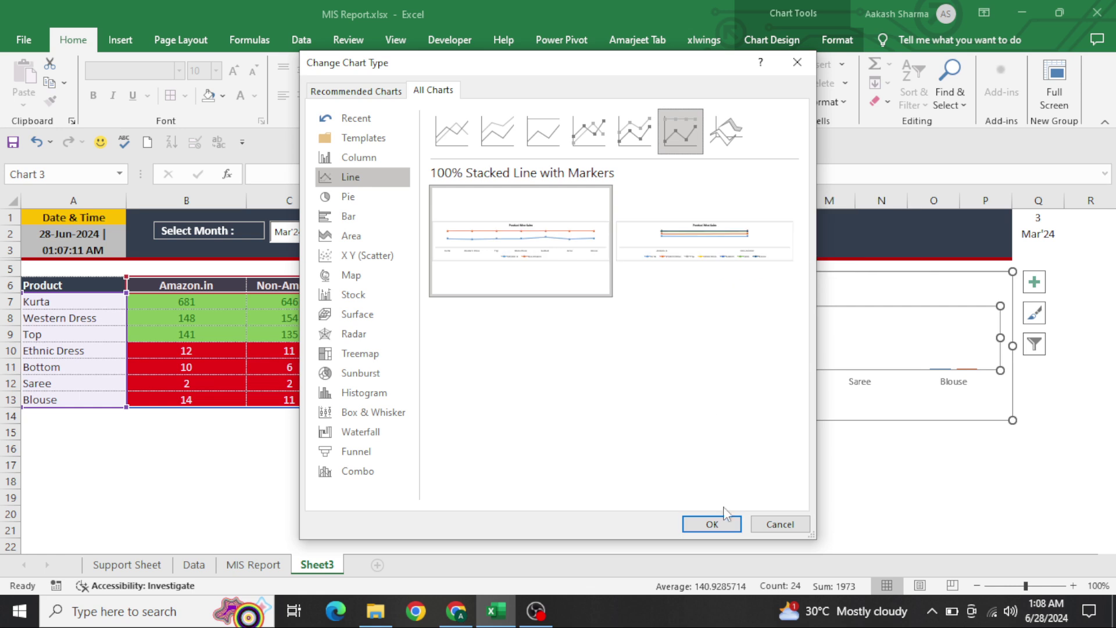
click(712, 524)
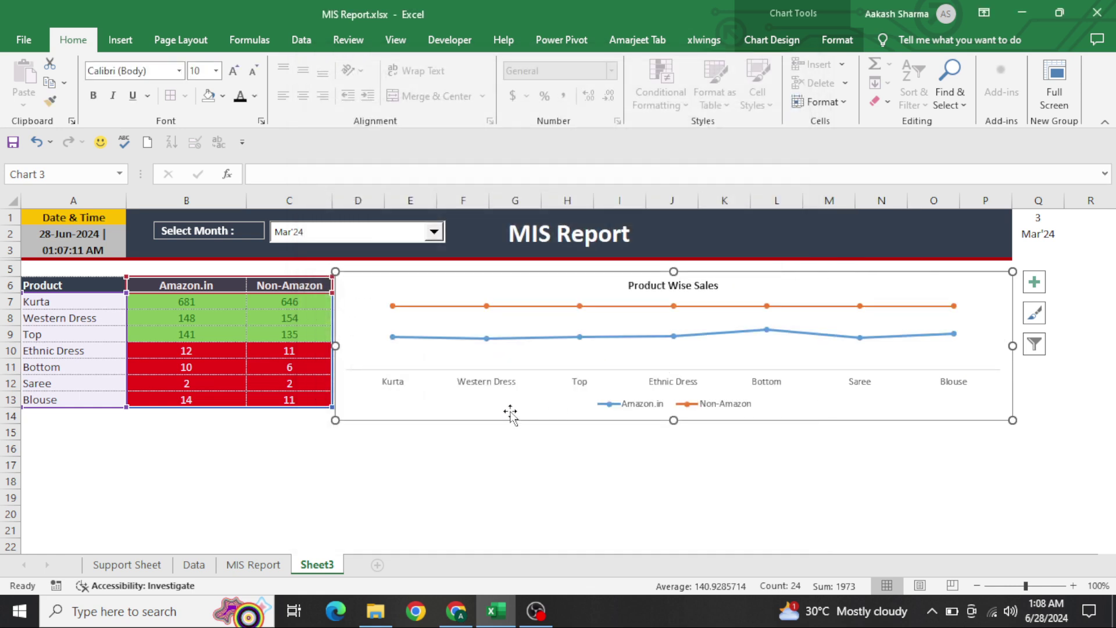
- Make the chart's product axis labels bold and black, and add data labels positioned below the points
click(765, 387)
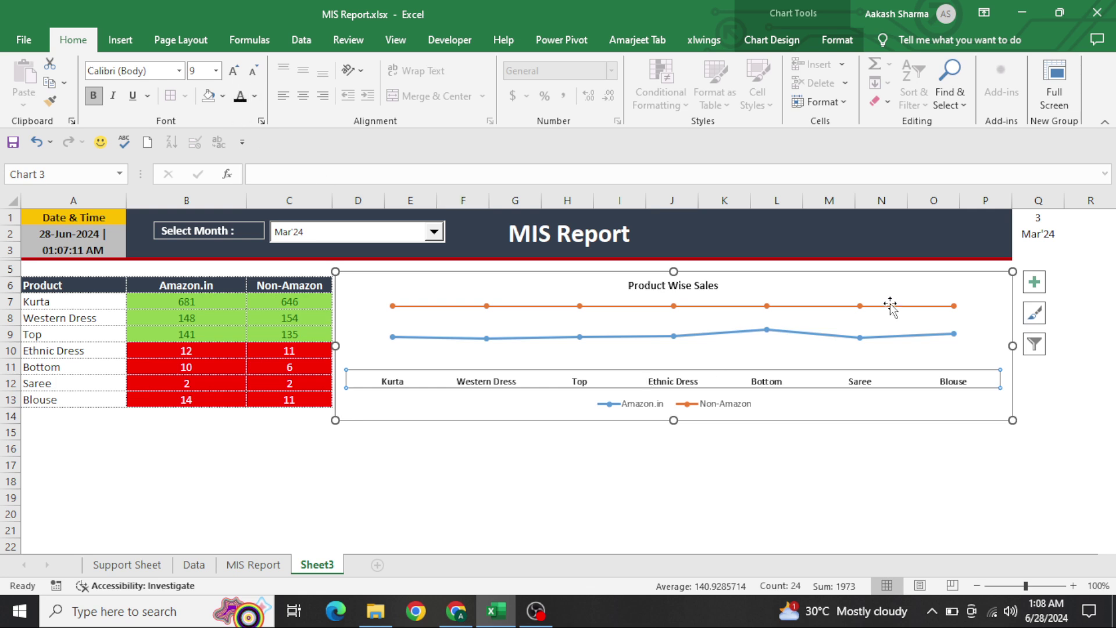
click(1040, 285)
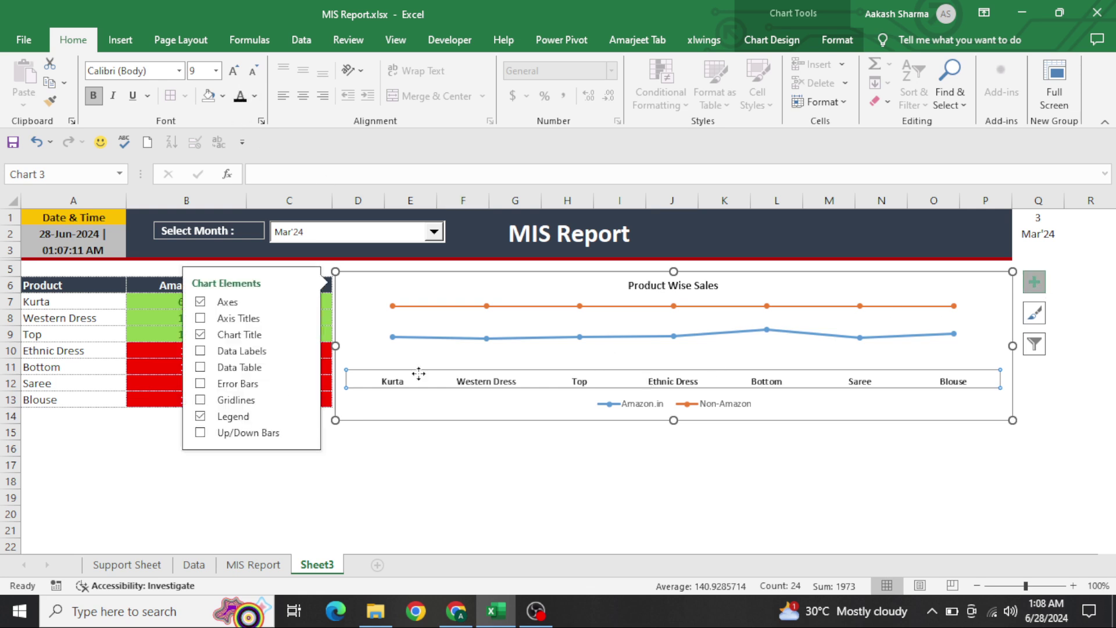
click(201, 352)
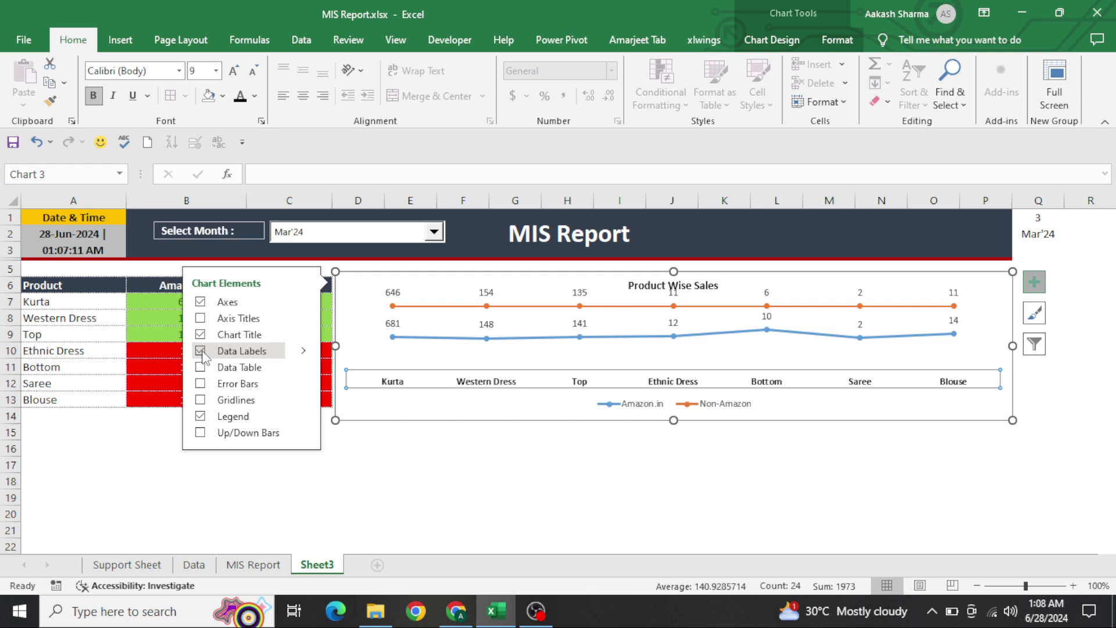
click(304, 351)
click(362, 433)
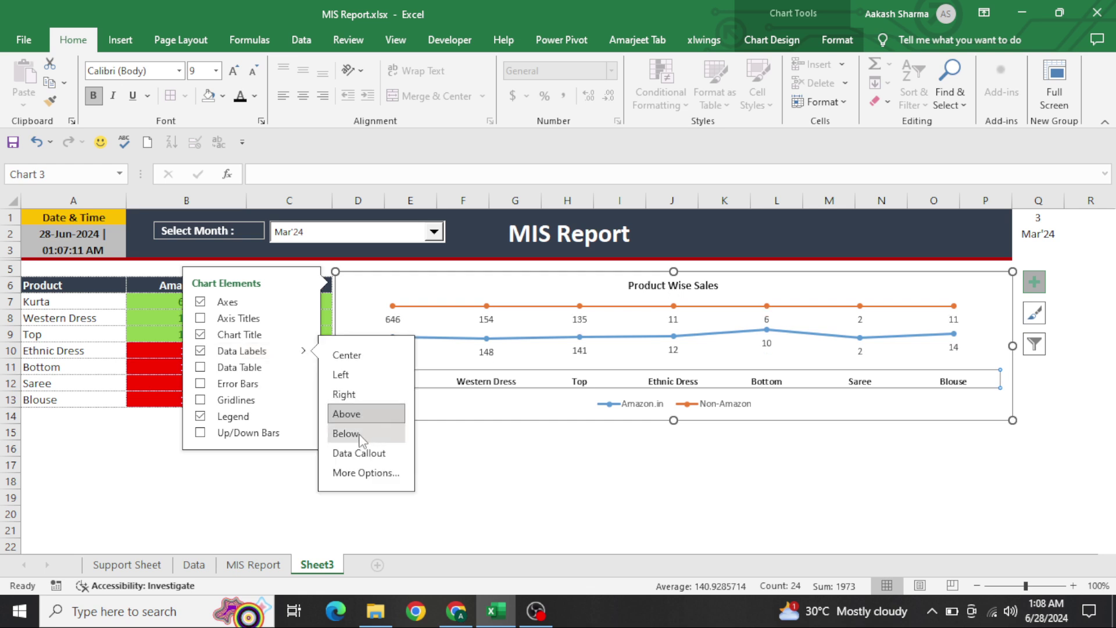
- Format the data labels of both the Amazon.in and Non-Amazon series as bold with a black font
click(575, 356)
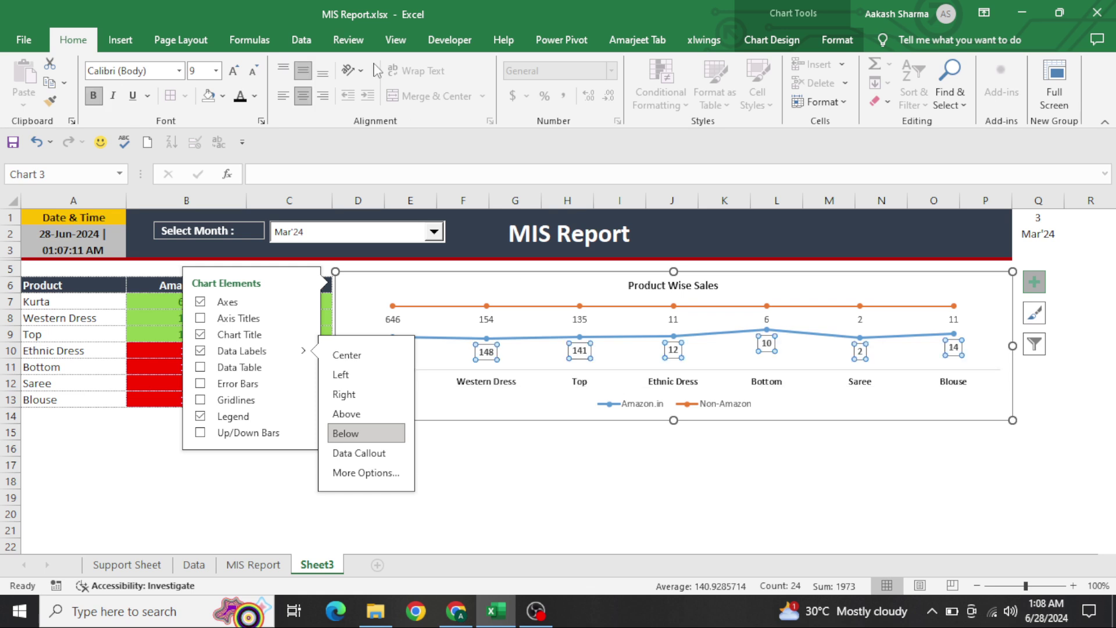
click(581, 325)
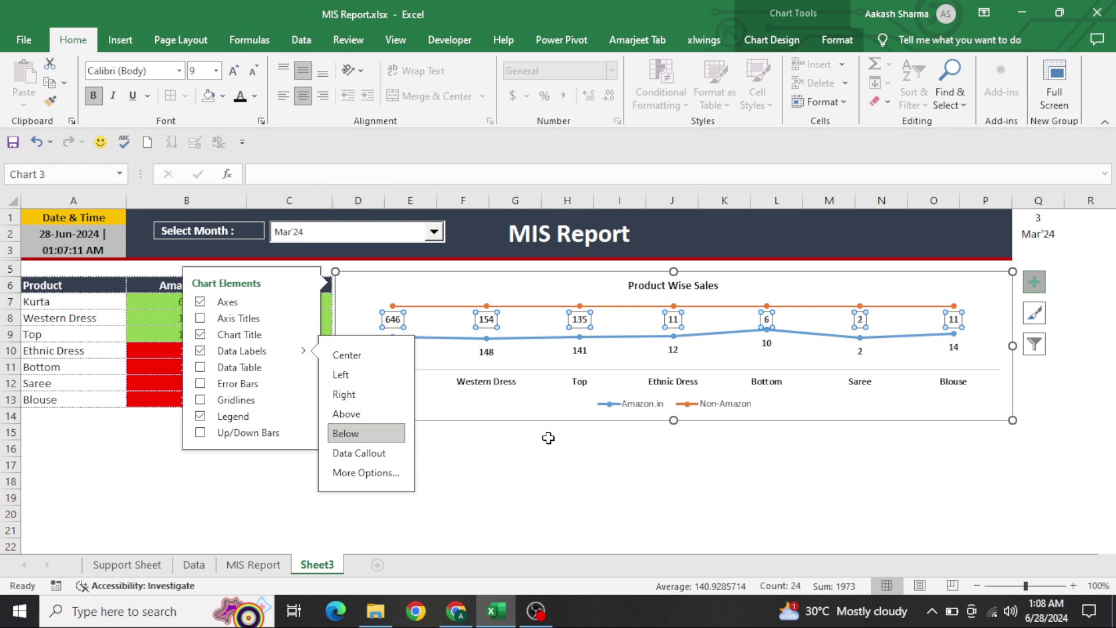
click(575, 473)
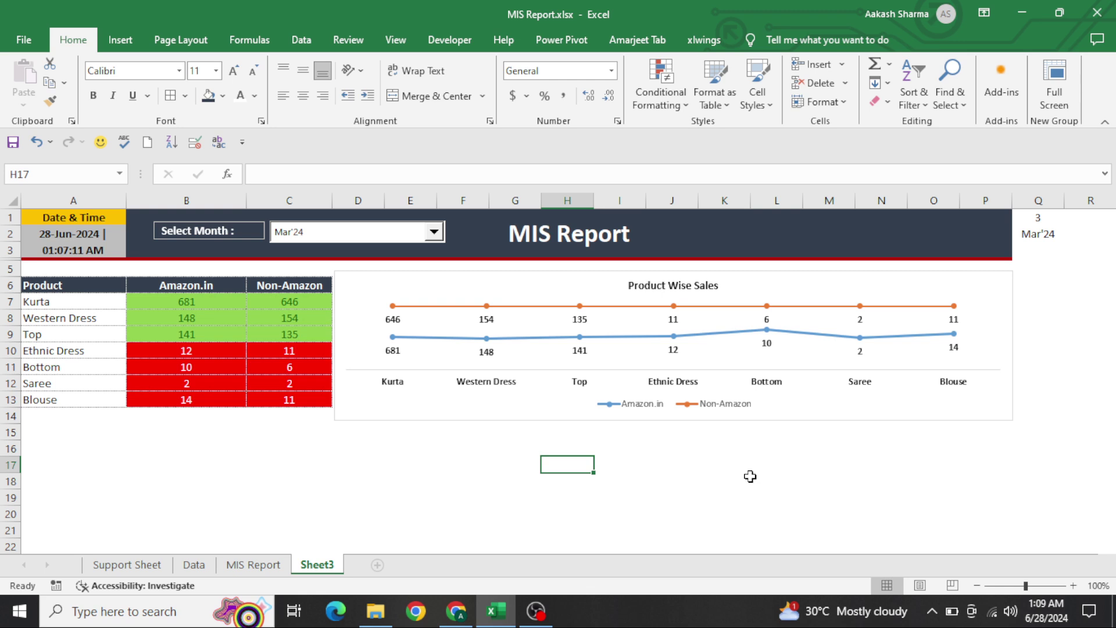
- Test the month drop-down by selecting Aug'24, Dec'24, Jan'24 and Sep'24 in turn
click(374, 233)
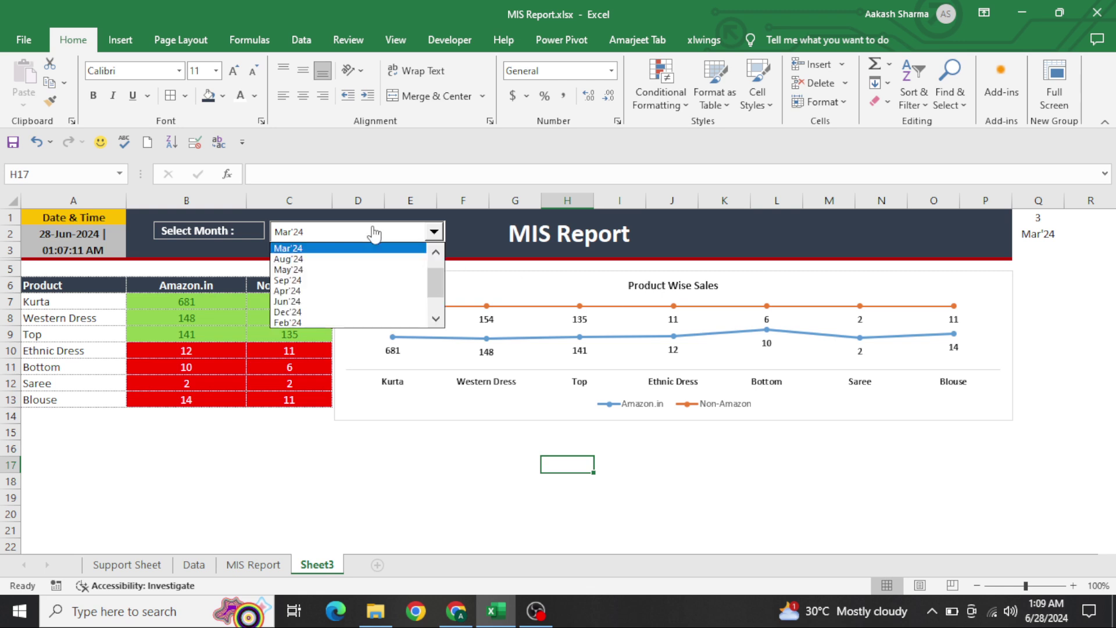
click(327, 261)
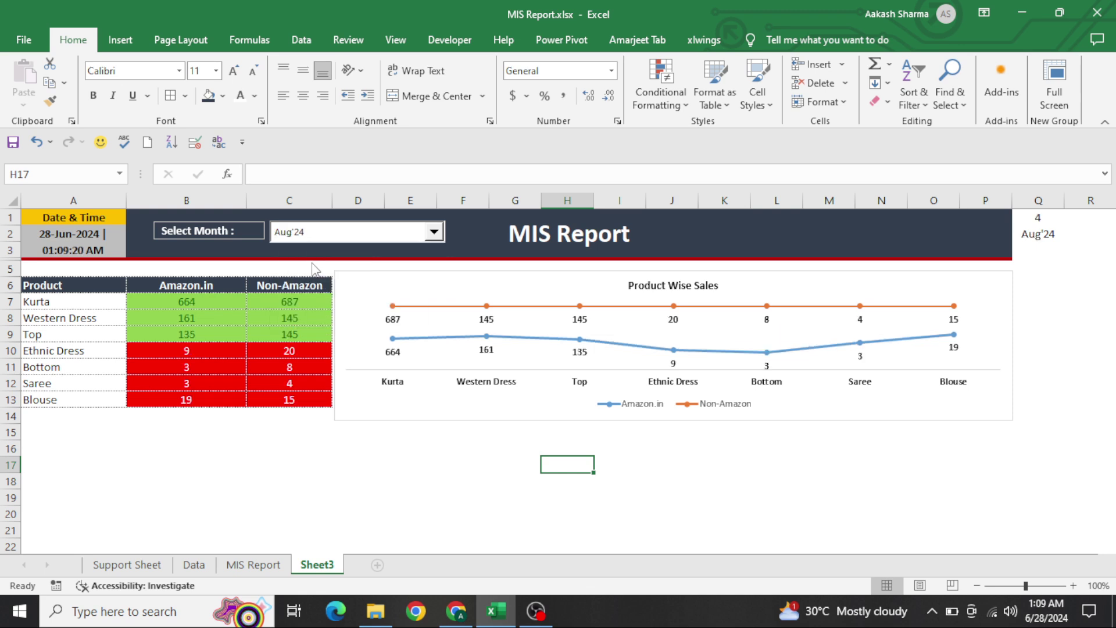
click(300, 233)
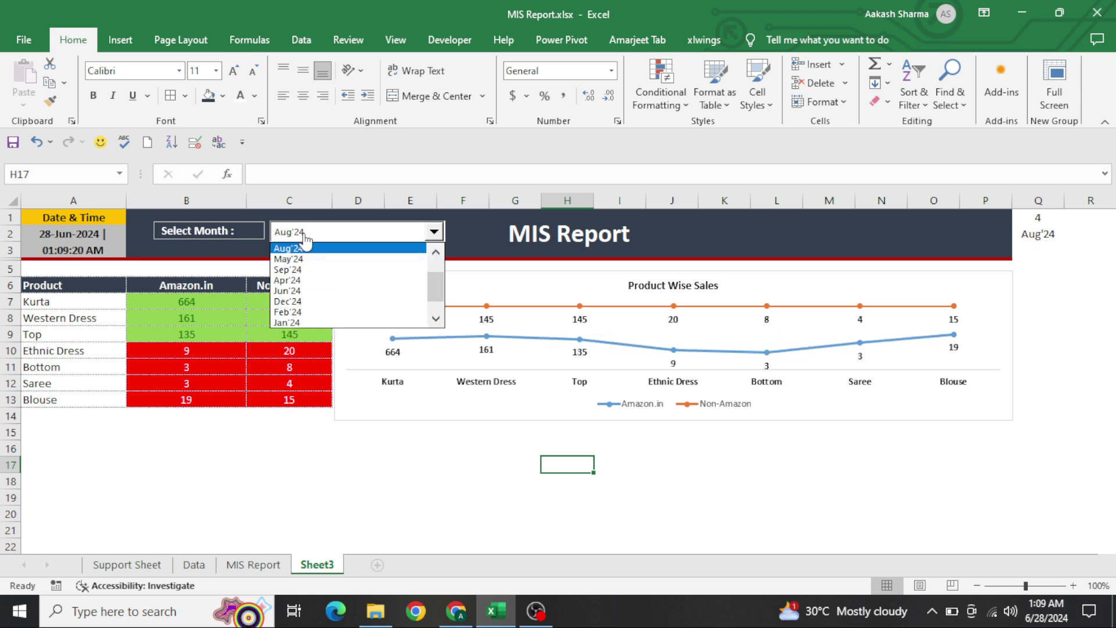
click(310, 303)
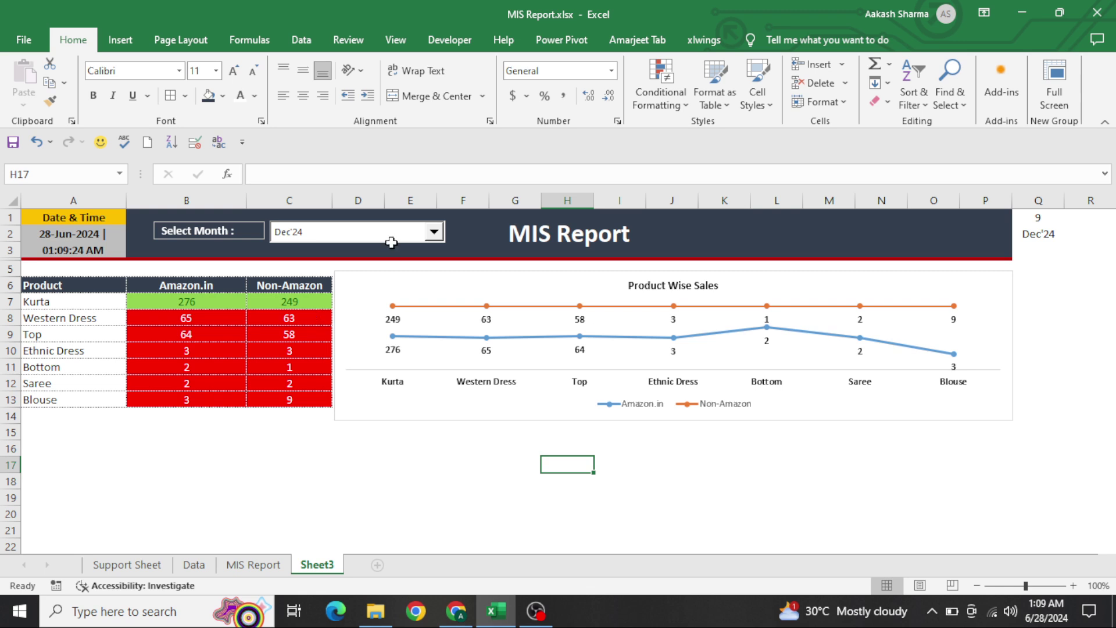
click(340, 243)
click(309, 299)
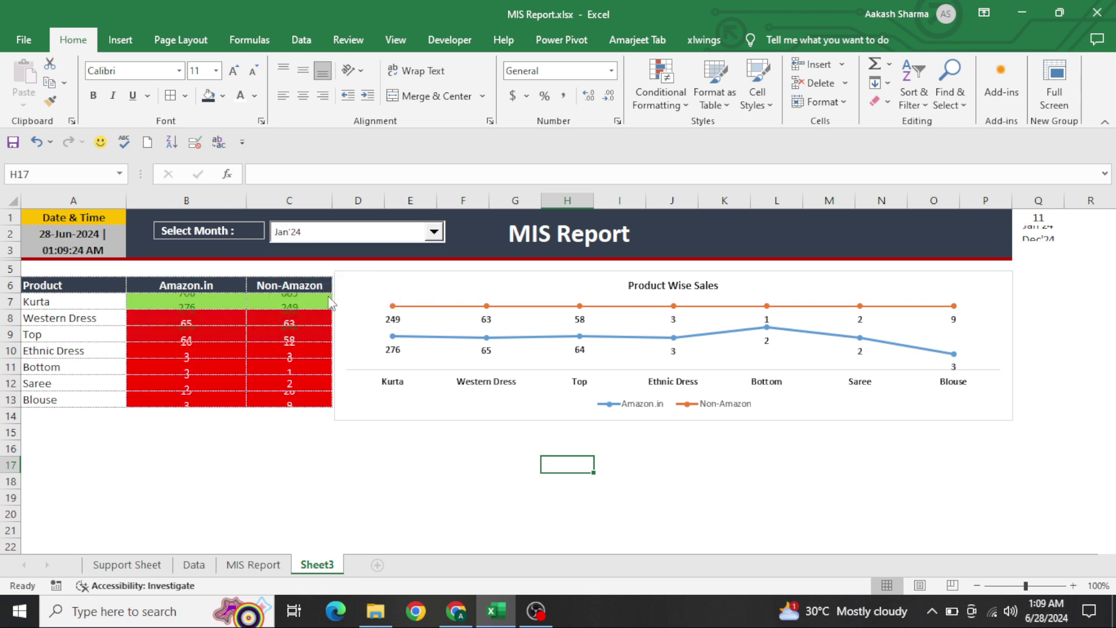
click(382, 232)
click(322, 268)
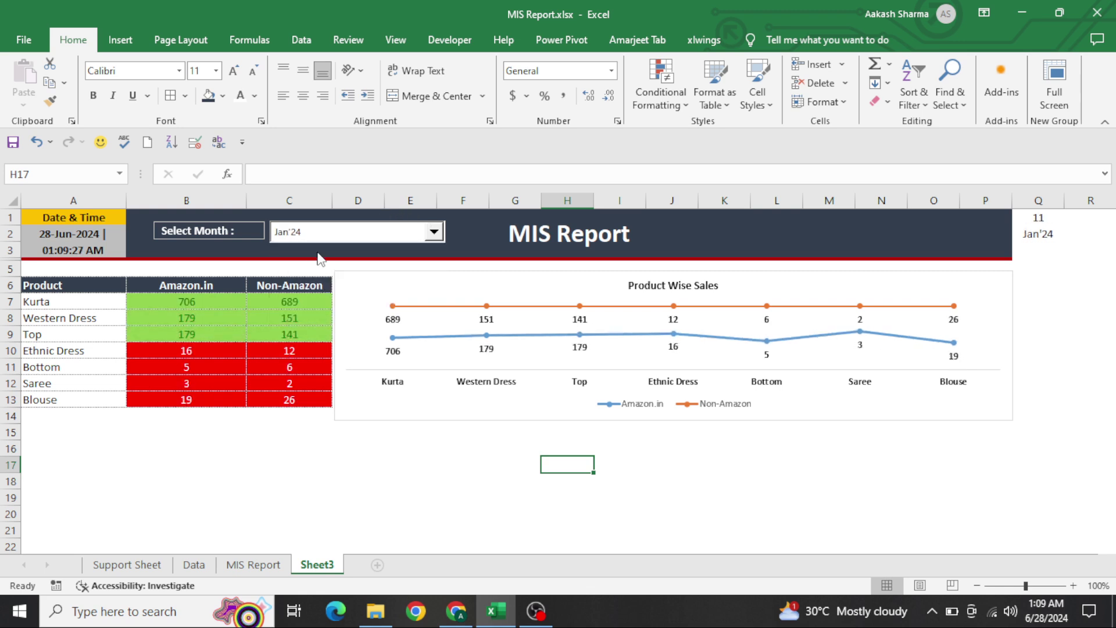
- Copy the location names from J2:J15 on the Support Sheet, leaving out the header
click(240, 388)
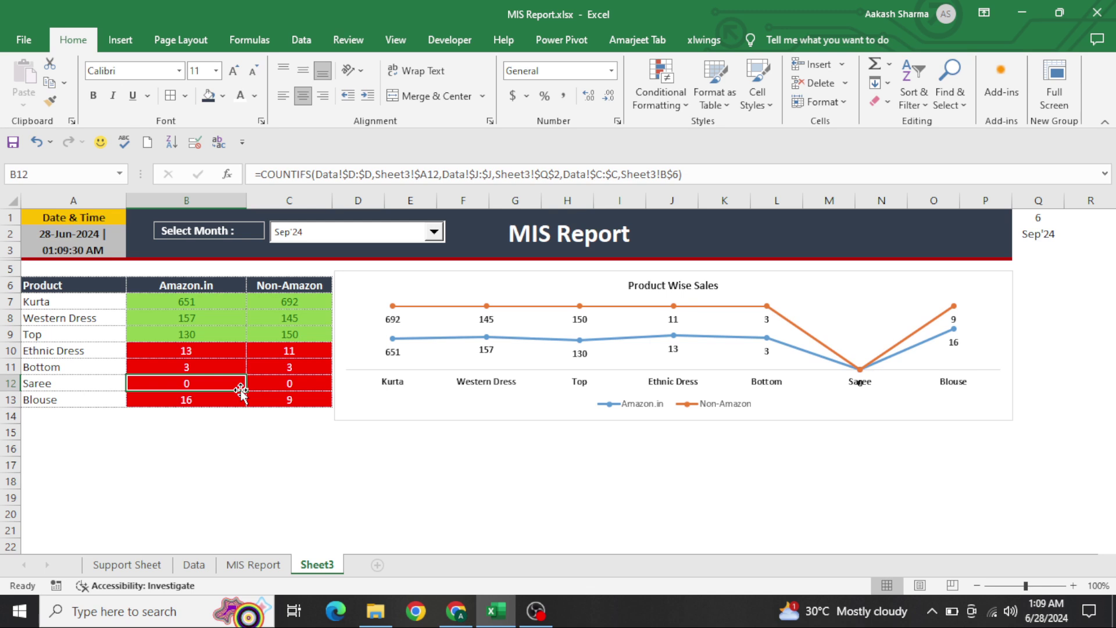
key(ctrl+Page_Up)
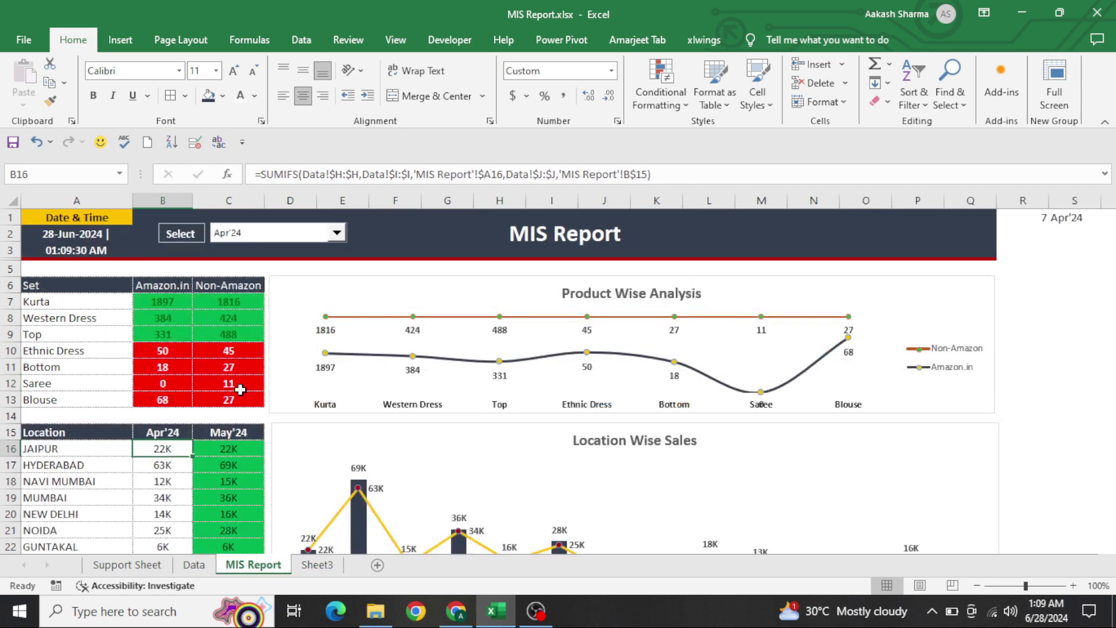
key(ctrl+Page_Up)
key(ctrl+Right)
key(ctrl+shift+Down)
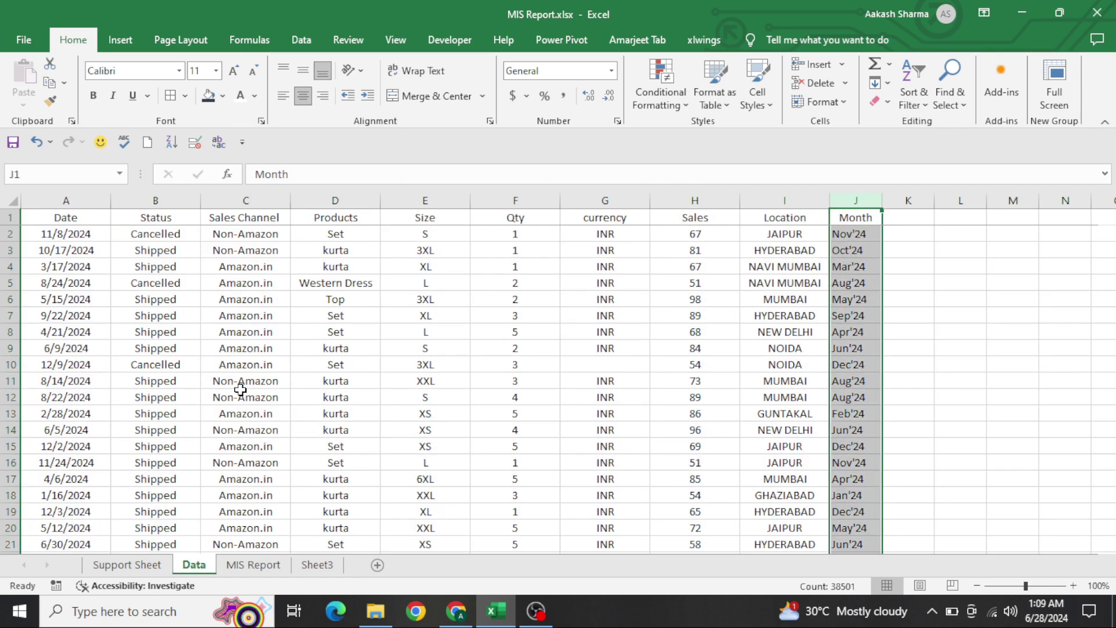
key(Left)
key(ctrl+shift+Down)
key(ctrl+Page_Up)
key(Up)
key(ctrl+Right)
key(Down)
key(ctrl+shift+Down)
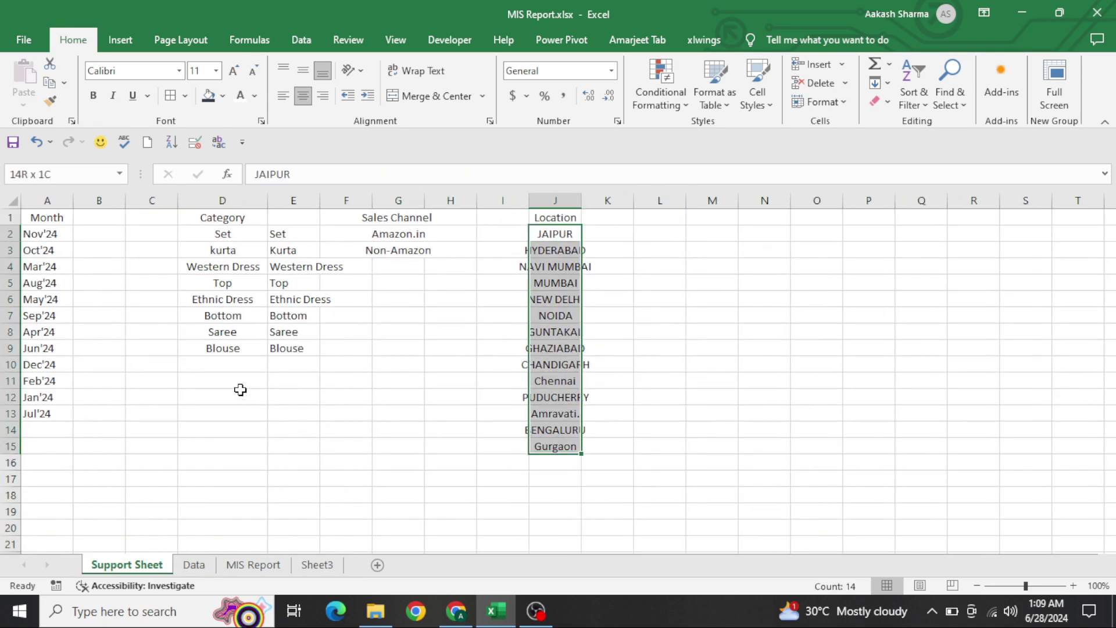
key(ctrl+c)
- Paste the copied location list into Sheet3 starting at cell A16, below the product table
key(ctrl+Page_Down)
key(ctrl+Page_Down)
key(ctrl+Page_Down)
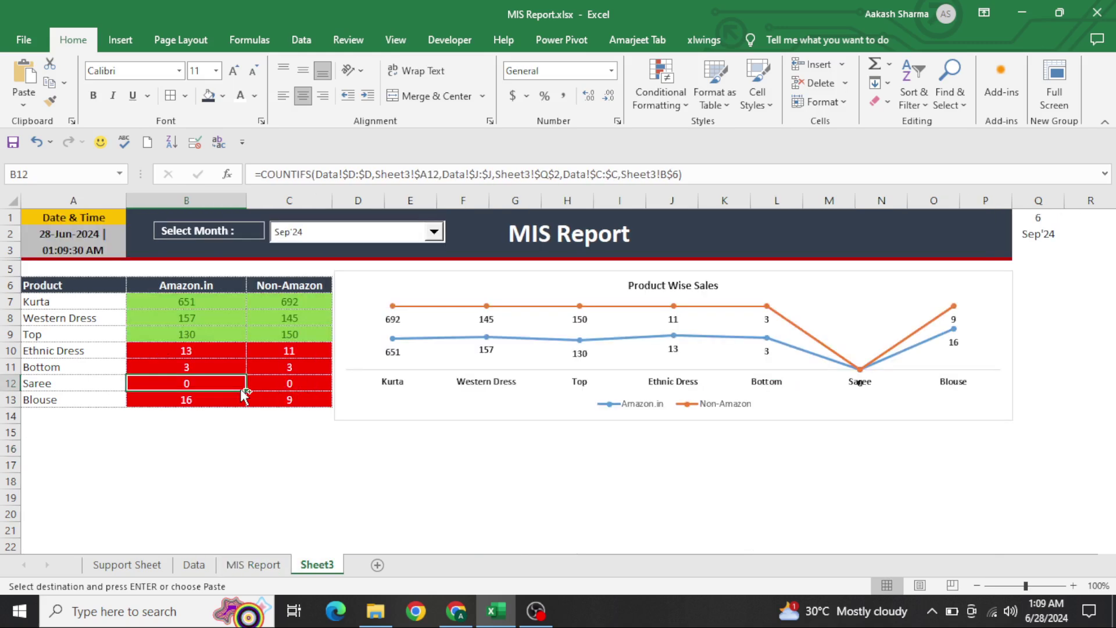
key(Down)
key(Left)
key(Down)
key(Down)
key(Down)
key(ctrl+v)
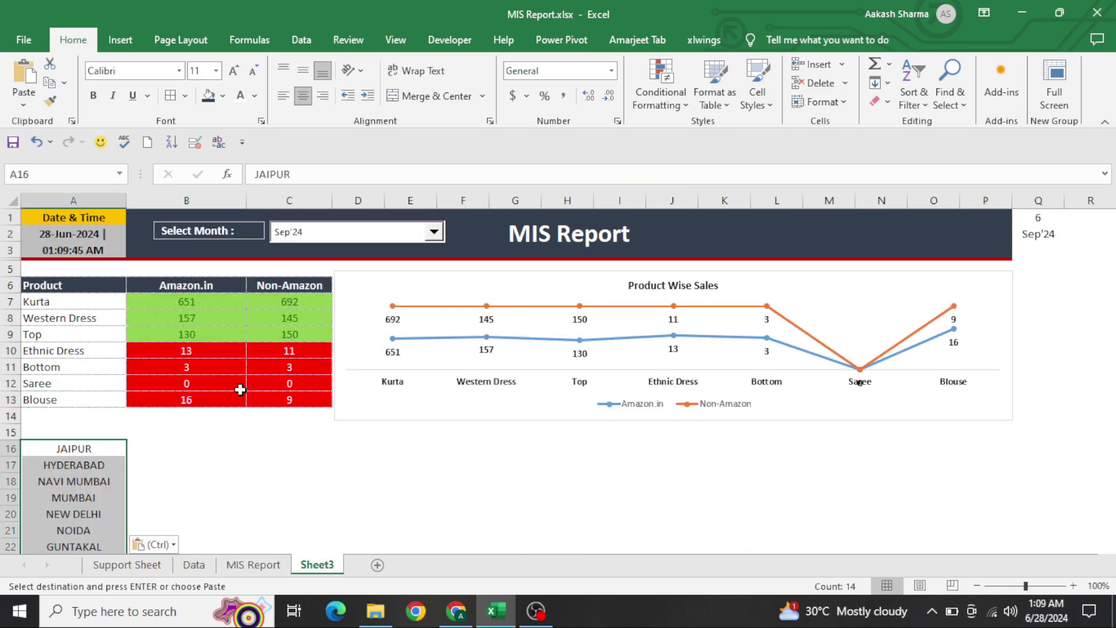
- Shorten the Product Wise Sales chart so its lower edge lines up with the end of row 13
click(532, 414)
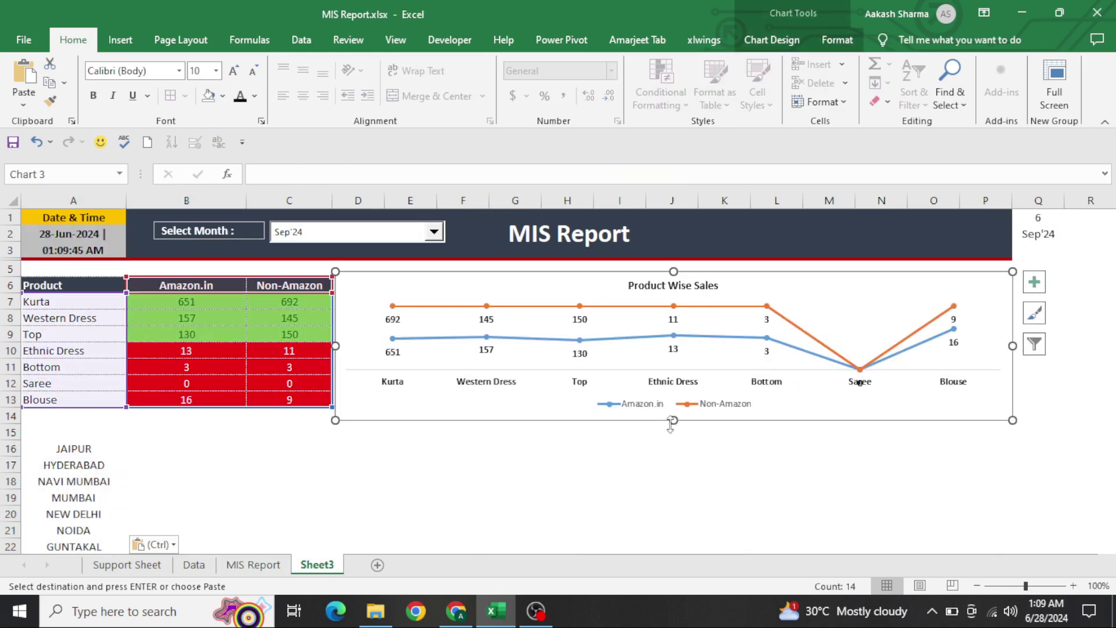
drag(675, 420, 674, 406)
click(358, 478)
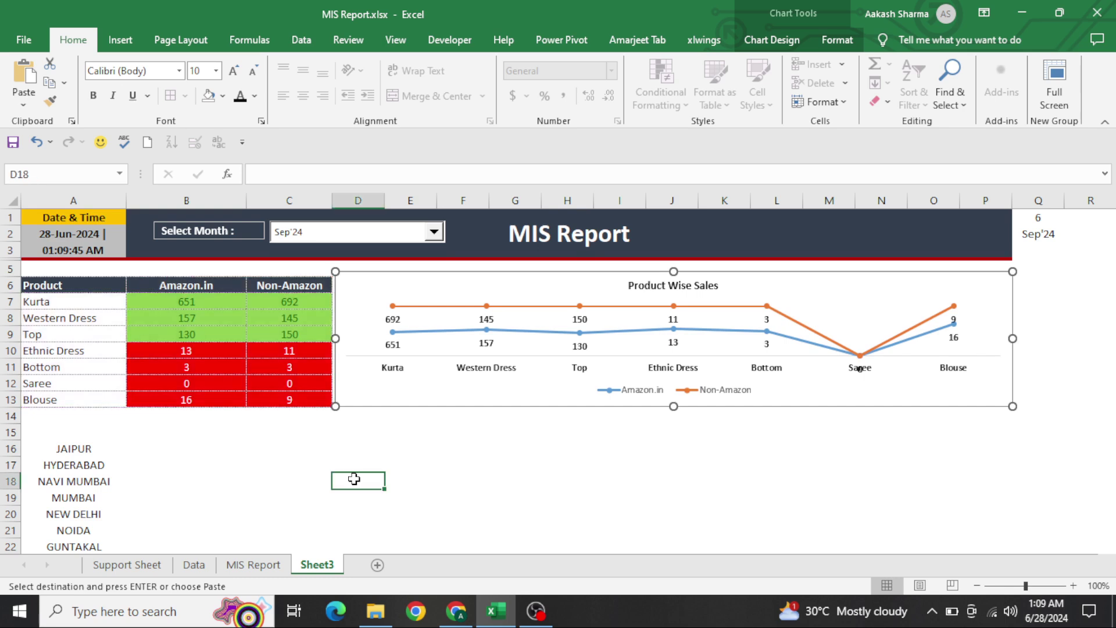
- Left-align the location names in A16:A29
key(Left)
key(Left)
key(Left)
key(Up)
key(Up)
key(ctrl+shift+Down)
key(alt+h)
key(a)
key(l)
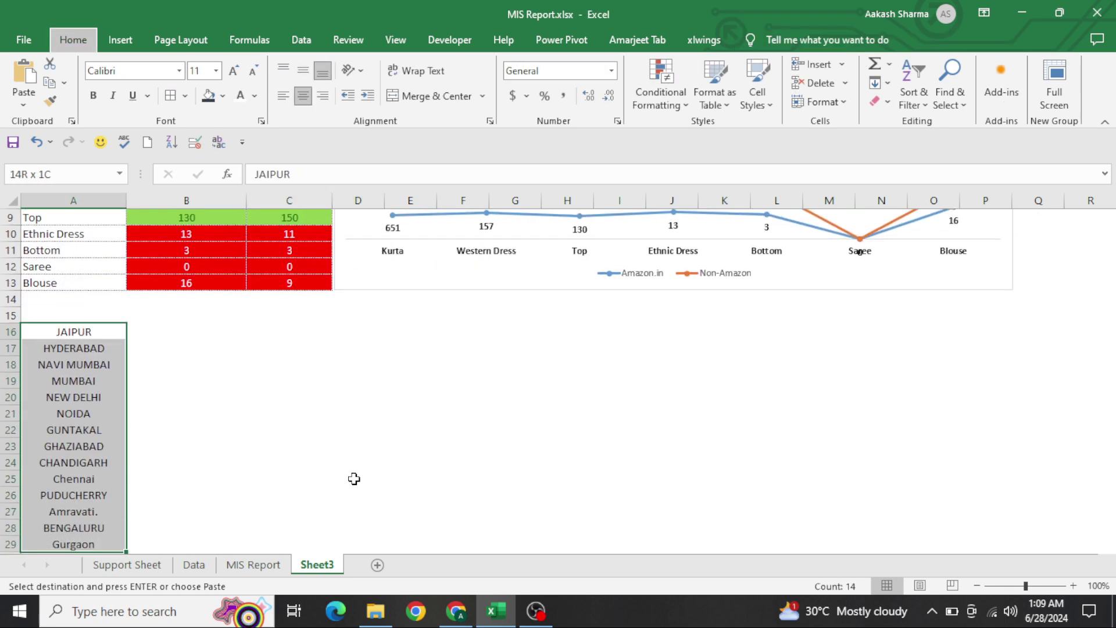
- Link cell B16 to the selected month with the formula =Q2
key(ctrl+shift+Up)
key(Right)
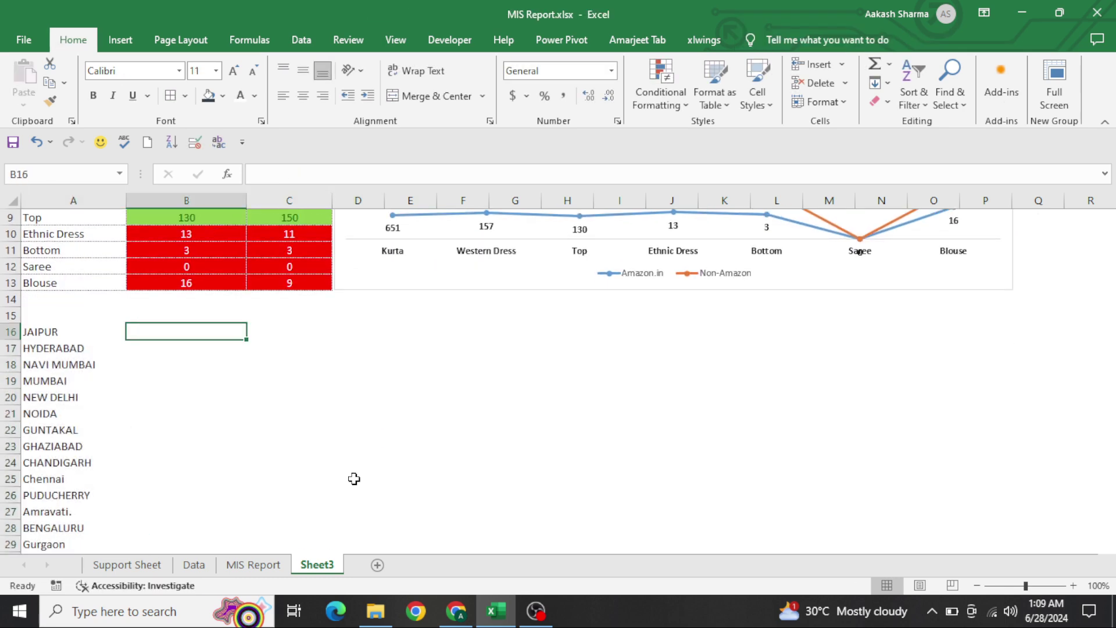
text(=)
key(Up)
key(Up)
key(Up)
key(Up)
key(Up)
key(Up)
key(Up)
key(Up)
key(Up)
key(Up)
key(Up)
key(Up)
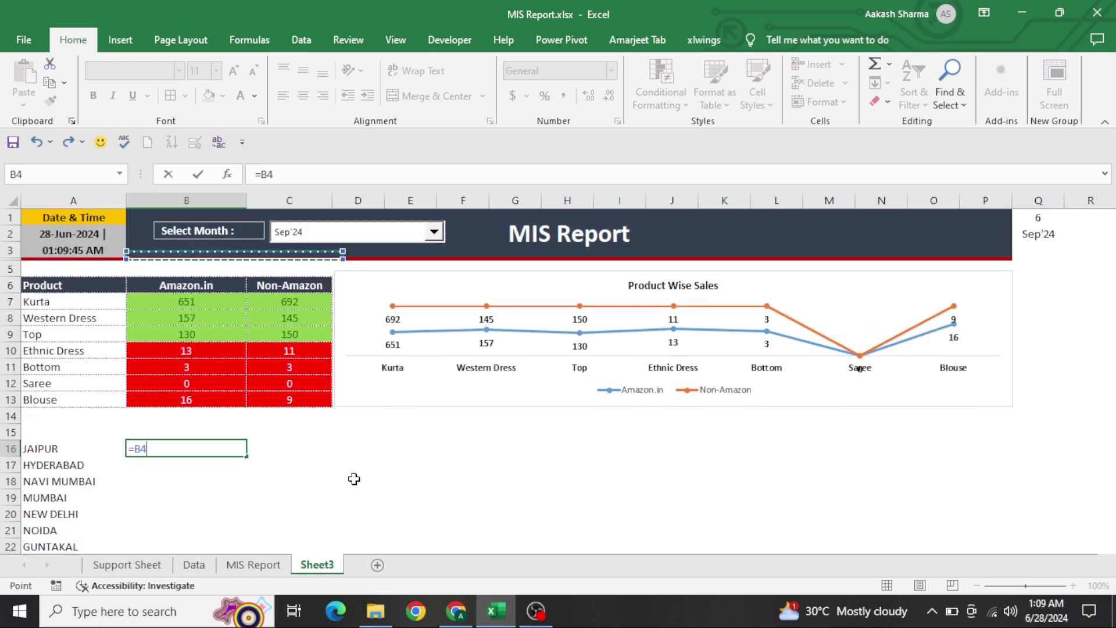
key(Right)
key(Right)
key(Right)
key(Right)
key(Right)
key(Right)
key(Right)
key(Right)
key(Right)
key(Right)
key(Right)
key(Right)
key(Right)
key(Right)
key(Right)
key(Right)
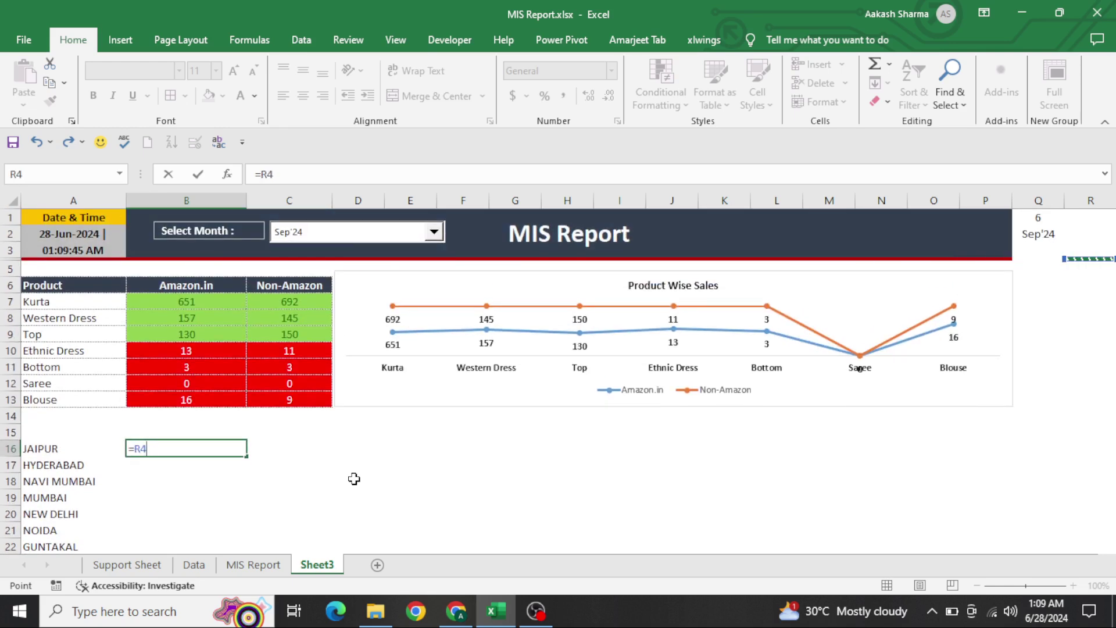
key(Up)
key(Up)
key(Left)
key(Return)
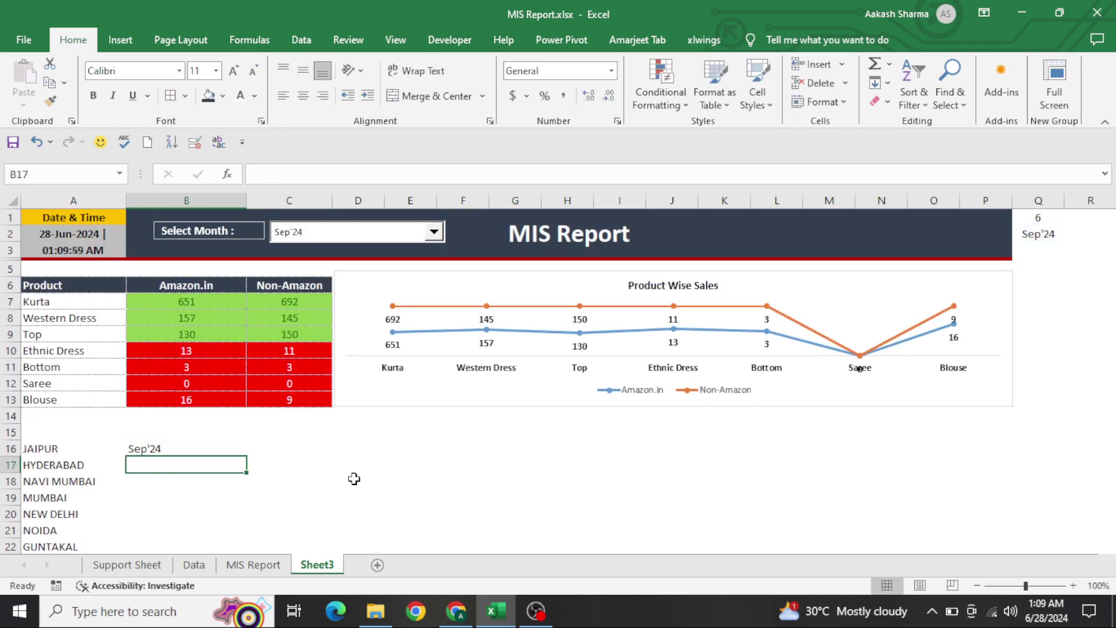
- Center the linked month horizontally in cell B16
key(Up)
key(alt+h)
key(a)
key(c)
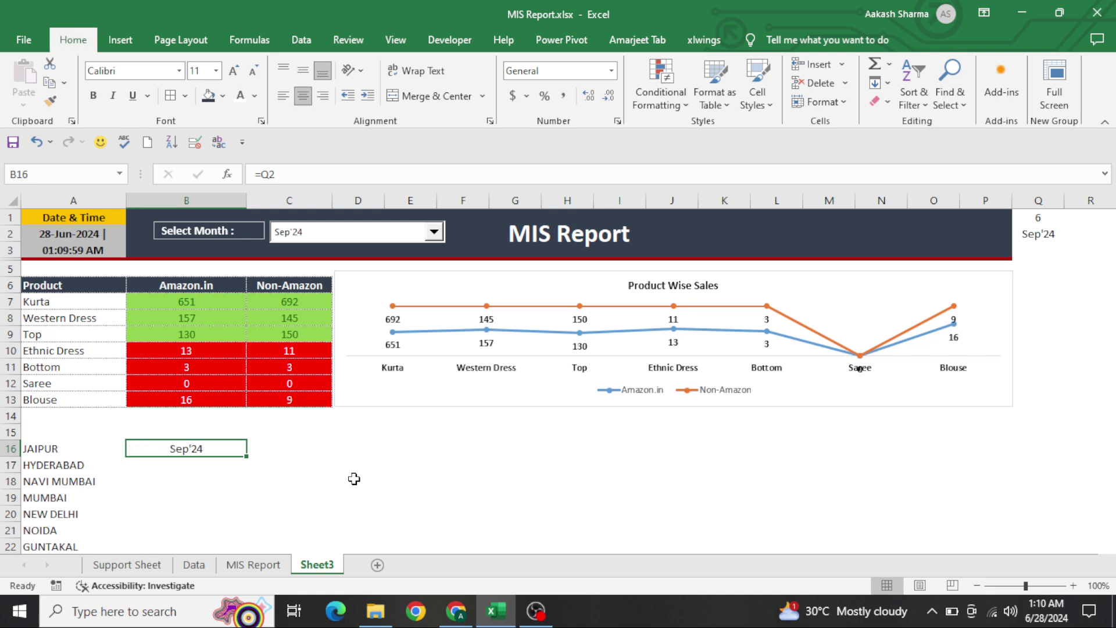
- Enter =LEFT(B16,3) in cell C16 to extract the month's three-letter abbreviation
key(Right)
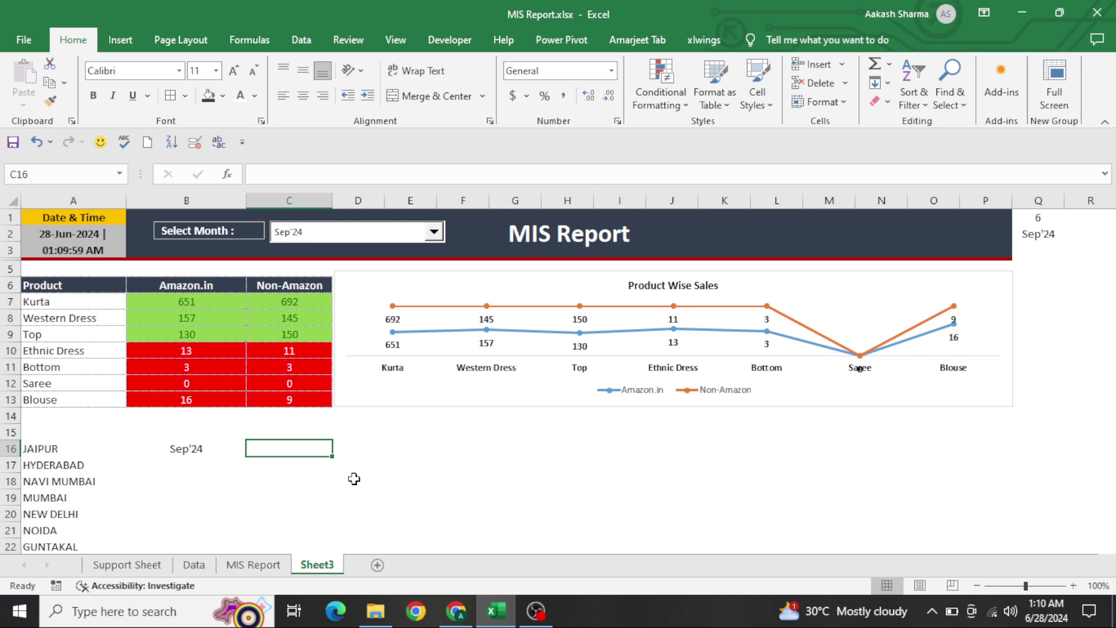
text(=le)
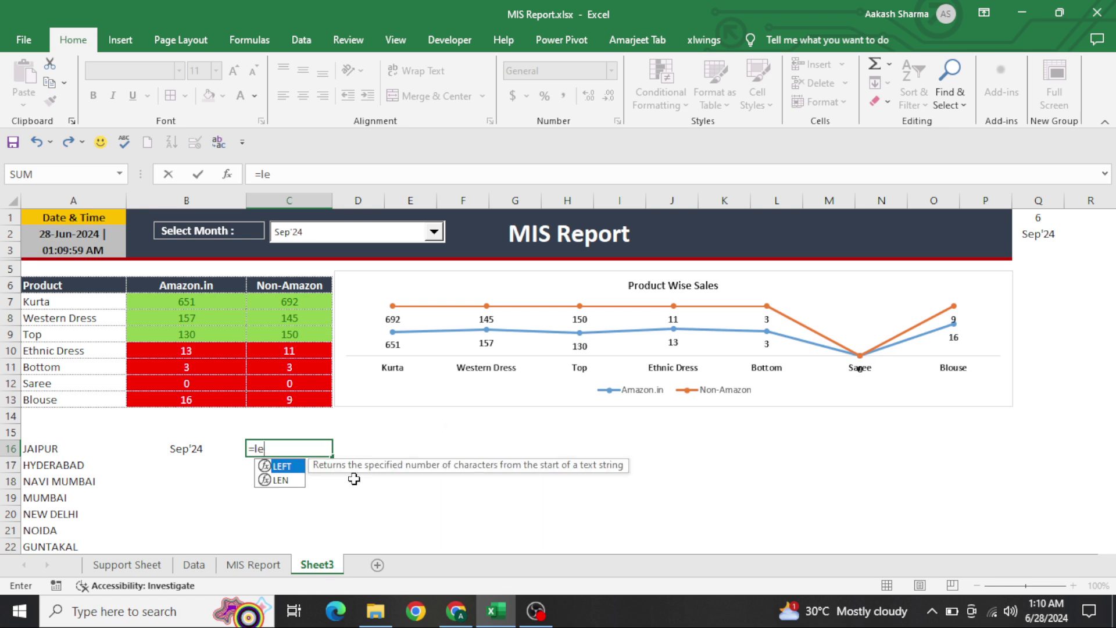
key(Tab)
text(B16,3))
key(ctrl+Return)
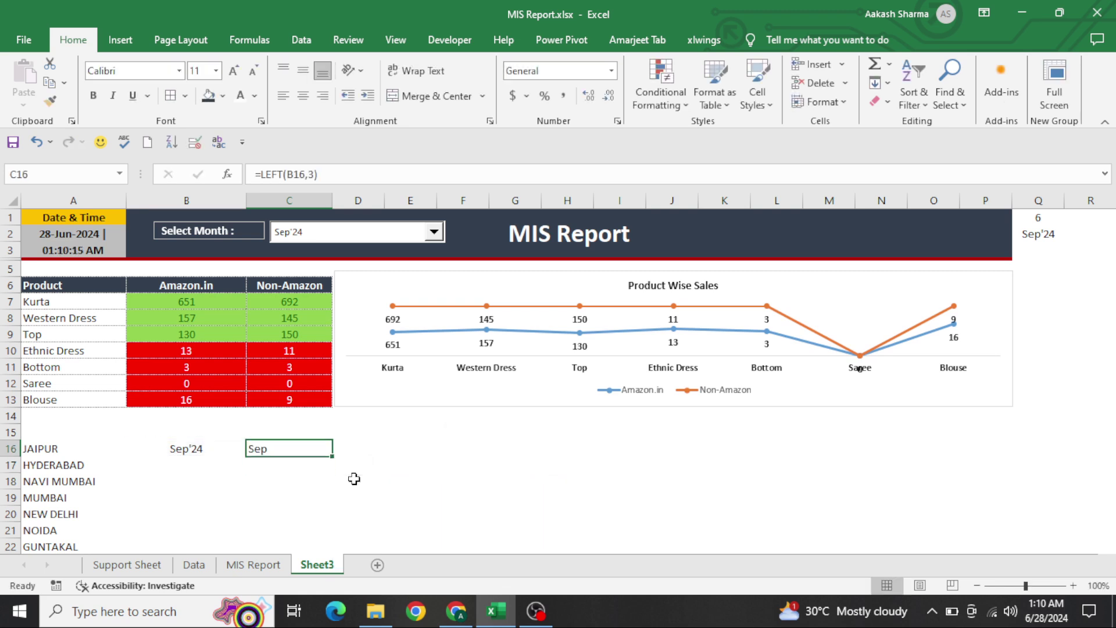
- Wrap the text extraction in C16 in MONTH so the formula reads =MONTH(LEFT(B16,3)&1)
key(F2)
key(Home)
key(Right)
key(Right)
key(Right)
key(Left)
key(Left)
text(mon)
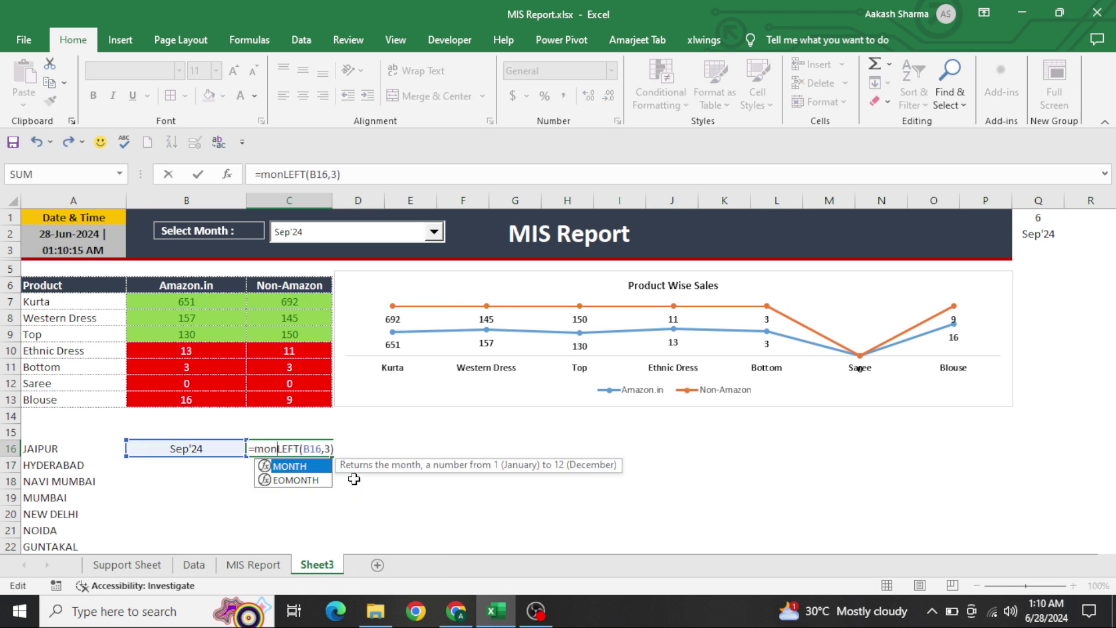
key(Tab)
key(End)
text(&1)
key(Return)
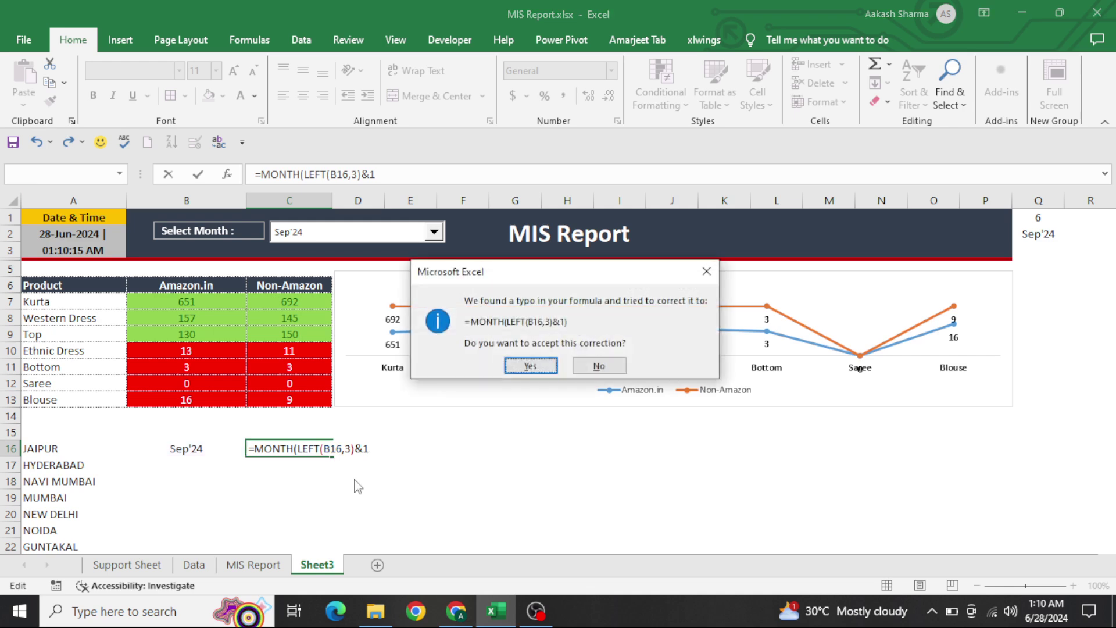
key(Return)
- Add 1 to the month number formula in C16, giving =MONTH(LEFT(B16,3)&1)+1
key(F2)
text(+1)
key(ctrl+Return)
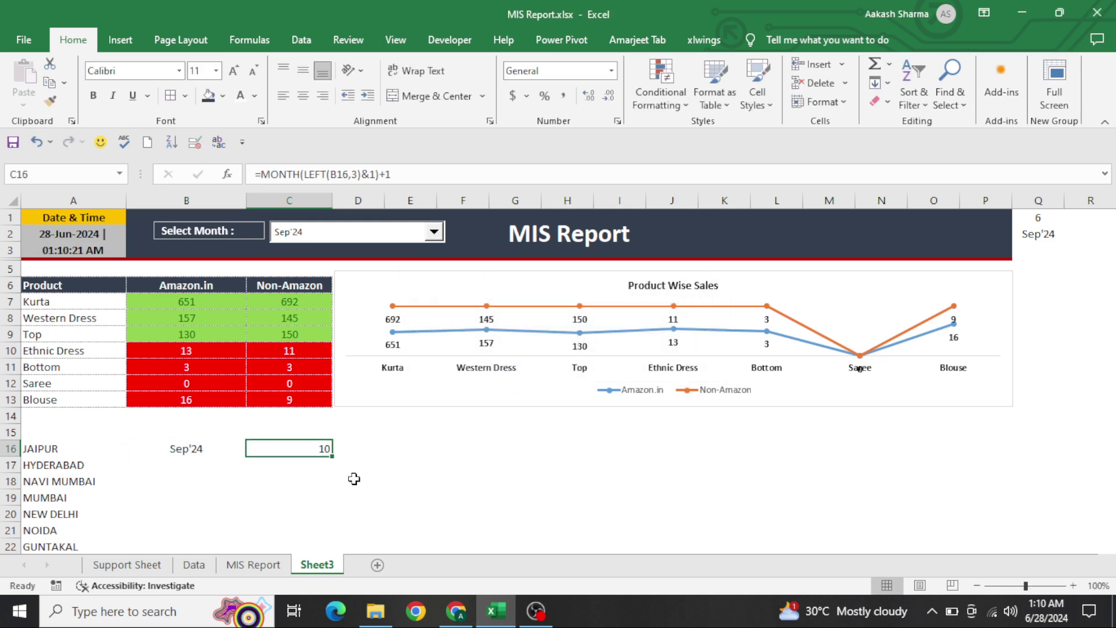
key(F2)
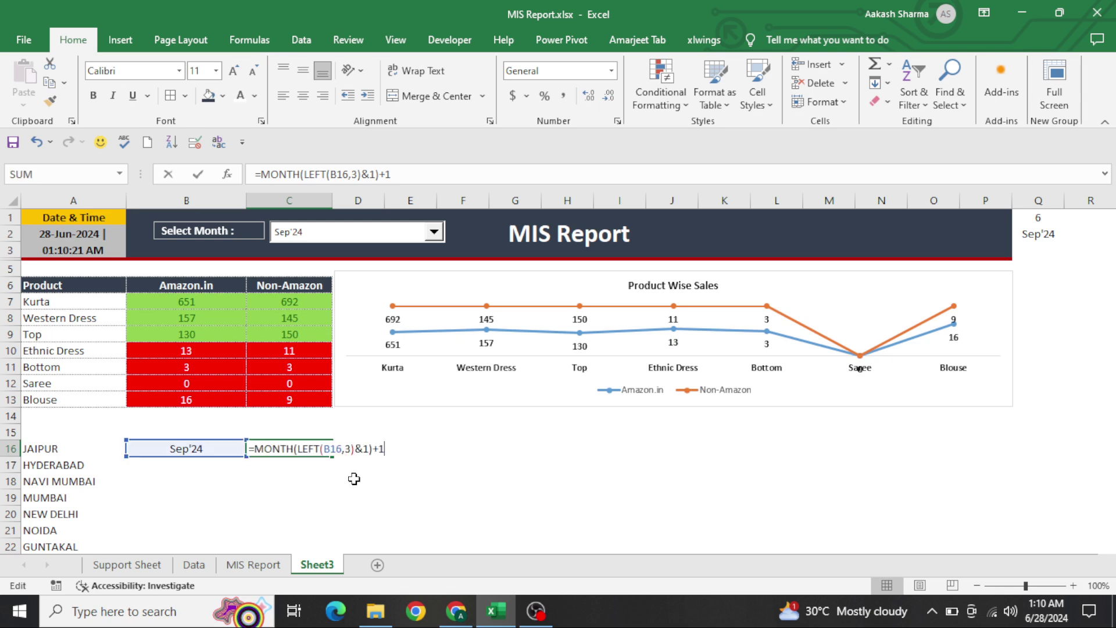
key(Home)
key(Right)
text(DATE()
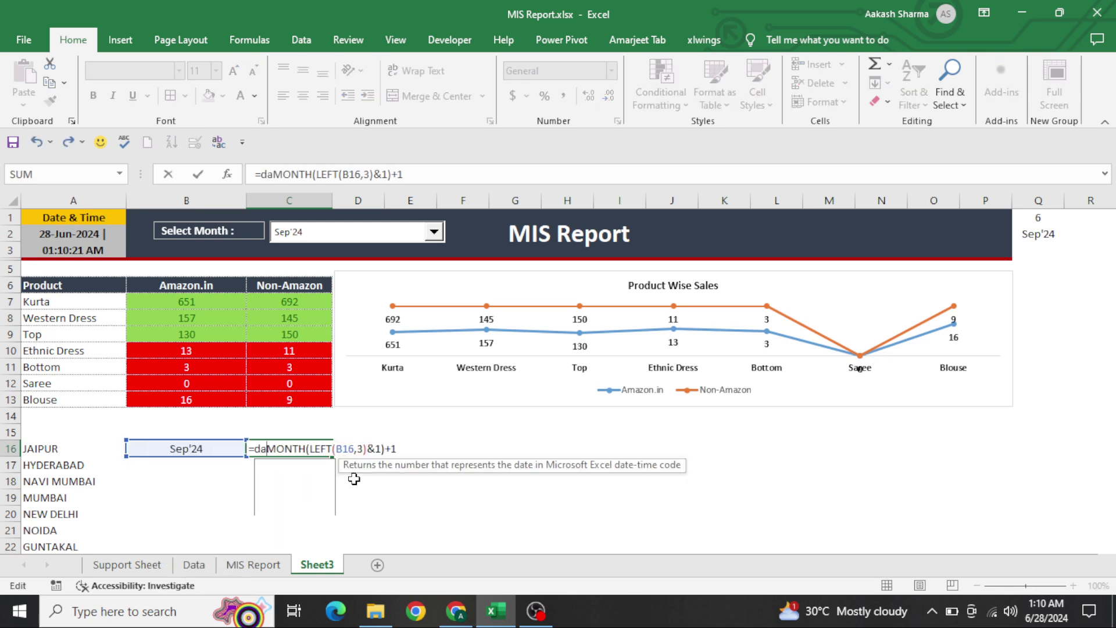
text(RIGHT()
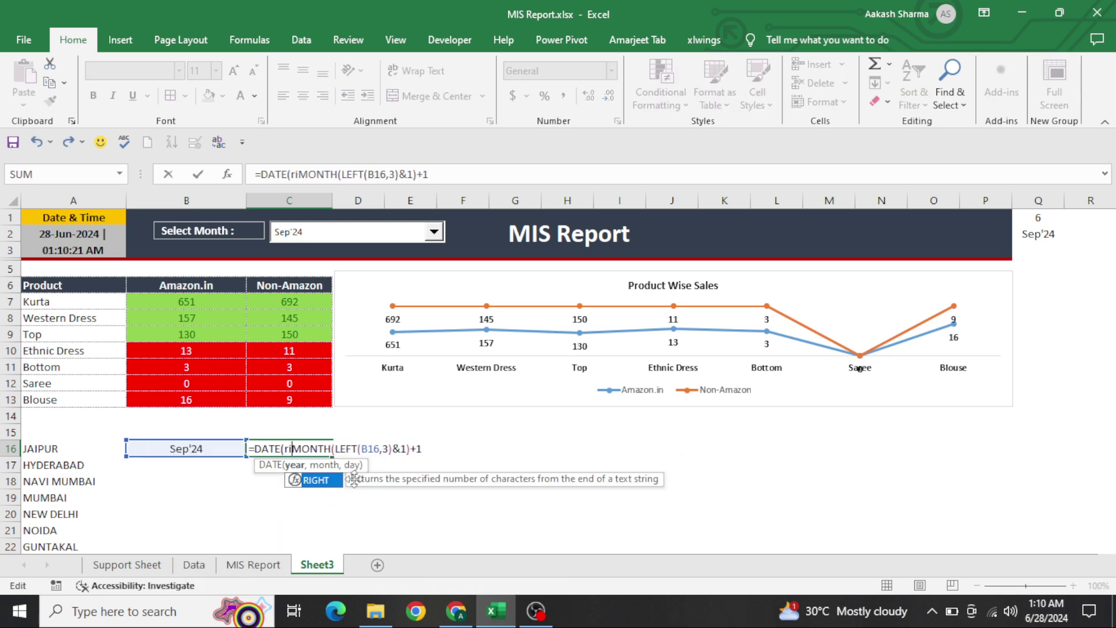
key(Escape)
- Enter =RIGHT(B16,2) in helper cell D16 to extract the two-digit year
key(Right)
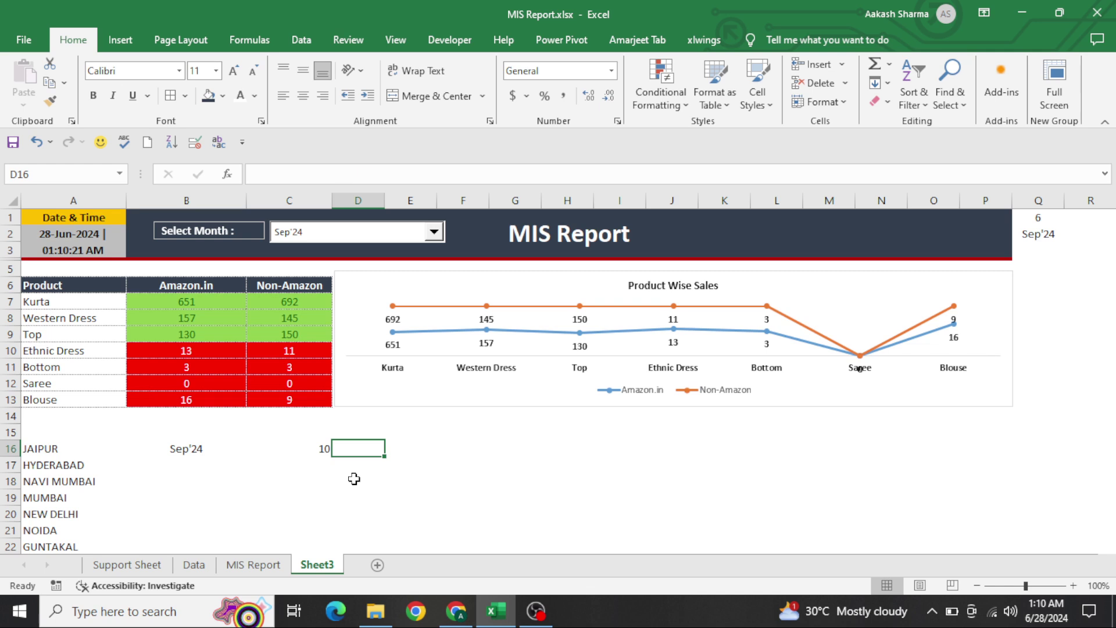
text(=RIGHT()
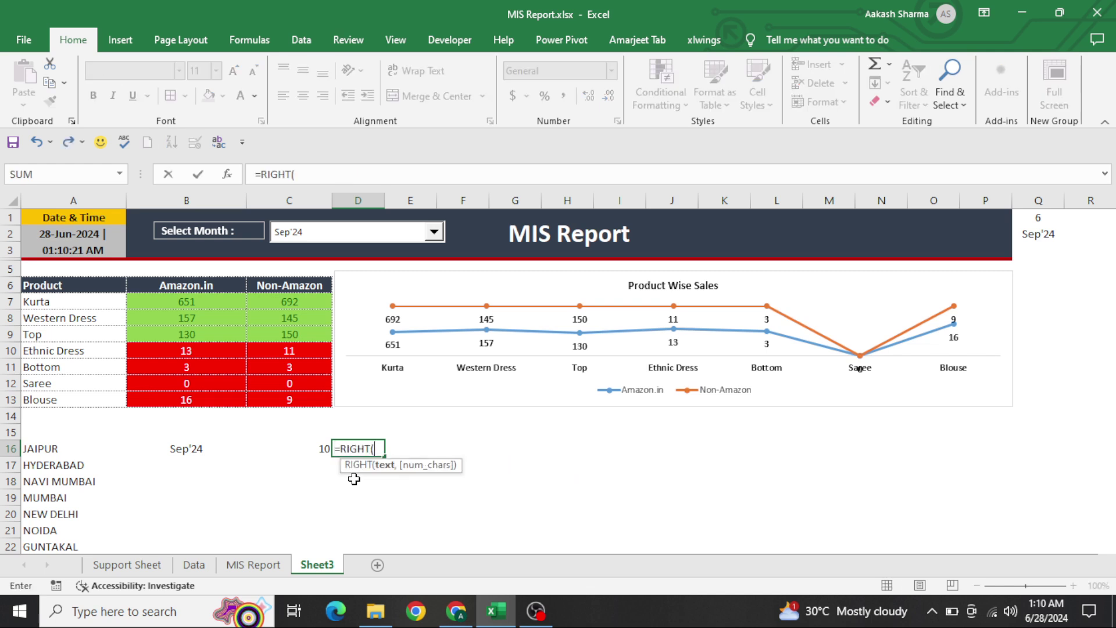
key(Left)
key(Left)
key(Left)
key(Right)
text(,2))
key(Return)
key(Up)
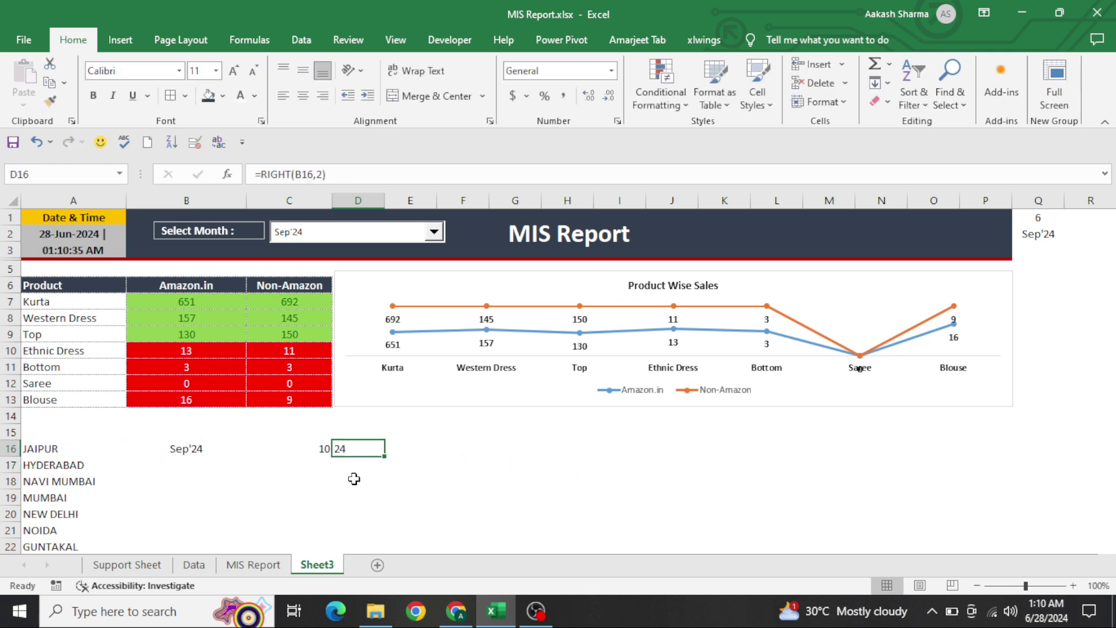
- Prefix the year in D16 with 20 so the formula reads ="20"&RIGHT(B16,2)
key(F2)
key(Home)
key(Right)
text("20")
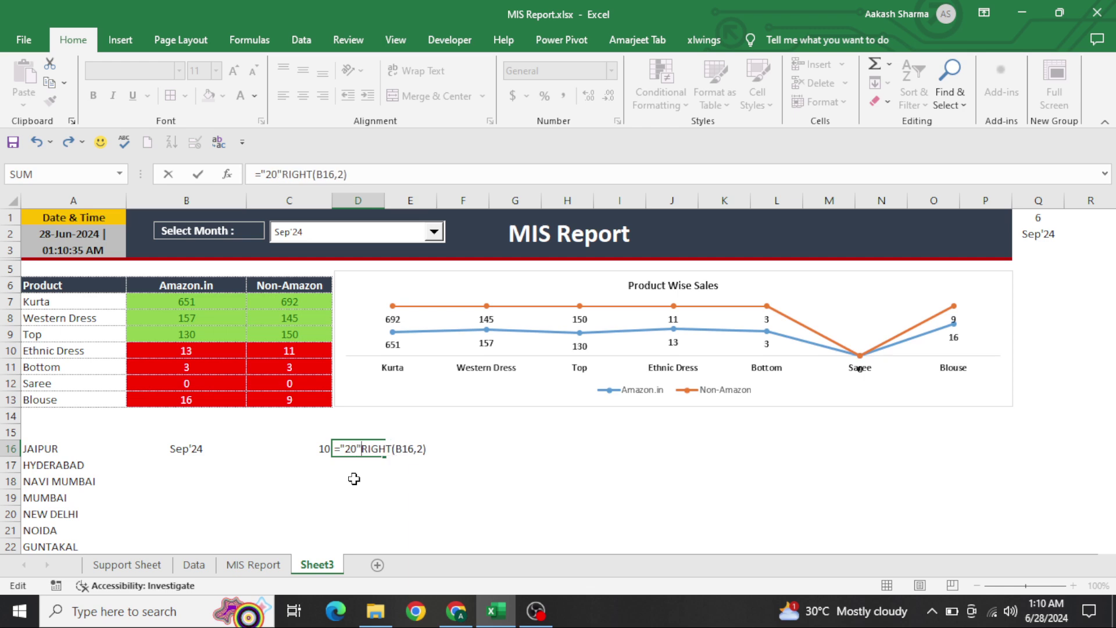
text(&)
key(Return)
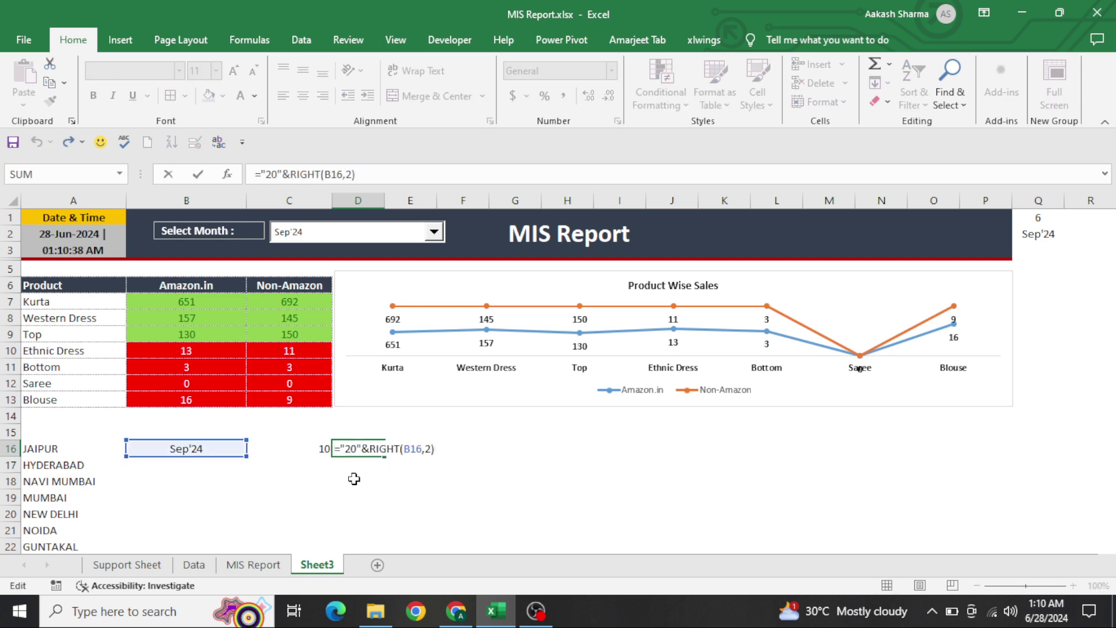
- Convert the year text in D16 to a number with =INT("20"&RIGHT(B16,2))
key(Home)
key(Right)
text(INT()
key(End)
text())
key(ctrl+Return)
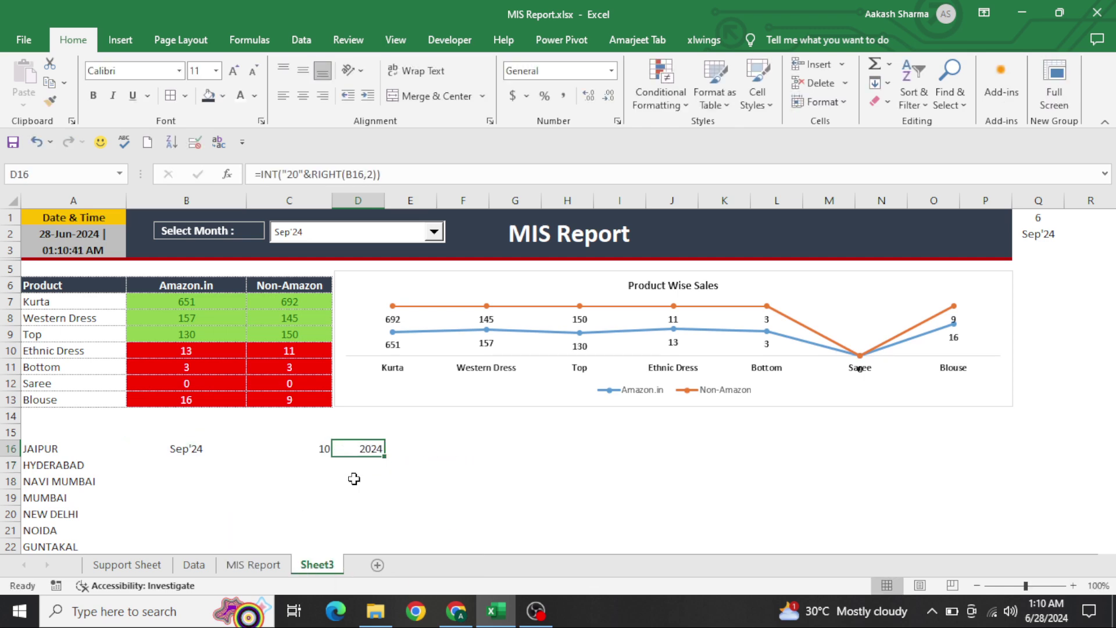
- Reuse D16's year expression in C16 to build =DATE(INT("20"&RIGHT(B16,2)),MONTH(LEFT(B16,3)&1)+1,1)
key(F2)
key(Escape)
key(Left)
key(F2)
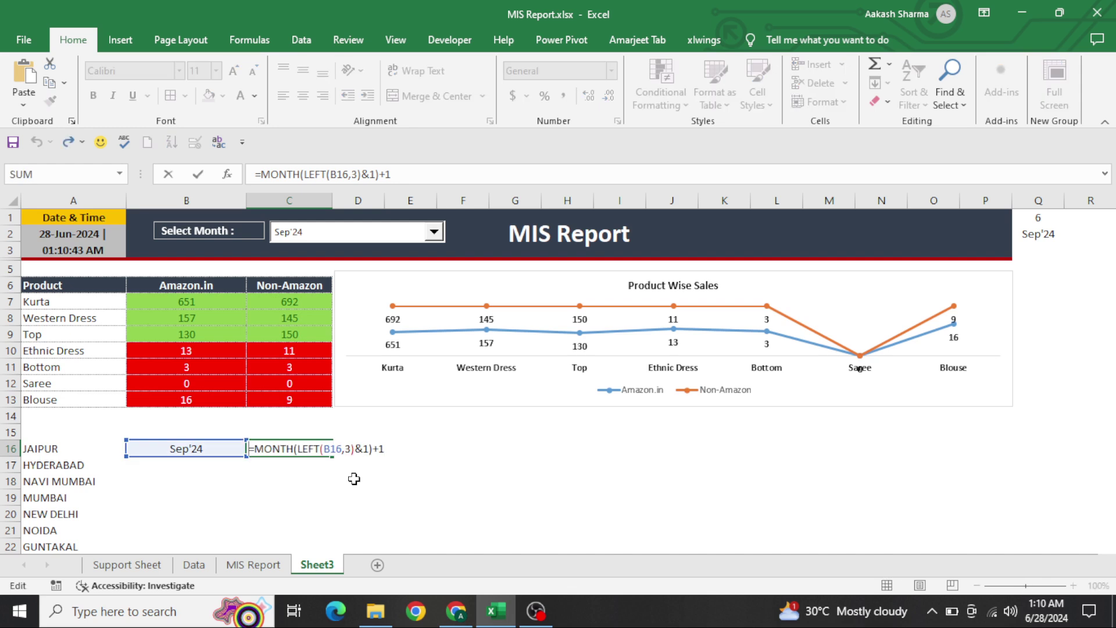
key(Home)
key(Right)
text(date()
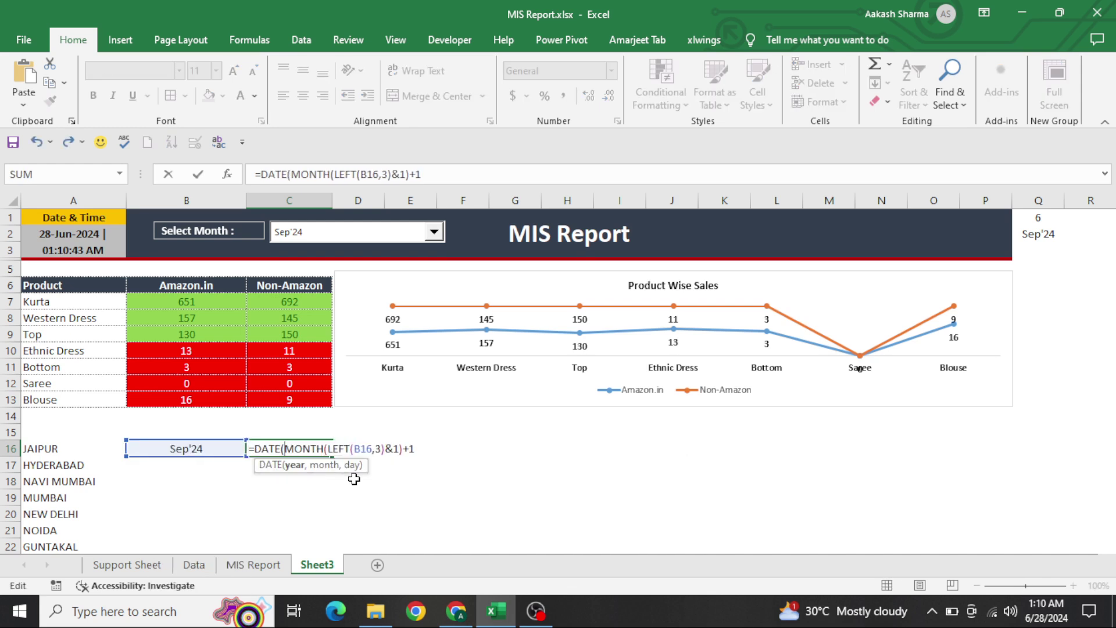
text(INT("20"&RIGHT(B16,2)))
text(,2)
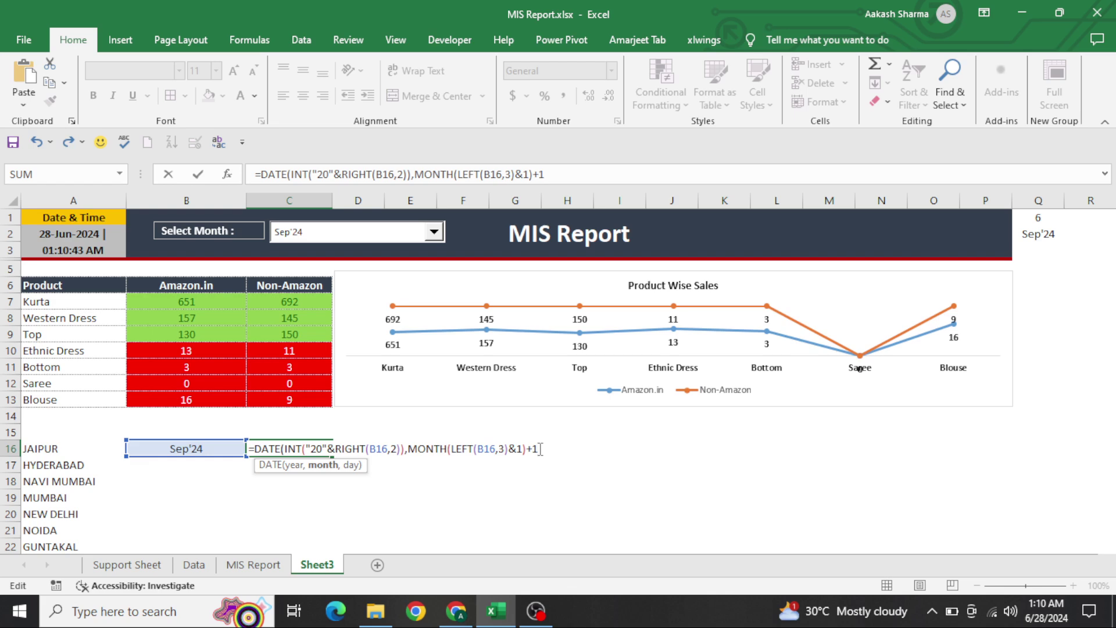
text())
key(Tab)
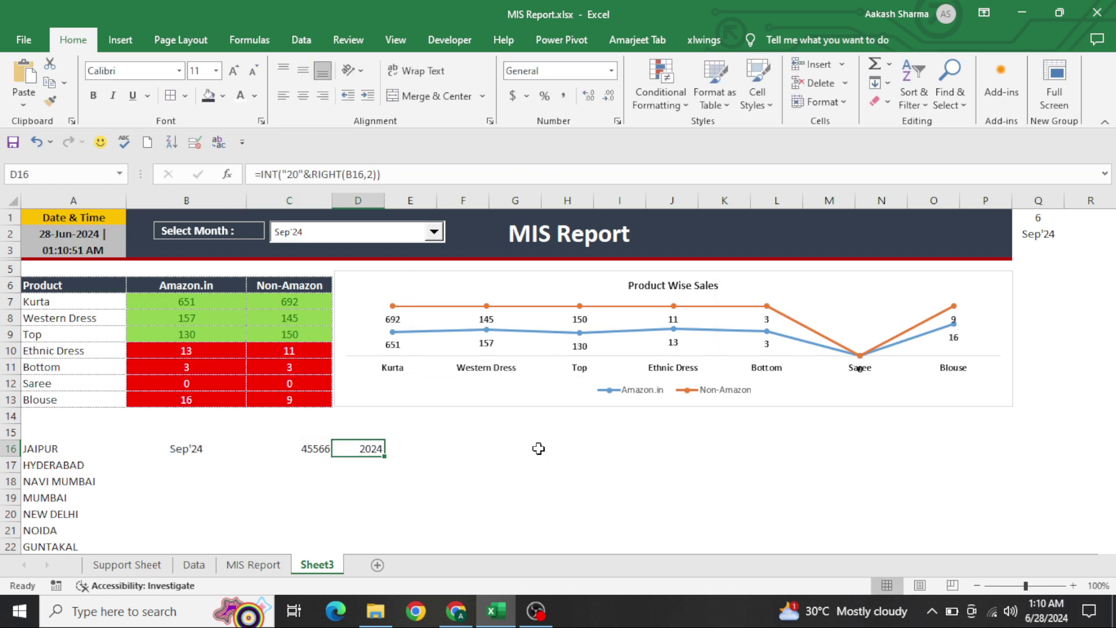
- Clear helper cell D16 and wrap the DATE formula in C16 in TEXT with the format "MMM'YY"
key(Delete)
key(Left)
key(F2)
key(Home)
key(Right)
text(ty)
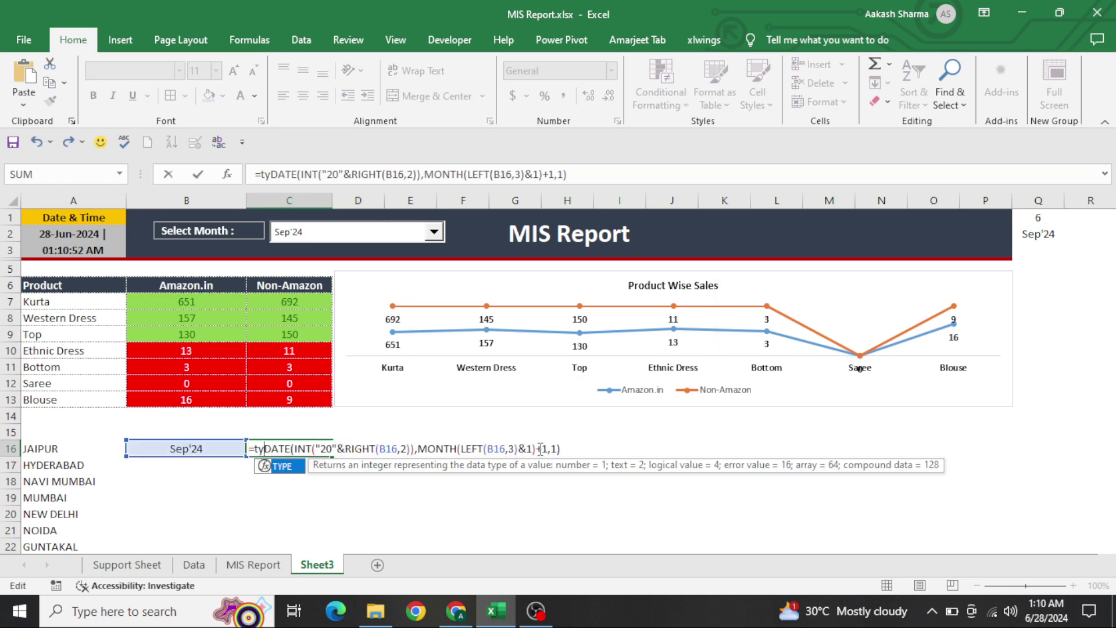
key(BackSpace)
text(ex)
key(Tab)
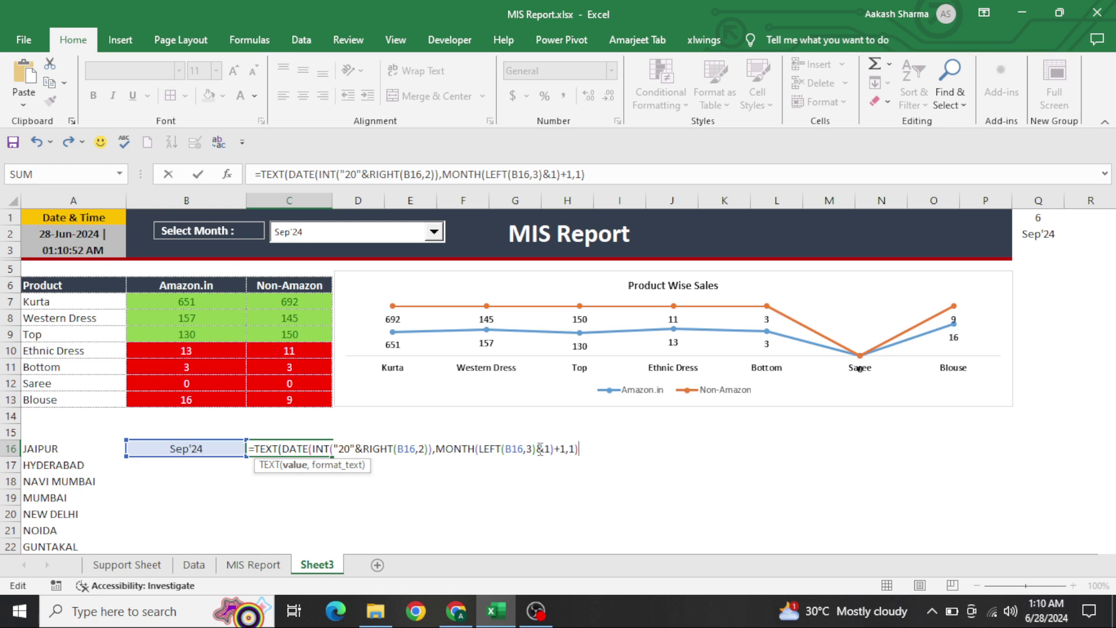
text(,"MMM'Y)
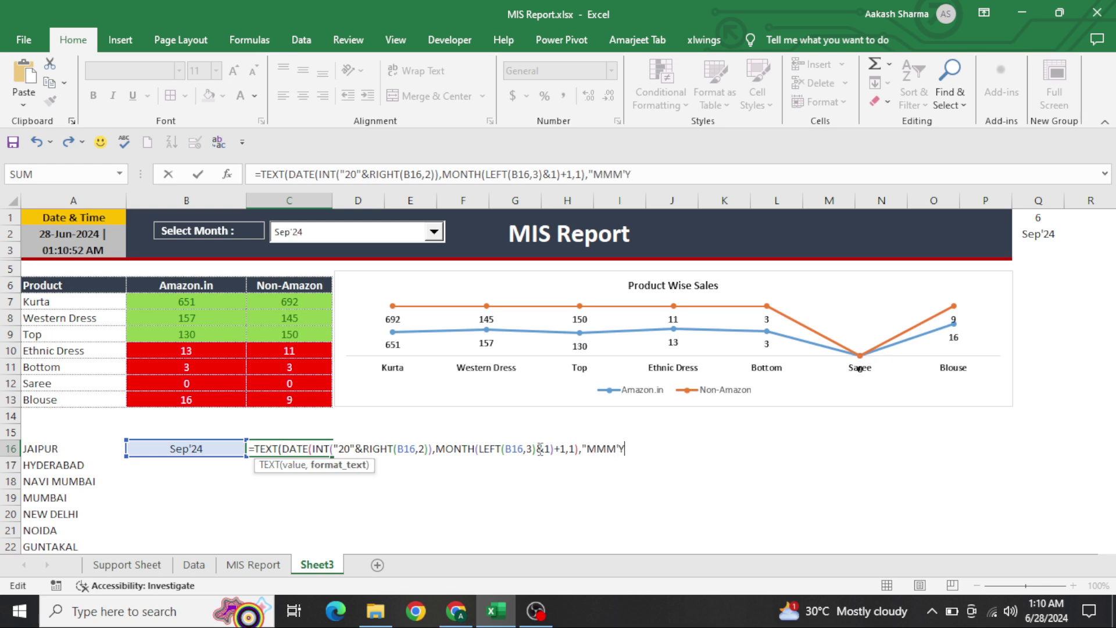
text(Y"))
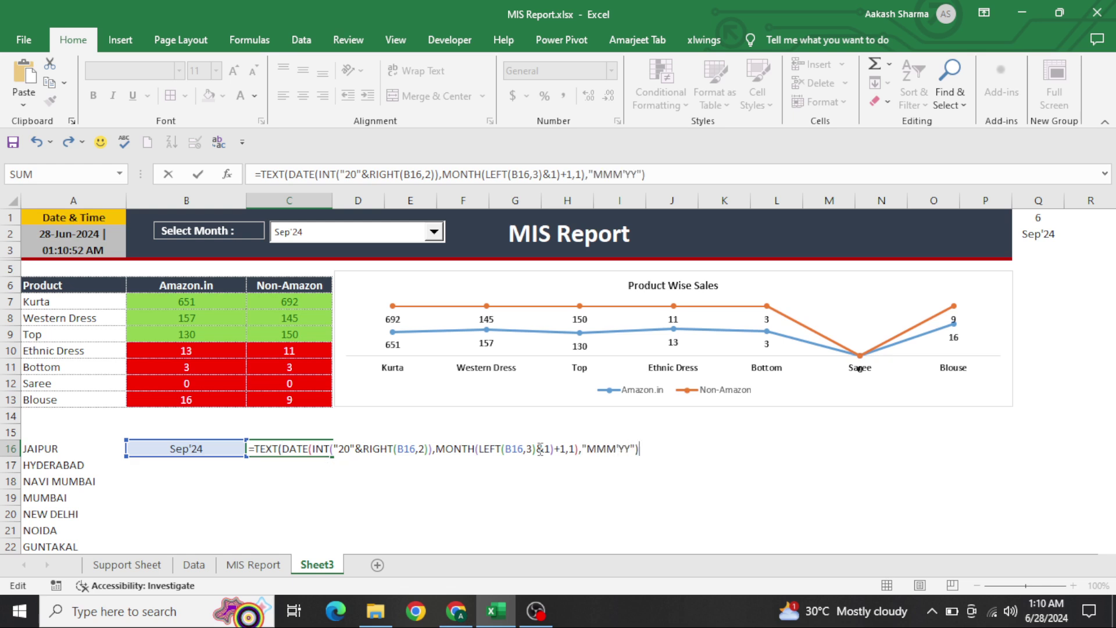
key(Return)
key(Up)
- Center the month in C16 and apply dashed borders to the location table A16:C29
key(Left)
key(shift+Right)
key(Right)
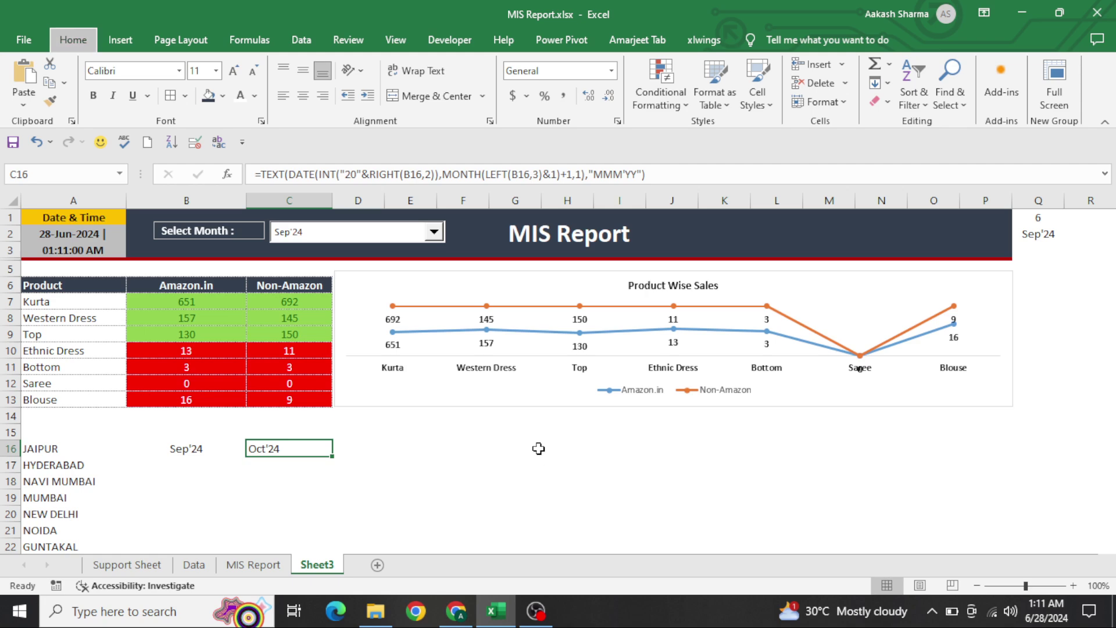
key(ctrl+Left)
key(ctrl+shift+Down)
key(shift+Right)
key(shift+Right)
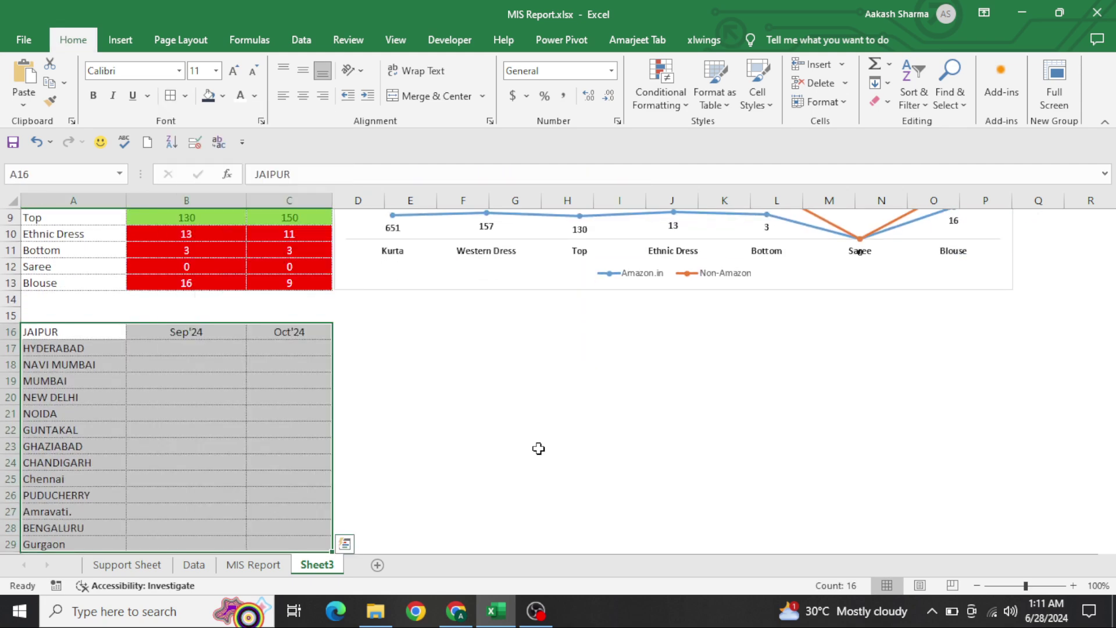
- Format the location table's first row A16:C16 with the dark blue fill and bold white text
key(ctrl+shift+Up)
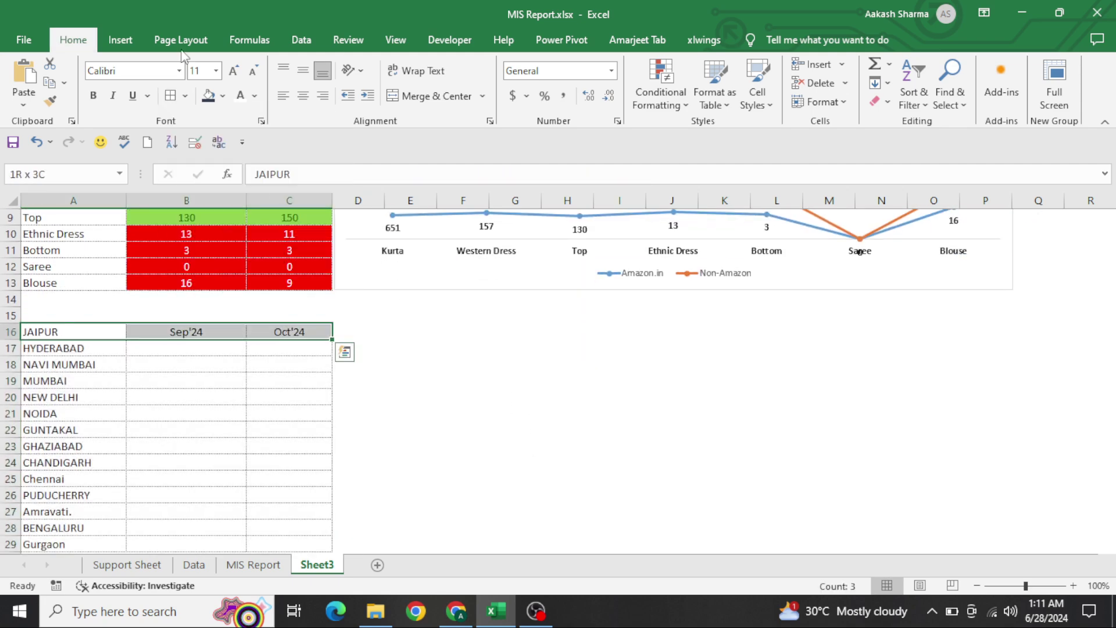
click(208, 95)
key(ctrl+b)
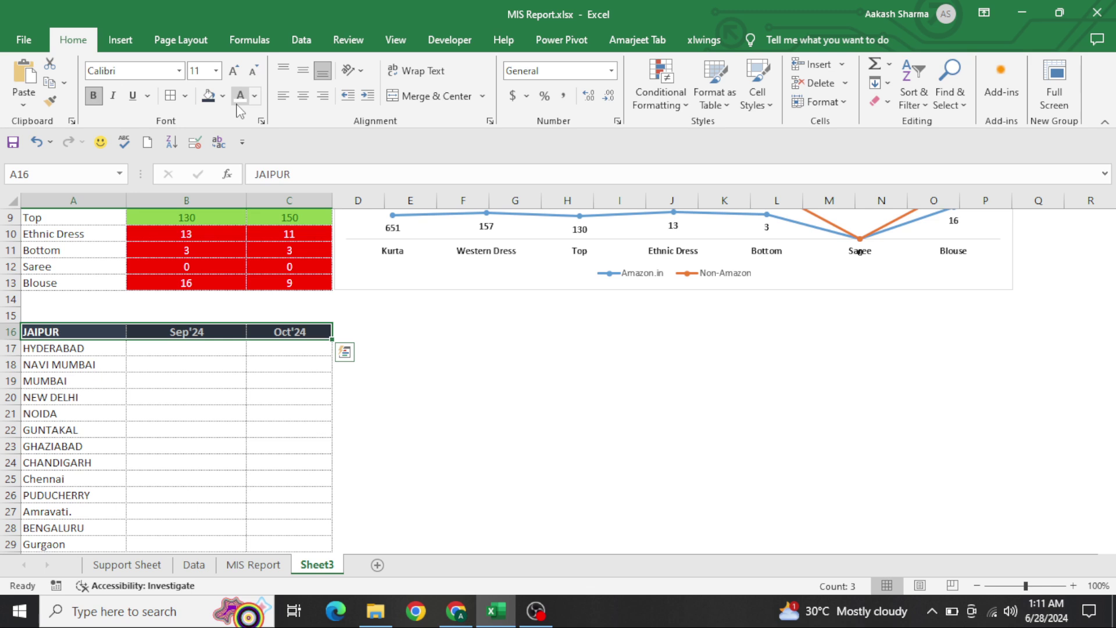
- Start a SUMIFS formula in B17 with the Sales column Data!$H:$H as the absolute sum range
key(Down)
key(Right)
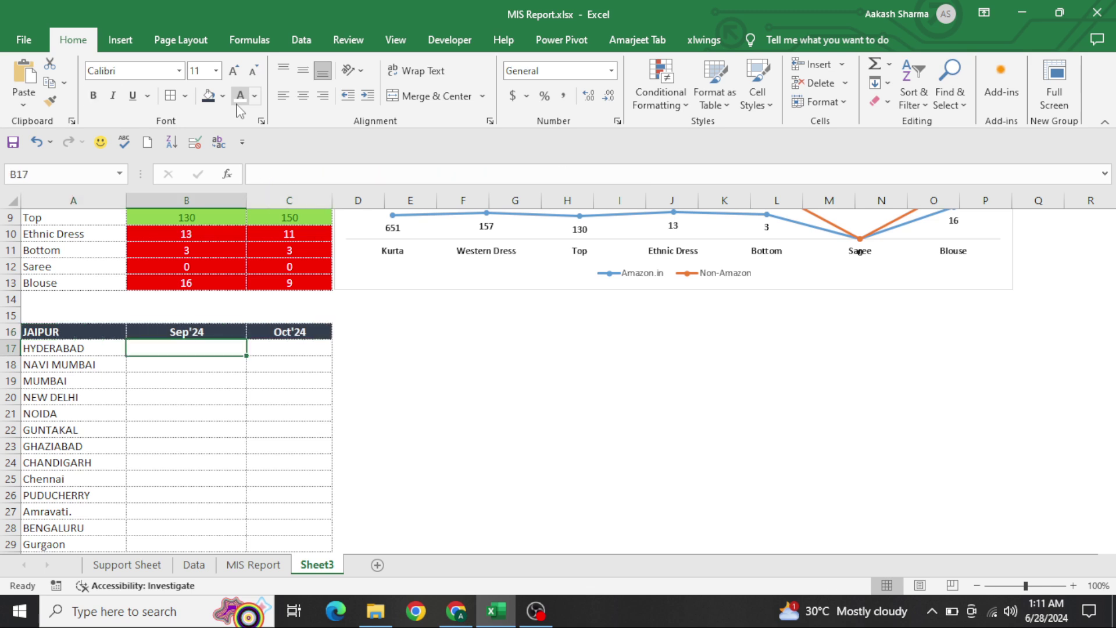
text(=sumif)
key(Down)
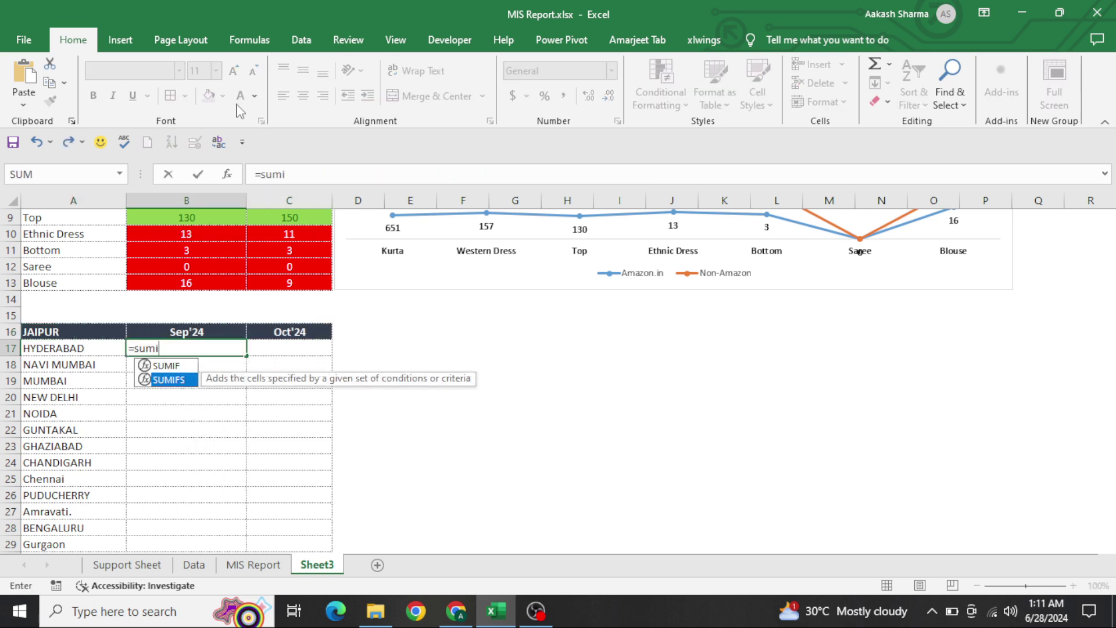
key(Tab)
key(ctrl+Page_Up)
key(ctrl+Page_Up)
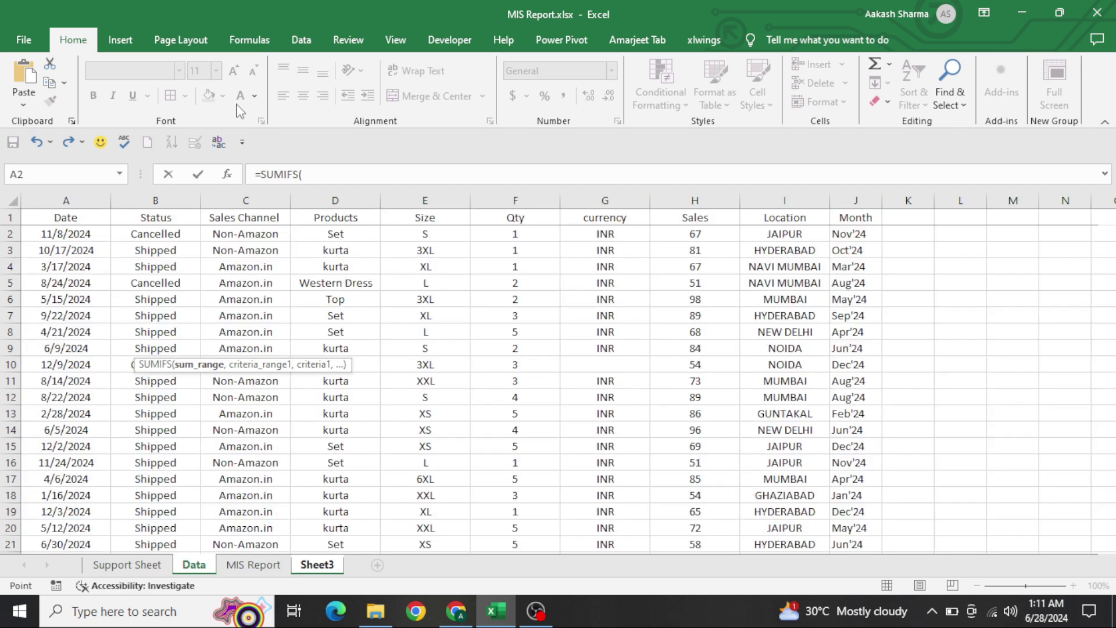
key(Up)
key(ctrl+Right)
key(Left)
key(Left)
key(ctrl+space)
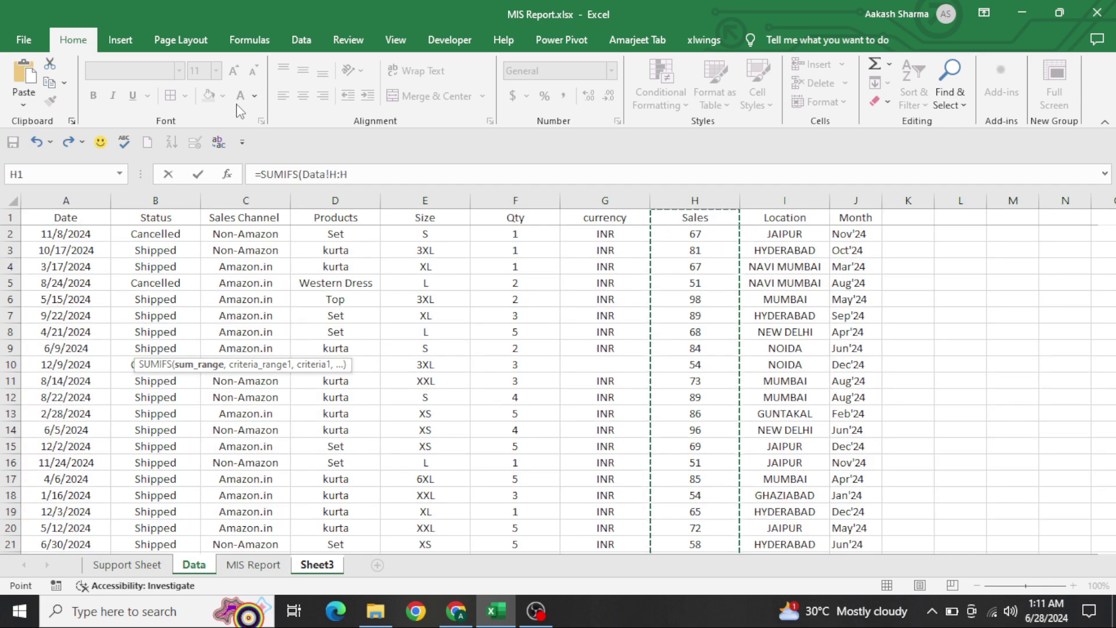
key(F4)
- Add the month condition to the SUMIFS formula, matching Data!$J:$J against Sheet3!B$16 with only the row locked
text(,)
key(Up)
key(ctrl+Right)
key(ctrl+space)
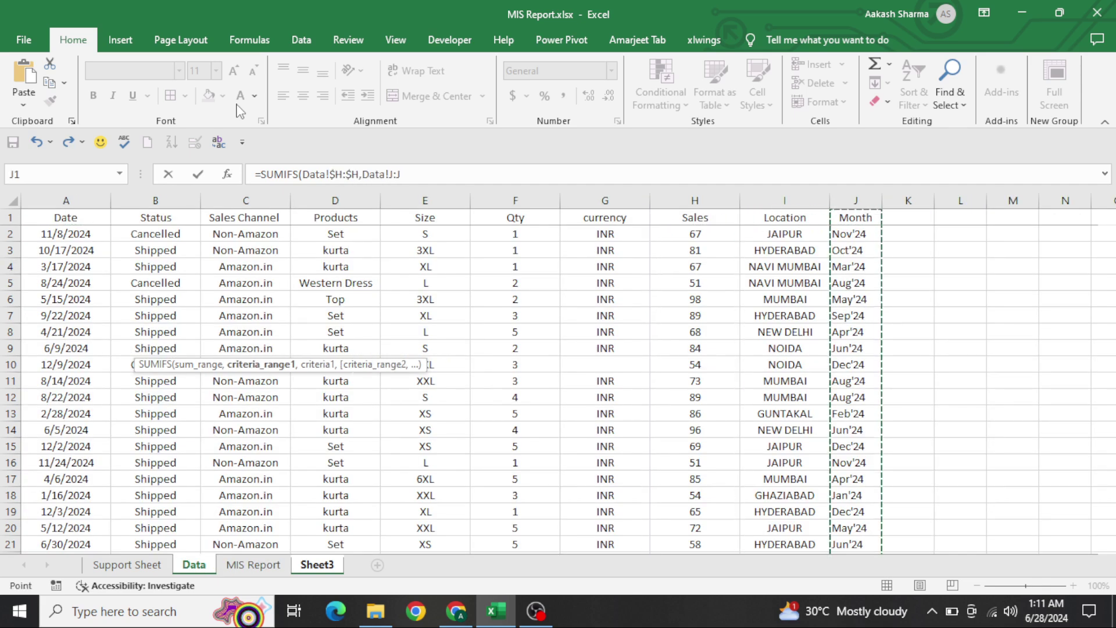
key(F4)
text(,)
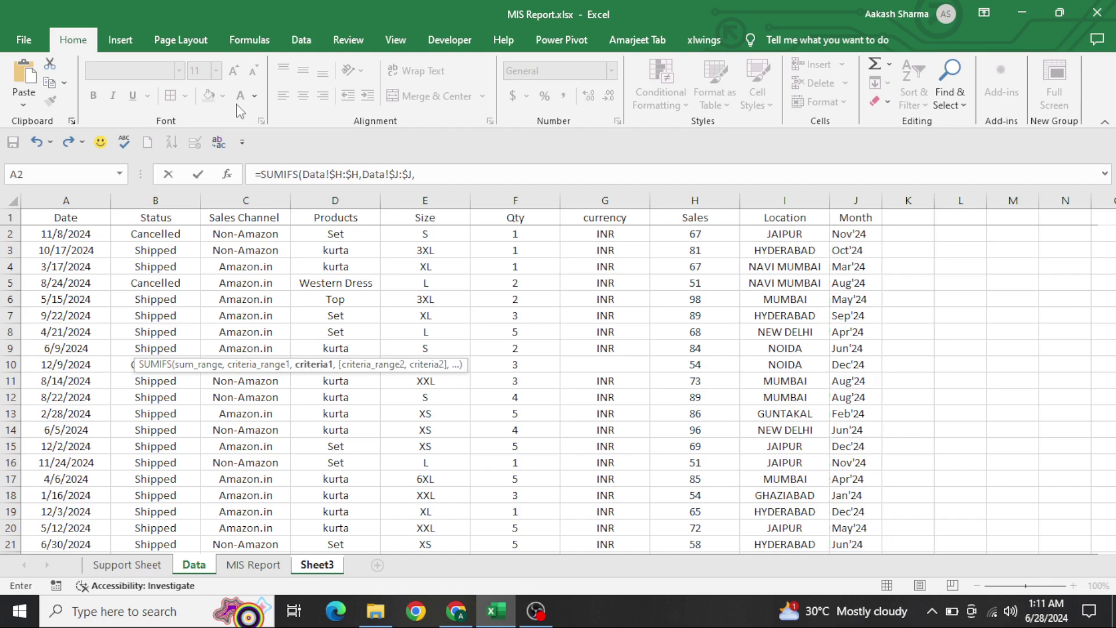
key(ctrl+Page_Down)
key(ctrl+Page_Down)
key(Up)
key(F4)
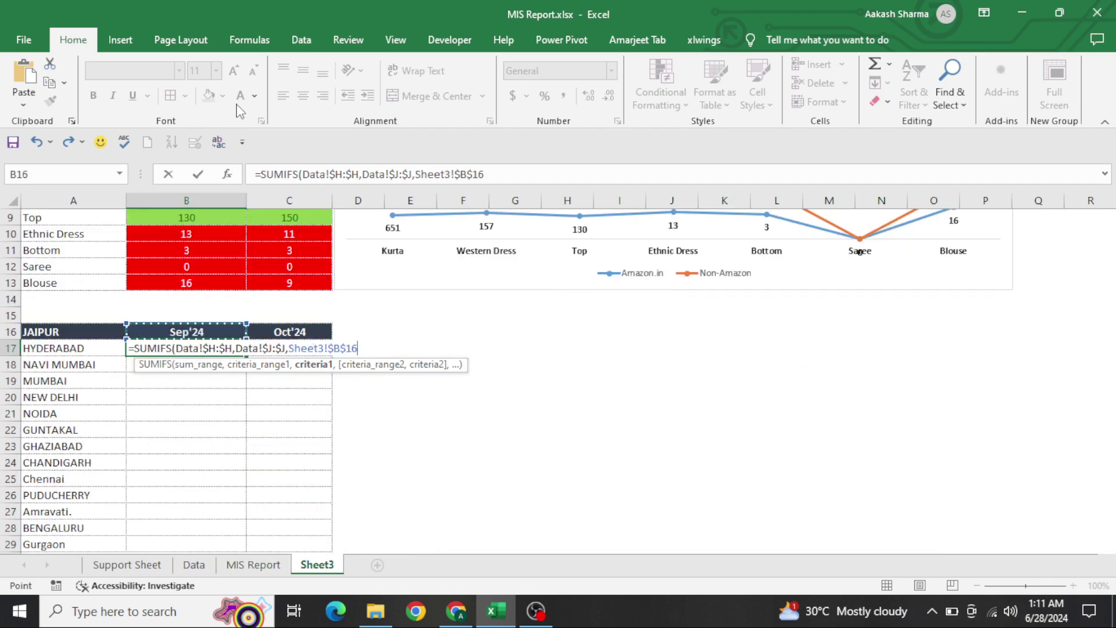
key(F4)
- Add the Location column Data!$I:$I as the second criteria range of the SUMIFS formula
text(,)
key(ctrl+Page_Up)
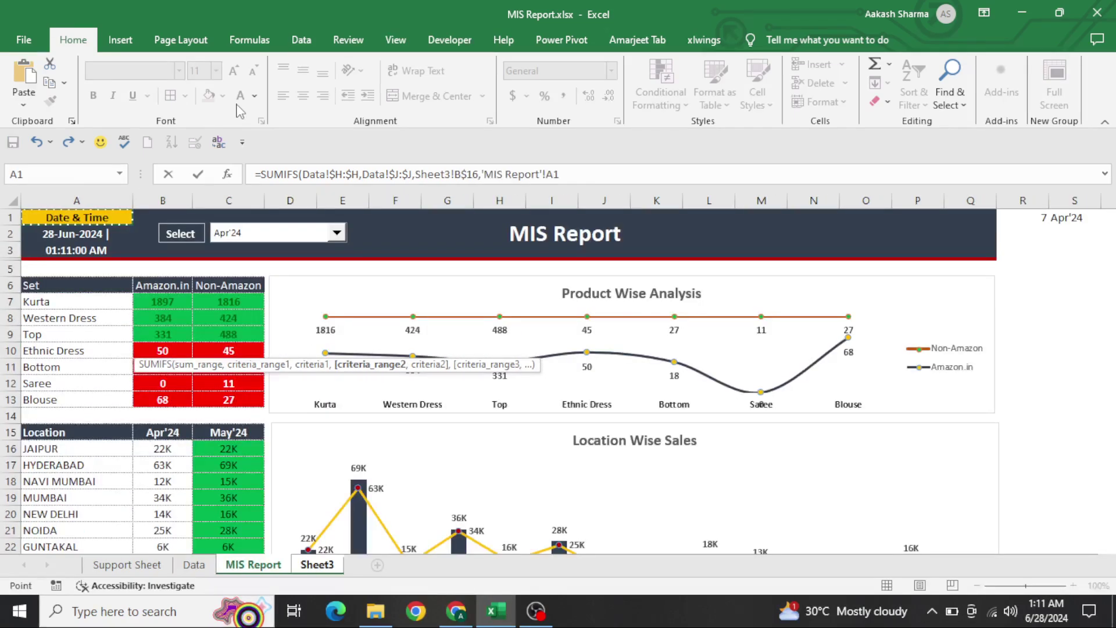
key(ctrl+Page_Up)
key(Right)
key(Right)
key(Right)
key(Right)
key(Right)
key(Right)
key(Right)
key(Right)
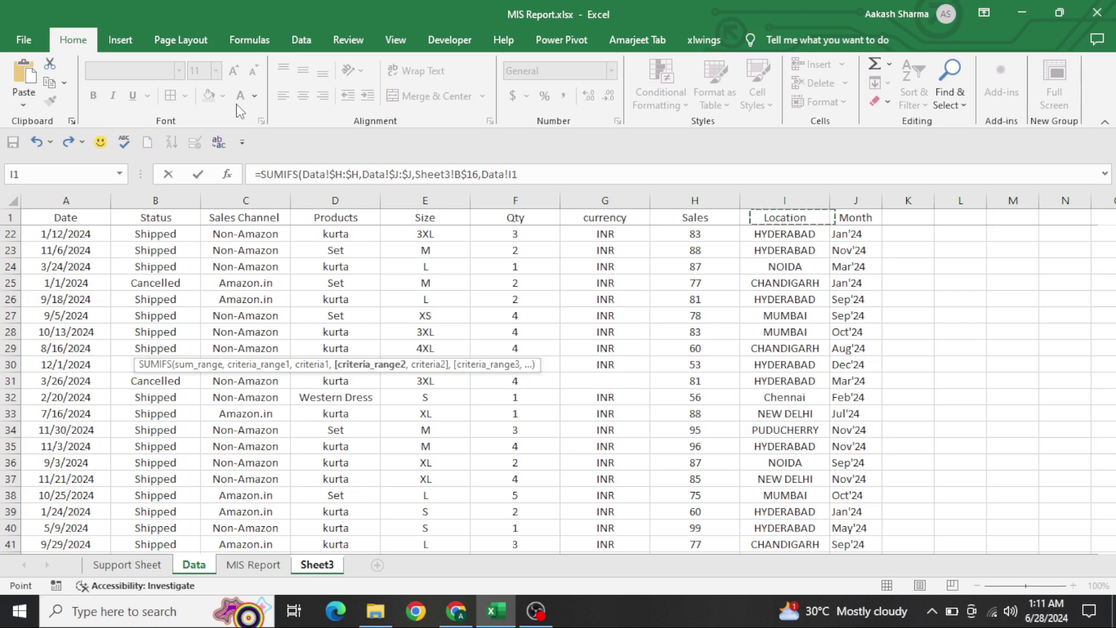
key(ctrl+space)
key(F4)
- Use the location in A17 with its column locked as the second criterion and complete the SUMIFS formula
text(,)
key(ctrl+Page_Down)
key(ctrl+Page_Down)
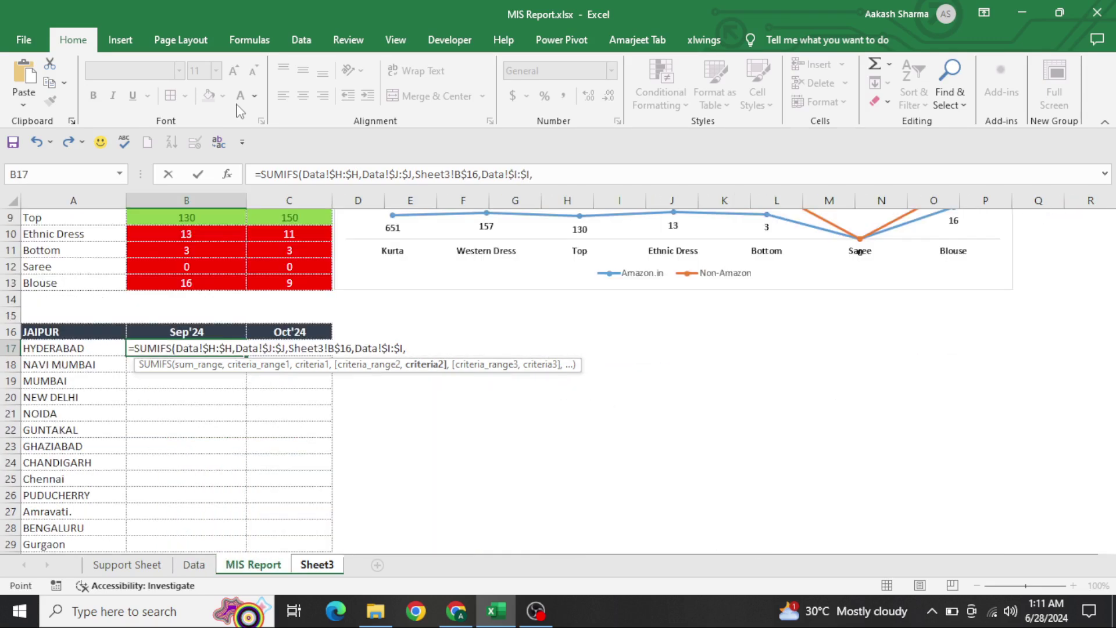
key(Left)
key(F4)
key(F4)
key(F4)
key(Return)
key(Left)
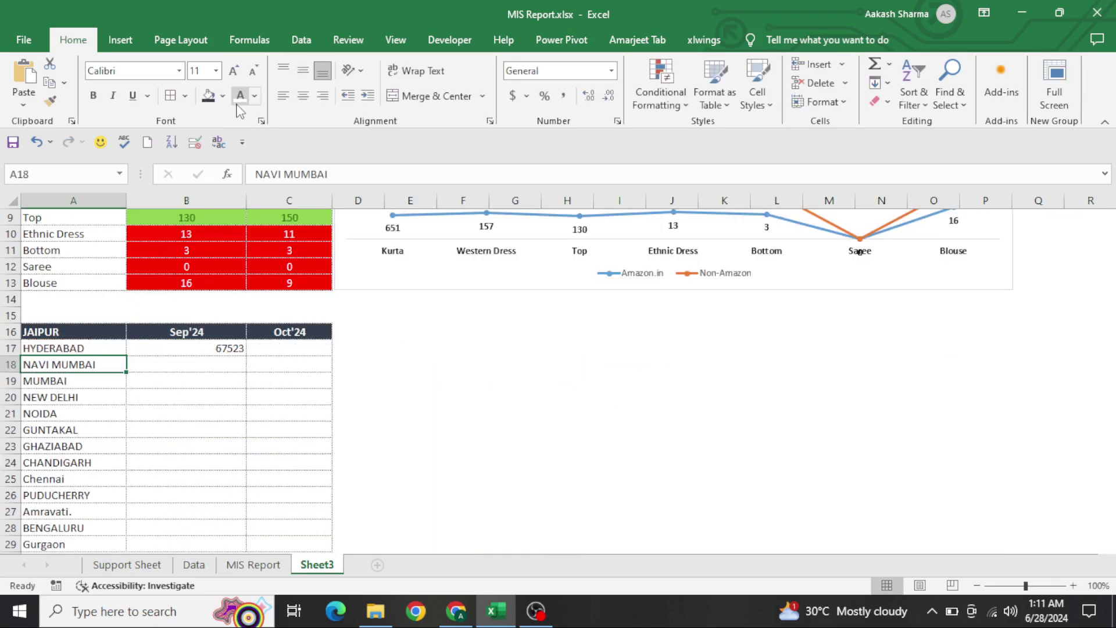
- Fill the SUMIFS formula from B17 down to row 29 and across into column C
key(ctrl+Down)
key(Right)
key(ctrl+shift+Up)
key(ctrl+d)
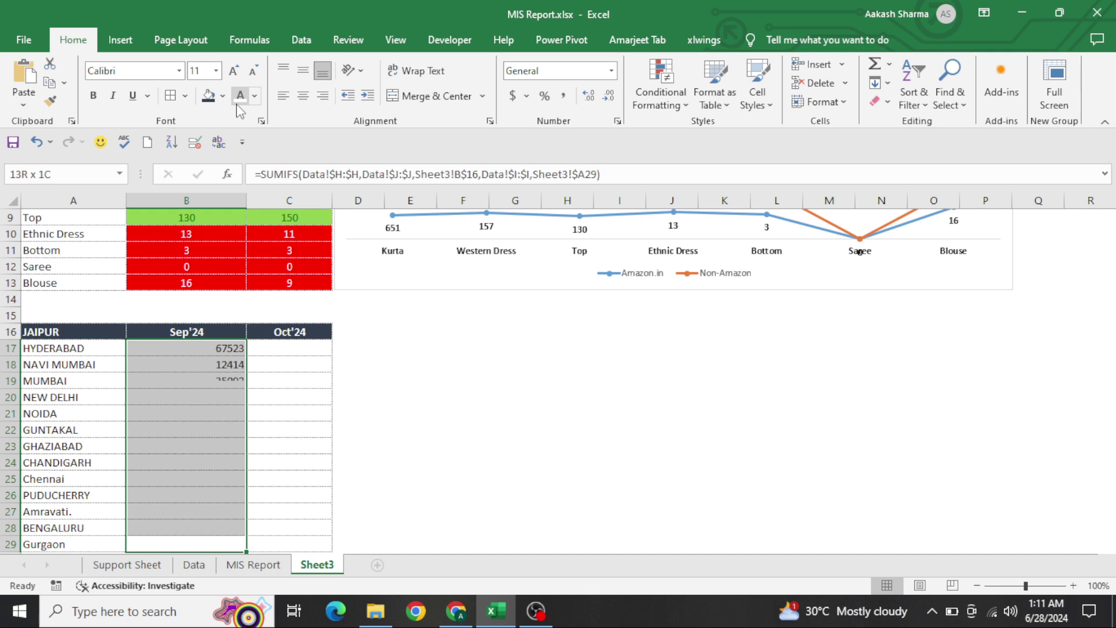
key(shift+Right)
key(ctrl+r)
- Center the sales figures in B17:C29 horizontally
key(ctrl+period)
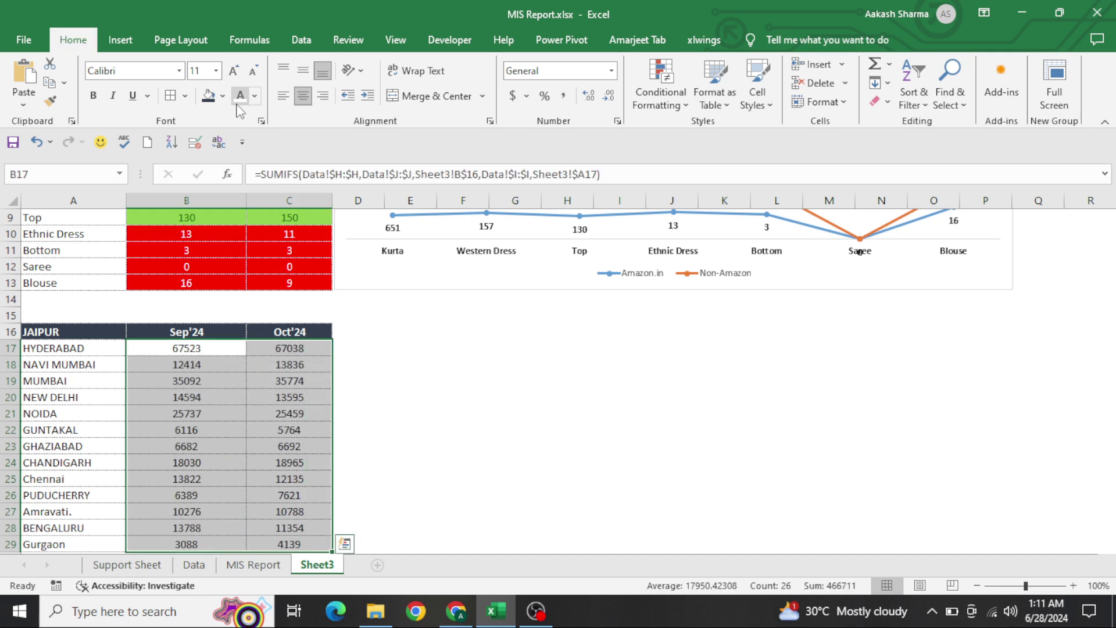
key(alt+h)
key(a)
key(c)
- Apply the custom number format #,"K" to B17:C29 to show the sales in thousands
key(ctrl+1)
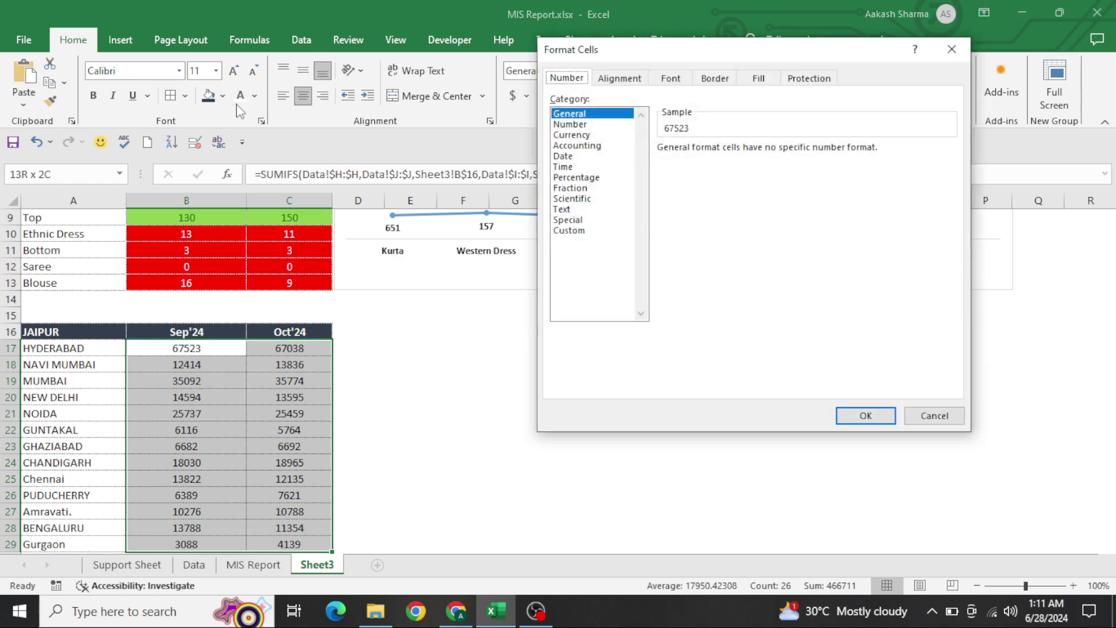
key(Down)
key(Down)
key(Down)
key(Down)
key(Down)
key(Down)
key(Down)
key(Down)
key(Down)
key(Down)
key(Down)
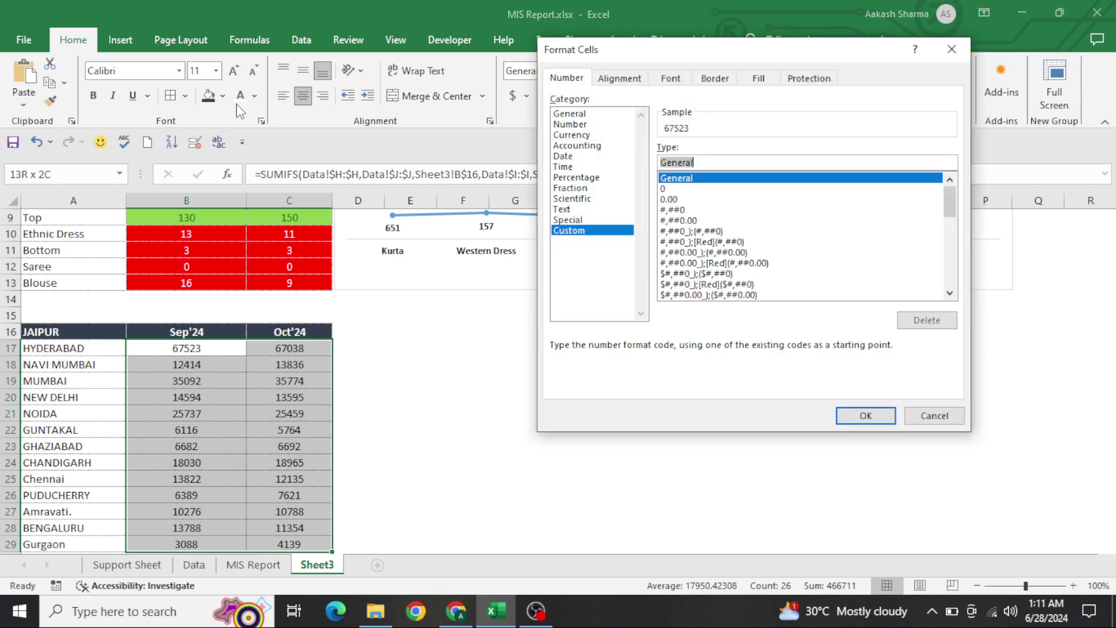
text(#,"K)
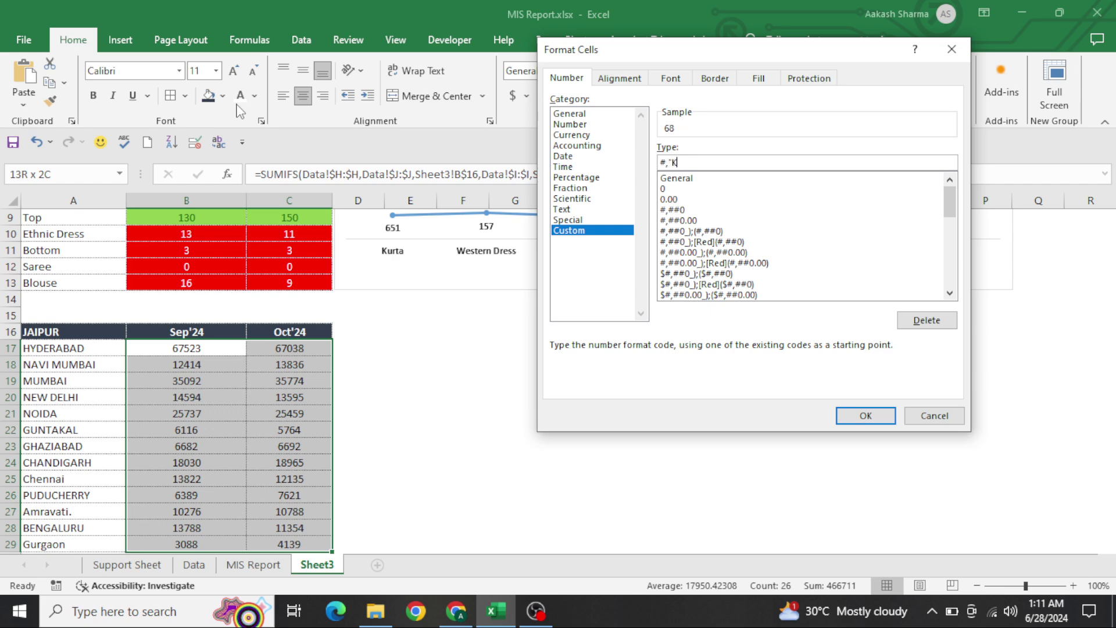
key(Return)
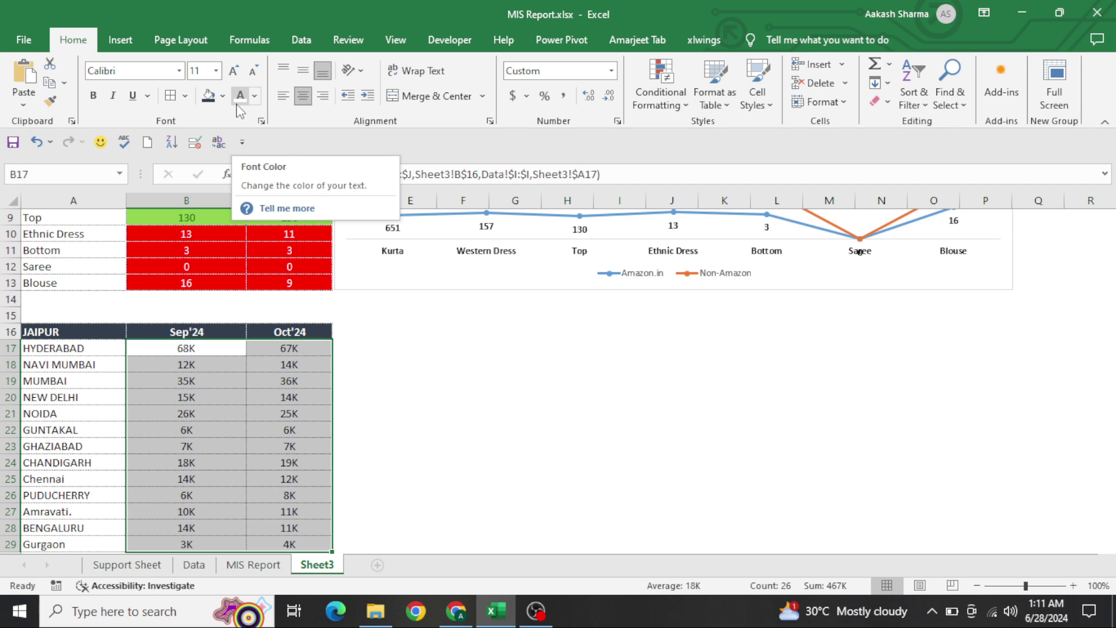
- Insert a 2-D clustered column chart from the location-wise sales table A16:C29
key(Left)
key(Up)
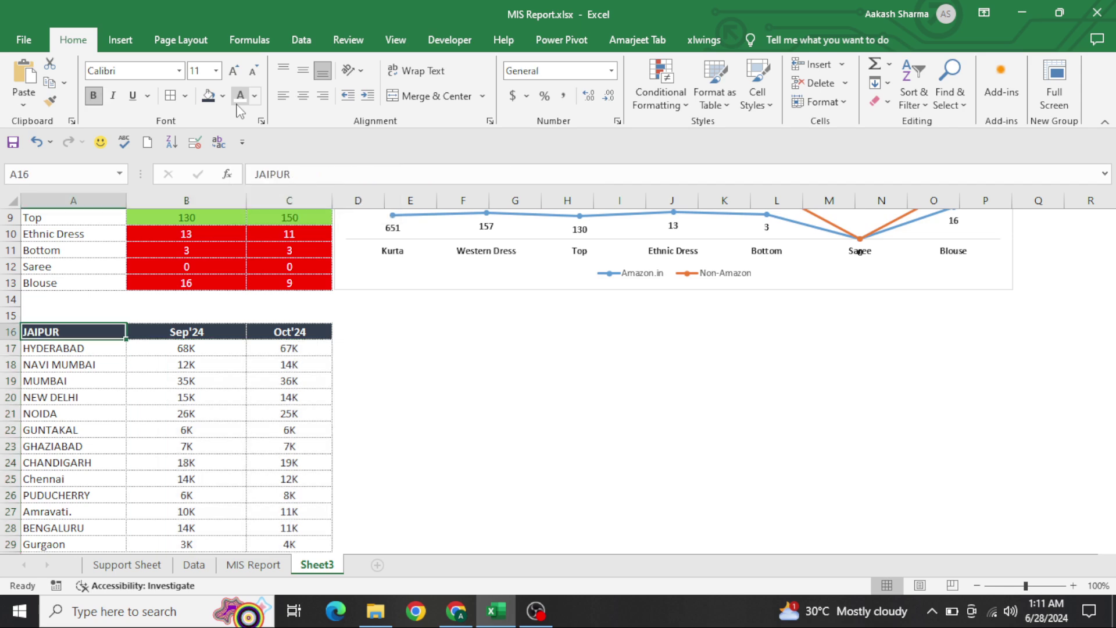
key(ctrl+shift+Down)
key(ctrl+shift+Right)
click(120, 39)
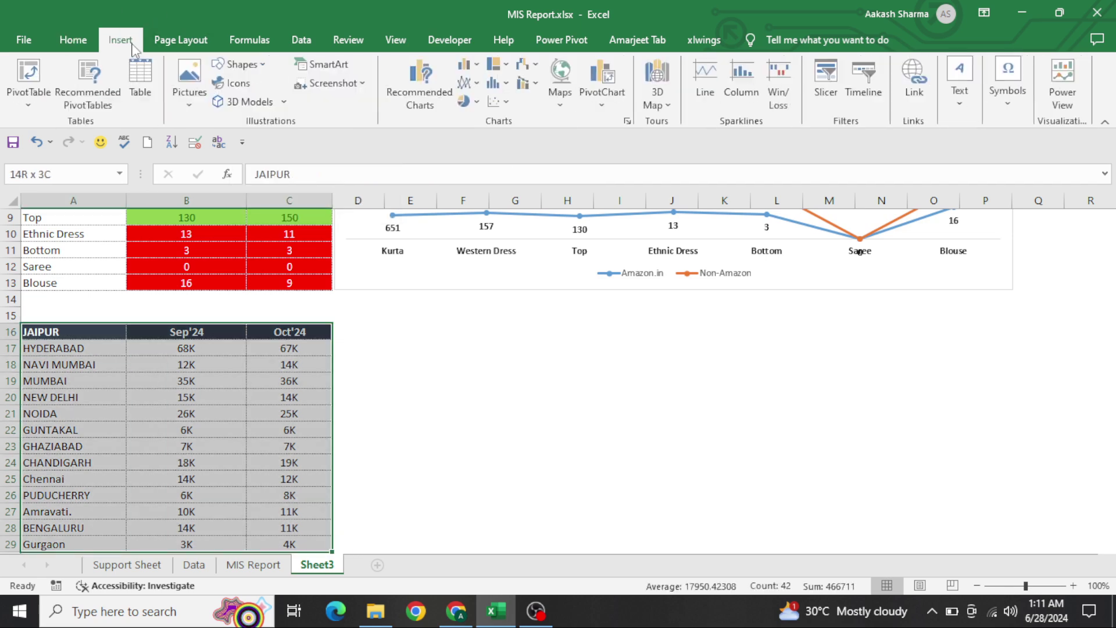
click(477, 65)
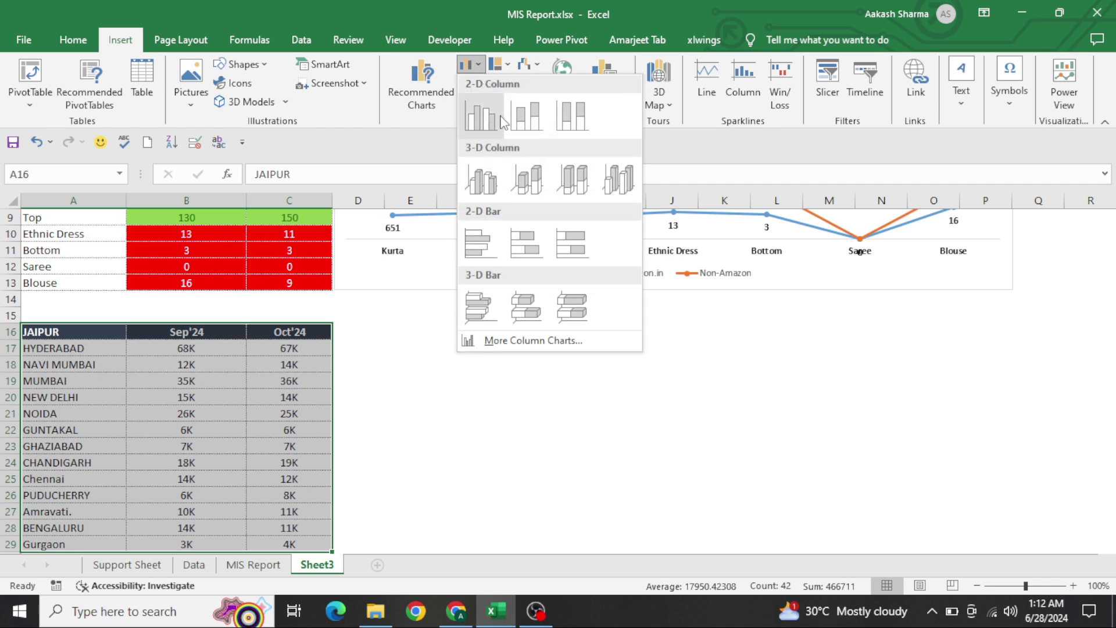
click(477, 102)
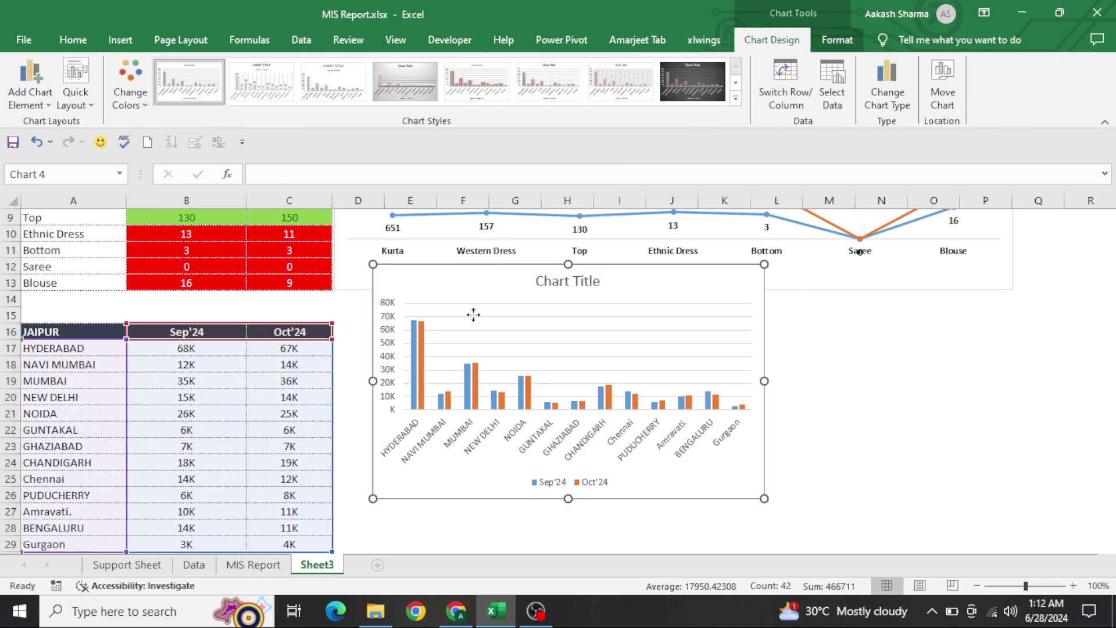
- Place the new chart beside the location table, starting at column D, and widen it to about column P
drag(473, 314, 452, 322)
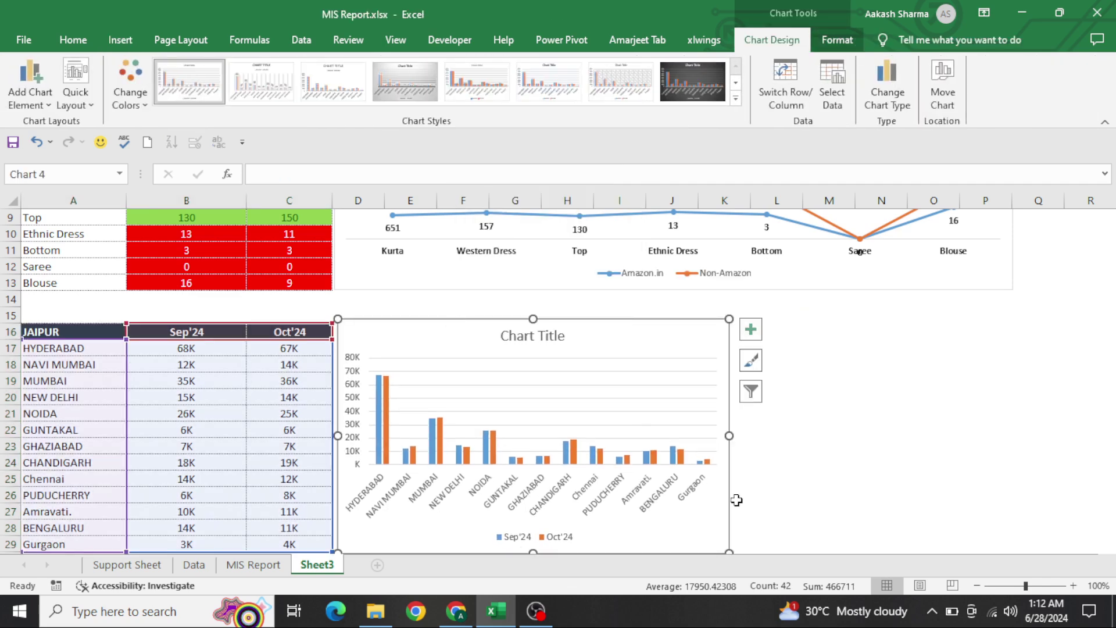
scroll(854, 448, down, 1)
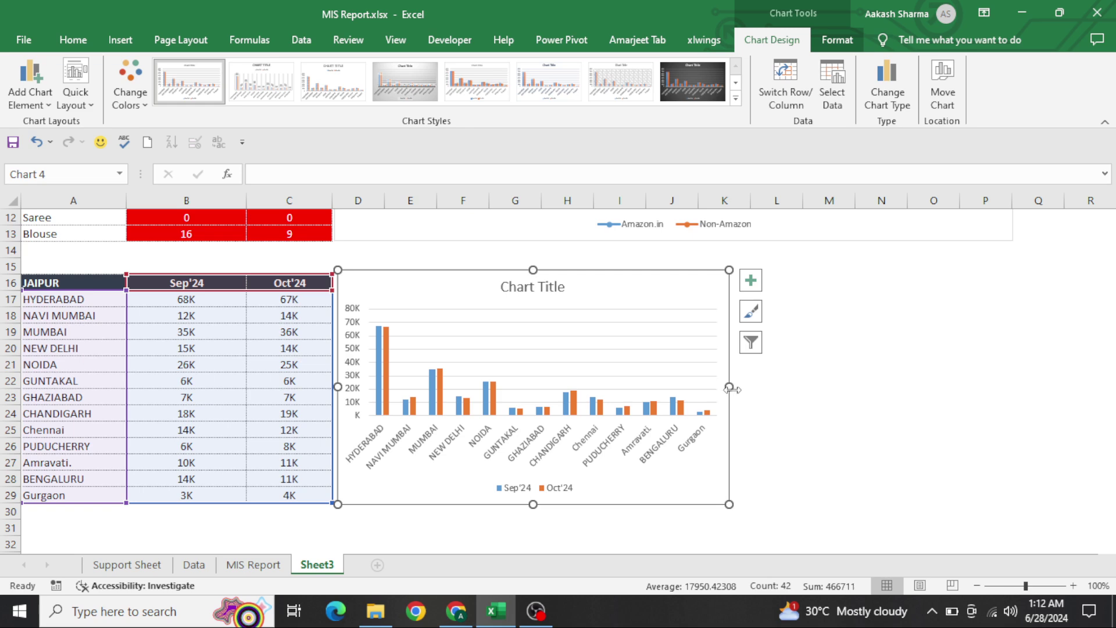
drag(729, 386, 1028, 386)
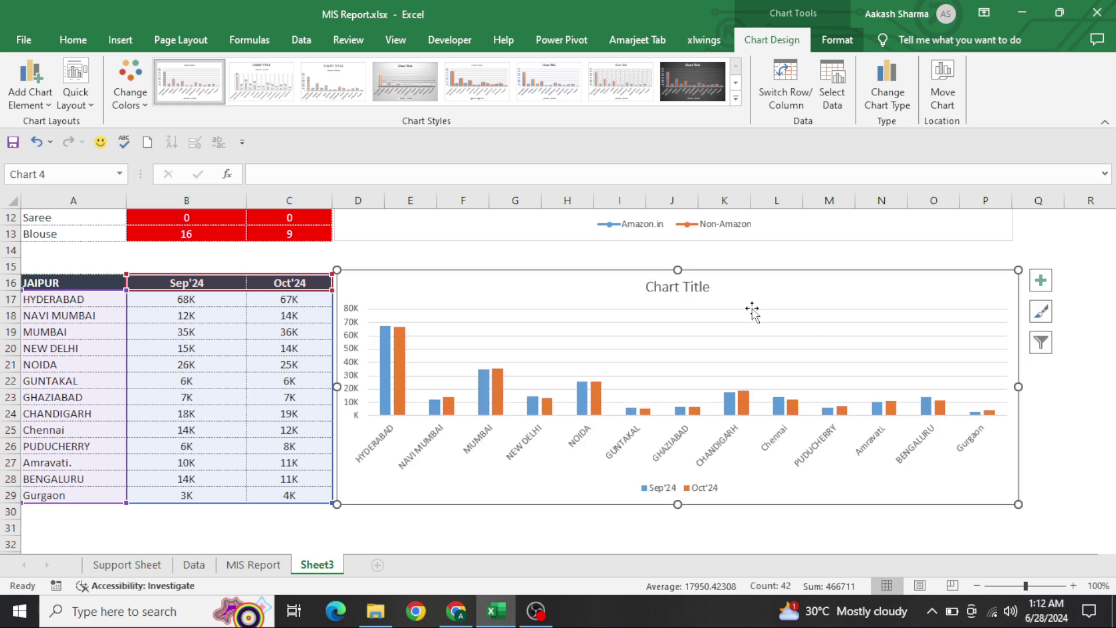
- Replace the column chart's title text with "Location Wise Analysis"
click(678, 286)
click(665, 289)
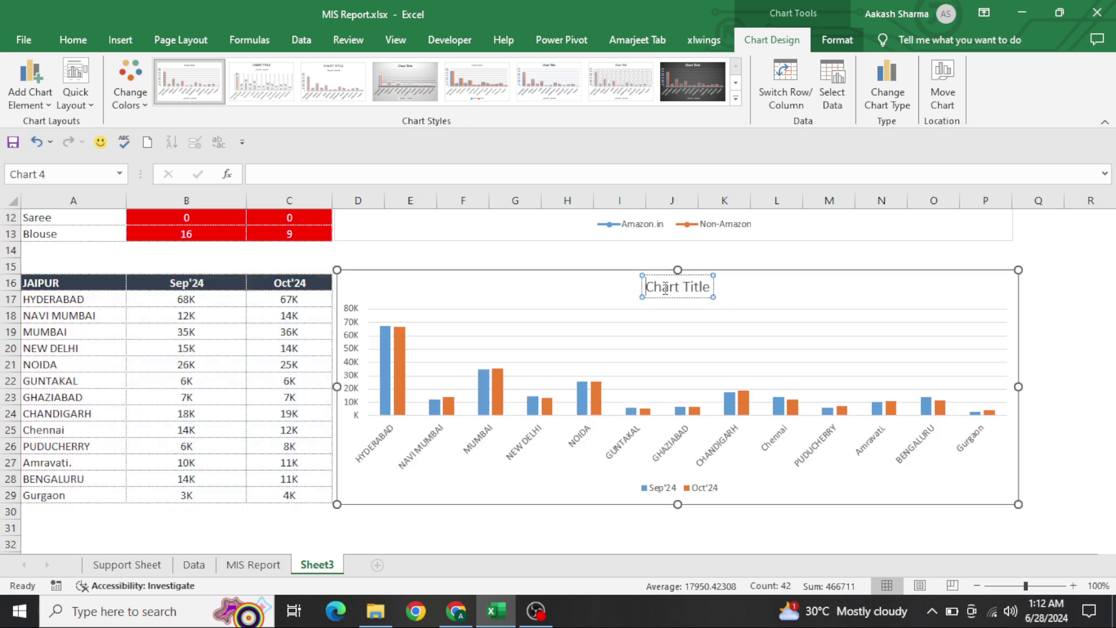
key(shift+End)
text(Locat)
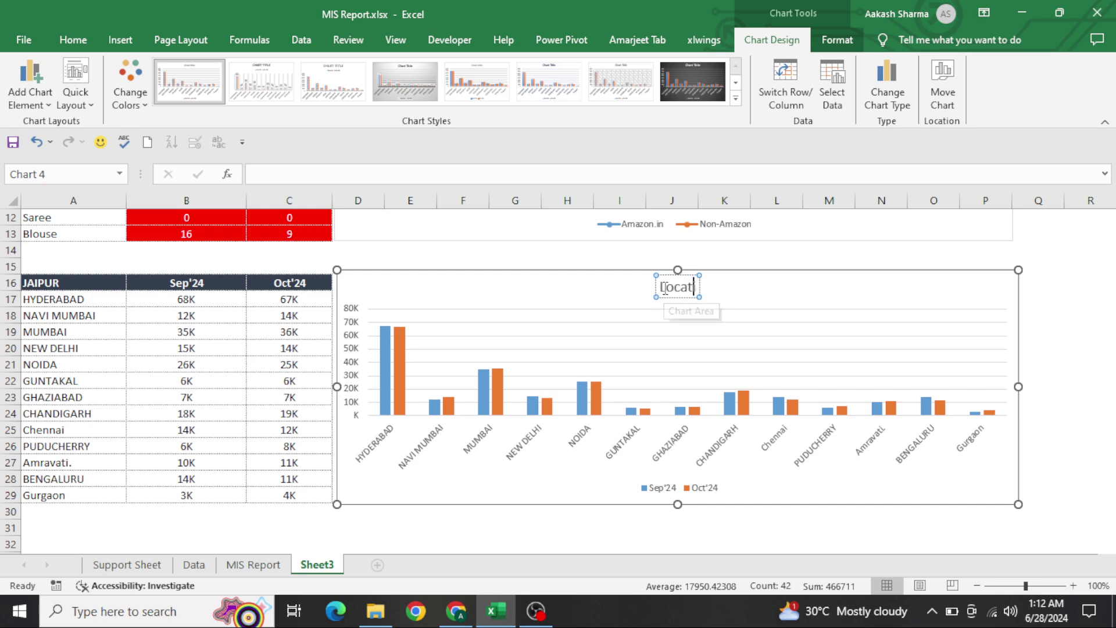
text(ion Wise An)
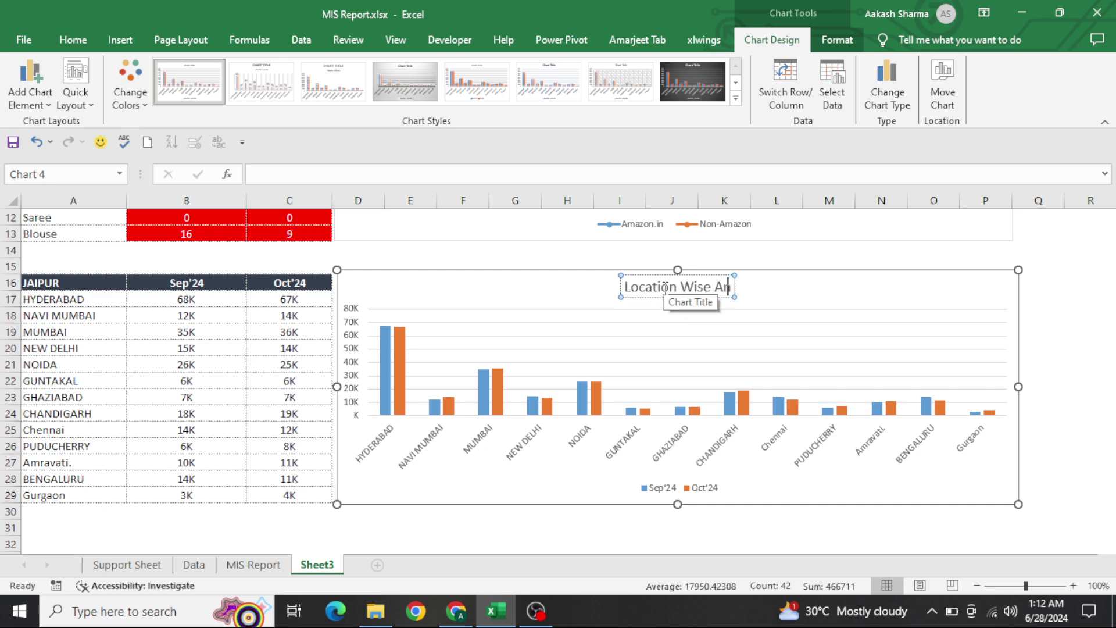
text(alysis)
- Make the chart title bold and black and reduce its font size
key(ctrl+a)
key(ctrl+b)
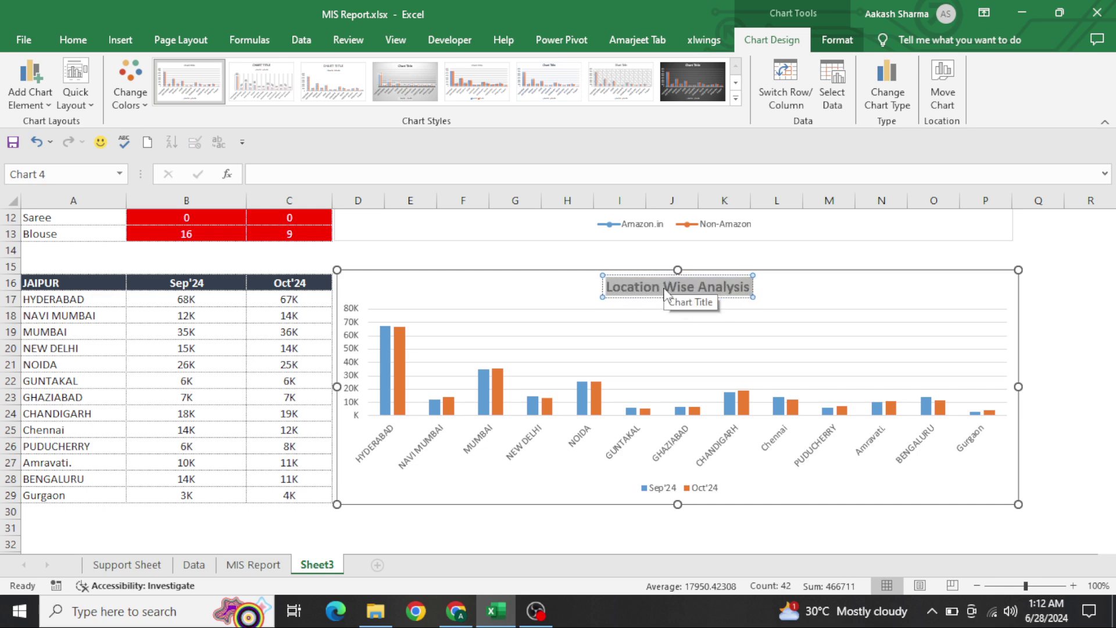
click(73, 39)
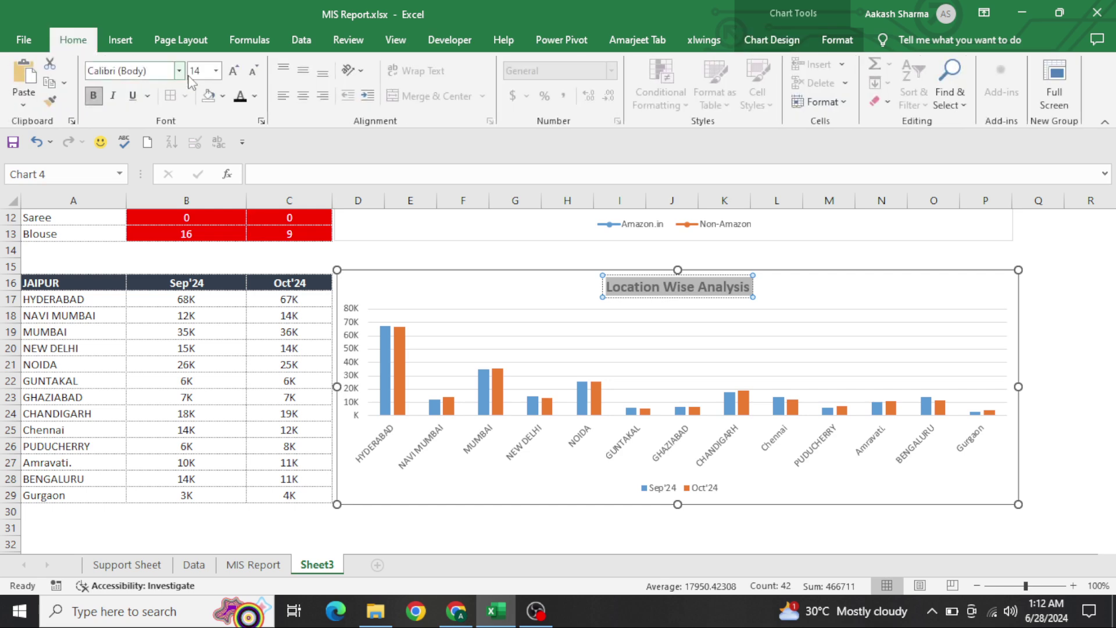
click(254, 71)
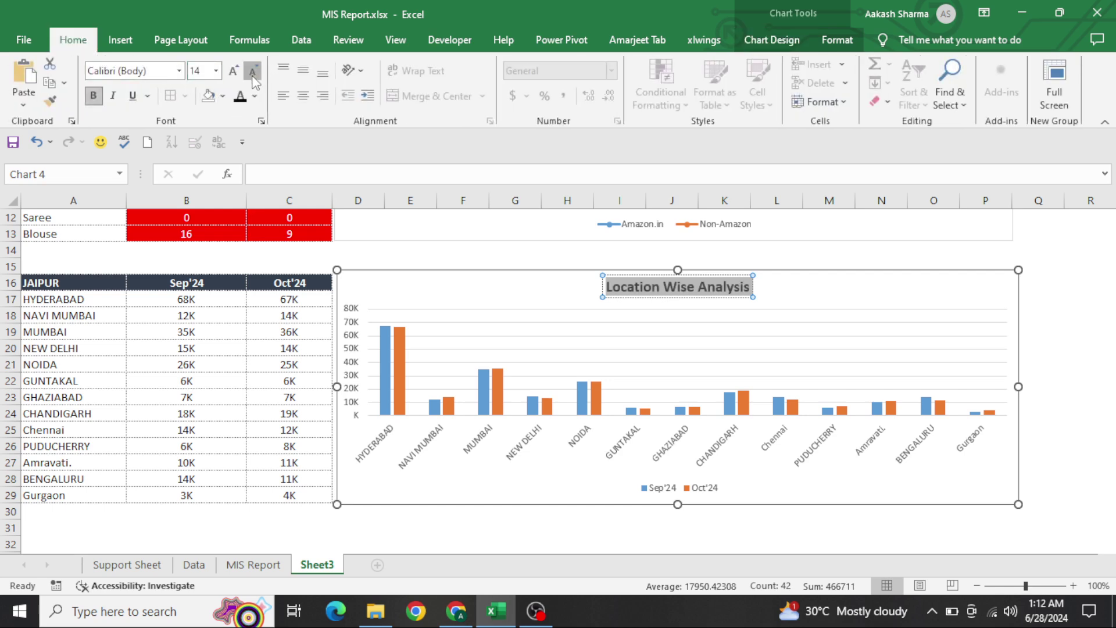
- Delete the horizontal gridlines and the vertical value axis from the Location Wise Analysis chart
click(468, 342)
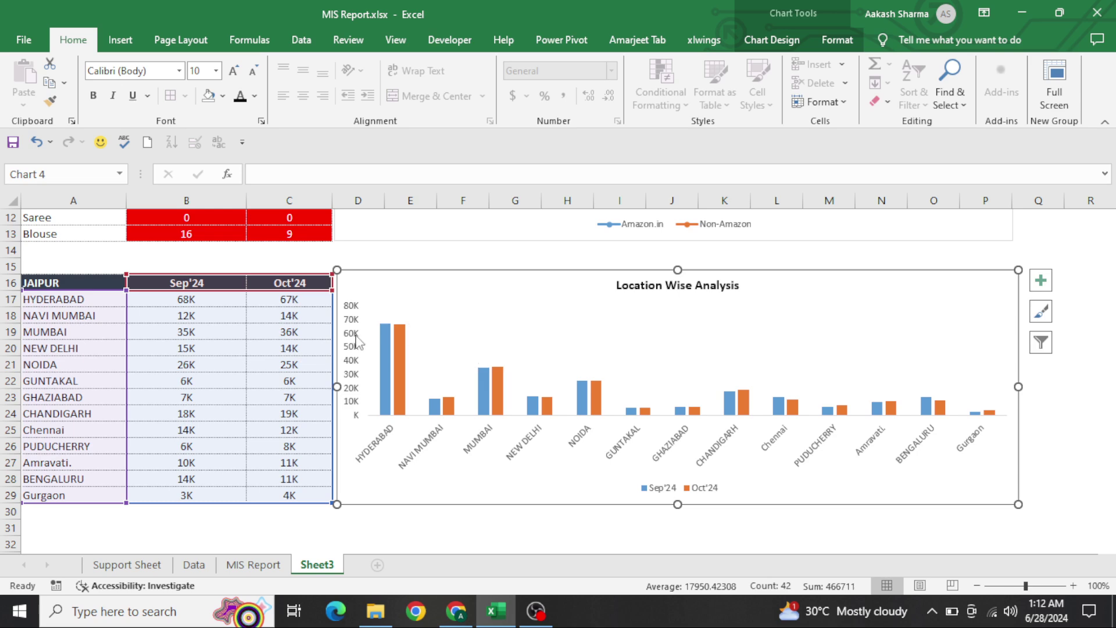
click(357, 342)
key(Delete)
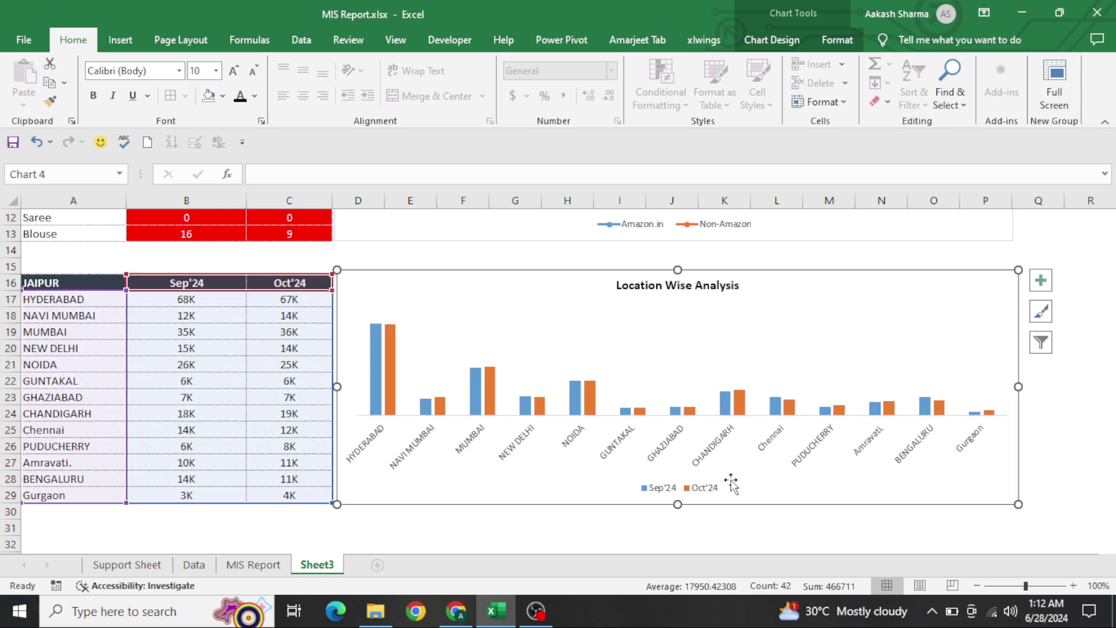
- Set up a Combo chart type with Sep'24 as a 100% Stacked Line with Markers and Oct'24 as Clustered Column
right_click(687, 367)
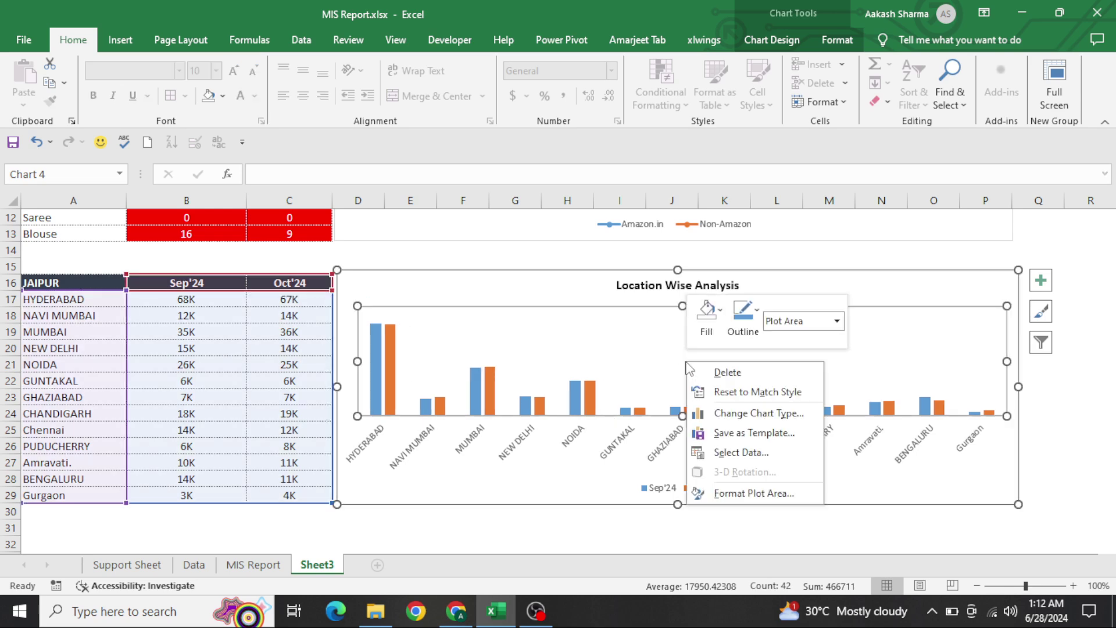
click(753, 413)
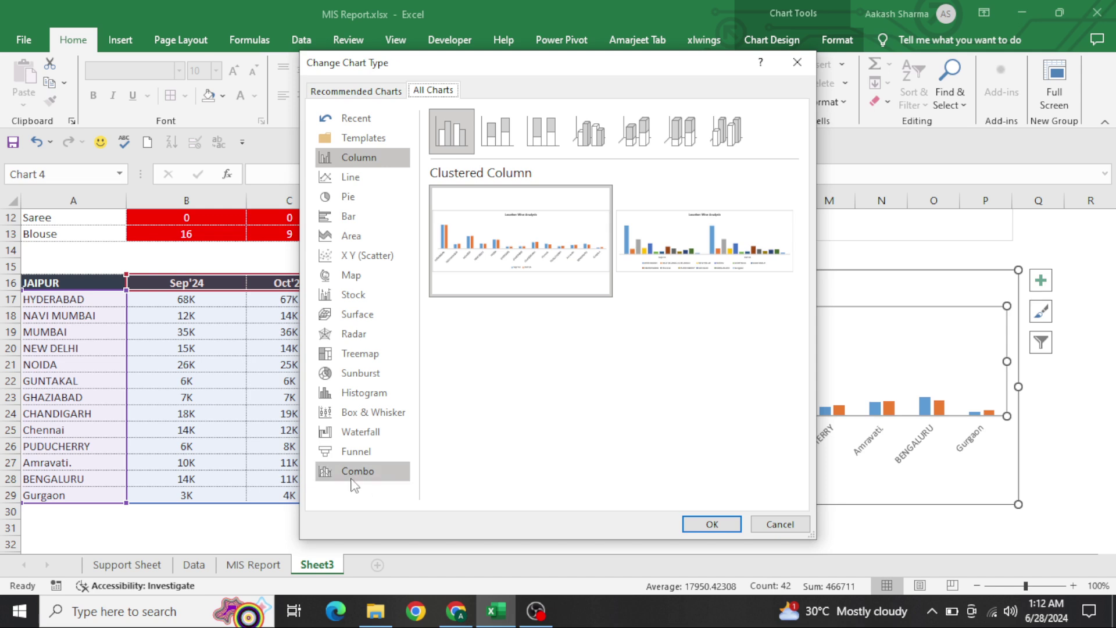
click(362, 476)
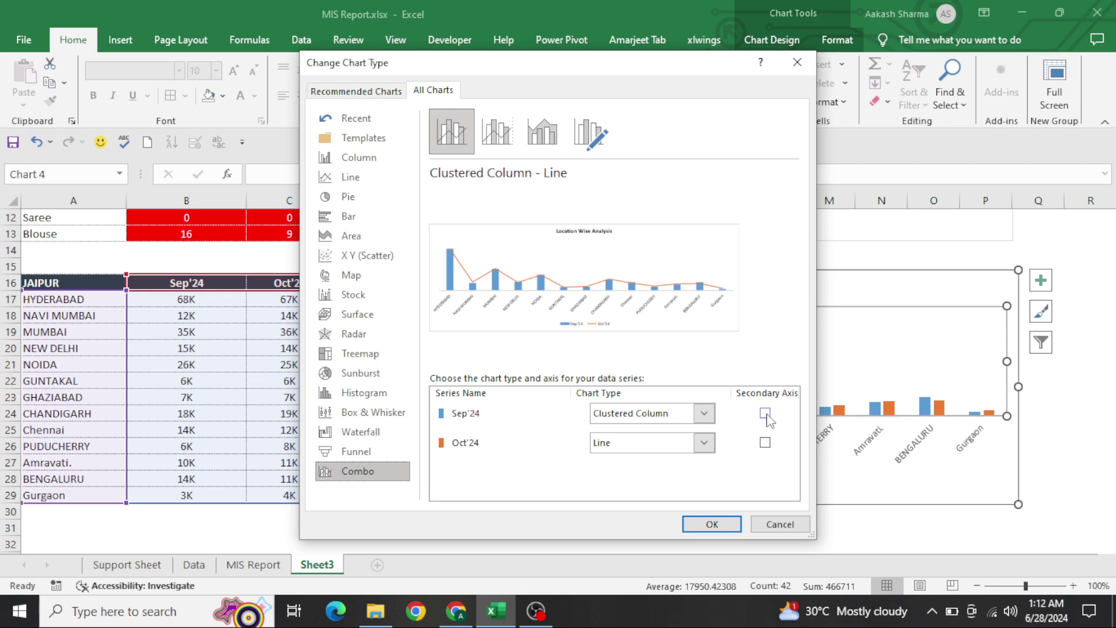
click(701, 415)
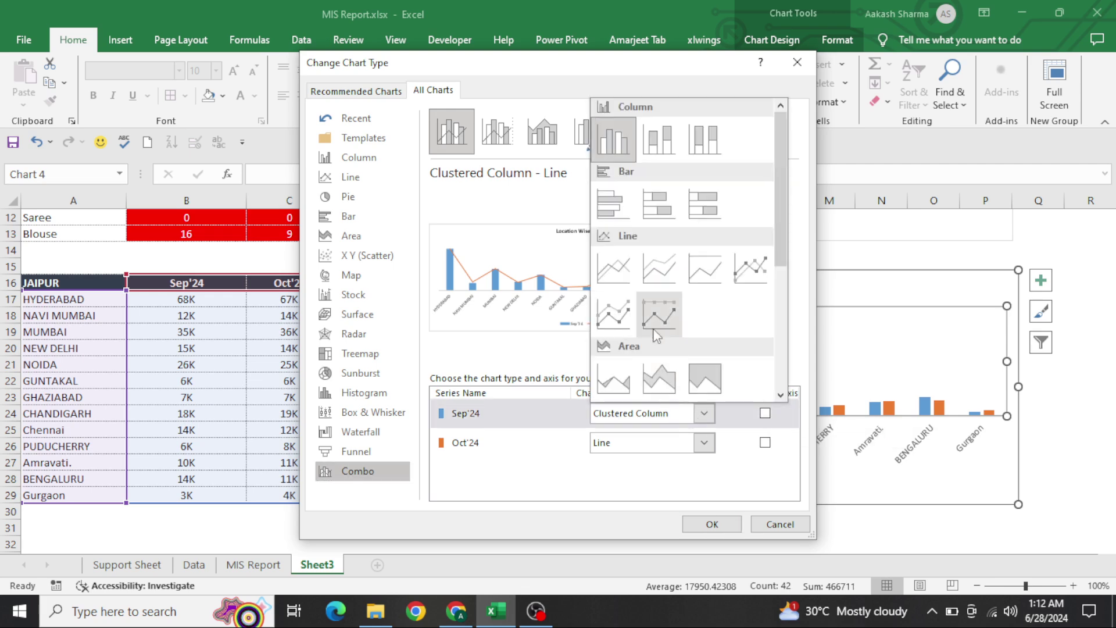
click(659, 314)
click(703, 443)
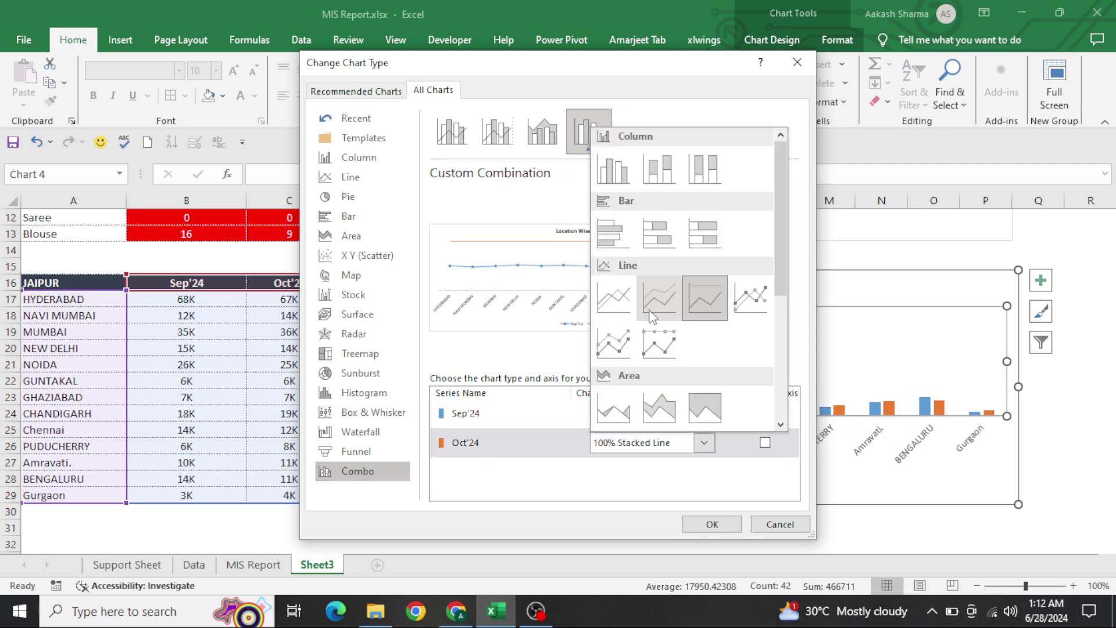
click(613, 168)
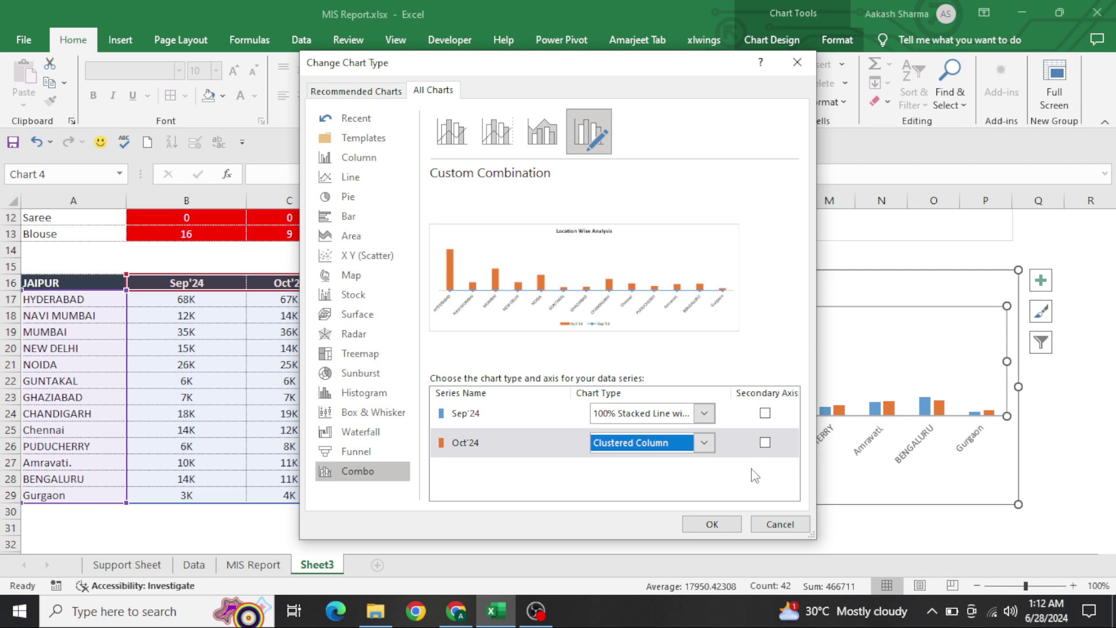
- Put the Sep'24 series on the secondary axis, change its type to Line and apply the combo chart
click(766, 413)
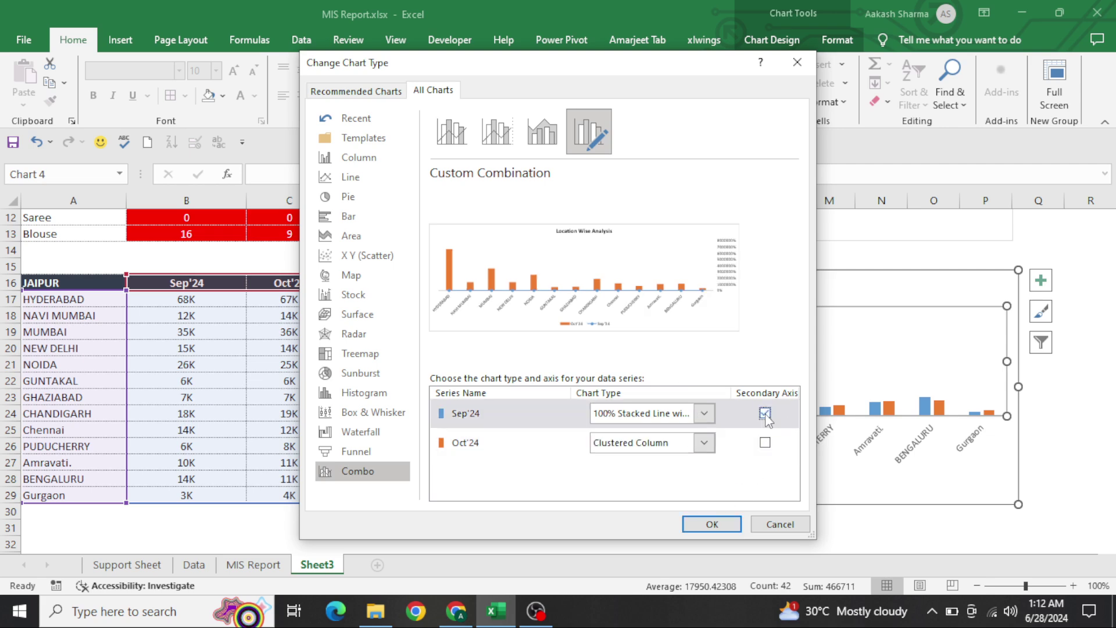
click(704, 413)
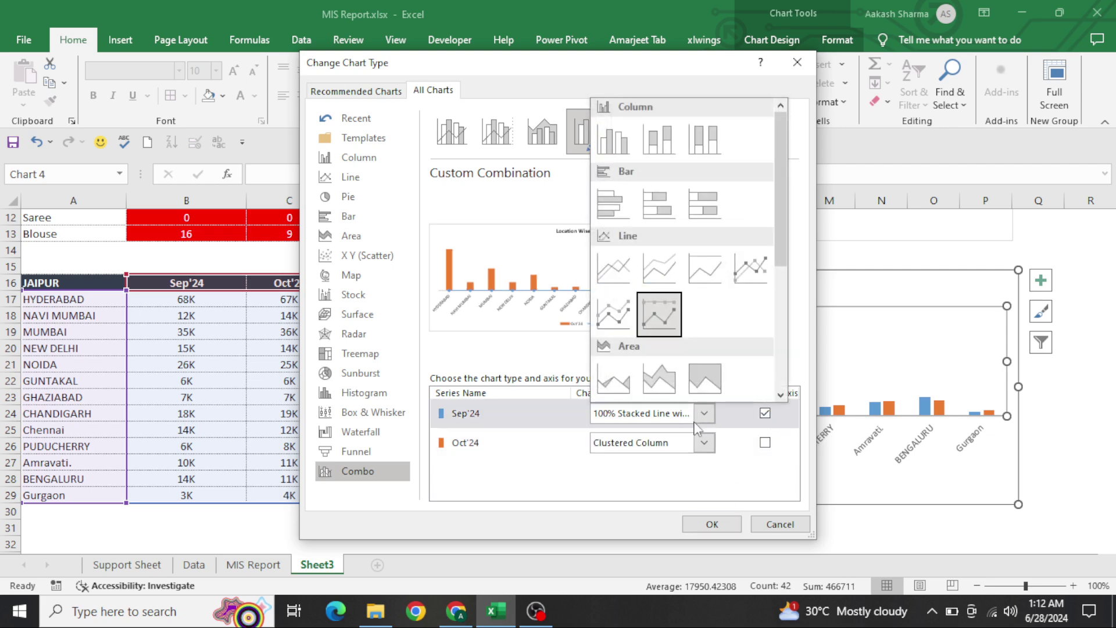
click(638, 283)
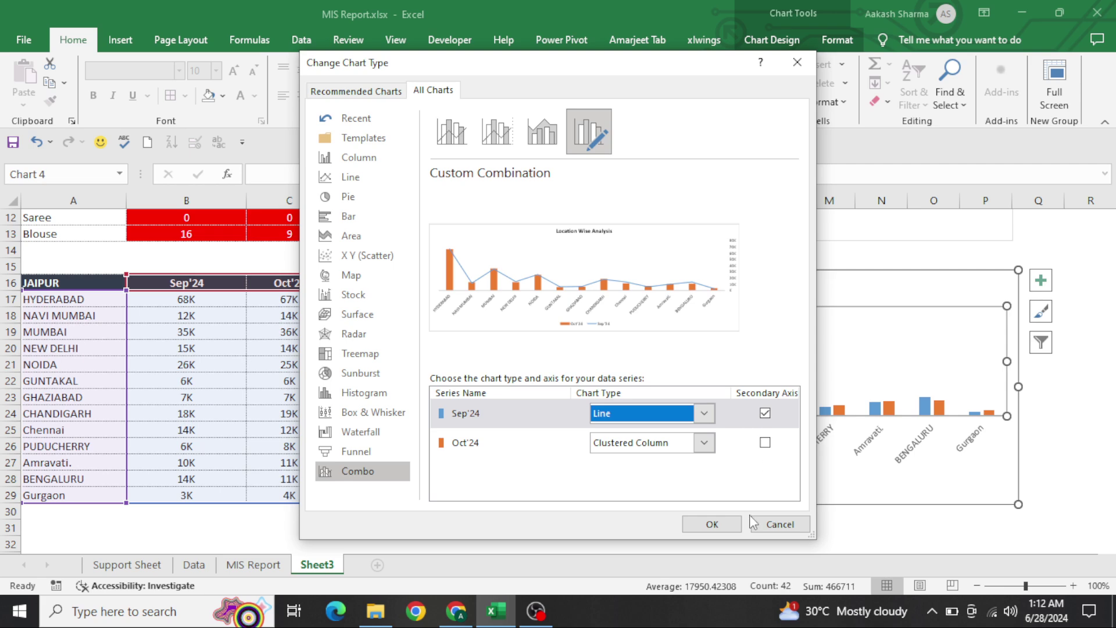
click(712, 525)
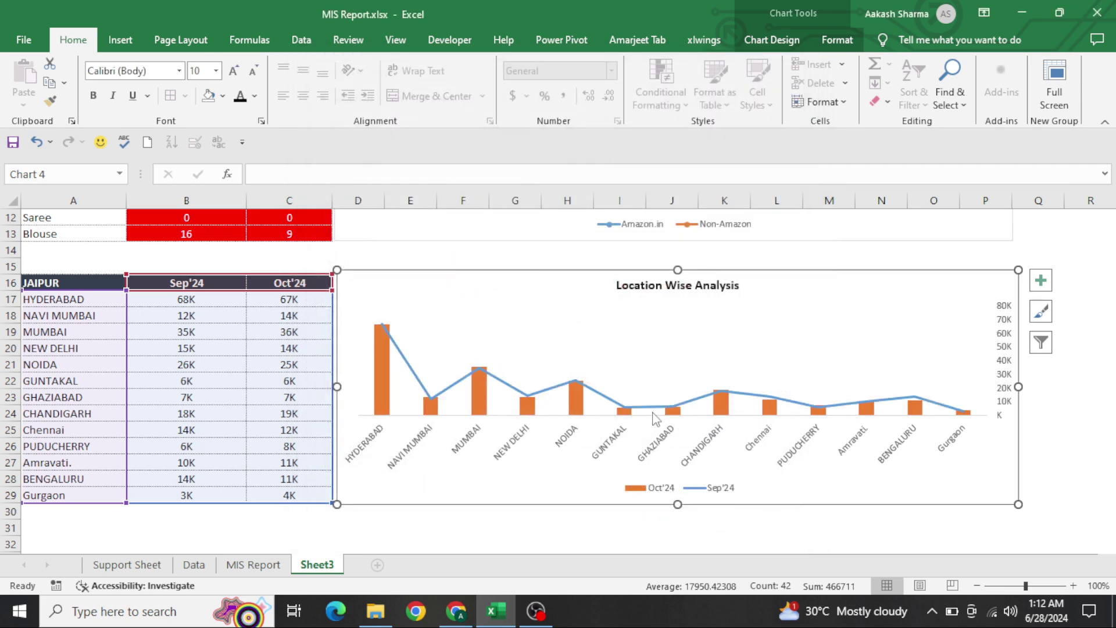
- Fill the Oct'24 columns with the dark blue-gray theme color
right_click(381, 378)
click(411, 335)
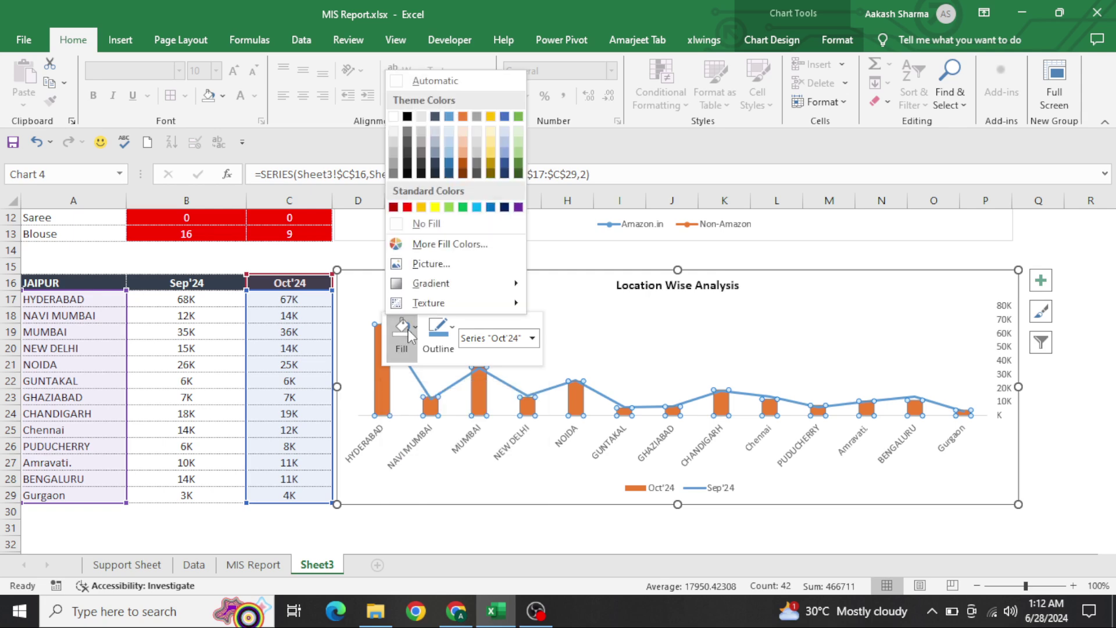
click(437, 170)
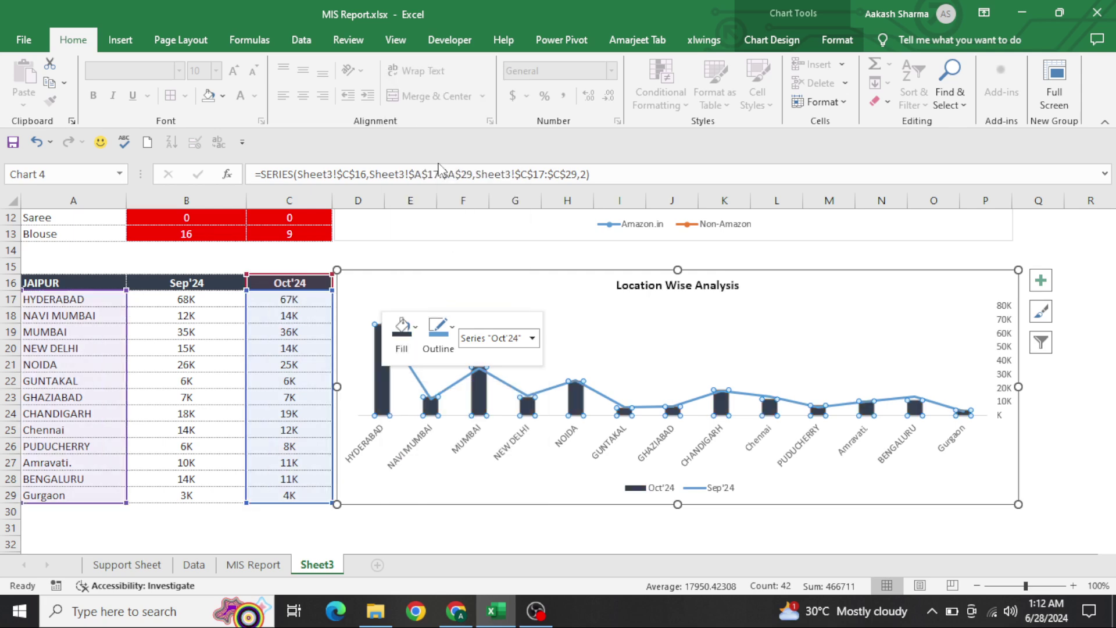
- Format the Sep'24 line in the Location Wise Analysis chart as a solid dark red line
right_click(499, 474)
click(569, 445)
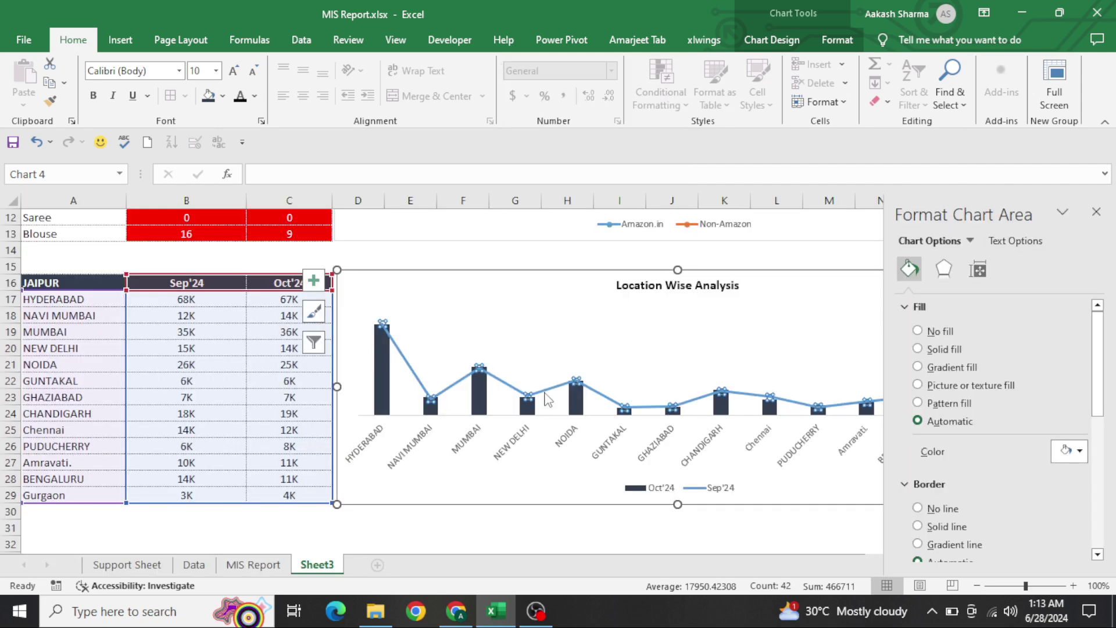
click(575, 381)
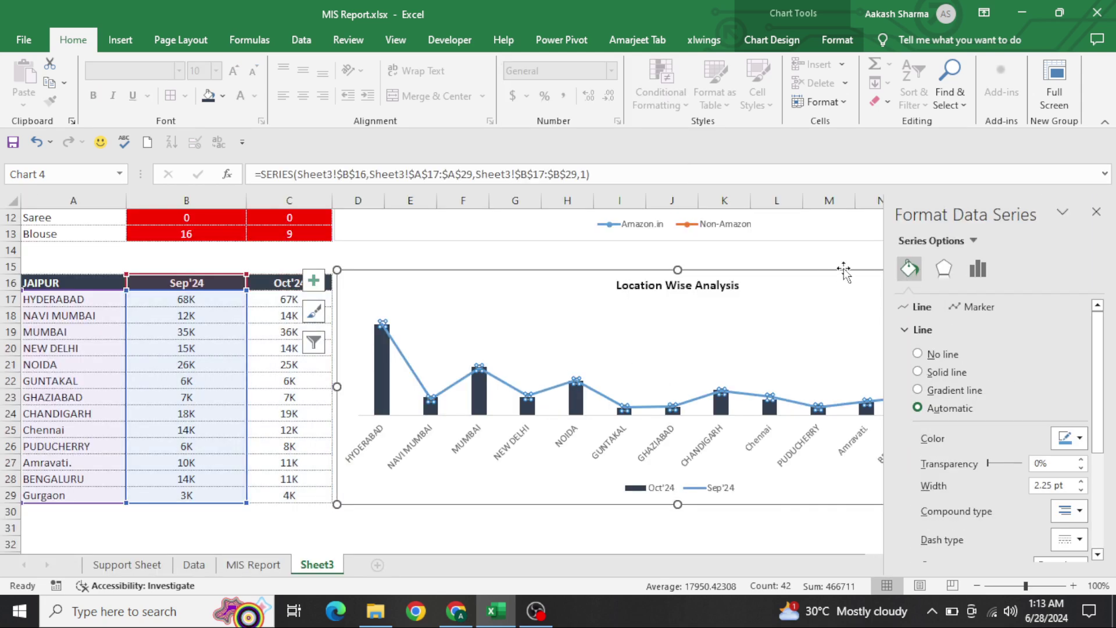
click(933, 372)
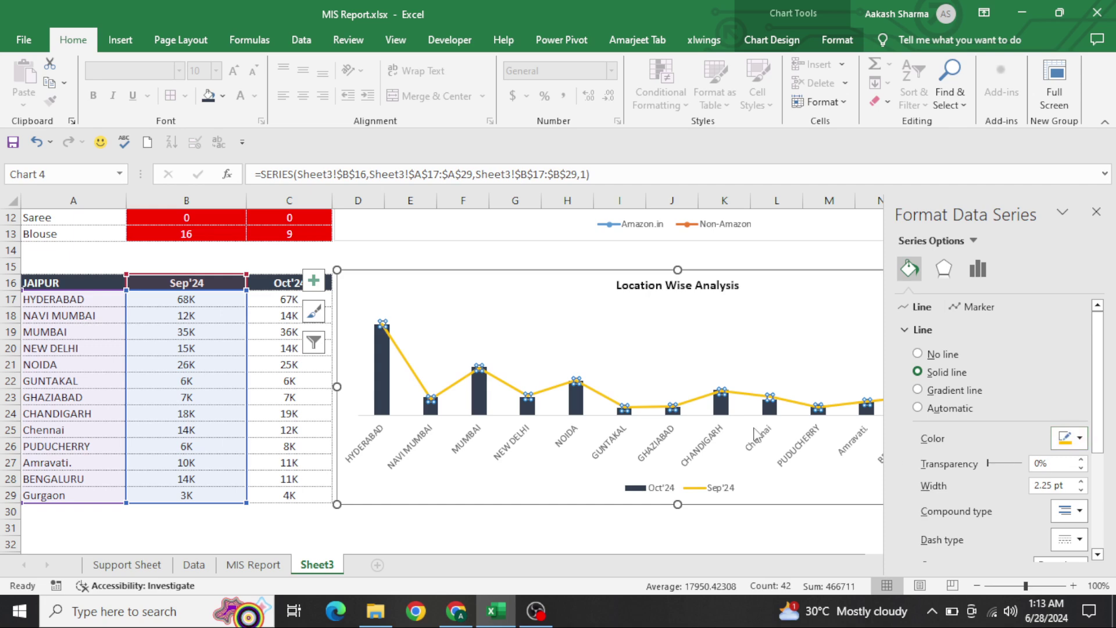
click(1070, 439)
click(1049, 568)
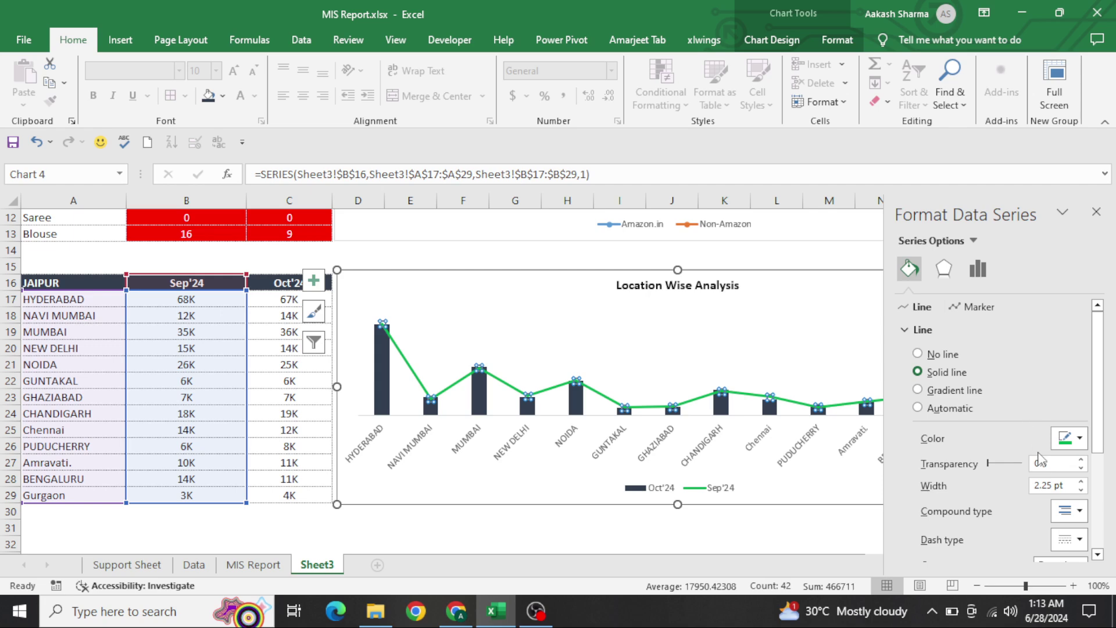
click(1070, 439)
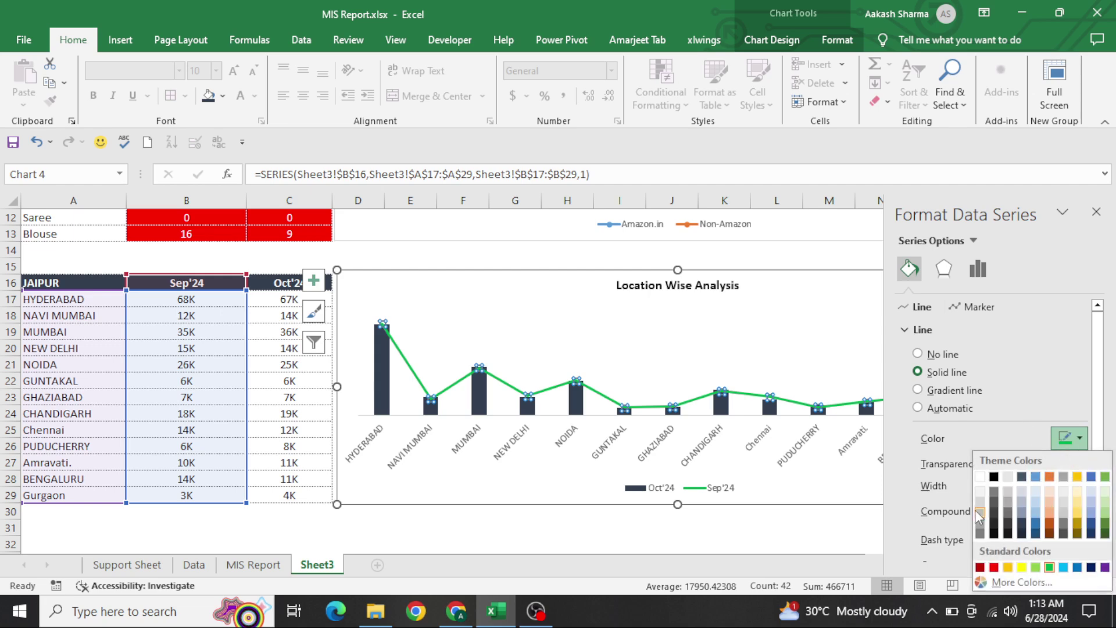
click(981, 568)
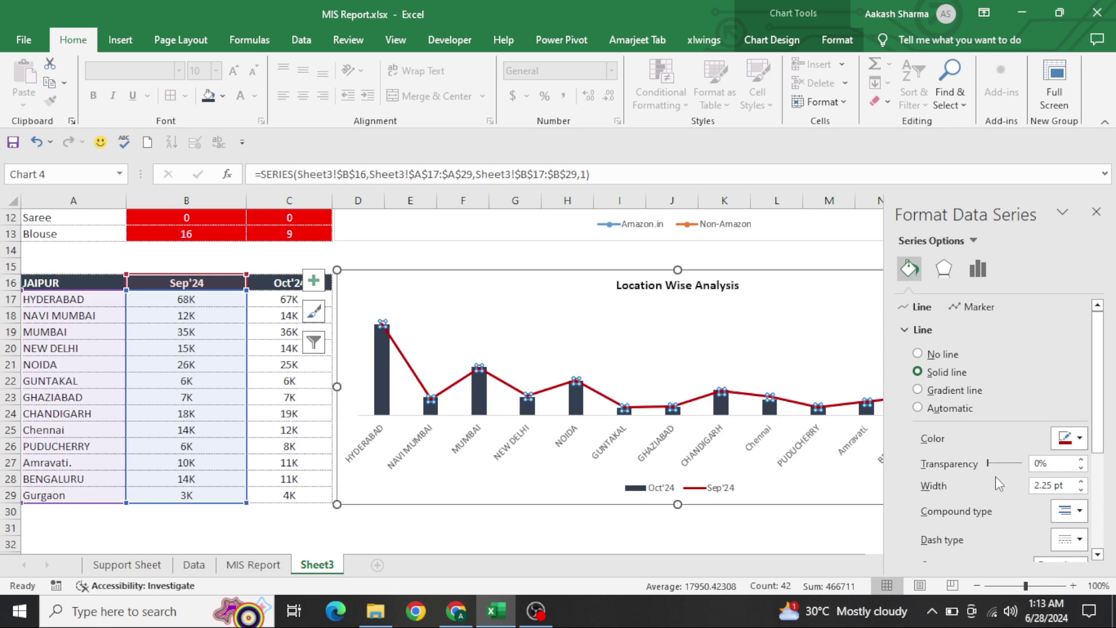
- Give the Sep'24 line solid-filled, built-in square markers with a size of 7
click(982, 306)
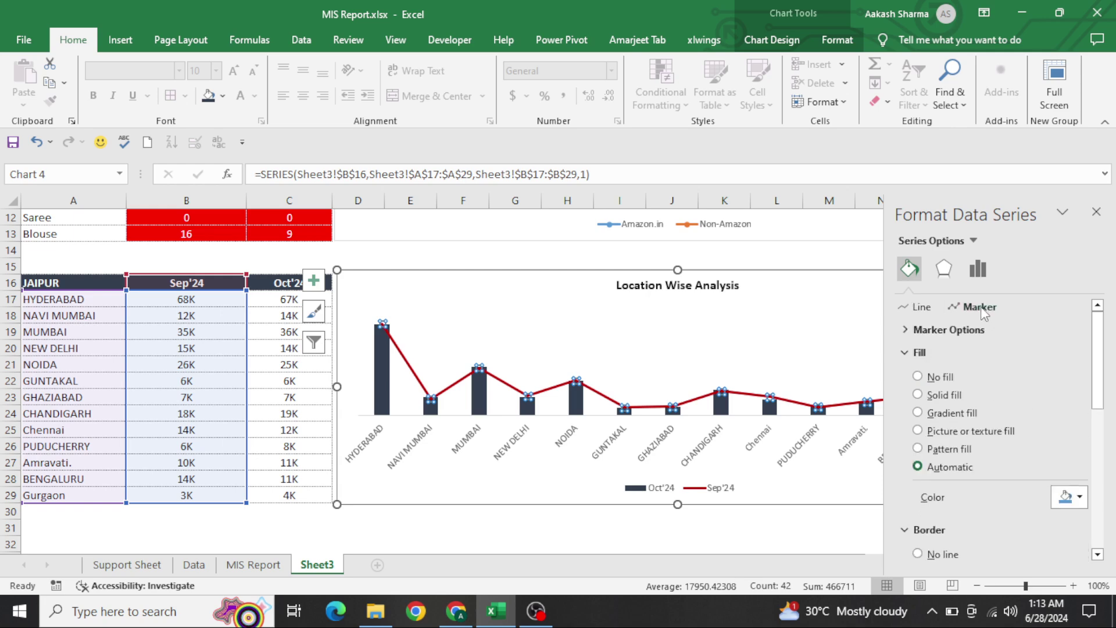
click(939, 395)
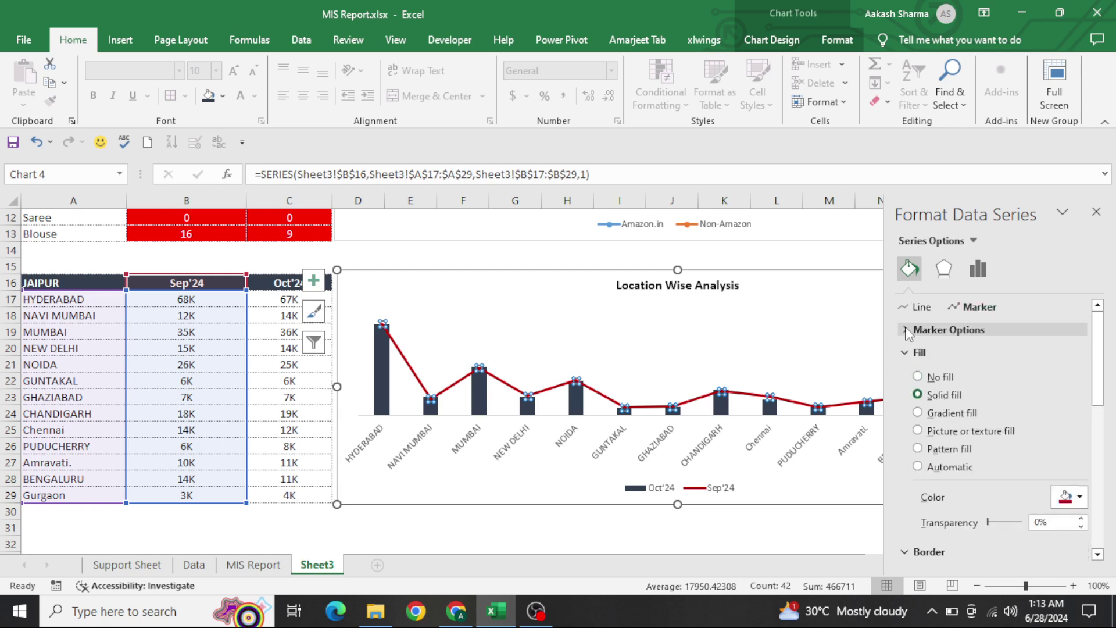
click(905, 328)
click(945, 390)
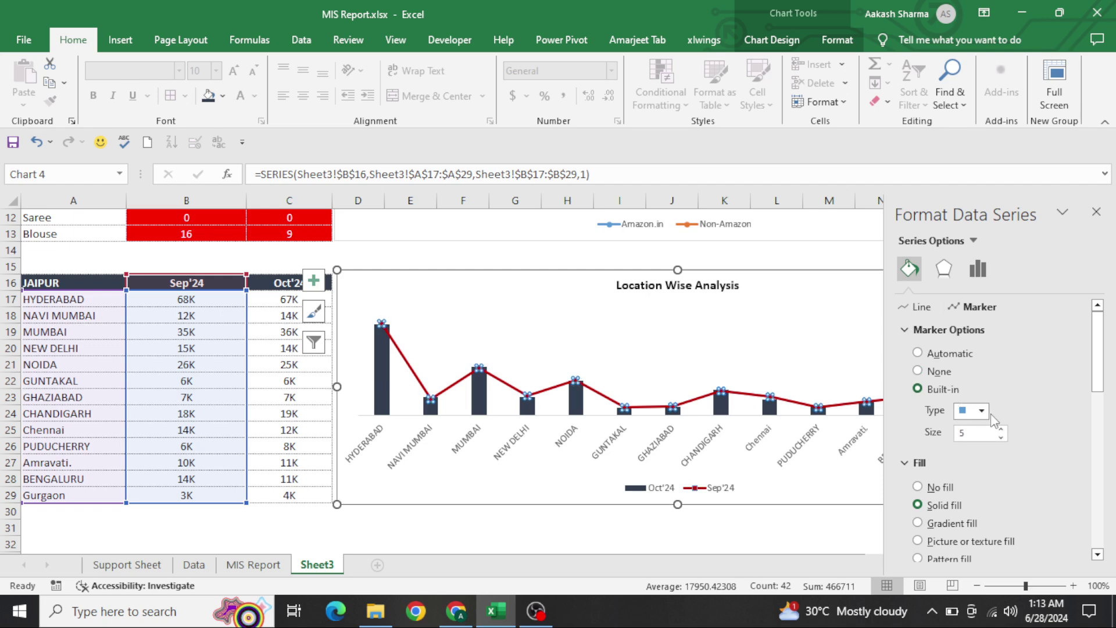
click(1001, 428)
click(1002, 429)
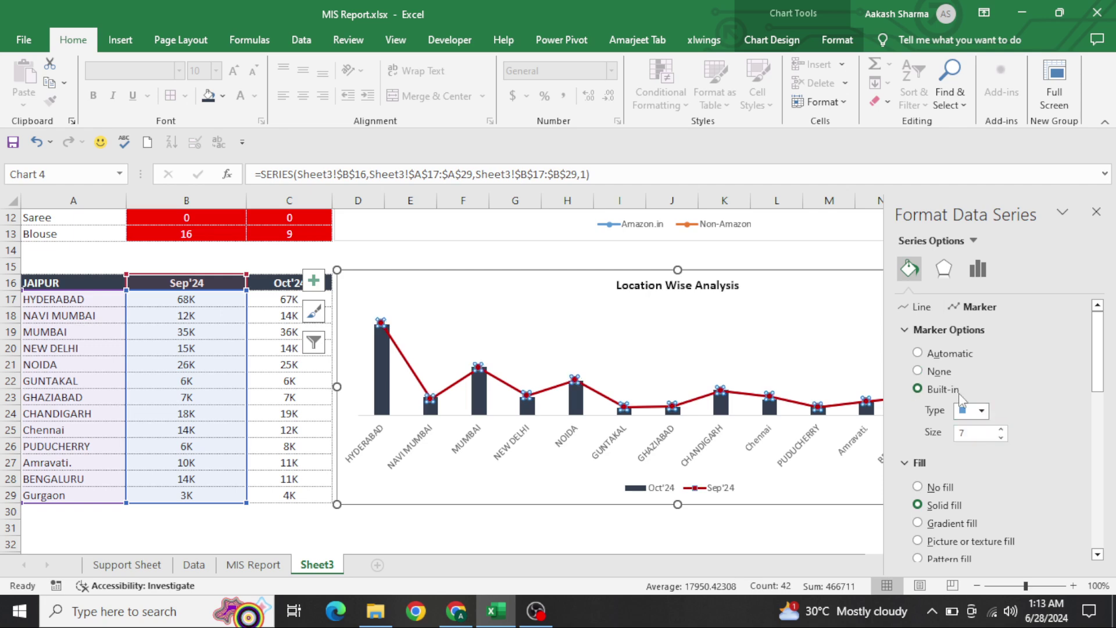
- Change the fill of the Sep'24 line's markers to the standard orange color
scroll(982, 462, down, 1)
scroll(1041, 476, down, 3)
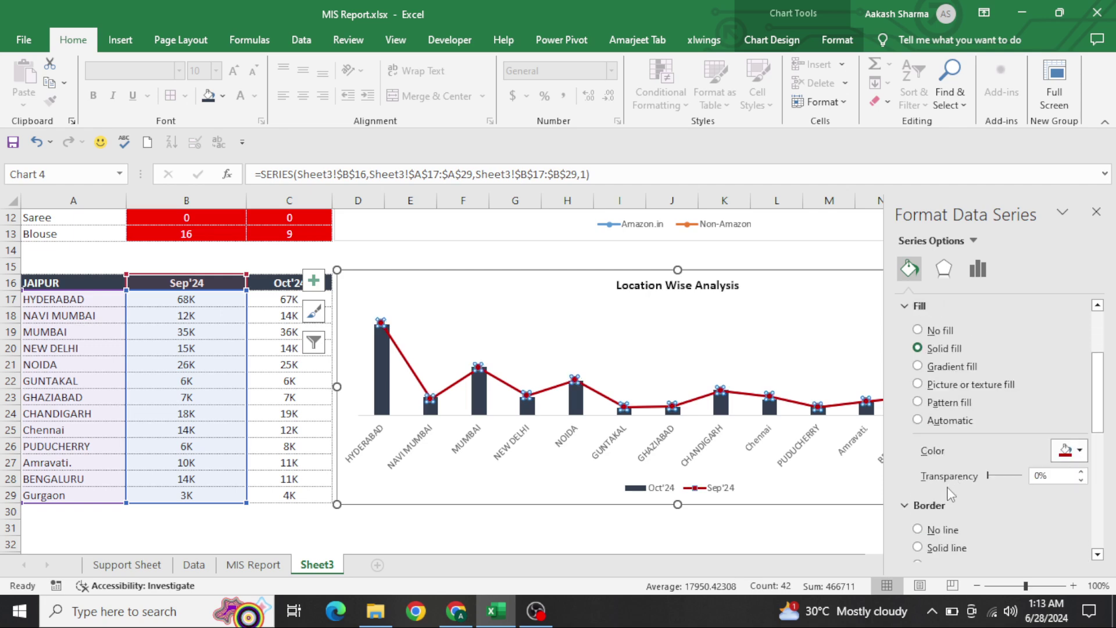
click(1075, 459)
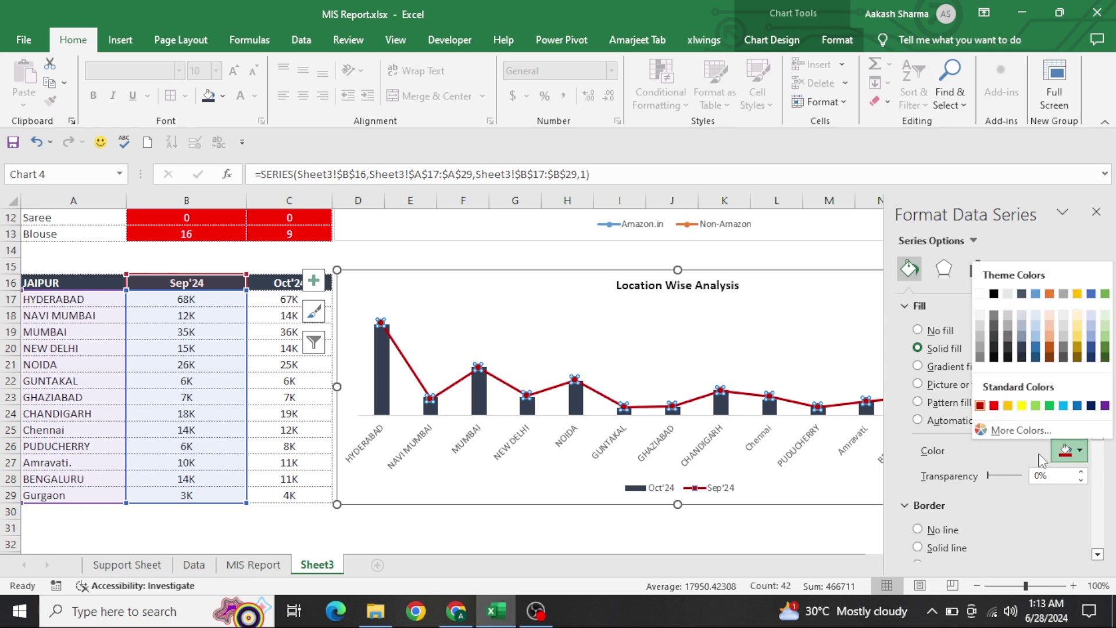
click(1007, 407)
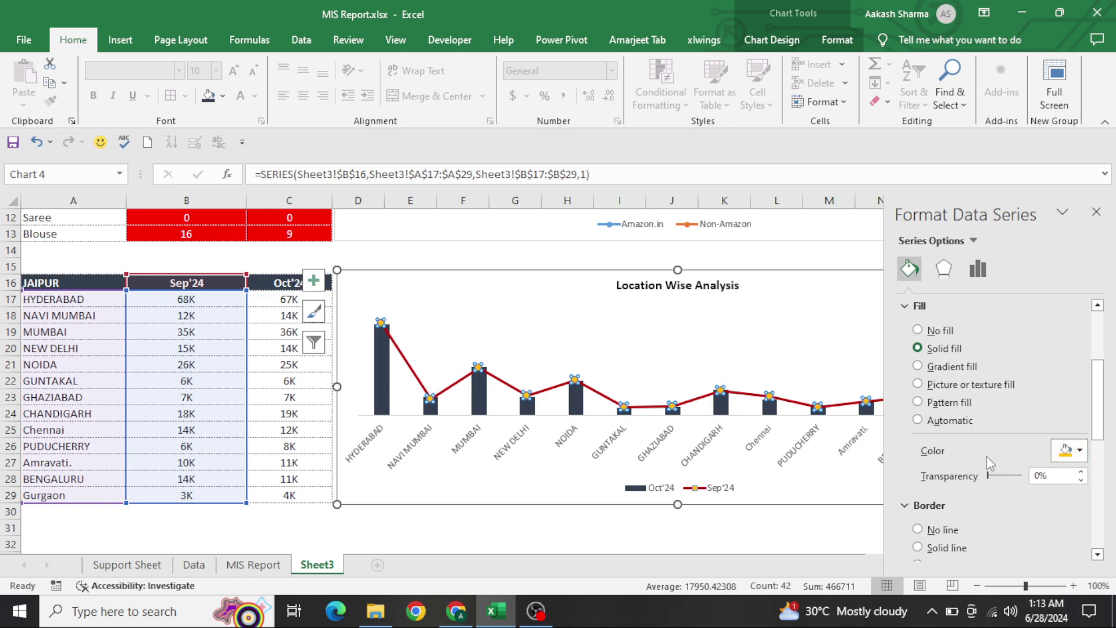
- Turn on the smoothed line option for the Sep'24 series and close the formatting pane
scroll(947, 355, up, 4)
click(919, 306)
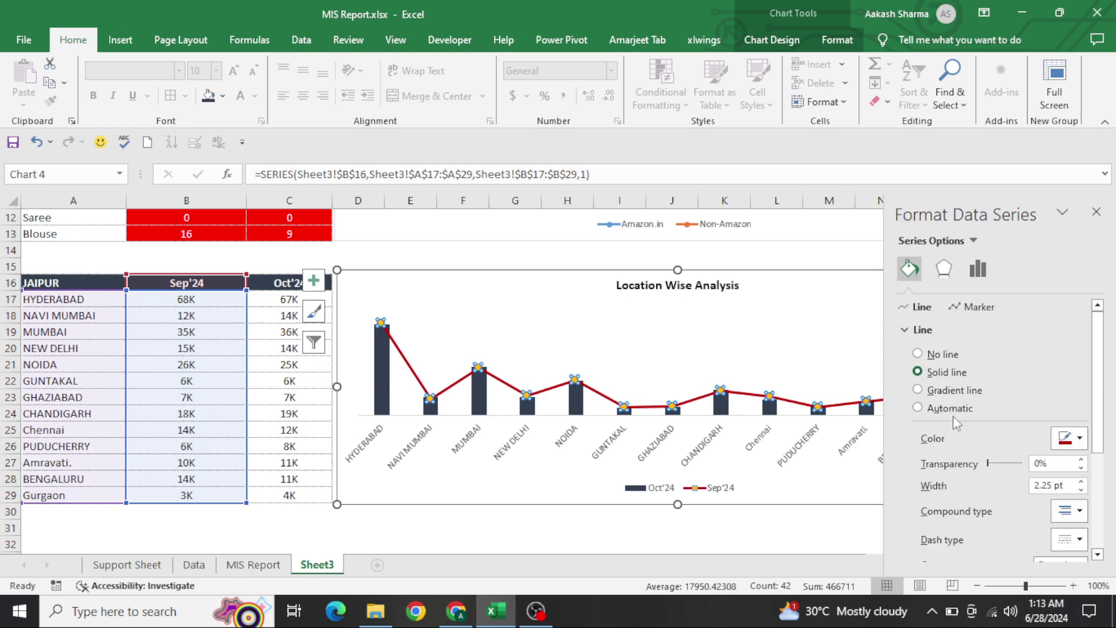
scroll(954, 416, down, 5)
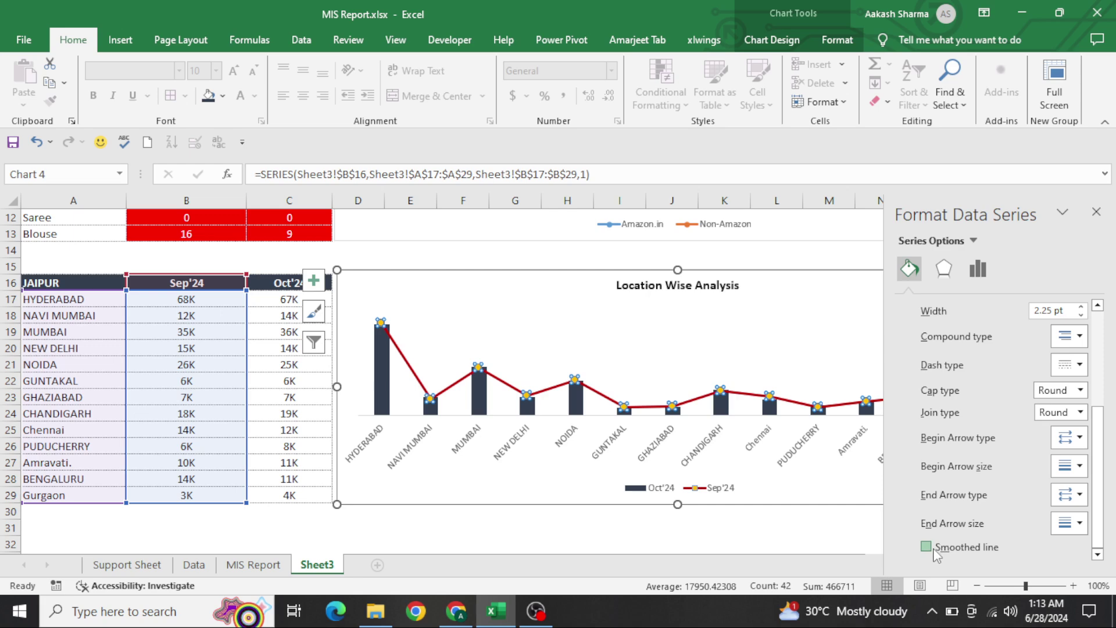
click(926, 547)
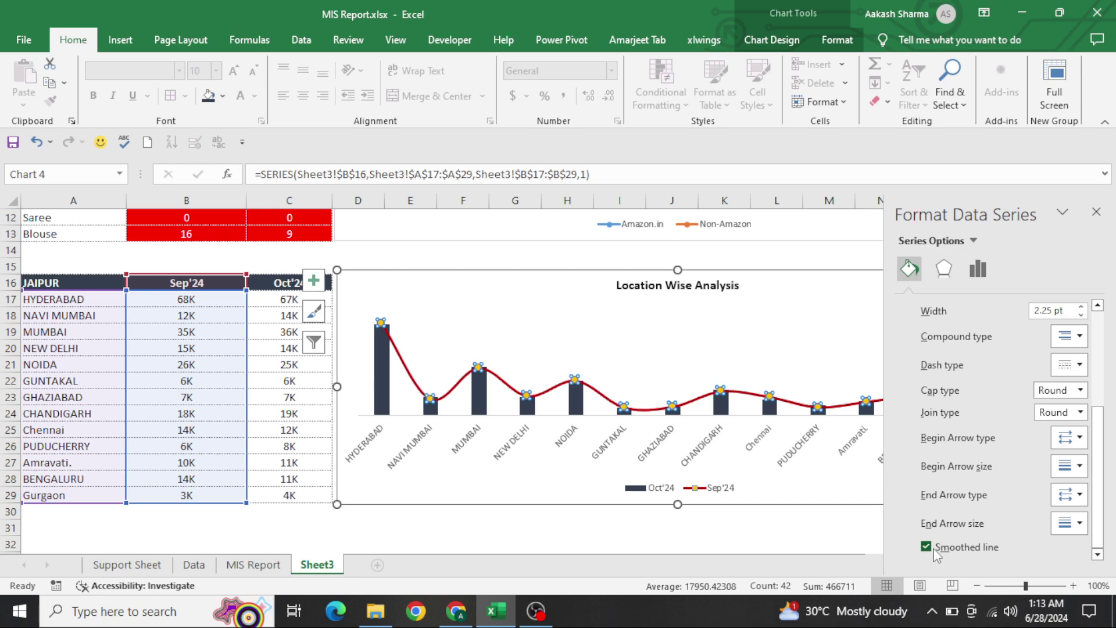
click(1096, 211)
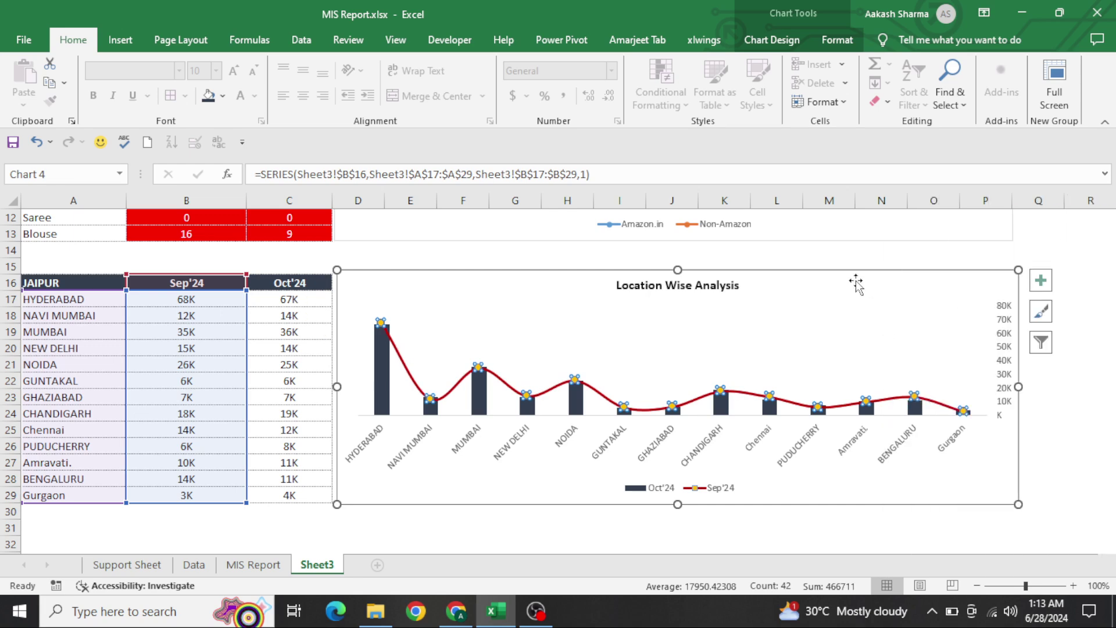
- Delete the secondary value axis of the Location Wise Analysis chart and add bold data labels to both series
click(1005, 352)
key(Delete)
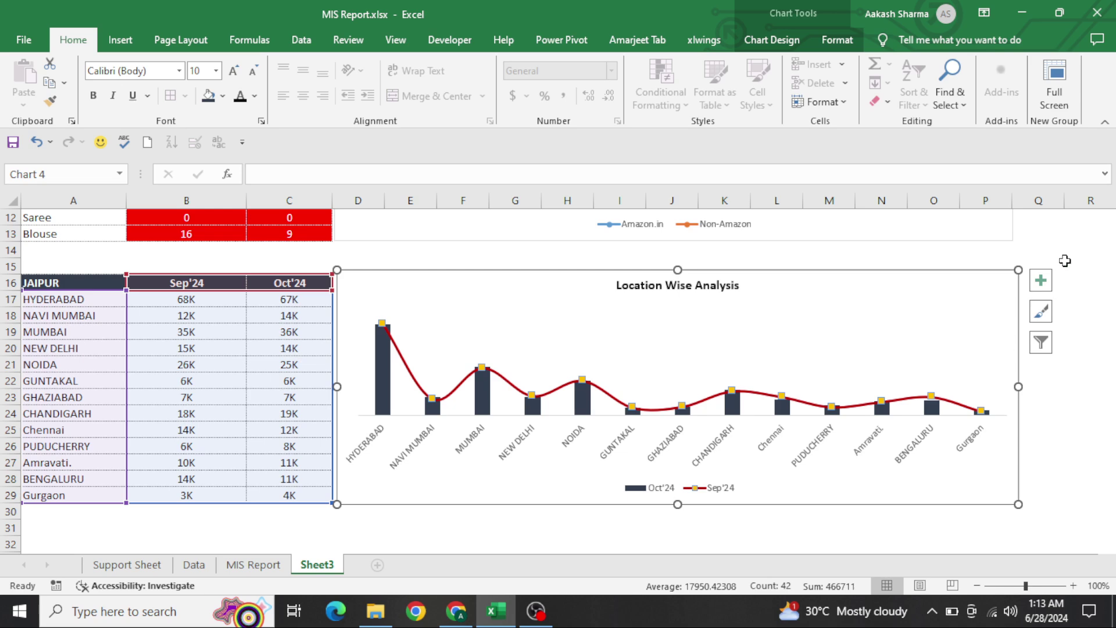
click(1042, 284)
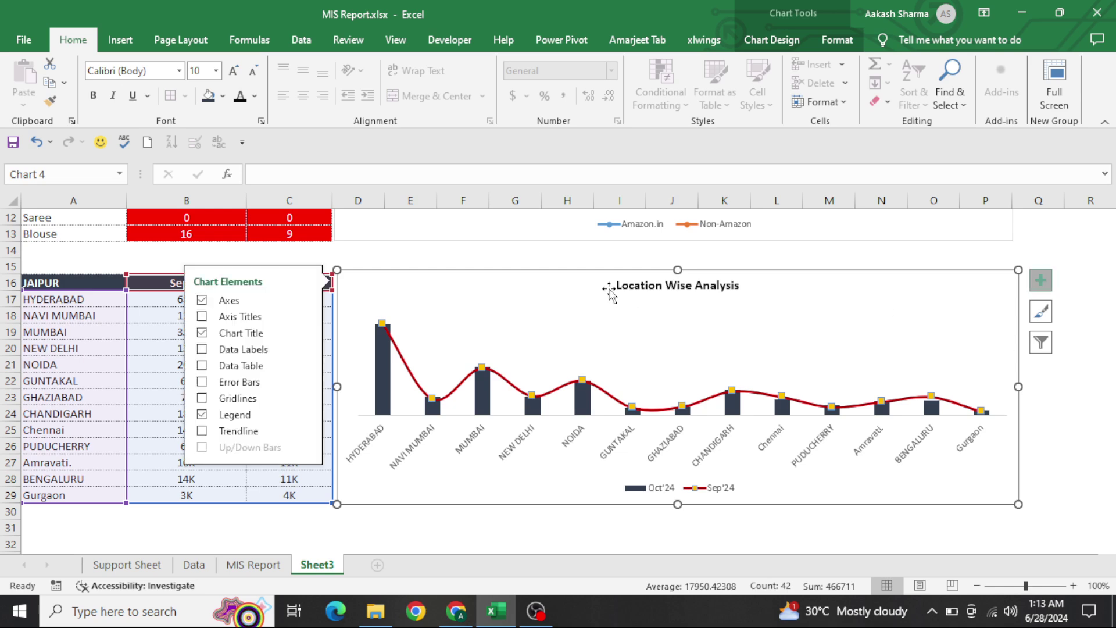
click(203, 350)
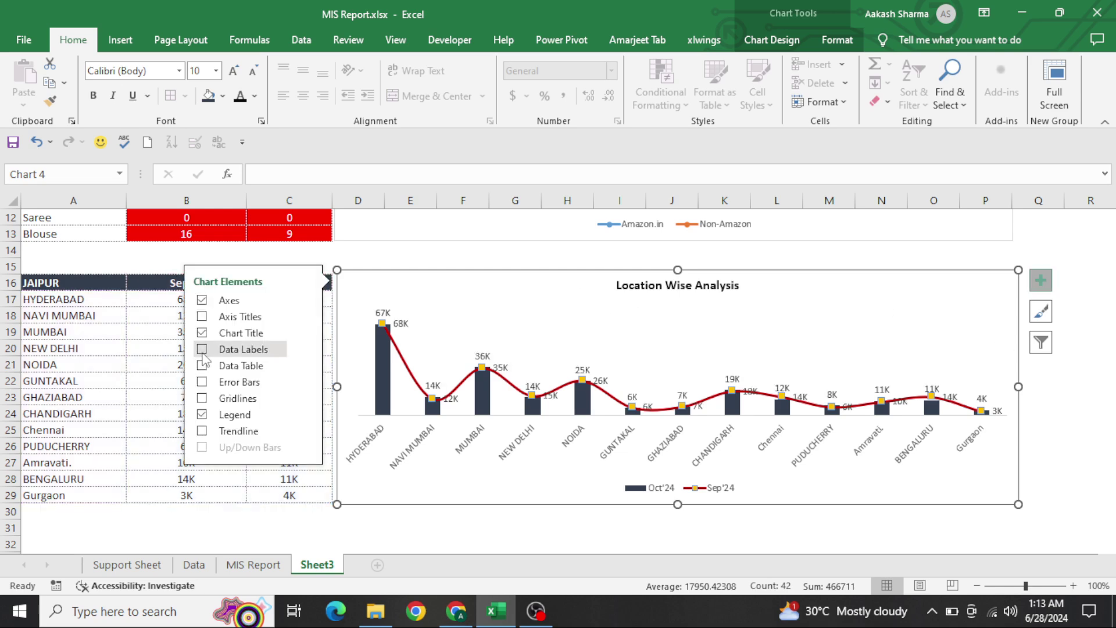
click(203, 351)
click(384, 313)
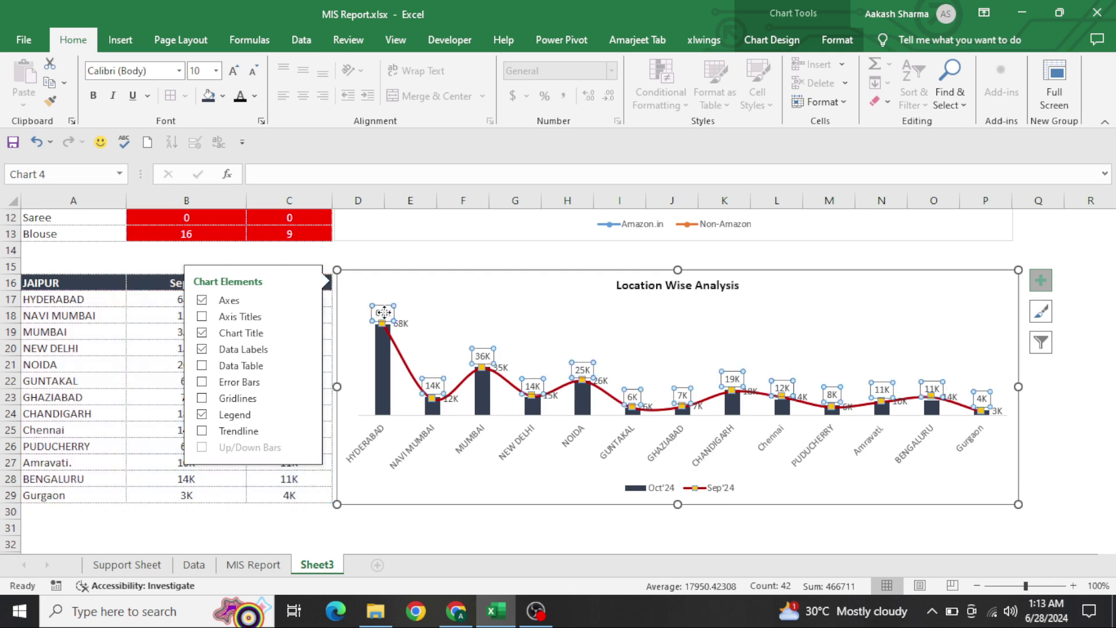
click(451, 398)
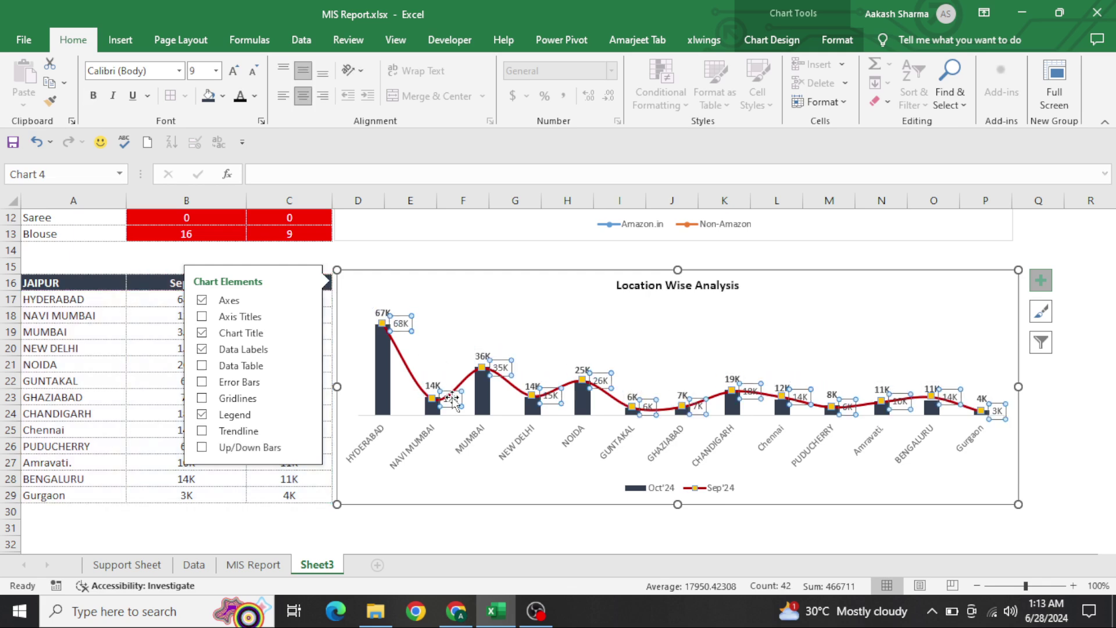
key(Escape)
click(543, 530)
- Return to cell A1 and show the report in full-screen view without the Format Data Series pane
key(ctrl+Home)
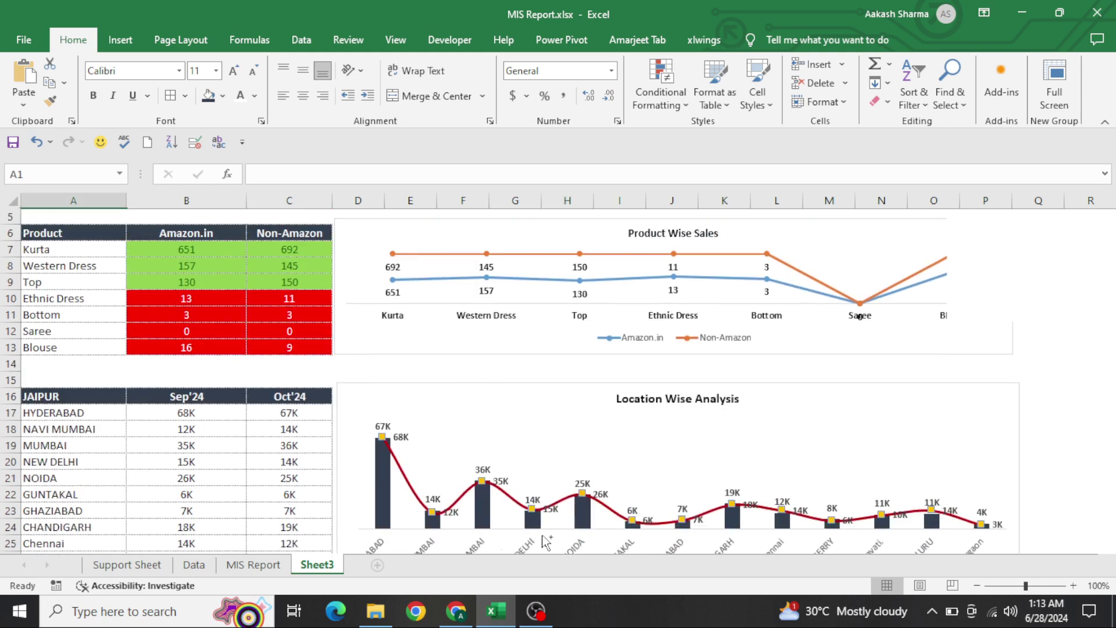
click(1059, 113)
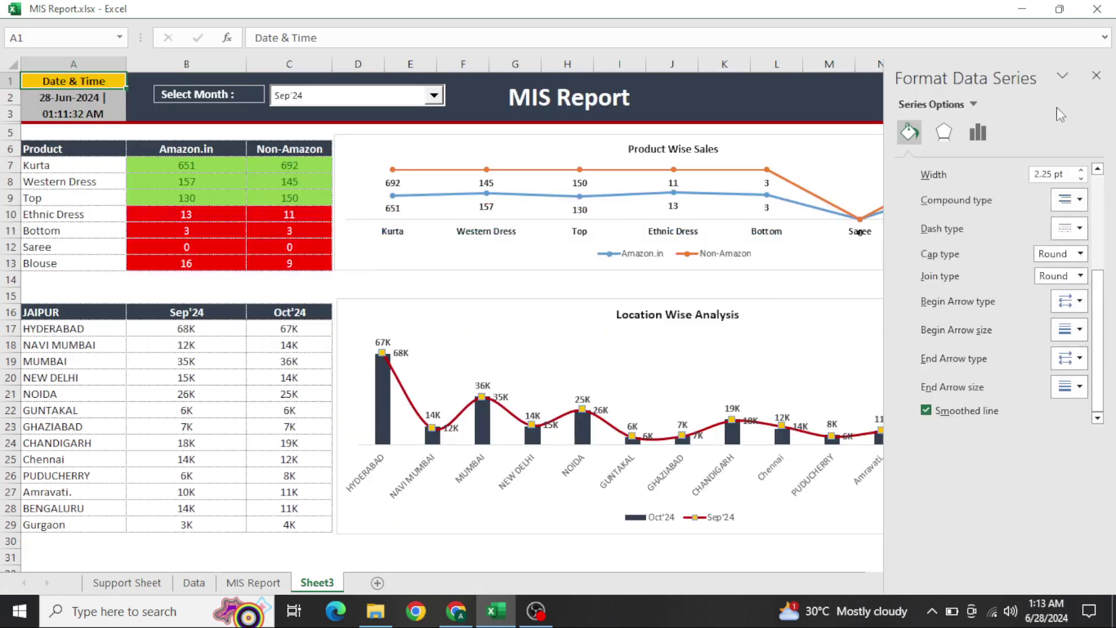
click(1098, 76)
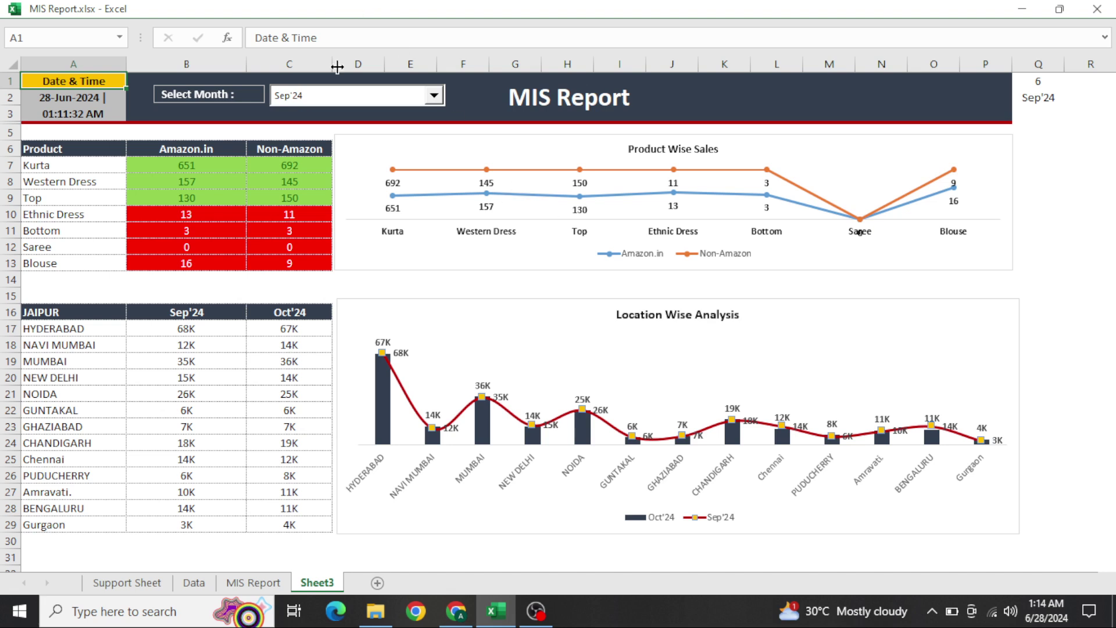
- Test the report's month selector with Dec'24 and Apr'24, and leave it set to Aug'24
click(310, 96)
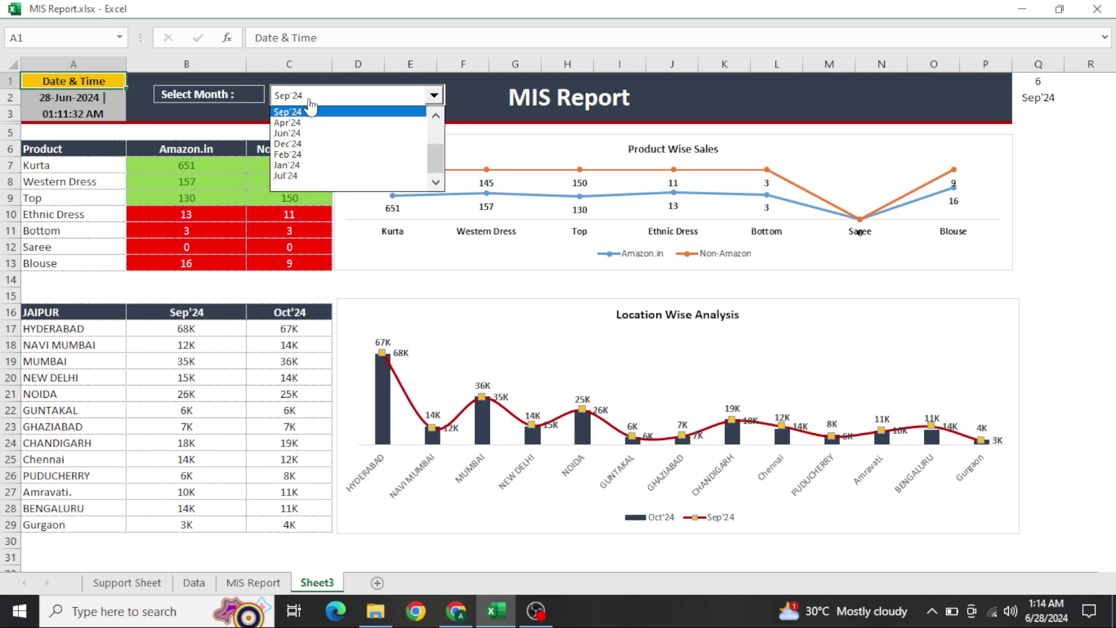
click(313, 143)
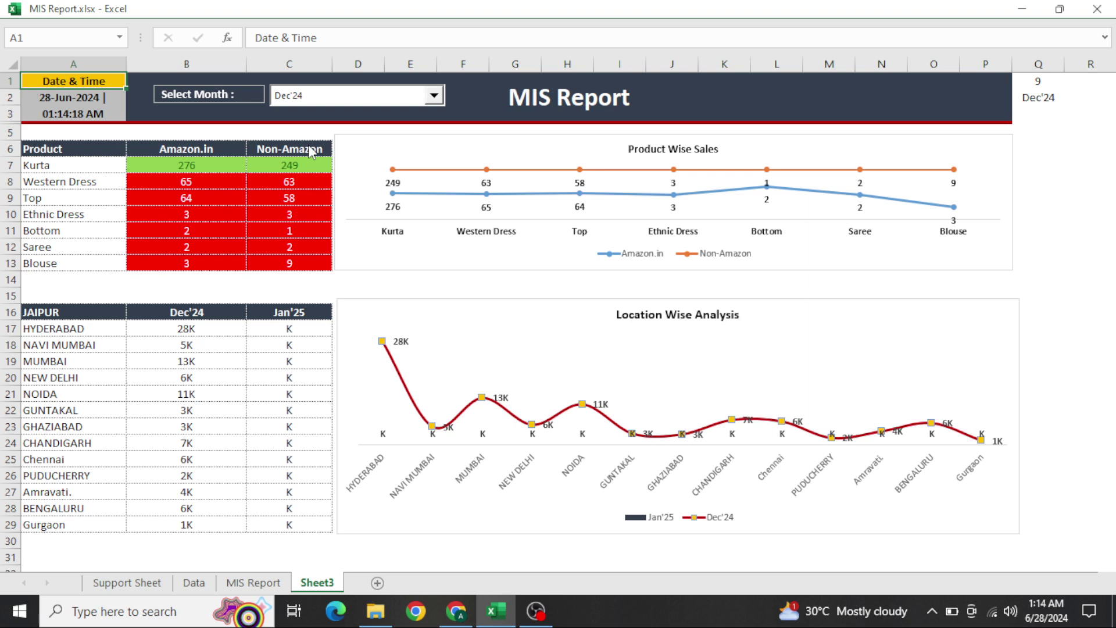
click(336, 100)
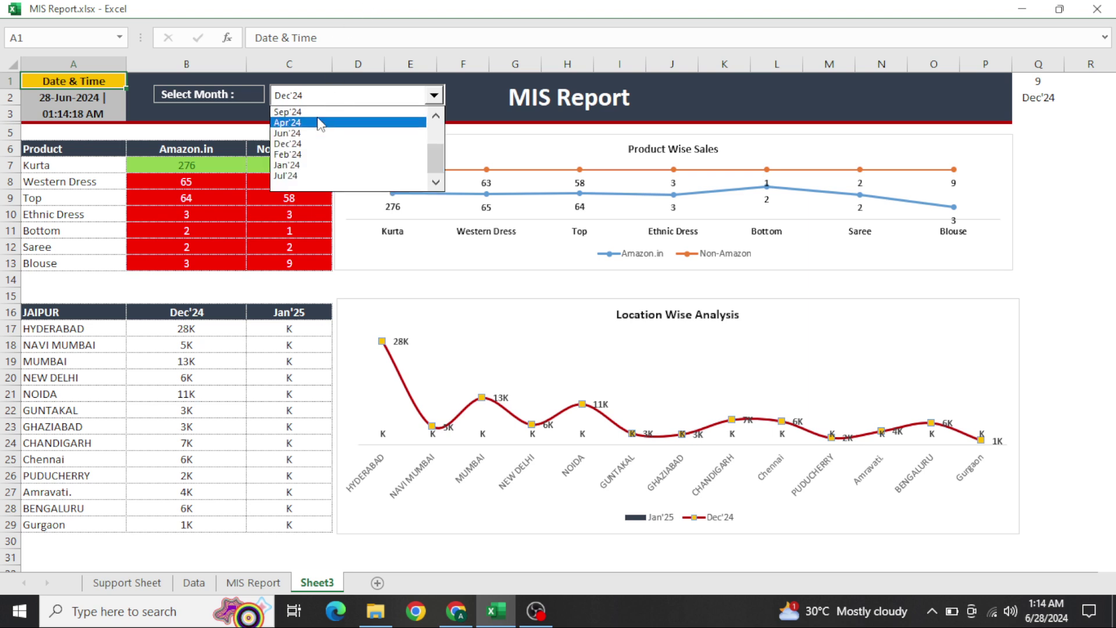
click(319, 123)
click(434, 95)
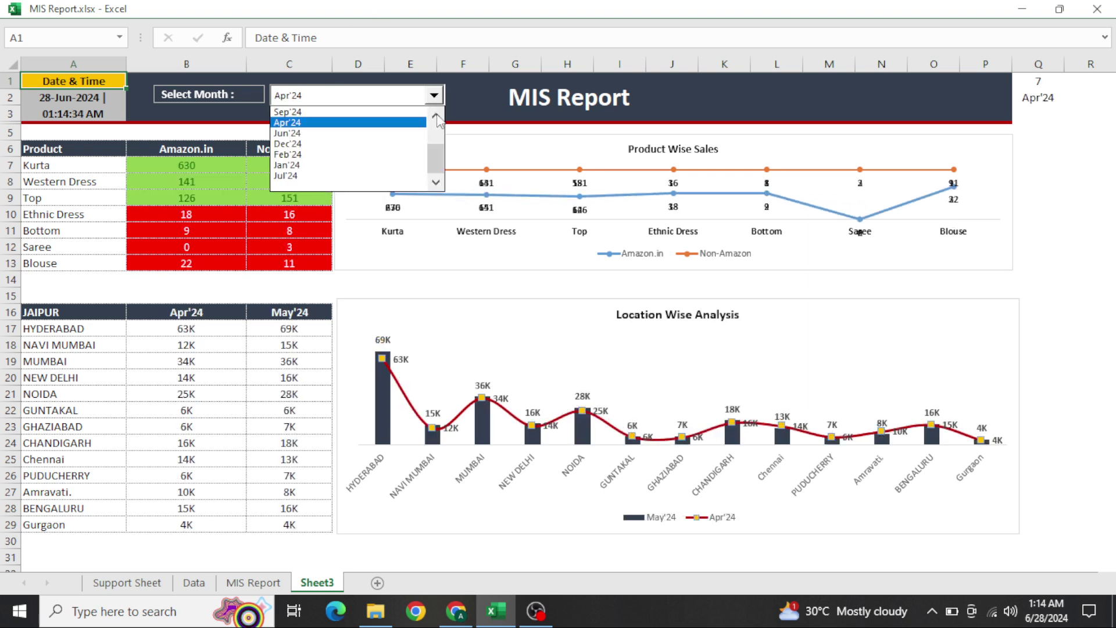
click(436, 119)
click(437, 121)
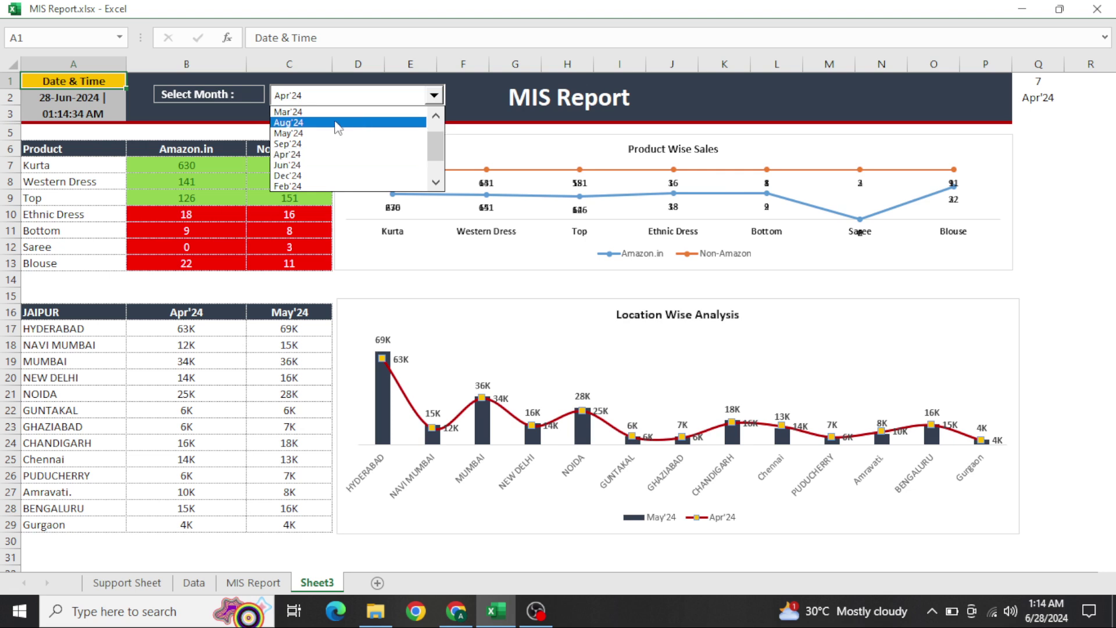
click(397, 122)
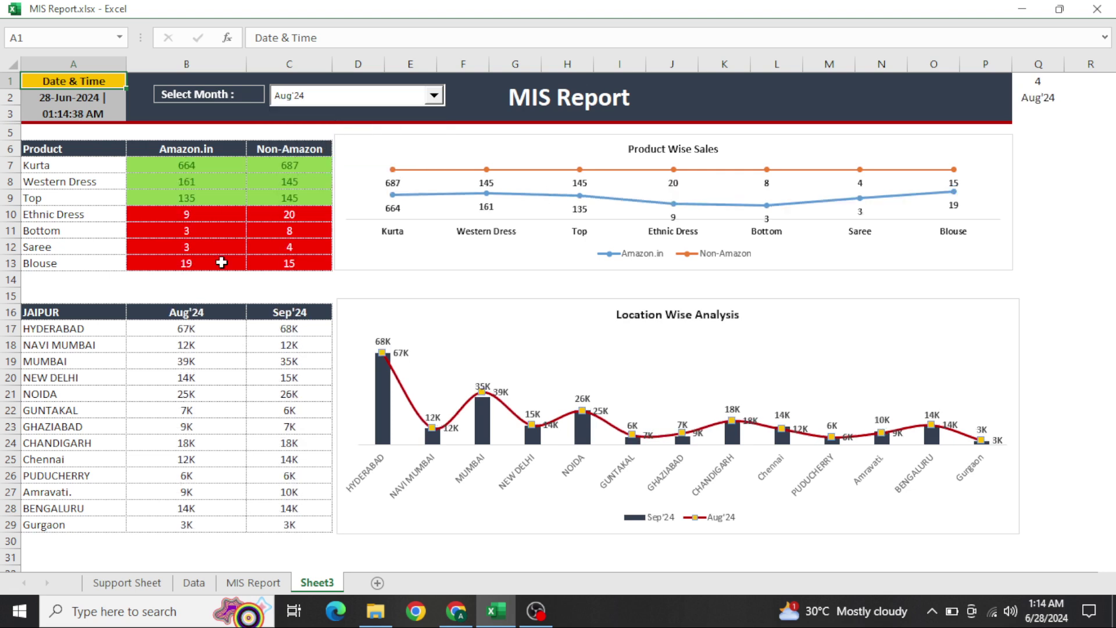